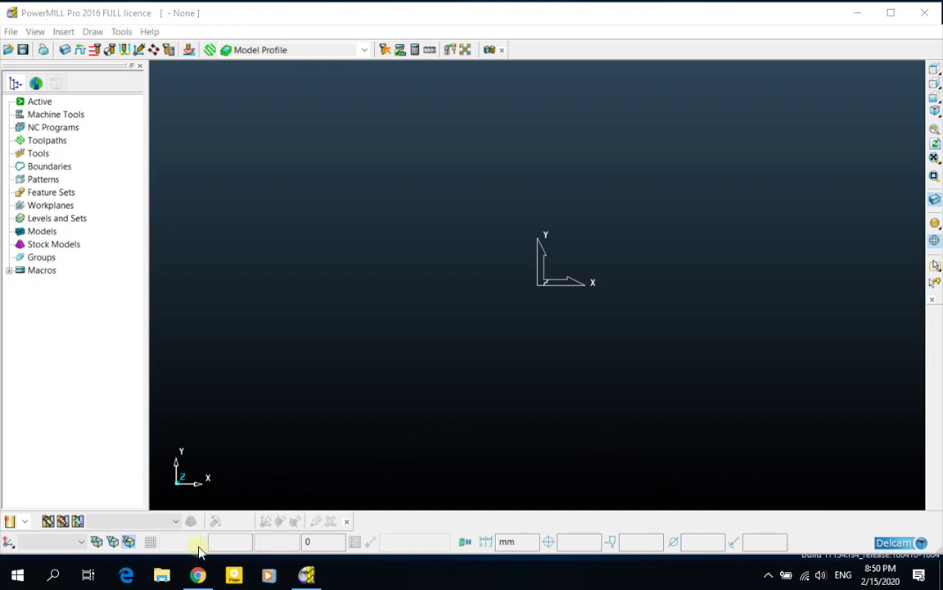
# Switch to Chrome, read the Delcam Wikipedia article about the Autodesk acquisition and the product range, and close it.
pyautogui.click(213, 503)
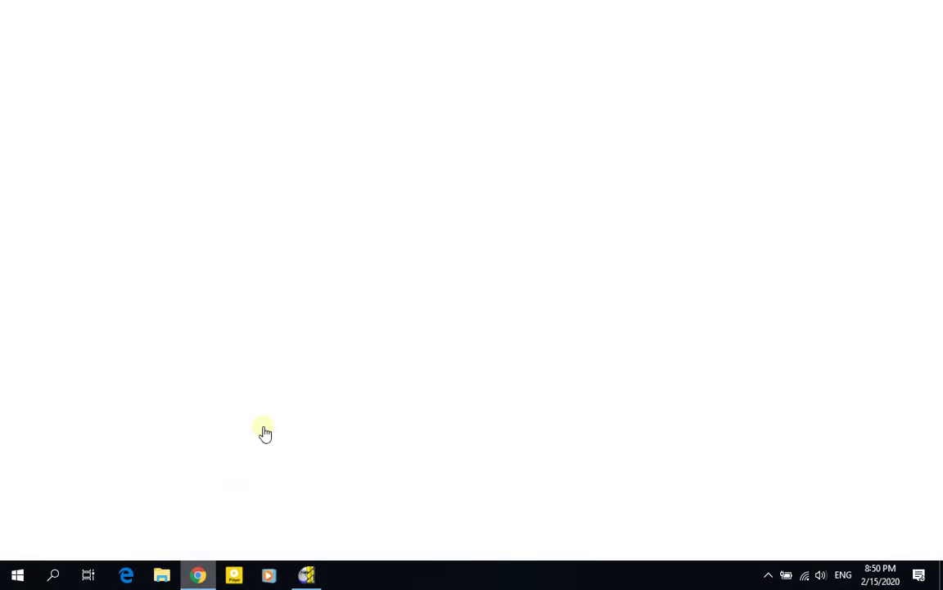
pyautogui.click(393, 11)
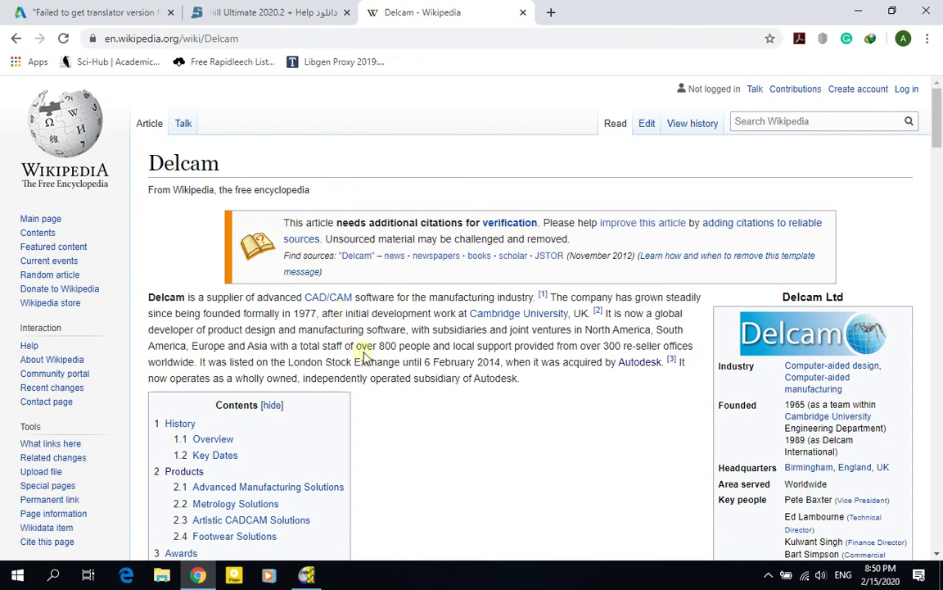
pyautogui.moveTo(407, 362); pyautogui.dragTo(496, 366)
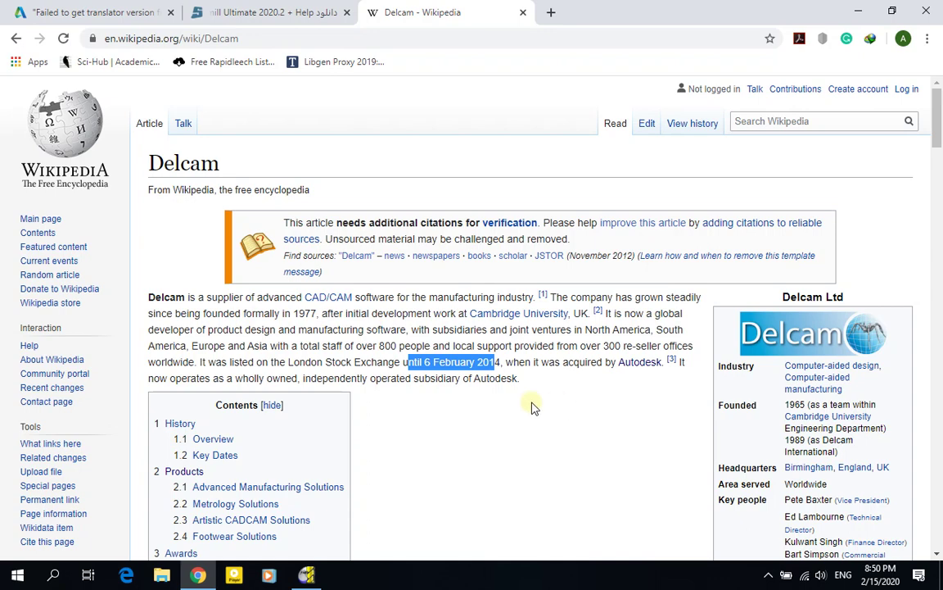
pyautogui.scroll(-1, 542, 372)
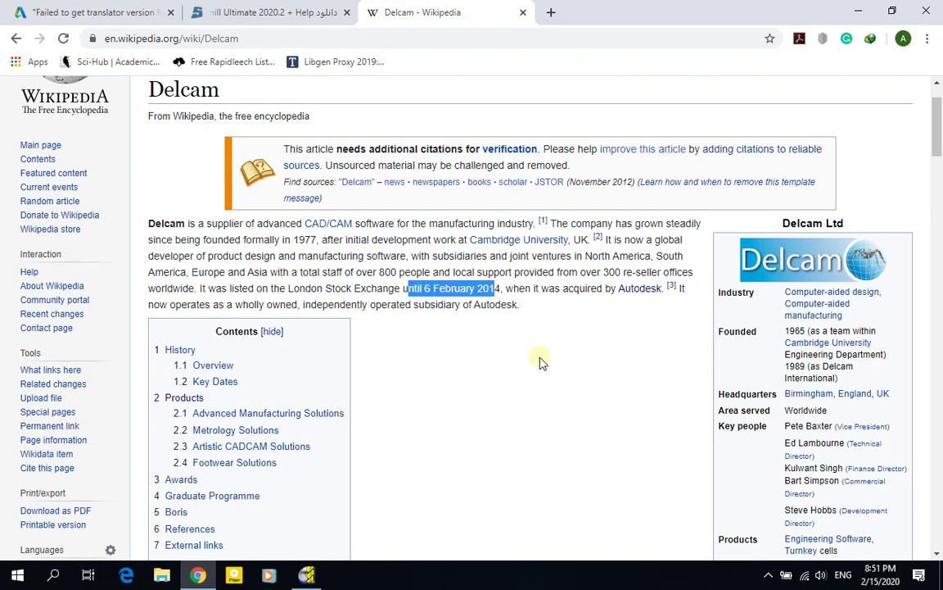
pyautogui.scroll(-4, 541, 367)
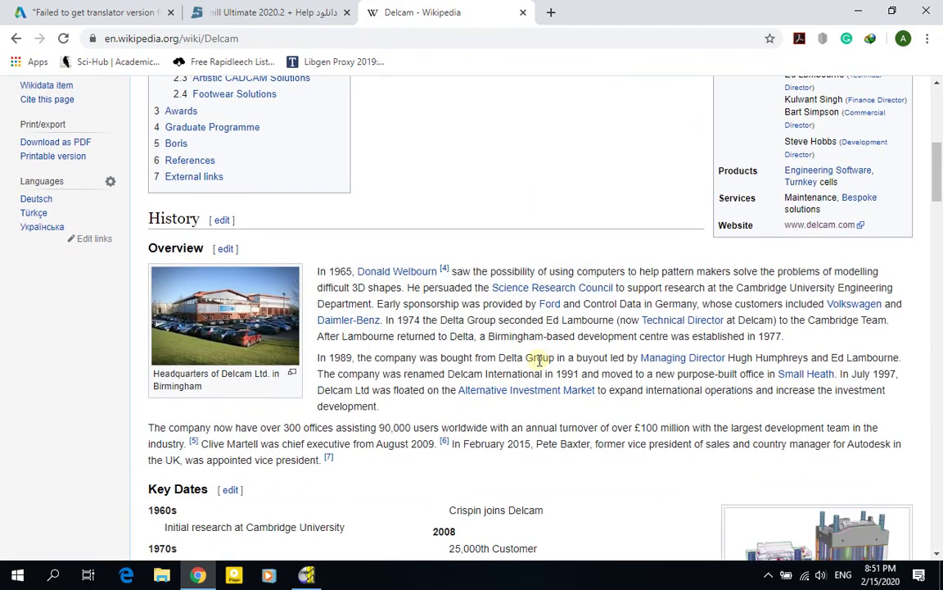
pyautogui.scroll(-8, 538, 360)
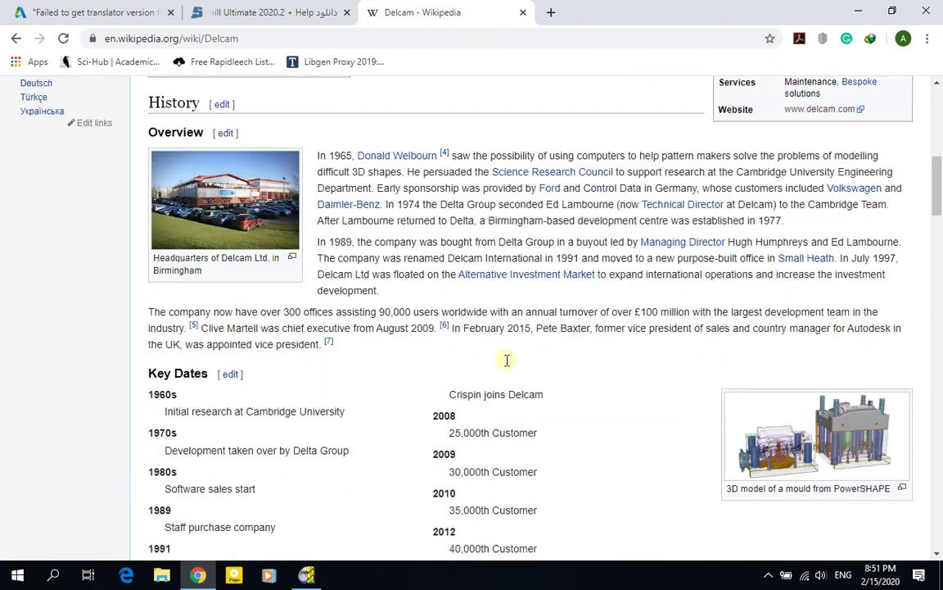
pyautogui.scroll(-2, 469, 371)
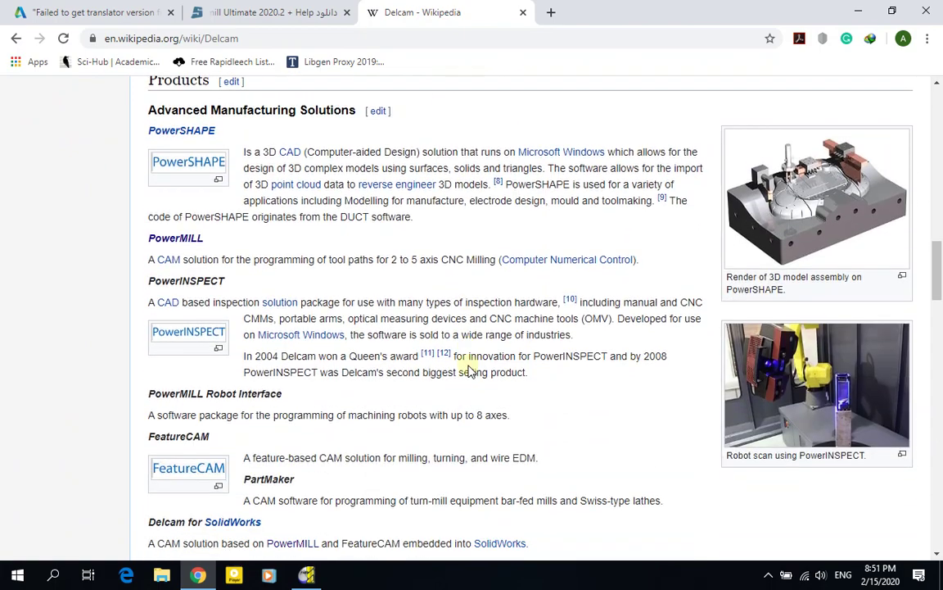
pyautogui.scroll(-5, 469, 370)
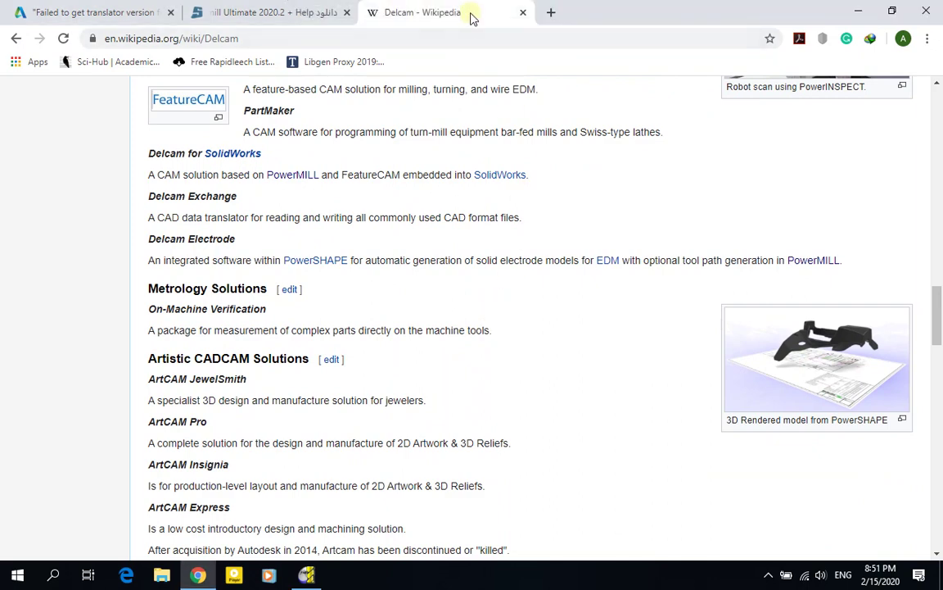
pyautogui.click(523, 13)
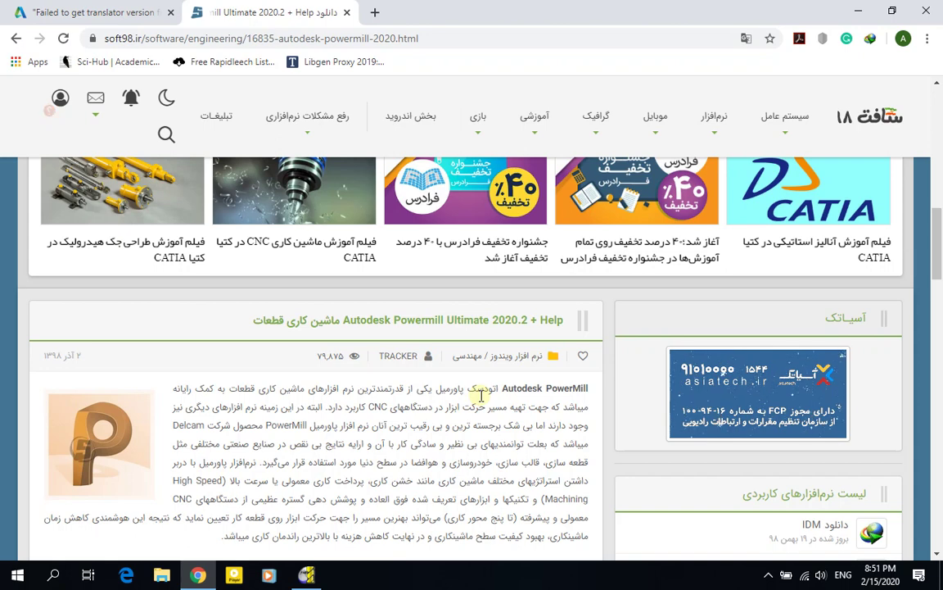
# Examine the Autodesk PowerMill Ultimate 2020.2 description and its download list for versions 2020 and 2019 and the Help file.
pyautogui.scroll(-3, 481, 398)
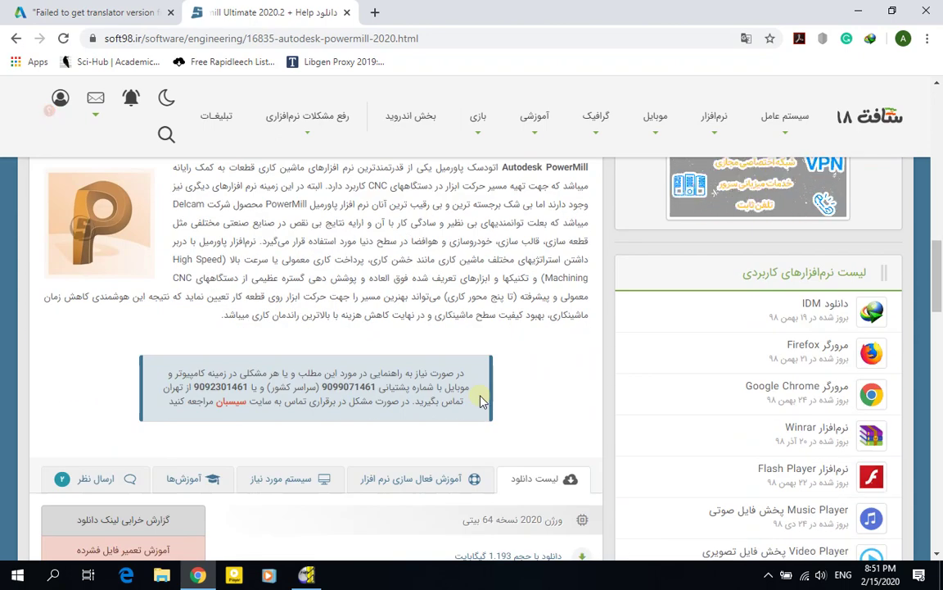
pyautogui.scroll(-2, 491, 392)
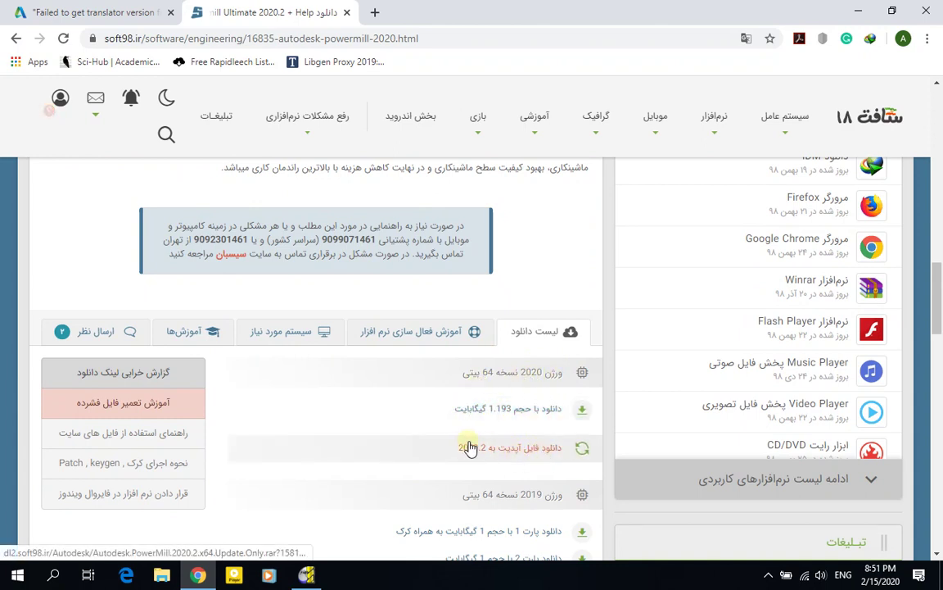
pyautogui.scroll(-2, 301, 388)
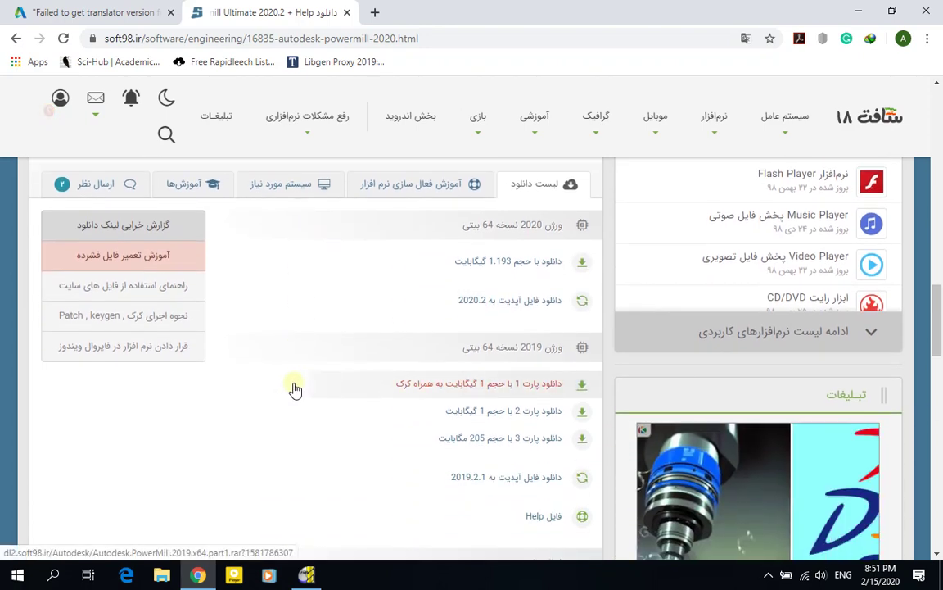
pyautogui.scroll(-2, 297, 390)
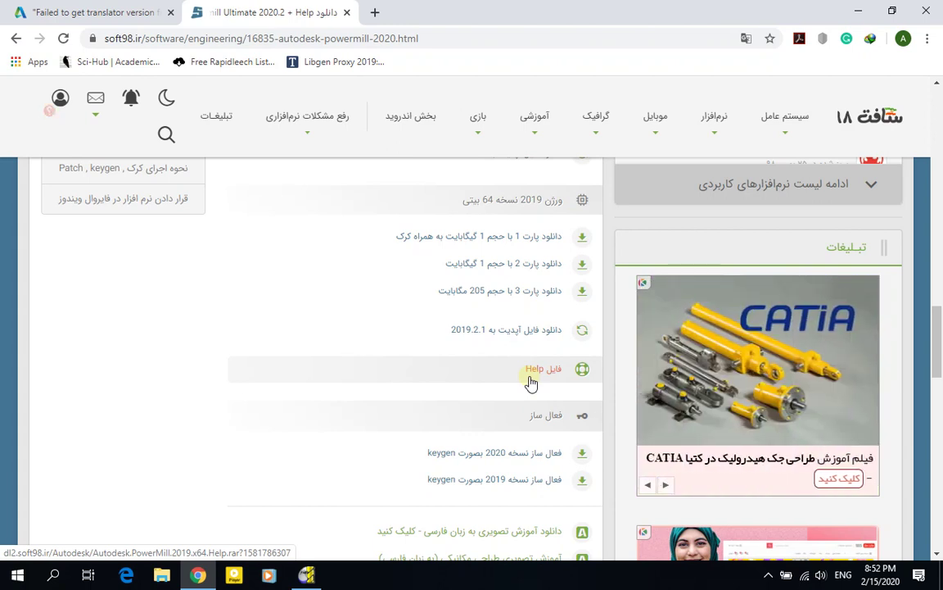
# Switch to PowerMILL Pro 2016, minimise it and the browser, and look at the Windows version details on the desktop.
pyautogui.click(306, 574)
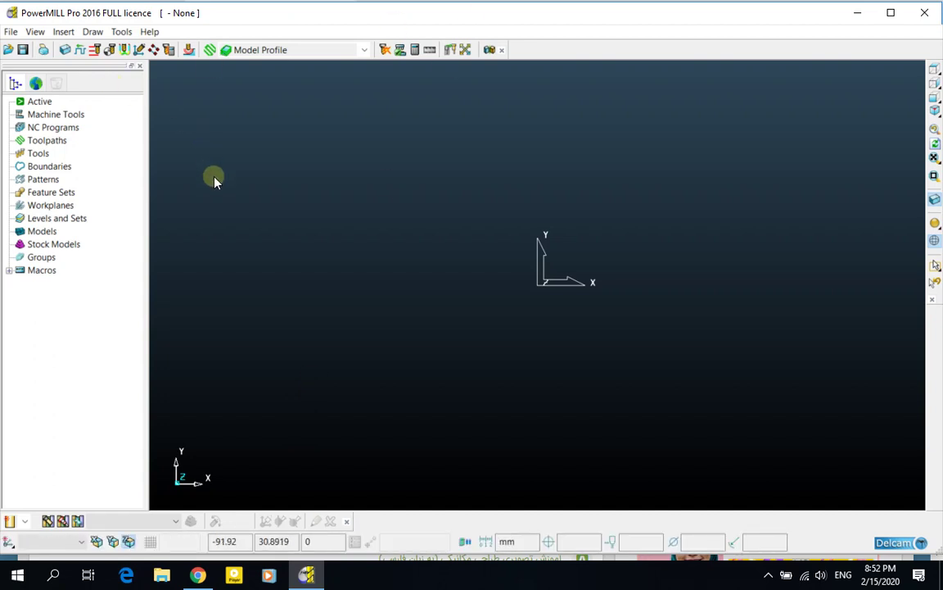
pyautogui.click(856, 15)
pyautogui.click(859, 10)
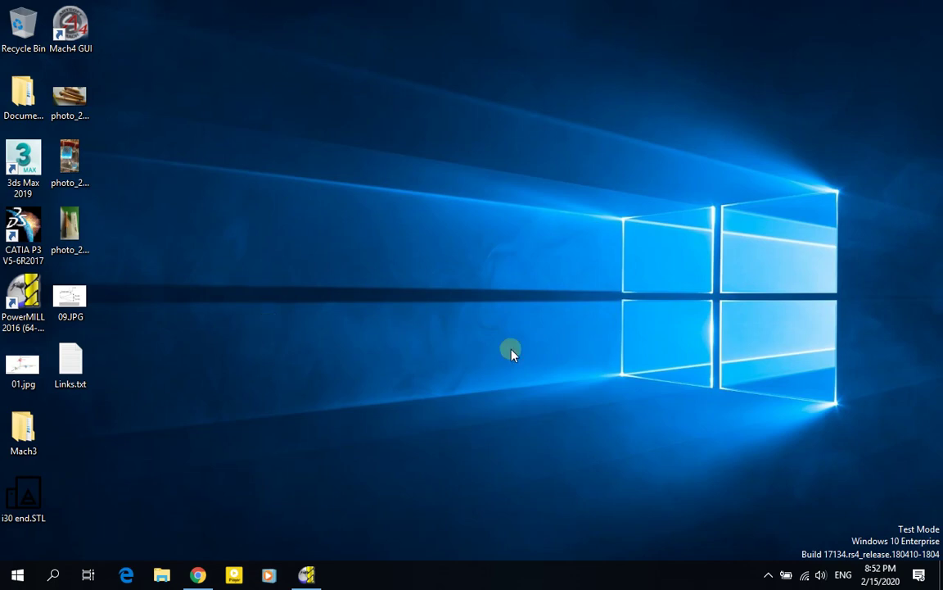
pyautogui.moveTo(726, 448); pyautogui.dragTo(805, 499)
# Return to Chrome and close the PowerMill download page, leaving the Autodesk knowledge article open.
pyautogui.click(198, 575)
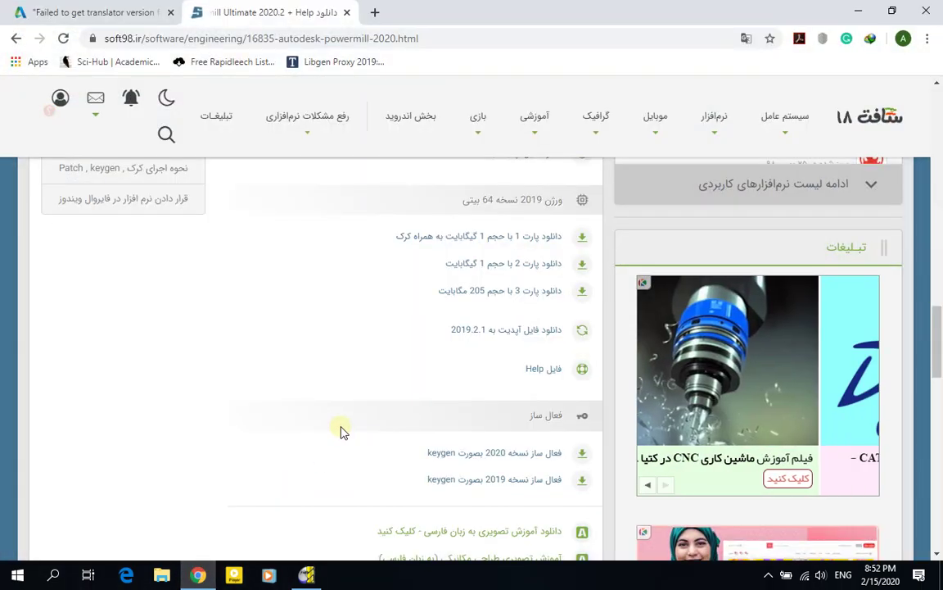
pyautogui.scroll(3, 342, 432)
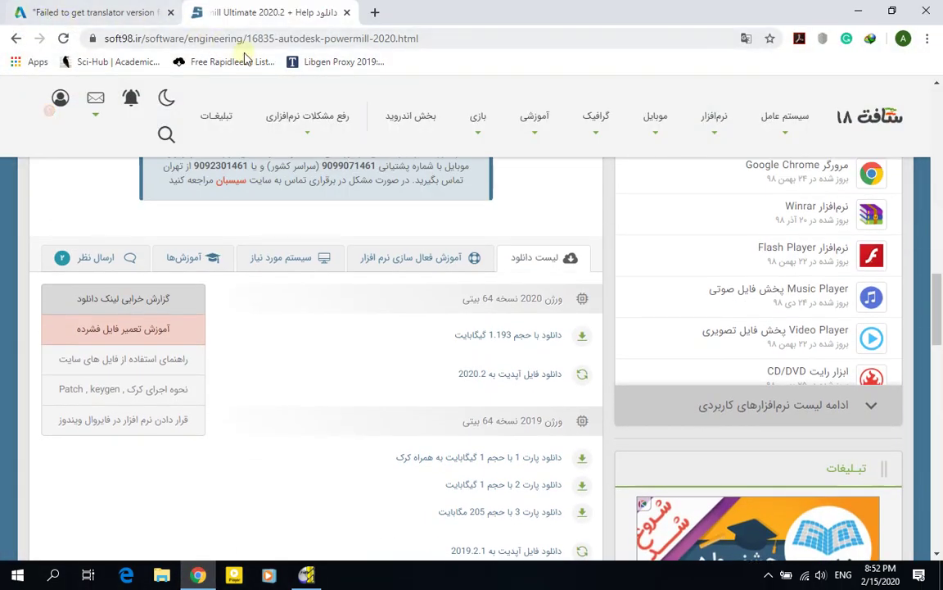
pyautogui.hotkey('ctrl', 'w')
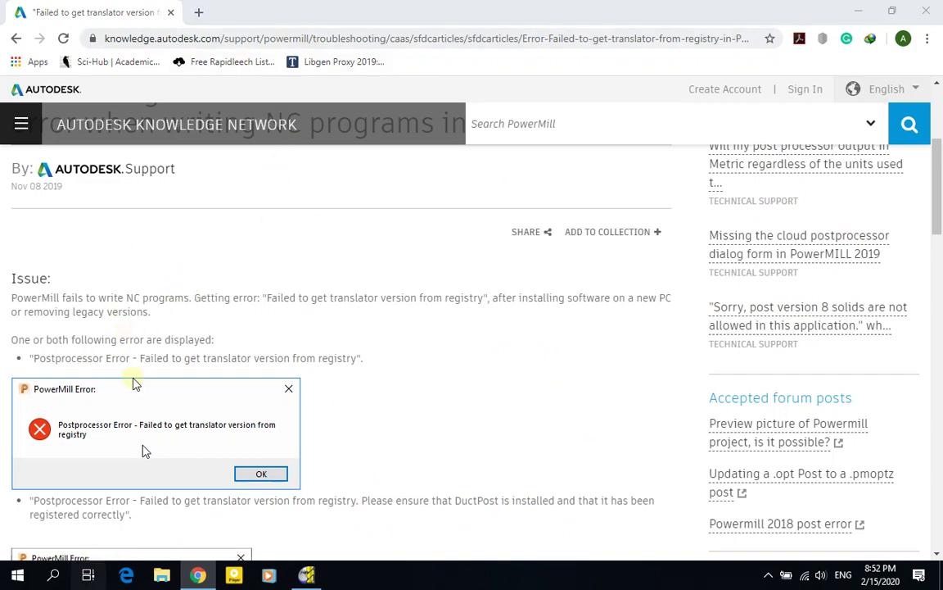
# Switch to the virtual machine running PowerMill Ultimate 2020, minimise PowerMill to view the desktop, and restore it.
pyautogui.press('super+Tab')
pyautogui.click(189, 32)
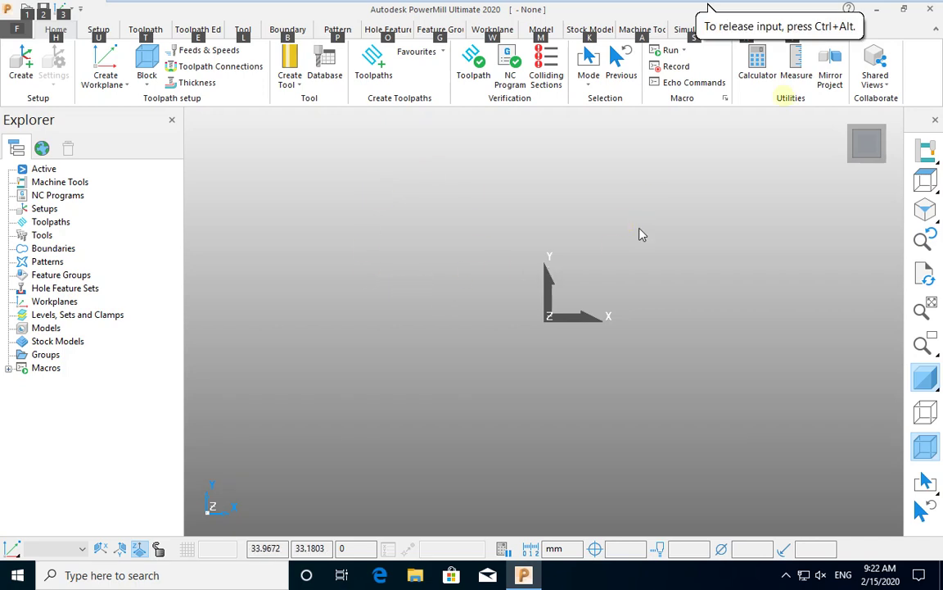
pyautogui.click(876, 8)
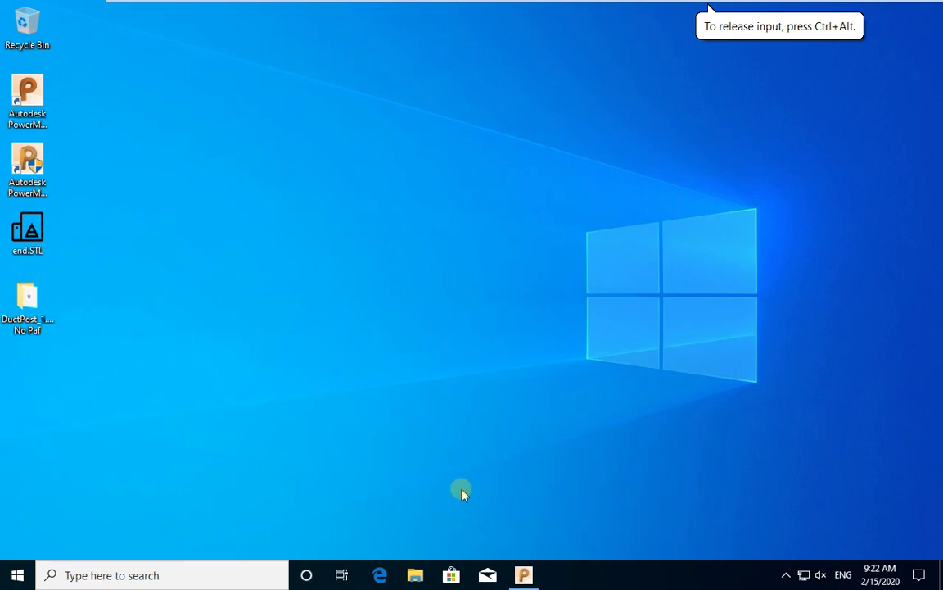
pyautogui.click(525, 576)
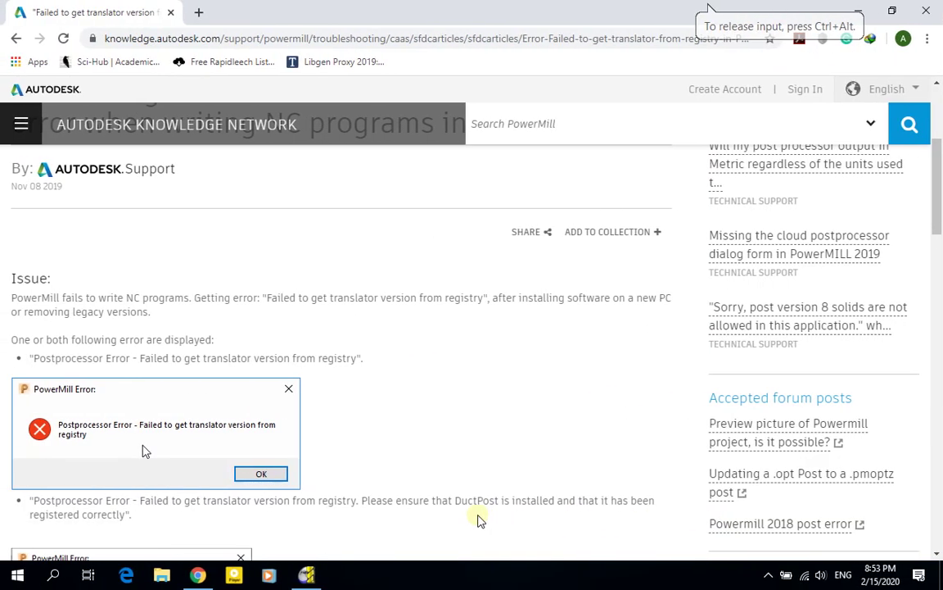
# Search Google for the article title text "Failed to get translator version from registry" and close the results.
pyautogui.scroll(-3, 304, 430)
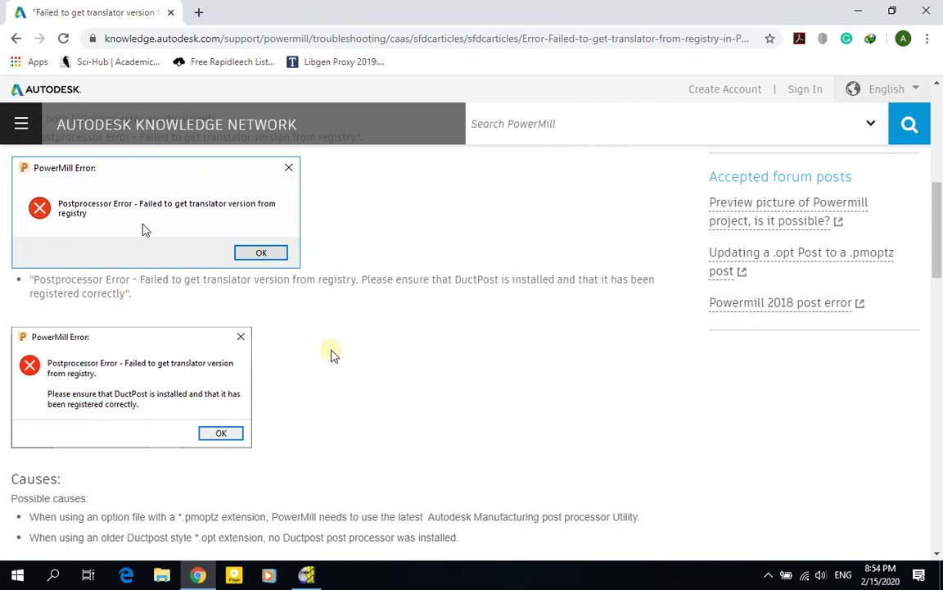
pyautogui.scroll(3, 357, 336)
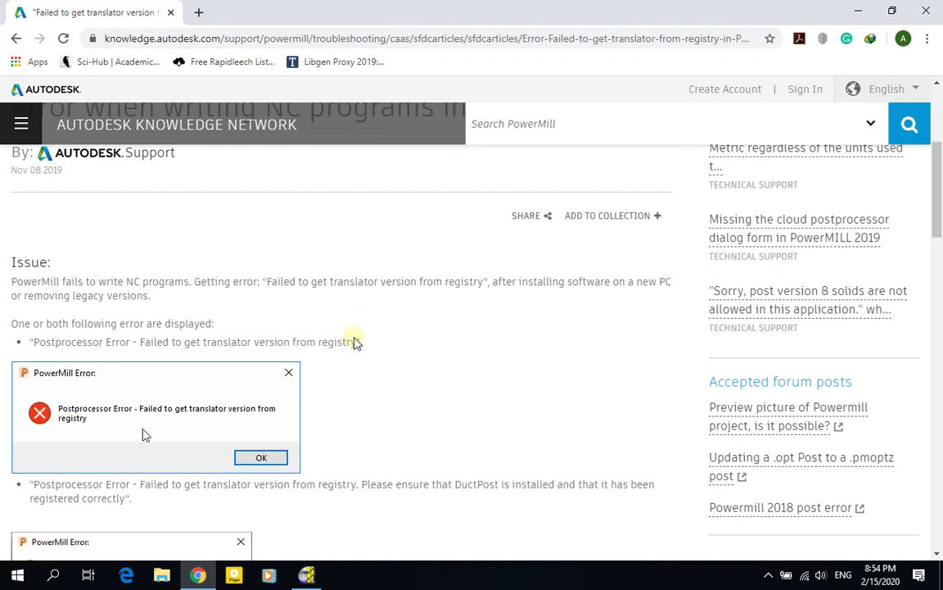
pyautogui.scroll(4, 356, 342)
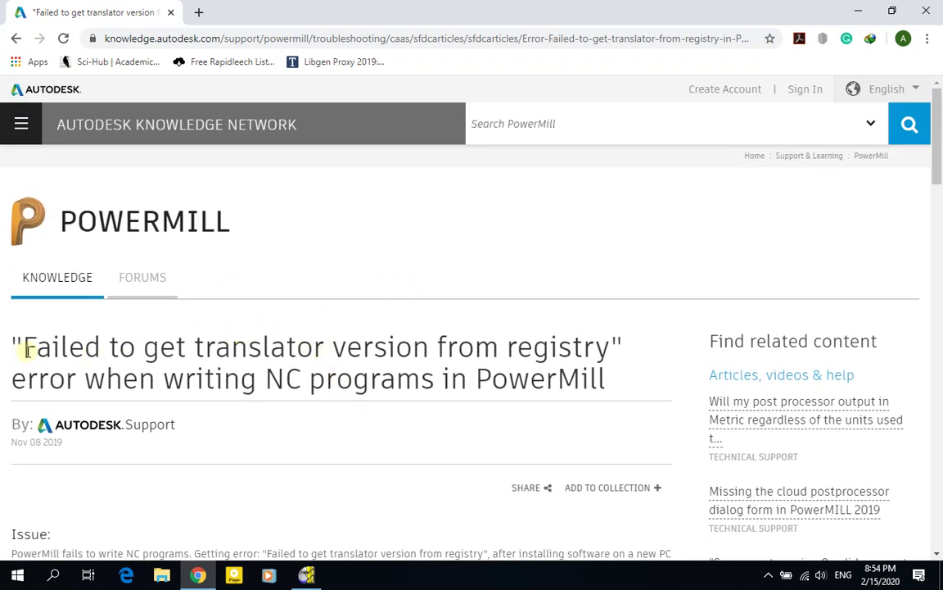
pyautogui.moveTo(24, 348); pyautogui.dragTo(610, 339)
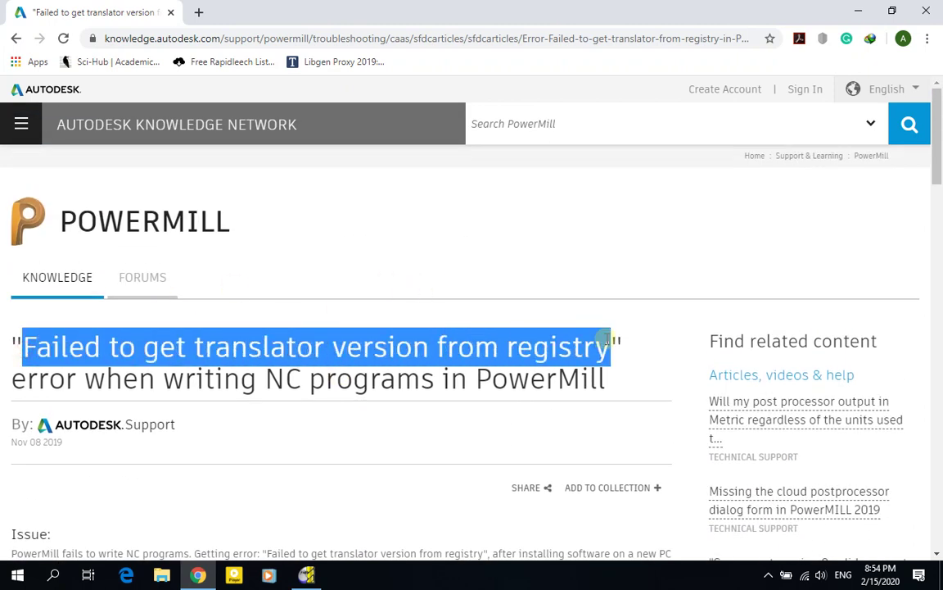
pyautogui.rightClick(598, 345)
pyautogui.click(615, 355)
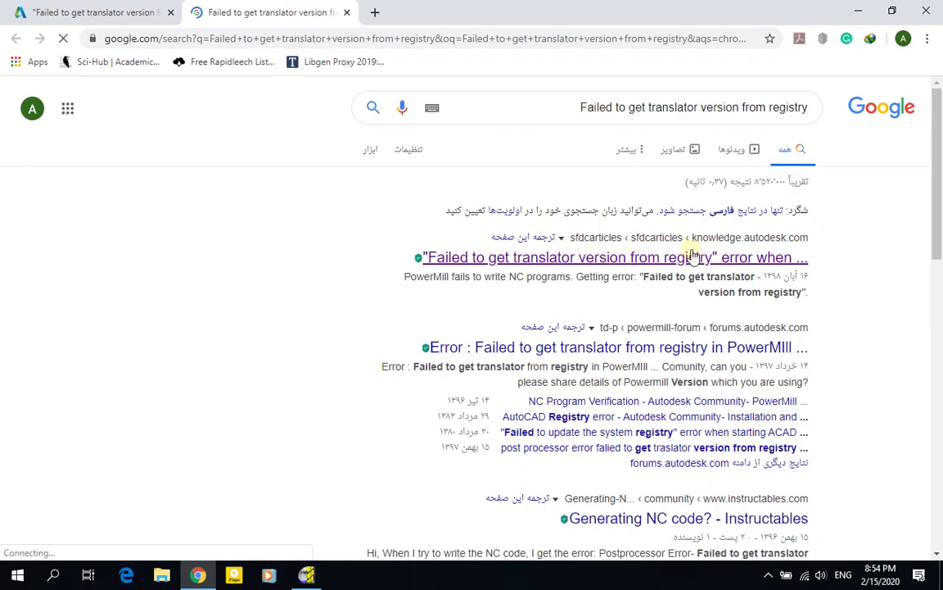
pyautogui.middleClick(286, 7)
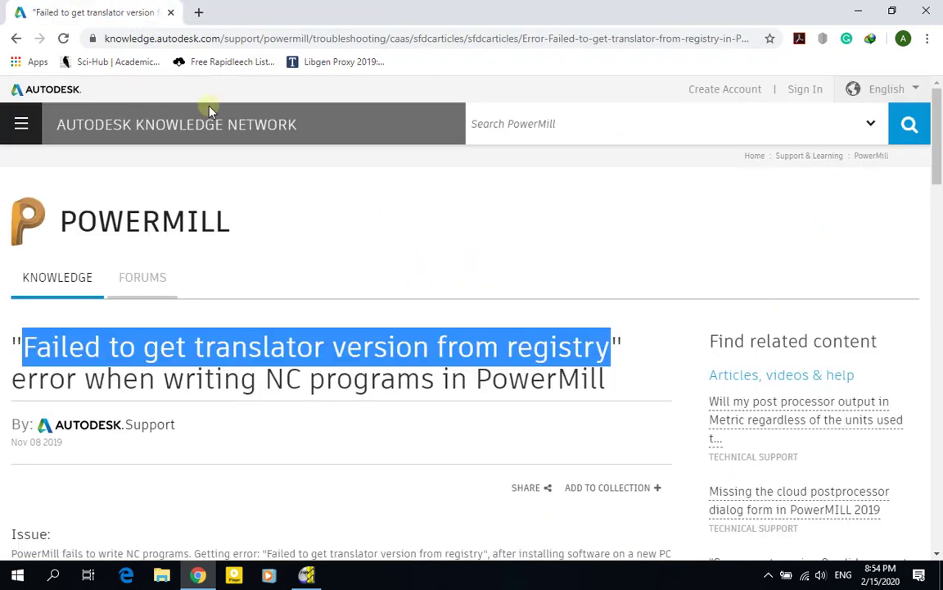
# Read the Causes and Solution sections of the Autodesk article for PMOPTZ and older DuctPost OPT option files.
pyautogui.click(356, 384)
pyautogui.scroll(-9, 301, 384)
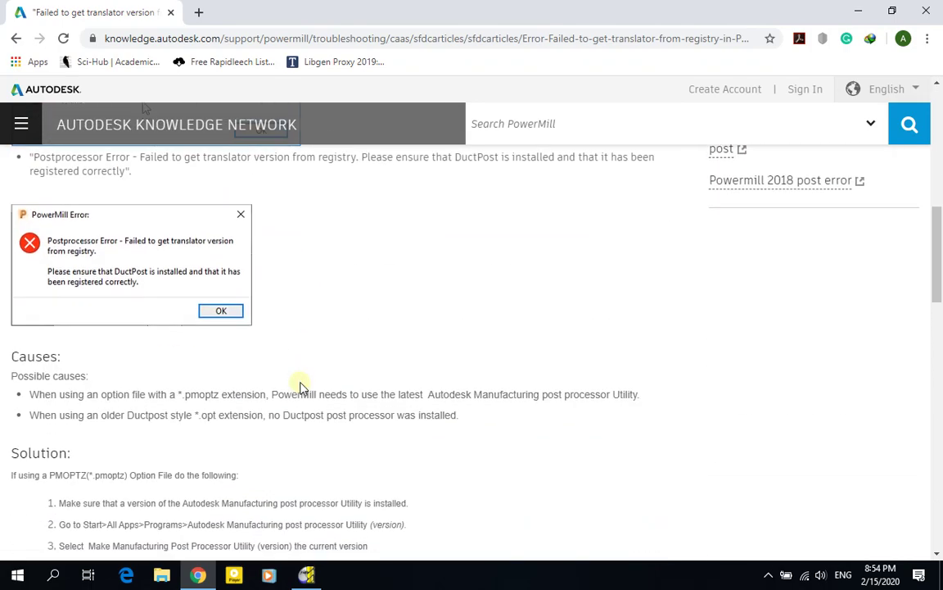
pyautogui.scroll(-1, 300, 385)
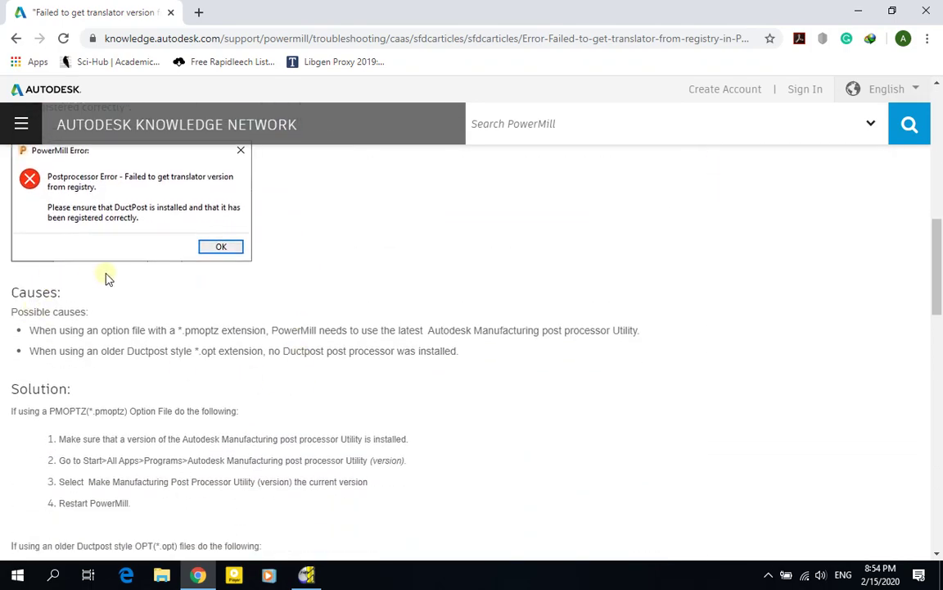
pyautogui.scroll(-5, 70, 316)
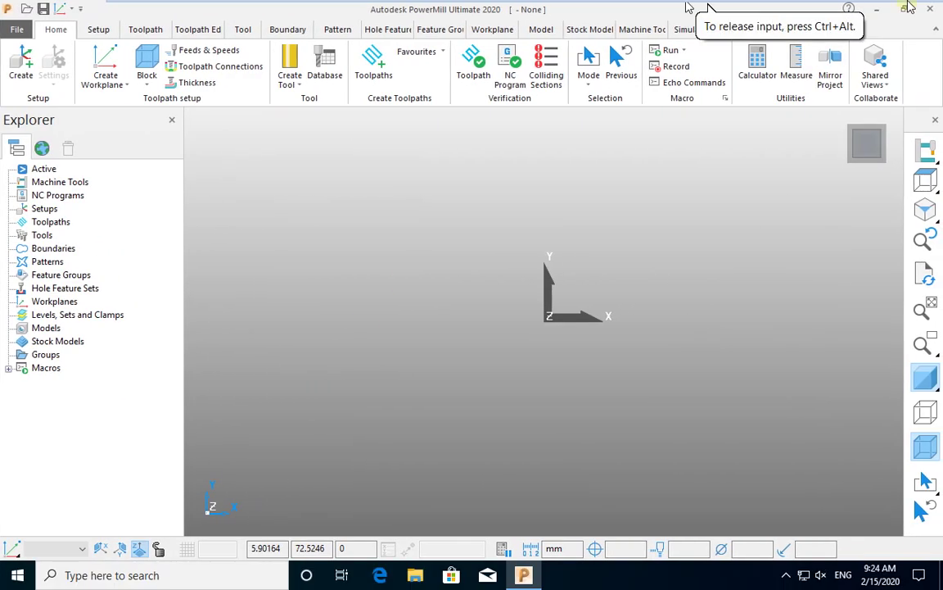
# In the virtual machine, minimise PowerMill and open the DuctPost_1.6.10_CR_Full No Paf folder from the desktop.
pyautogui.click(882, 9)
pyautogui.click(43, 314)
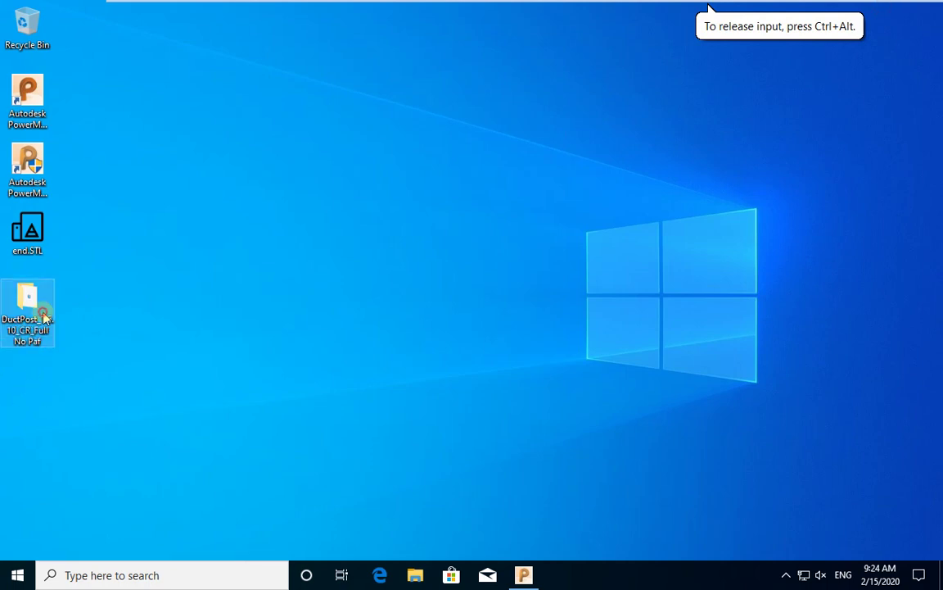
pyautogui.click(93, 309)
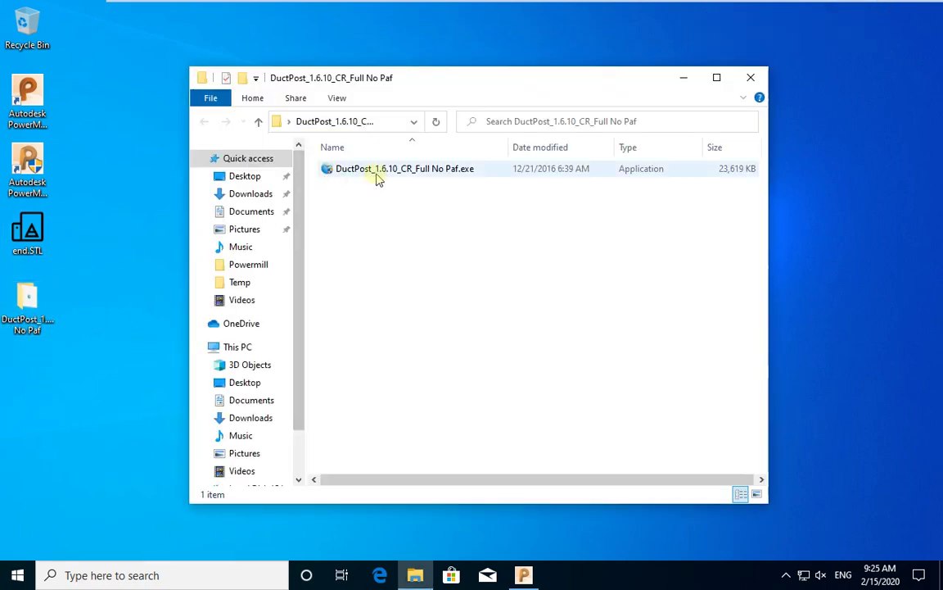
# Run DuctPost_1.6.10_CR_Full No Paf.exe, allow it to make changes, and accept the terms of the License Agreement.
pyautogui.doubleClick(378, 174)
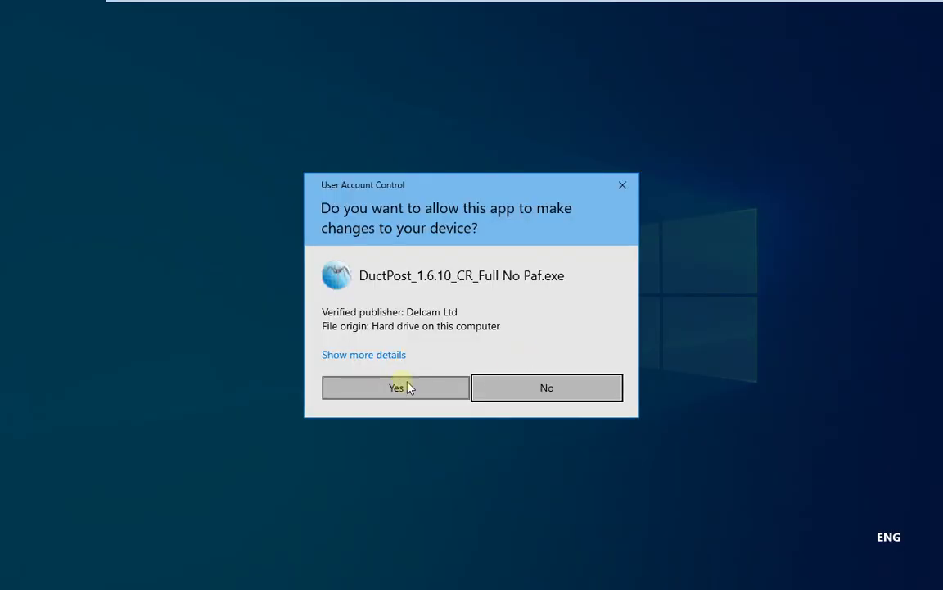
pyautogui.click(407, 383)
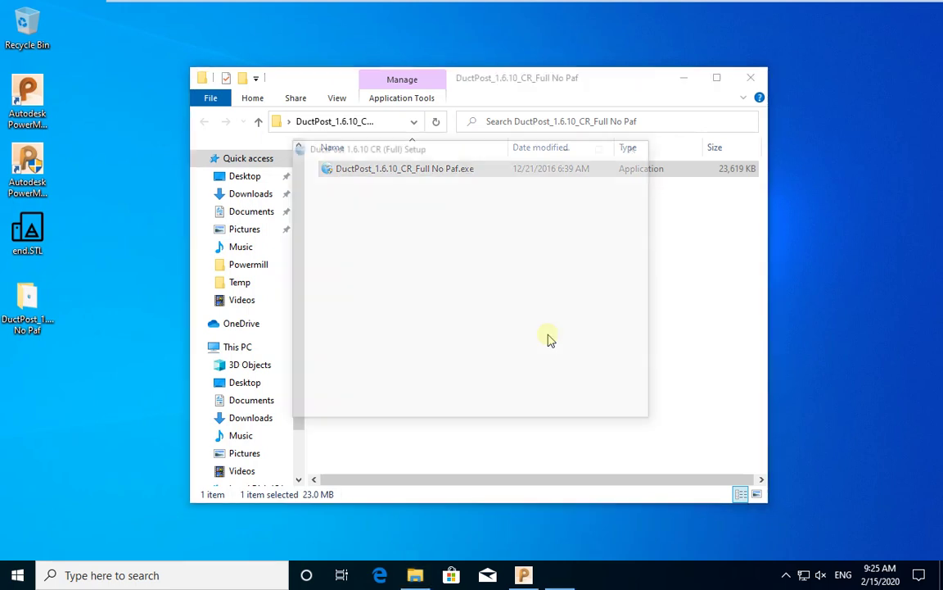
pyautogui.click(440, 371)
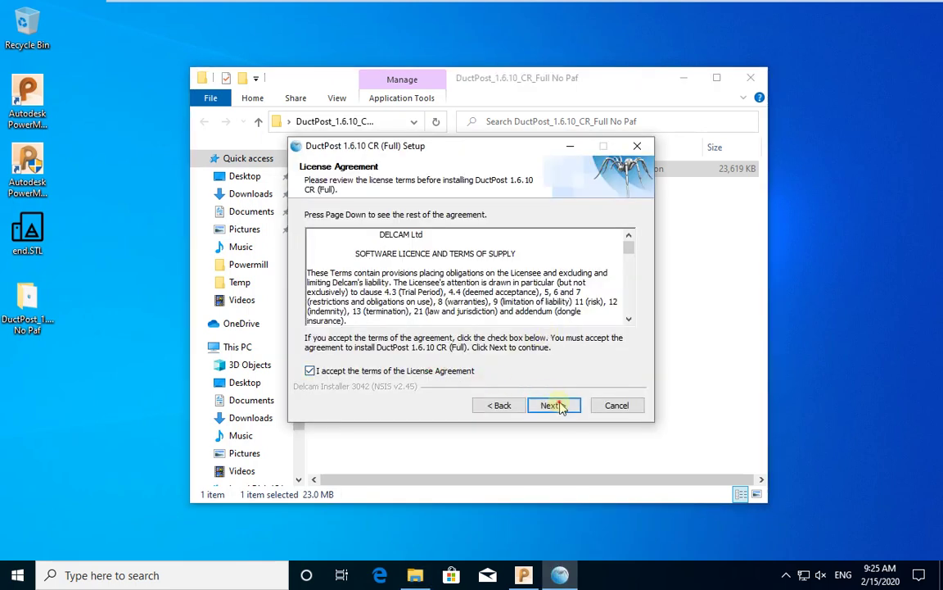
# Advance the DuctPost setup to component selection, keeping Start Menu entries and Desktop shortcuts enabled.
pyautogui.click(560, 404)
pyautogui.click(560, 404)
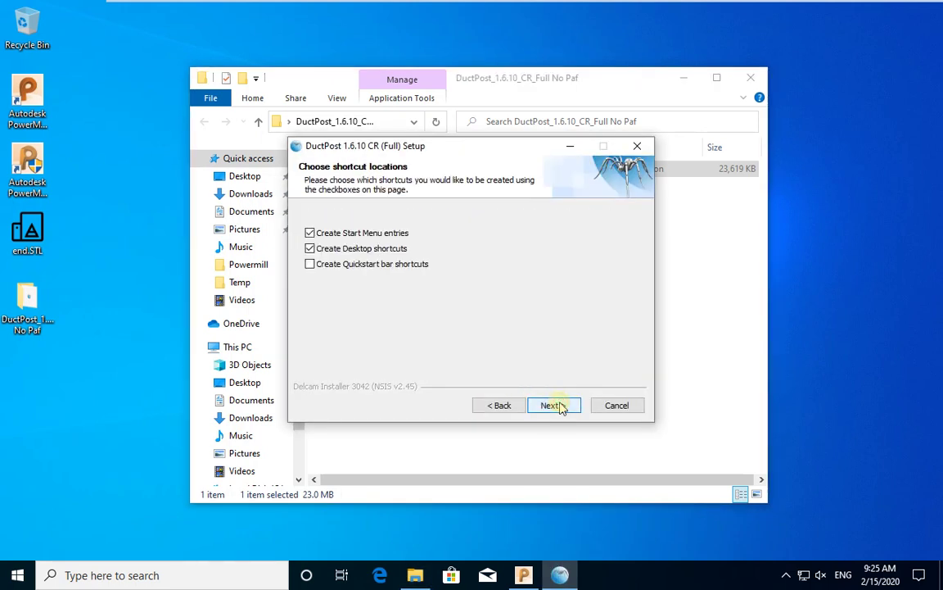
pyautogui.click(560, 404)
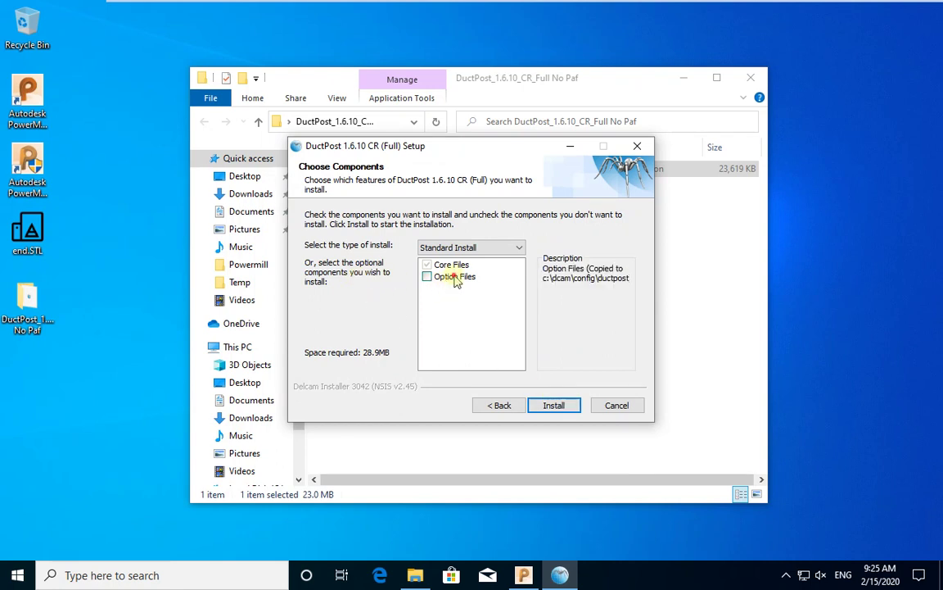
# Toggle the Option Files component of the DuctPost setup, then cancel the installation.
pyautogui.click(455, 279)
pyautogui.click(456, 280)
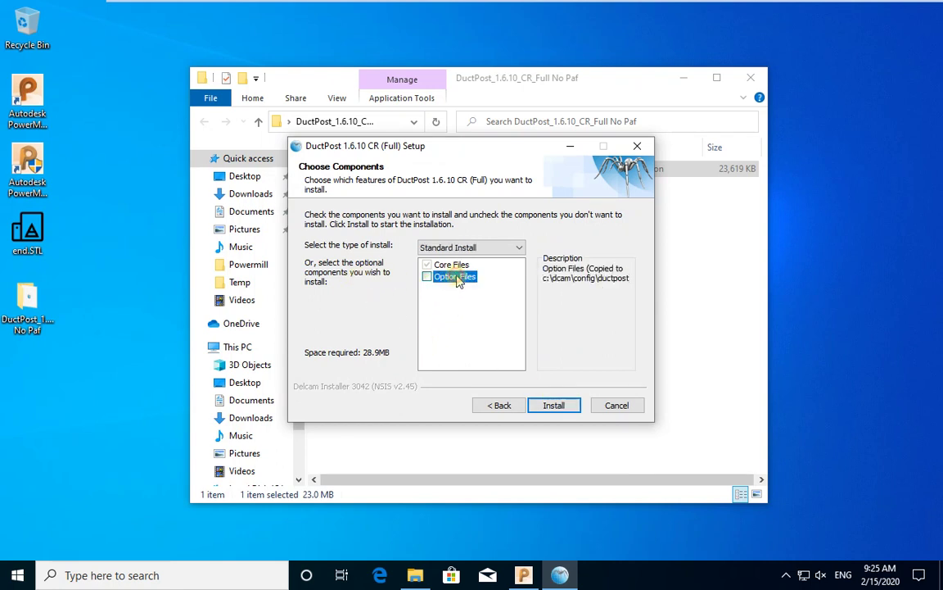
pyautogui.click(456, 278)
pyautogui.click(456, 278)
pyautogui.click(457, 278)
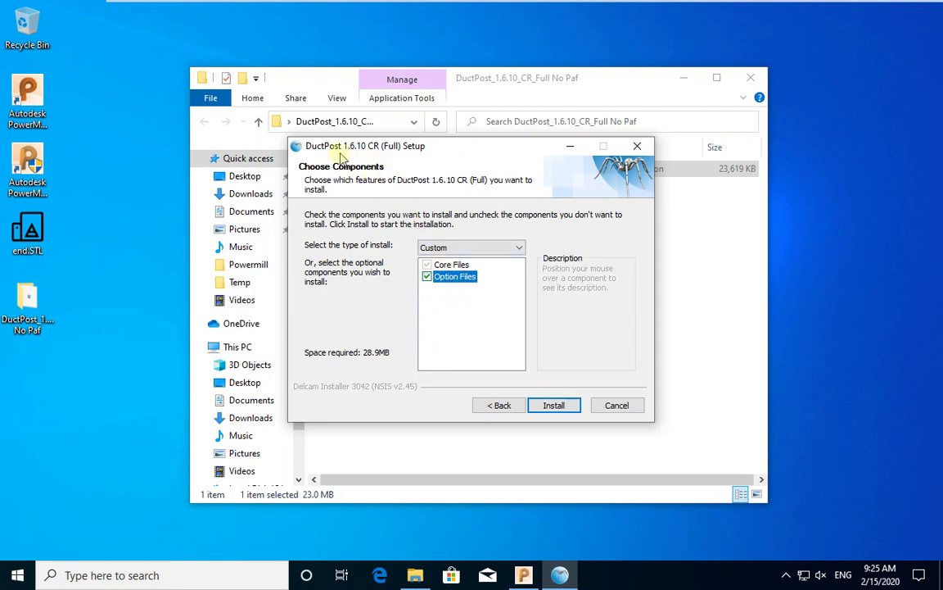
pyautogui.click(450, 279)
pyautogui.click(450, 279)
pyautogui.click(619, 405)
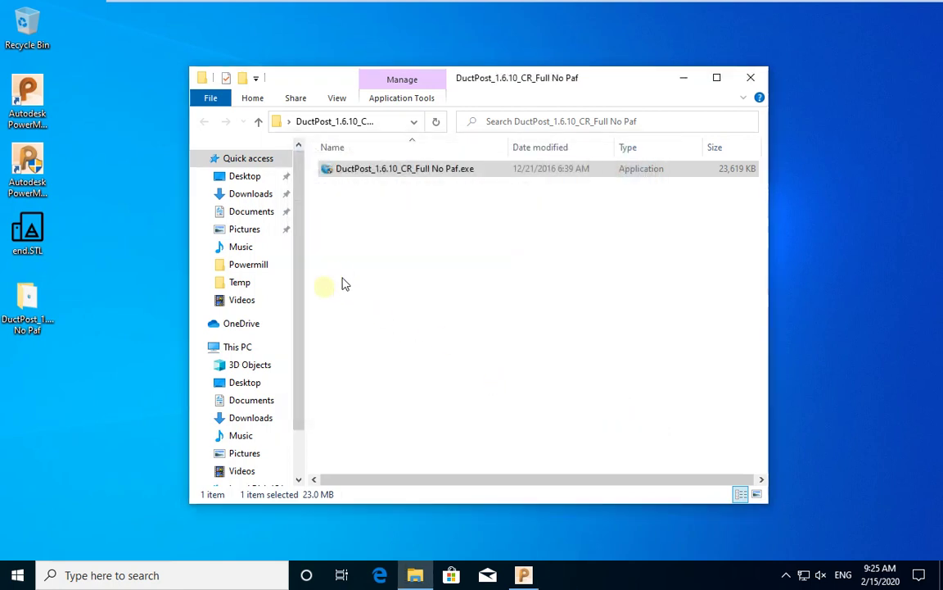
# Browse the OPT option files in C:\dcam\config\ductpost and minimise the folder window.
pyautogui.scroll(-2, 254, 413)
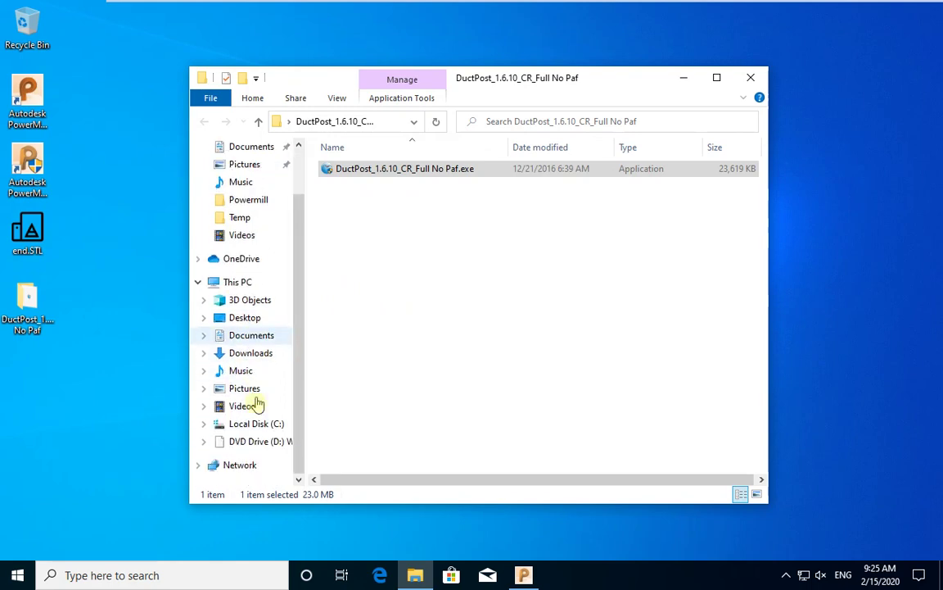
pyautogui.click(256, 423)
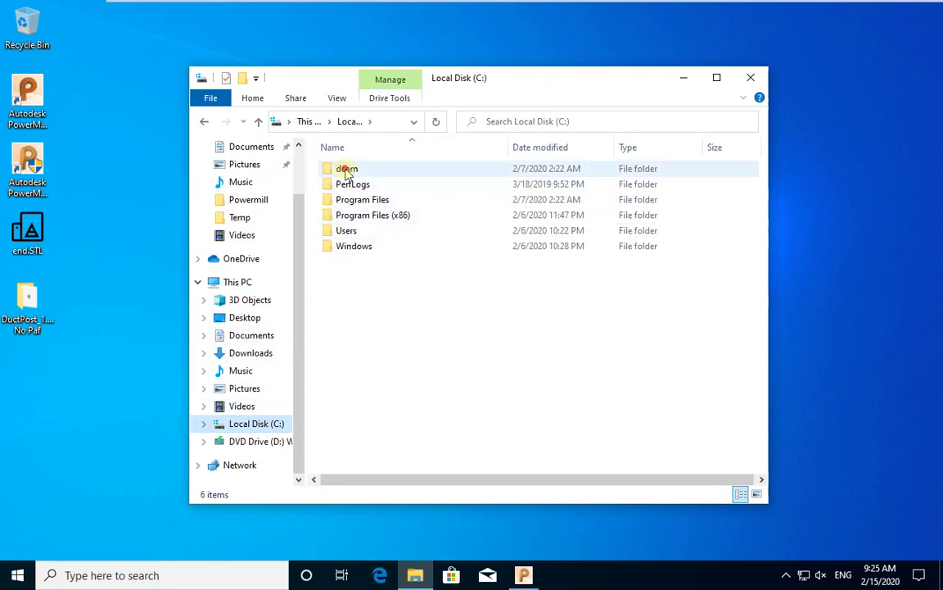
pyautogui.doubleClick(347, 170)
pyautogui.doubleClick(346, 169)
pyautogui.doubleClick(346, 169)
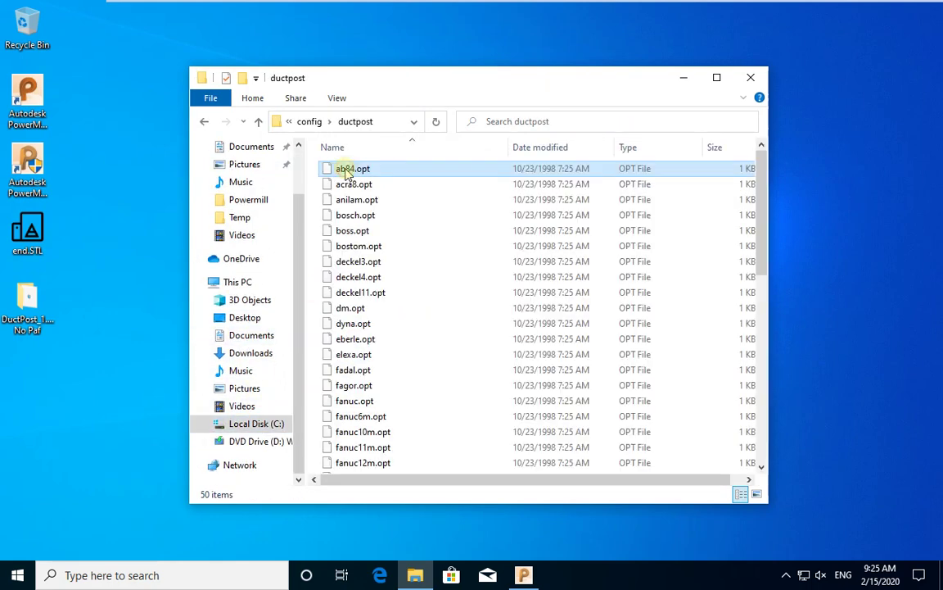
pyautogui.click(347, 169)
pyautogui.scroll(-10, 414, 366)
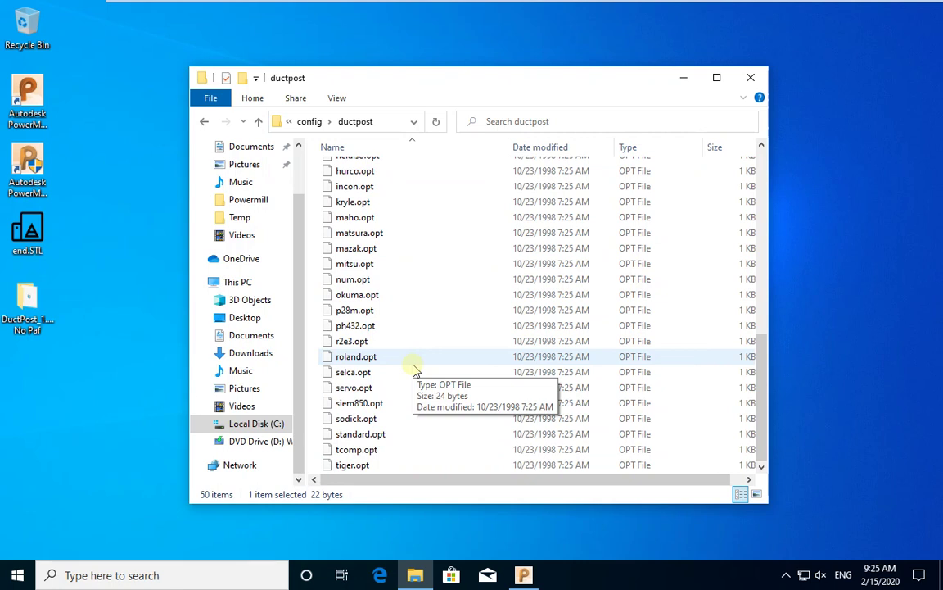
pyautogui.scroll(3, 414, 370)
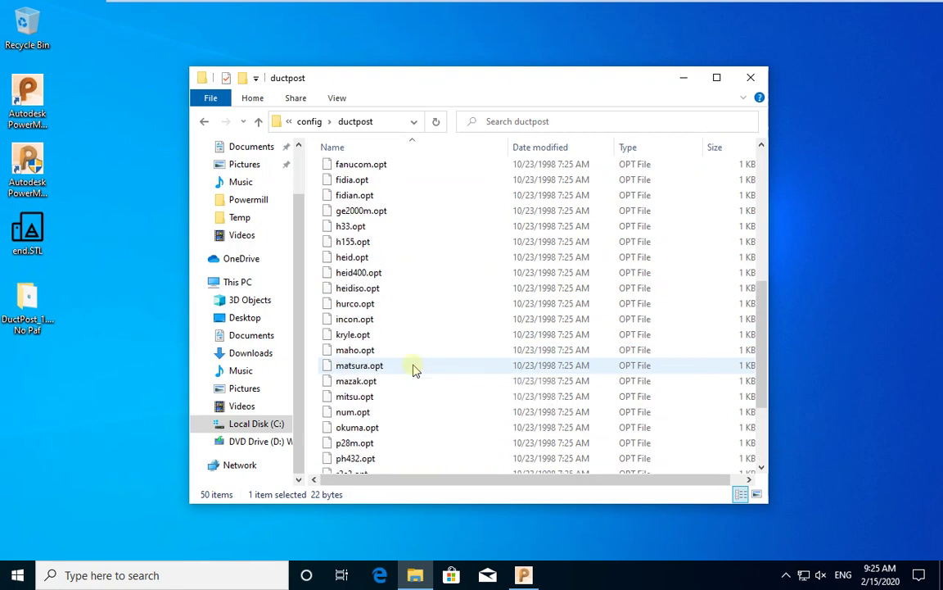
pyautogui.click(680, 80)
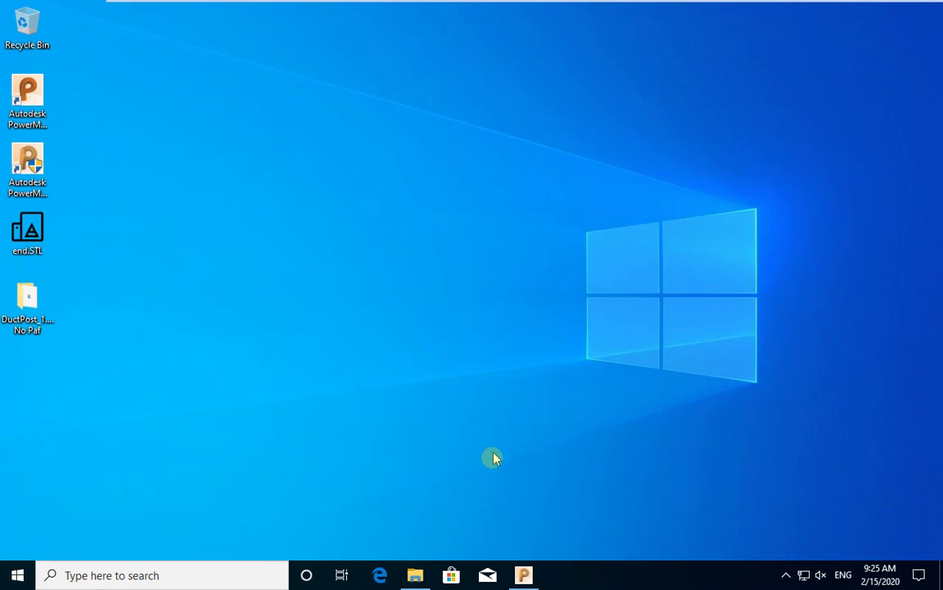
# Switch to PowerMill 2020, look at its import options and return to the modelling view.
pyautogui.moveTo(524, 575)
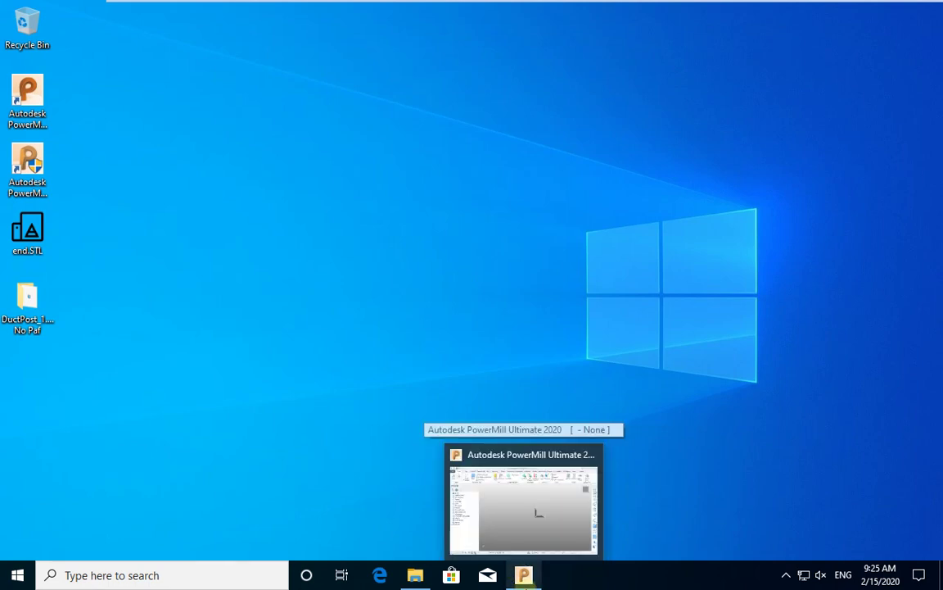
pyautogui.click(475, 511)
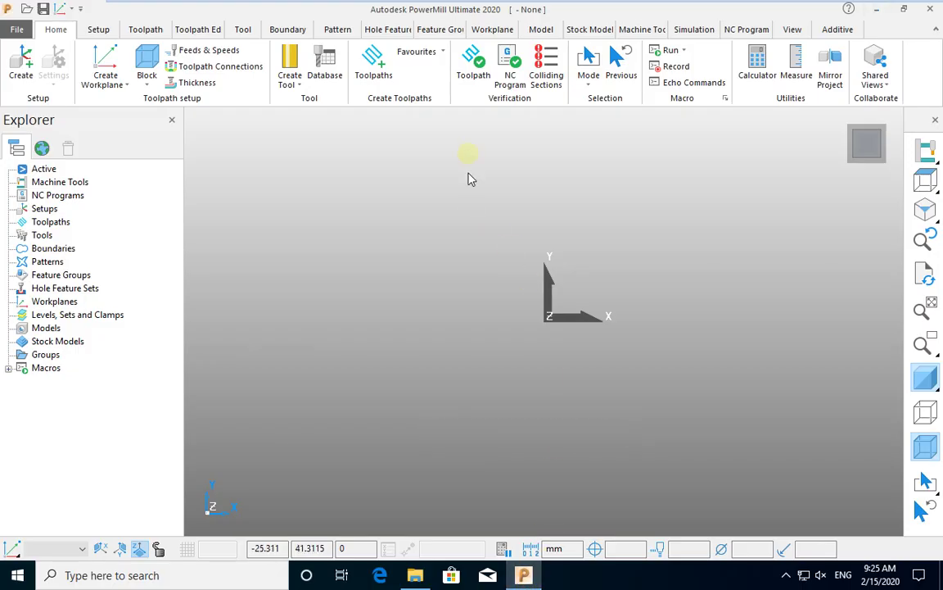
pyautogui.click(17, 29)
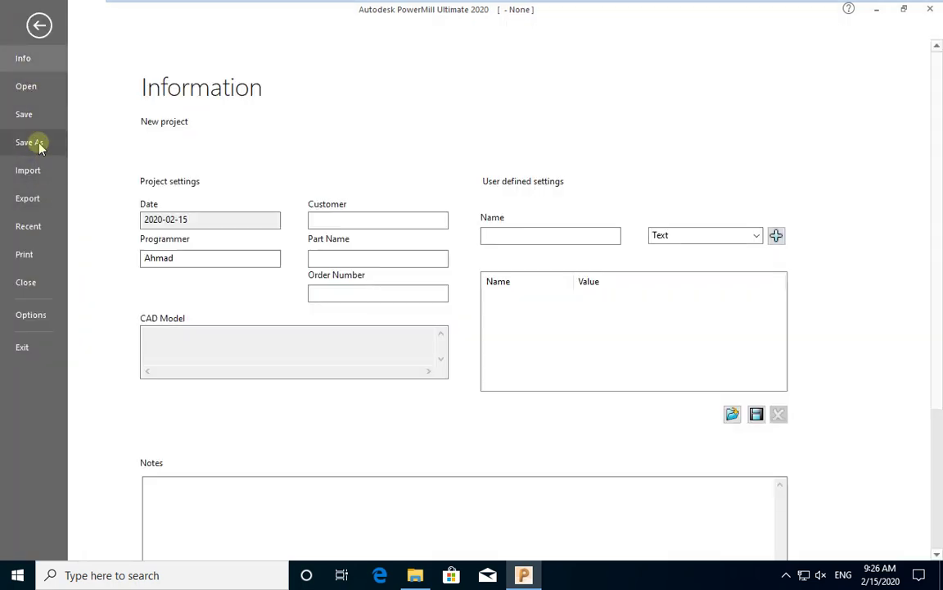
pyautogui.click(35, 170)
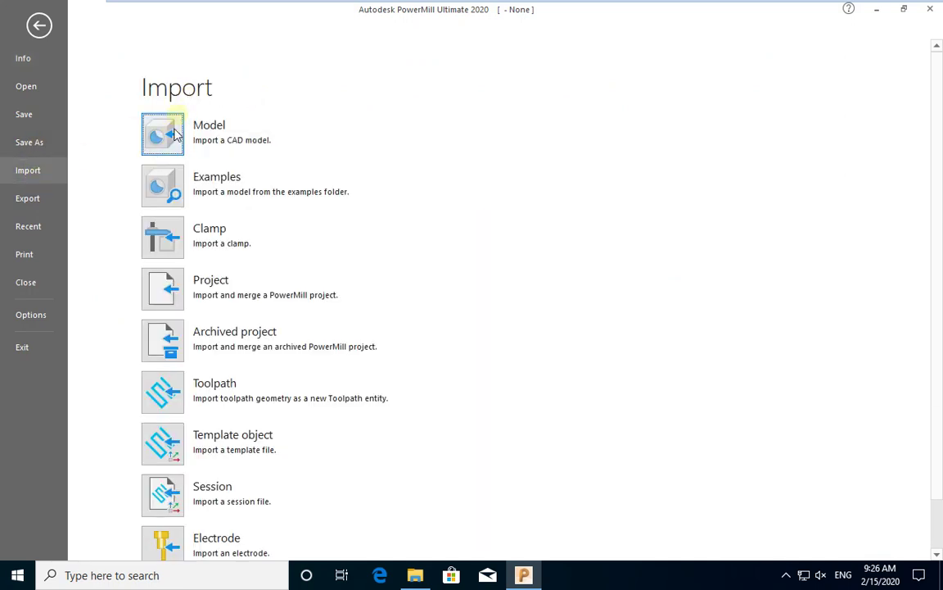
pyautogui.click(41, 26)
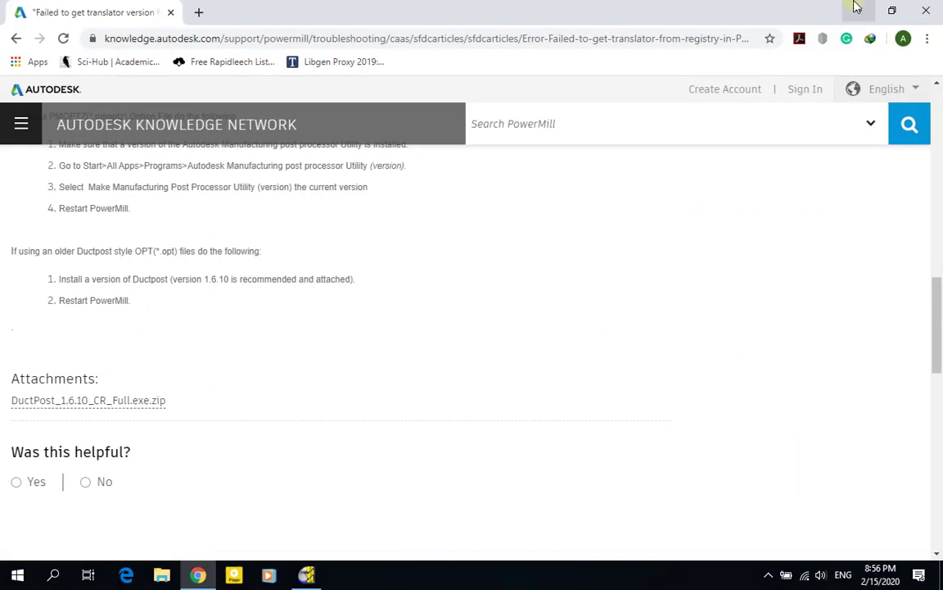
# On the host computer, close the browser and import i30 end.STL from the desktop into PowerMILL Pro 2016.
pyautogui.click(927, 10)
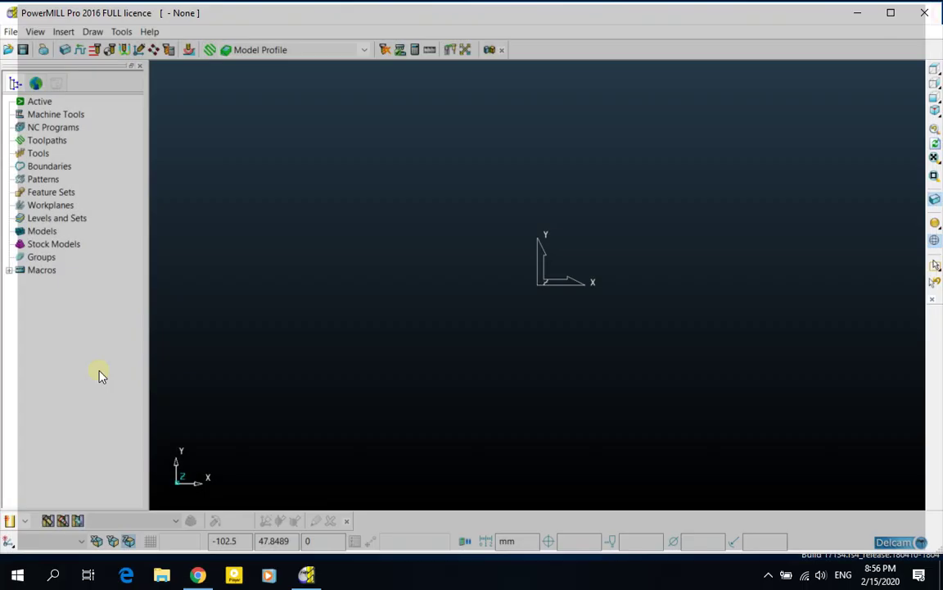
pyautogui.click(857, 10)
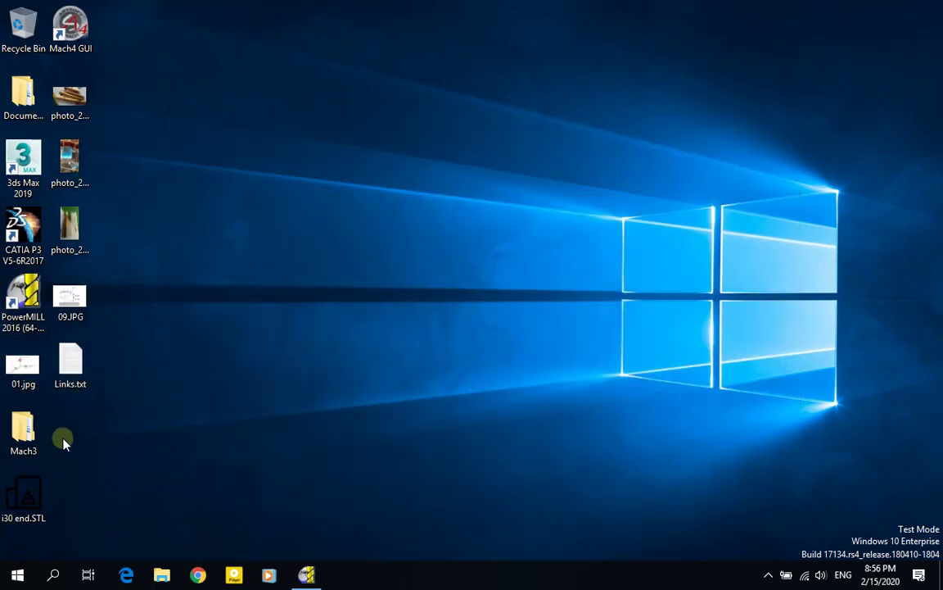
pyautogui.moveTo(22, 502); pyautogui.dragTo(440, 261)
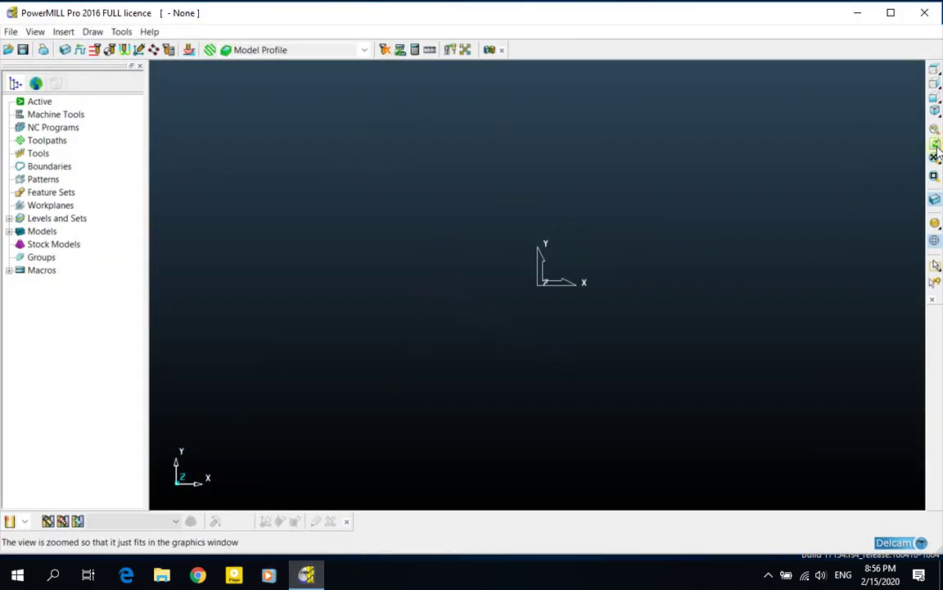
pyautogui.scroll(-2, 733, 330)
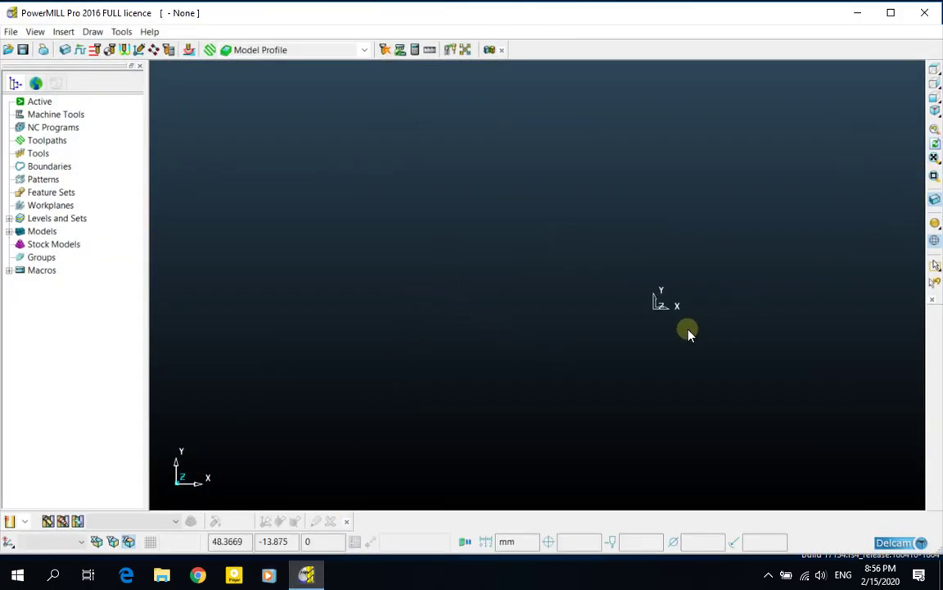
pyautogui.click(8, 231)
pyautogui.click(8, 231)
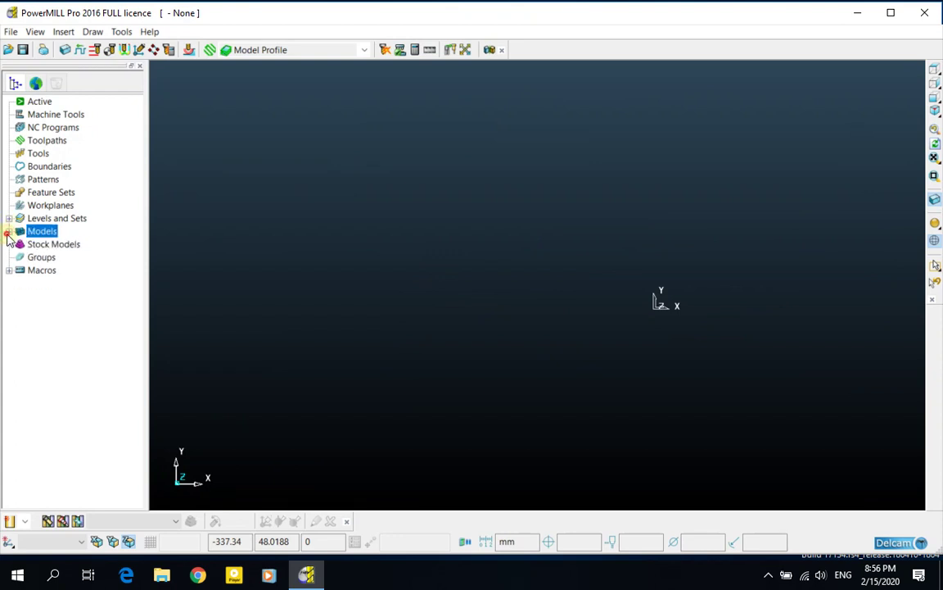
# Display the imported ornament in isometric view with plain shading and without wireframe, and rotate it.
pyautogui.click(935, 110)
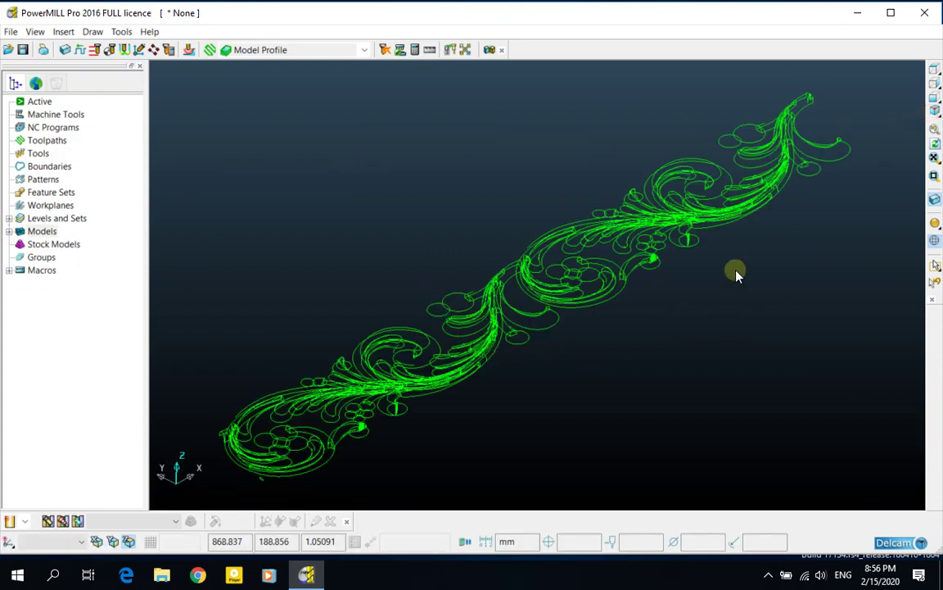
pyautogui.click(934, 223)
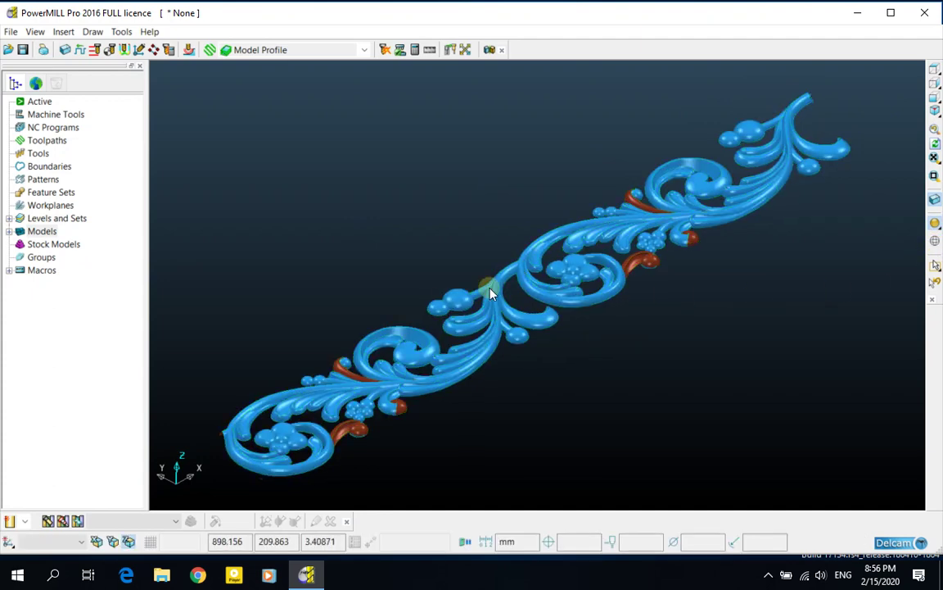
pyautogui.moveTo(489, 293)
pyautogui.mouseDown(button='middle')
pyautogui.moveTo(490, 311)
pyautogui.moveTo(556, 348)
pyautogui.moveTo(523, 358)
pyautogui.moveTo(667, 262)
pyautogui.mouseUp(button='middle')
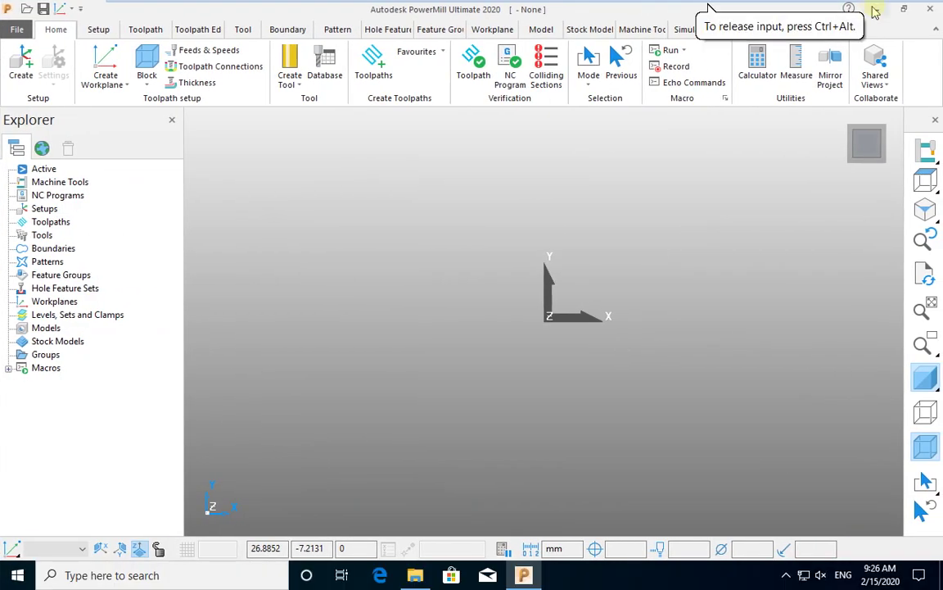
# In the virtual machine, try to drop end.STL from the desktop straight into PowerMill 2020.
pyautogui.click(876, 9)
pyautogui.moveTo(27, 229); pyautogui.dragTo(557, 342)
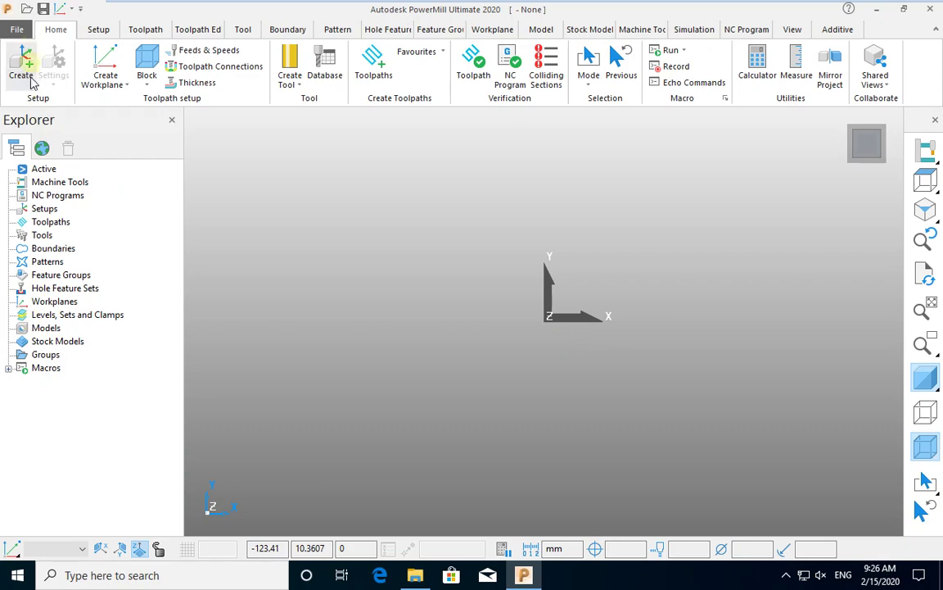
# Import end.STL from the Desktop folder as a model in PowerMill 2020 and show it in isometric view.
pyautogui.click(16, 29)
pyautogui.click(27, 169)
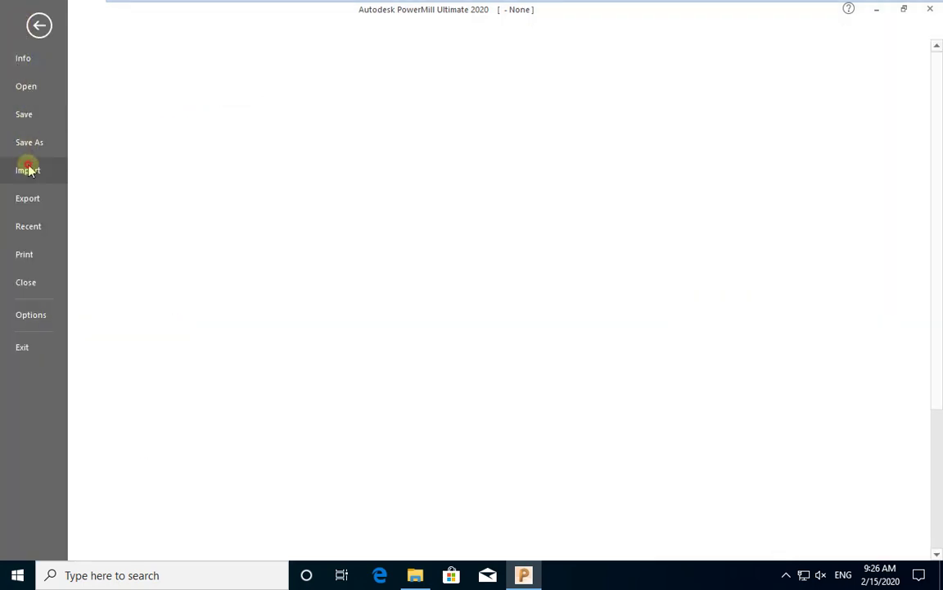
pyautogui.click(156, 122)
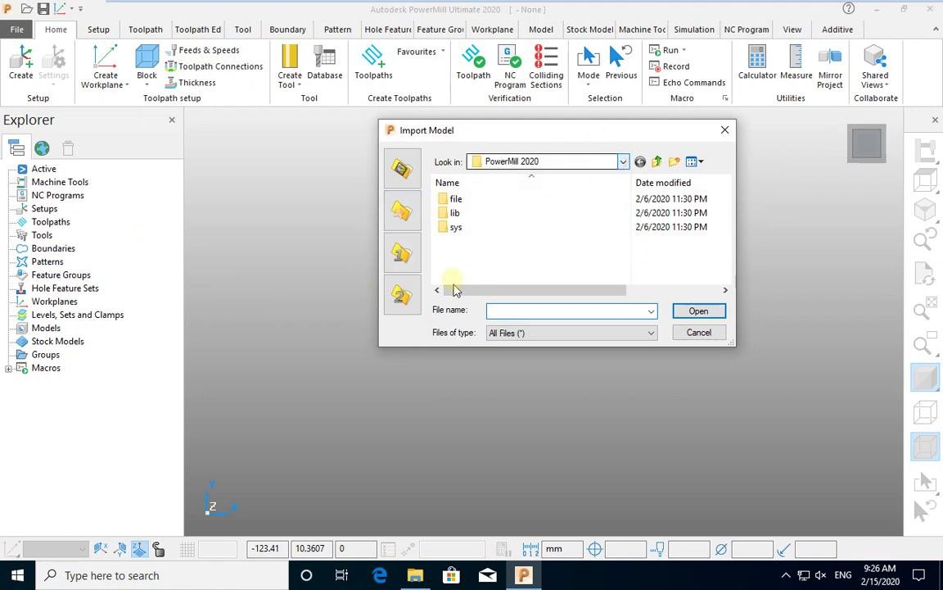
pyautogui.click(557, 161)
pyautogui.click(498, 187)
pyautogui.scroll(-6, 499, 278)
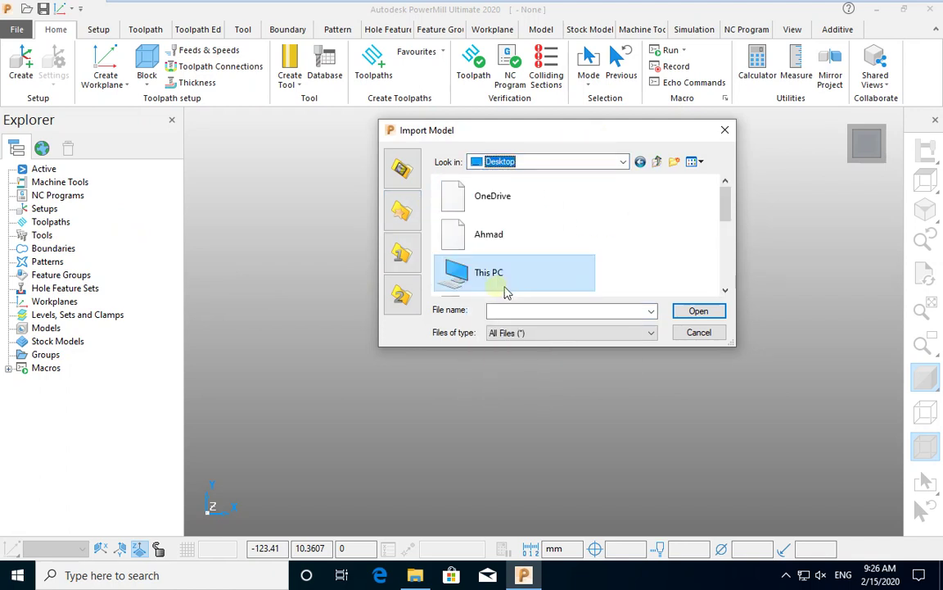
pyautogui.doubleClick(484, 273)
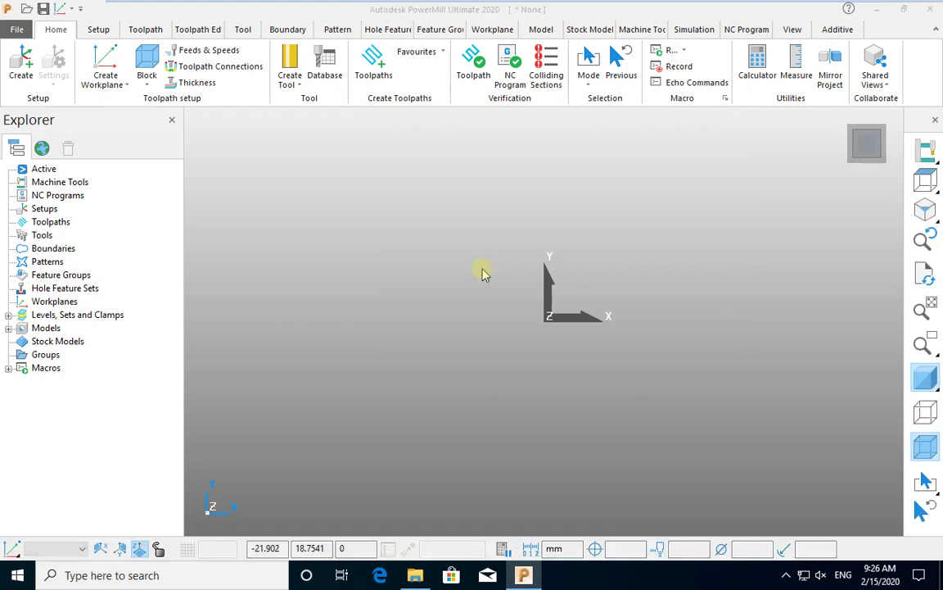
pyautogui.click(925, 211)
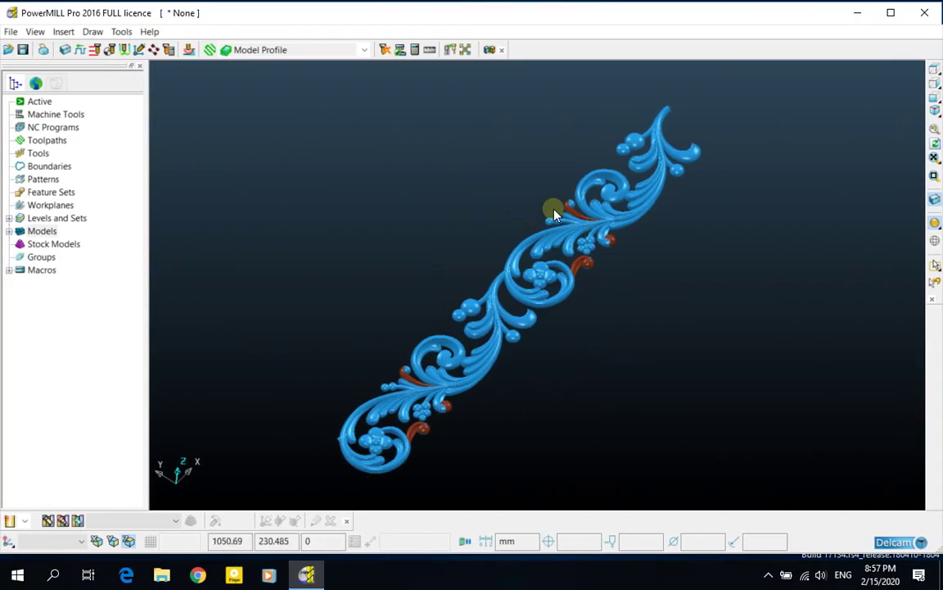
# In PowerMILL Pro 2016, compare the model's wireframe and plain shaded displays and look through the shading modes.
pyautogui.click(935, 240)
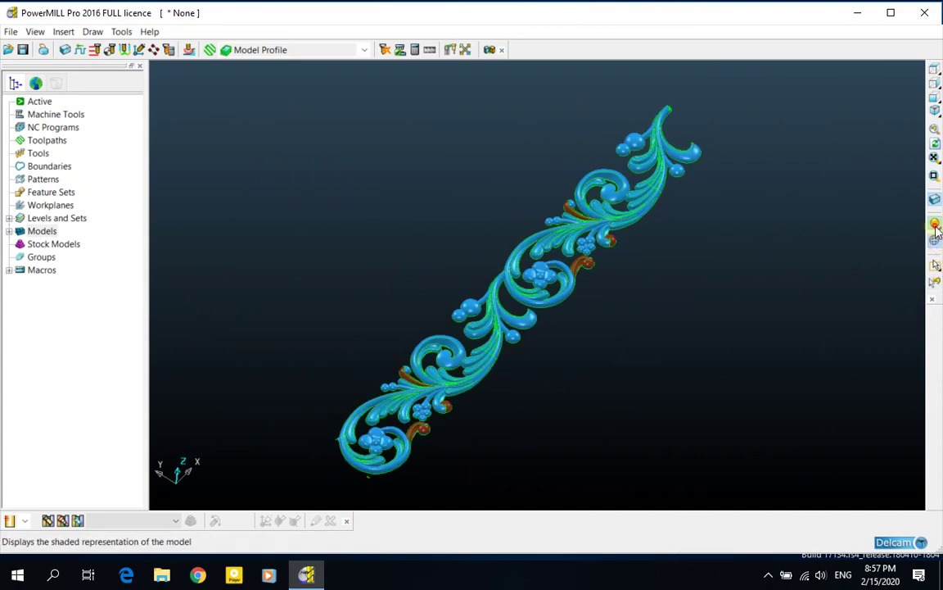
pyautogui.click(935, 222)
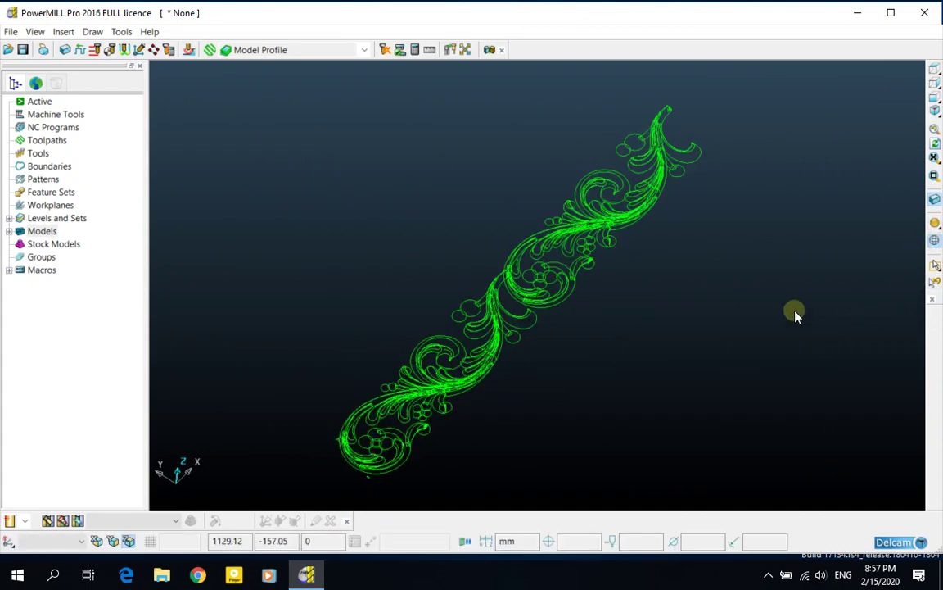
pyautogui.click(934, 241)
pyautogui.click(934, 222)
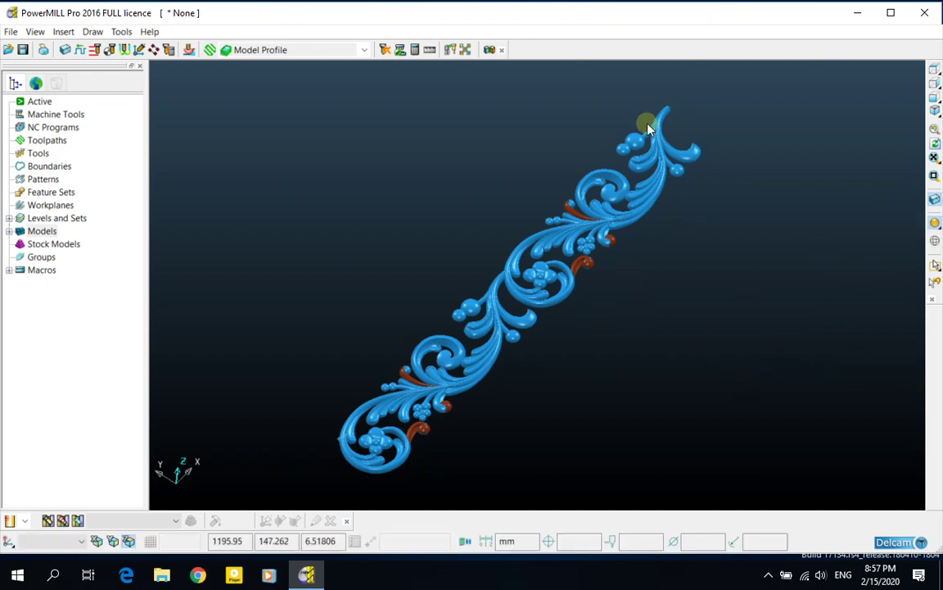
pyautogui.moveTo(934, 222)
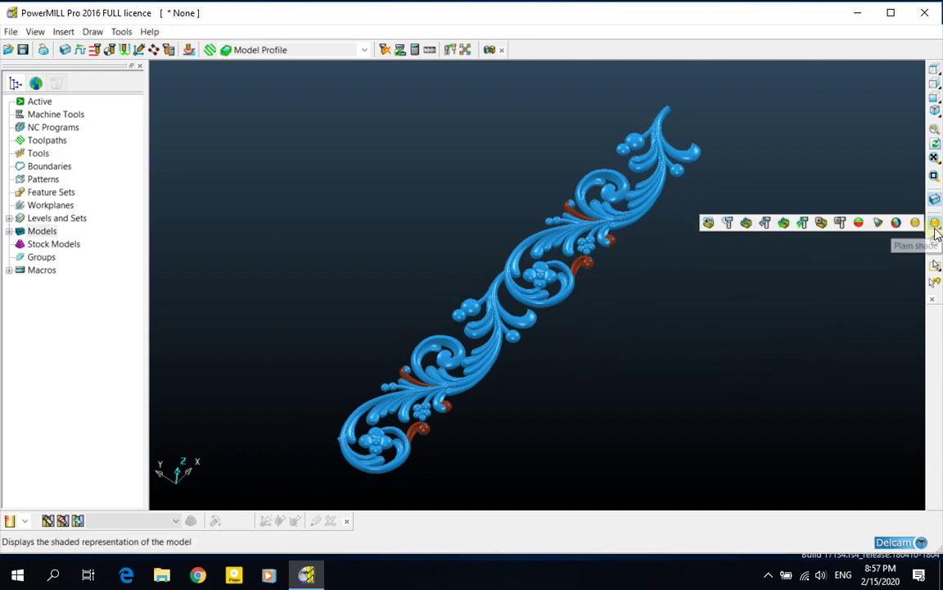
pyautogui.click(636, 317)
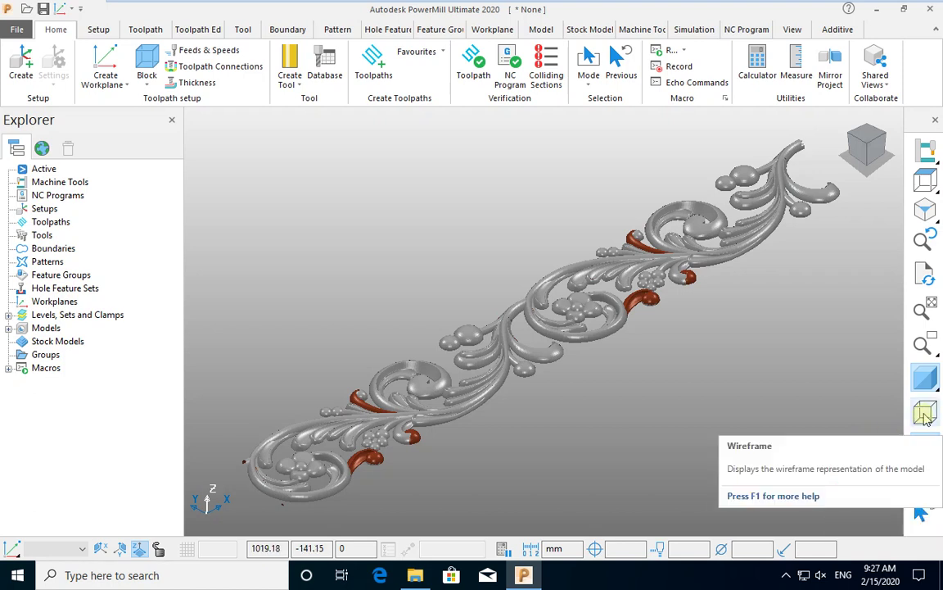
# In PowerMill 2020, look through the shading modes available for the imported ornament.
pyautogui.moveTo(929, 385)
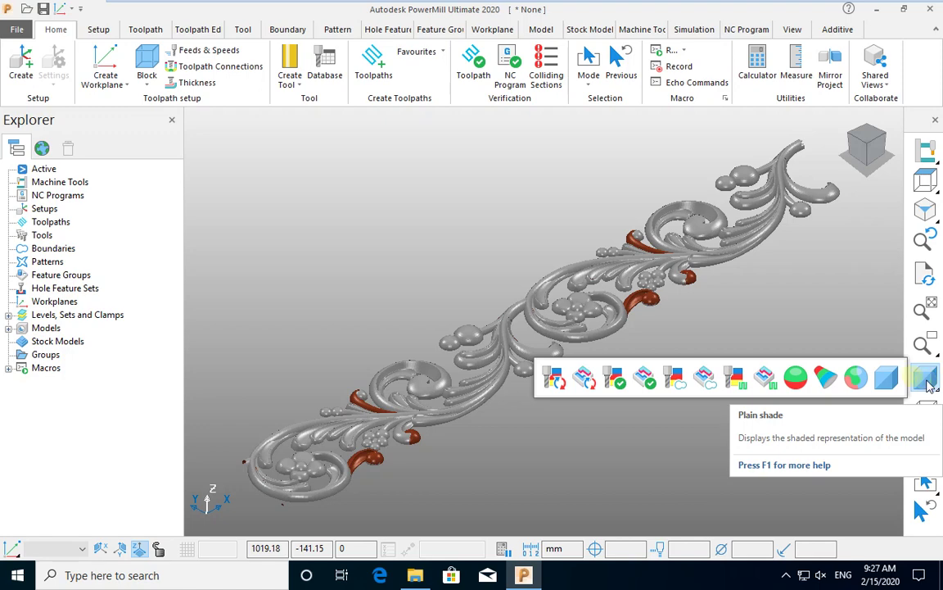
pyautogui.click(863, 442)
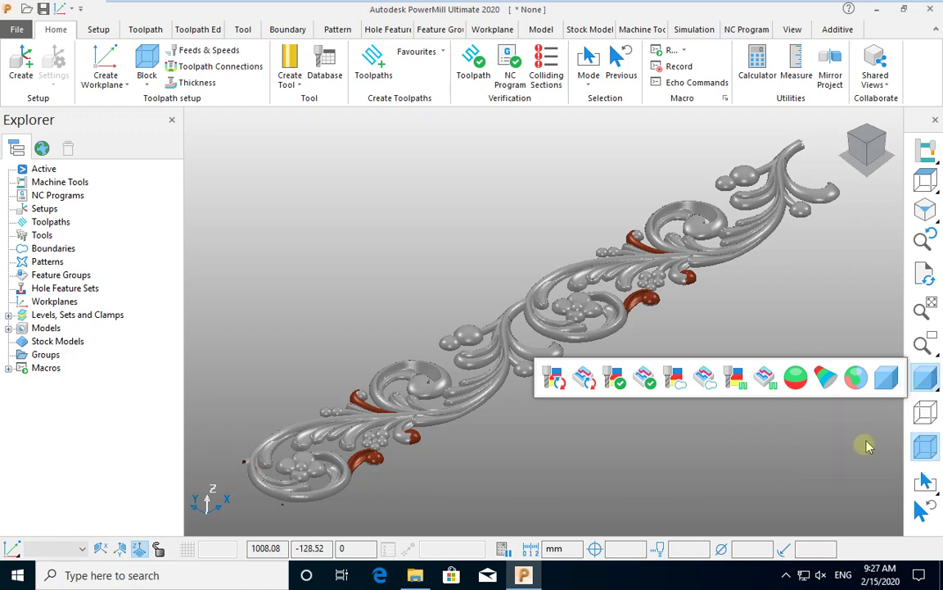
pyautogui.click(923, 414)
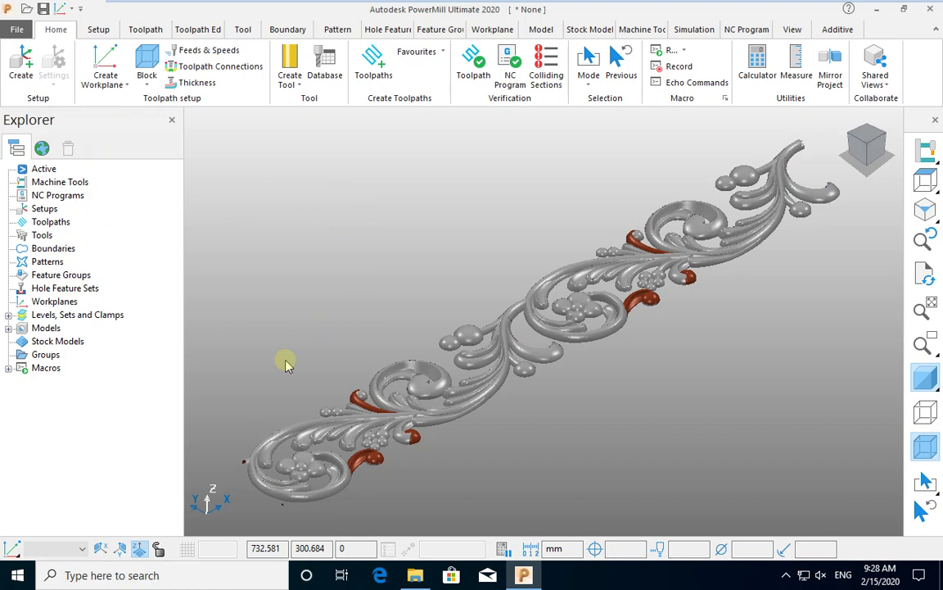
pyautogui.scroll(-3, 421, 365)
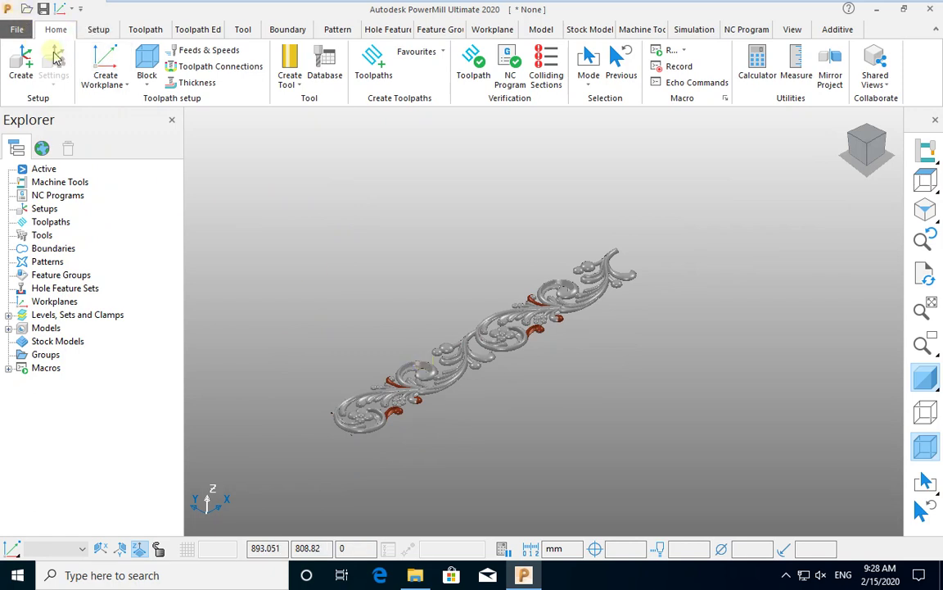
# Close the current project containing the end.STL ornament and confirm.
pyautogui.click(19, 30)
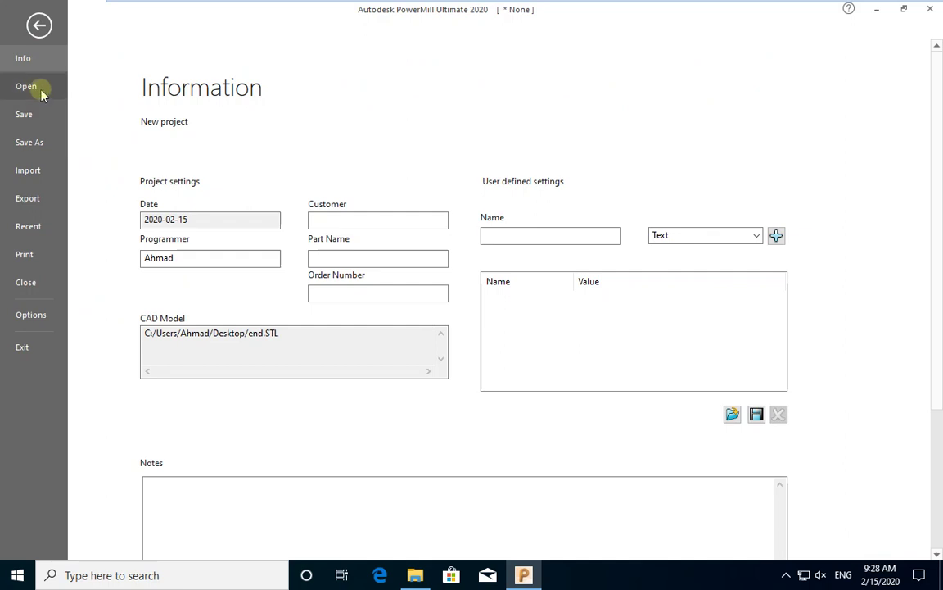
pyautogui.click(33, 283)
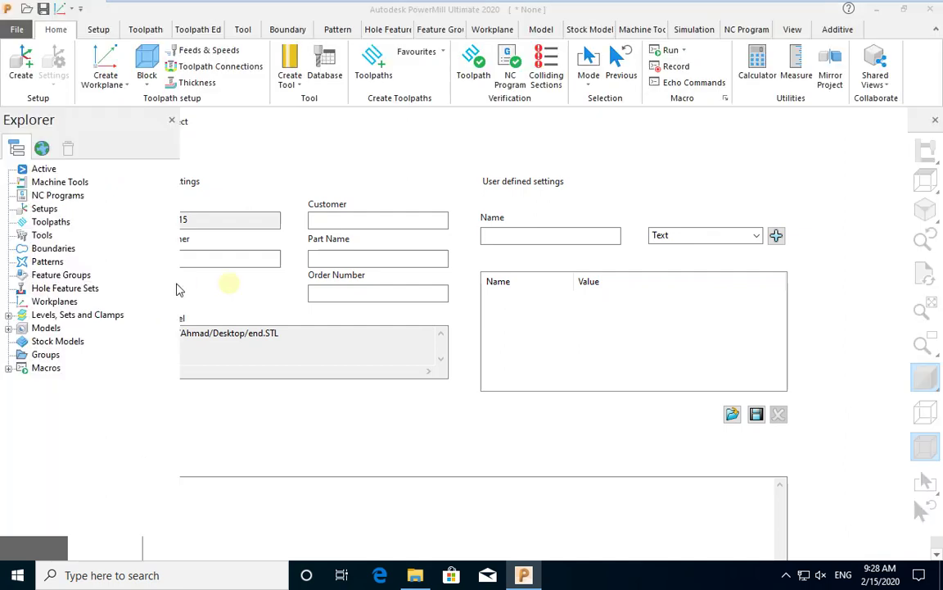
pyautogui.click(120, 321)
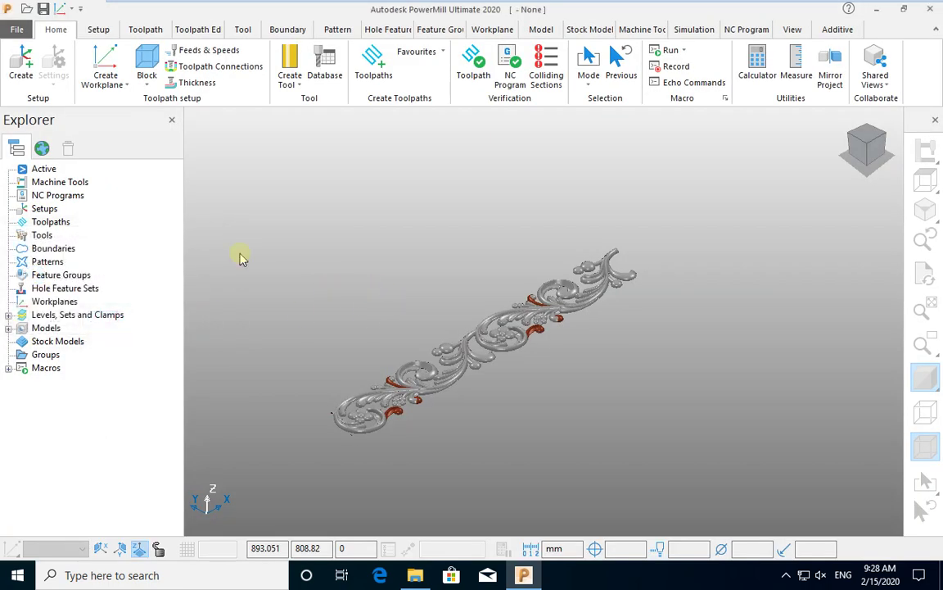
# Import chamber.tri from the PowerMill 2020 examples folder, show it in isometric view and rotate it.
pyautogui.click(15, 31)
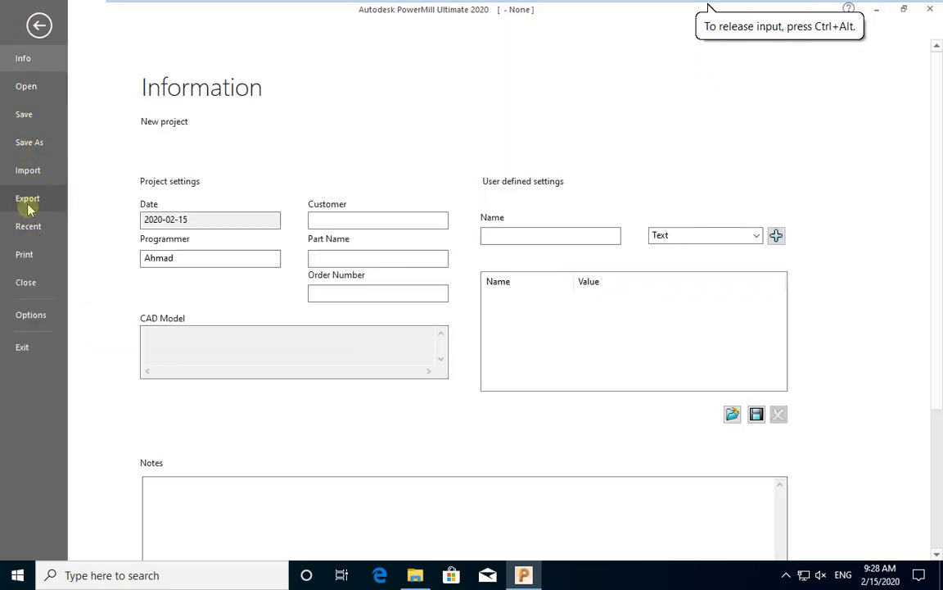
pyautogui.click(28, 170)
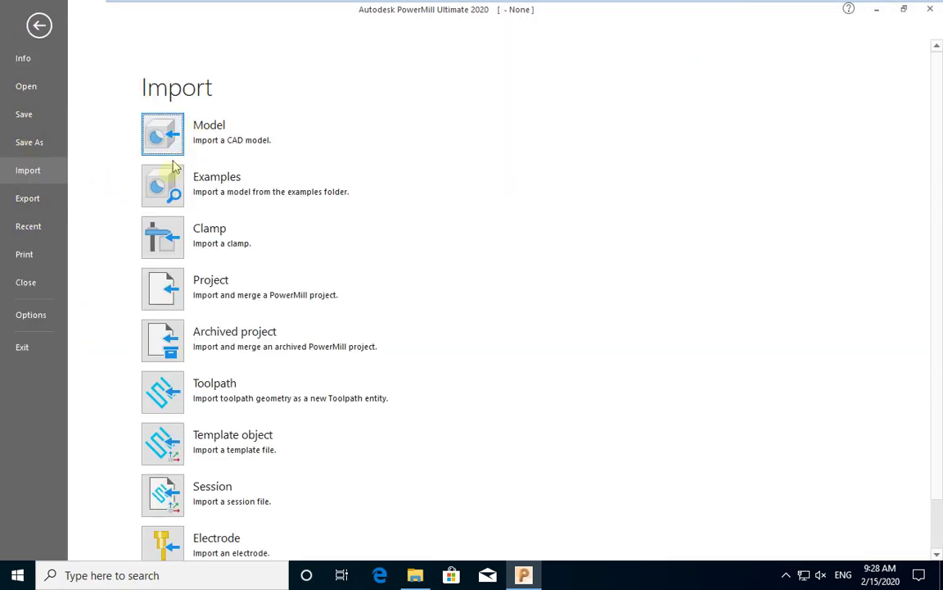
pyautogui.click(163, 185)
pyautogui.scroll(-6, 543, 263)
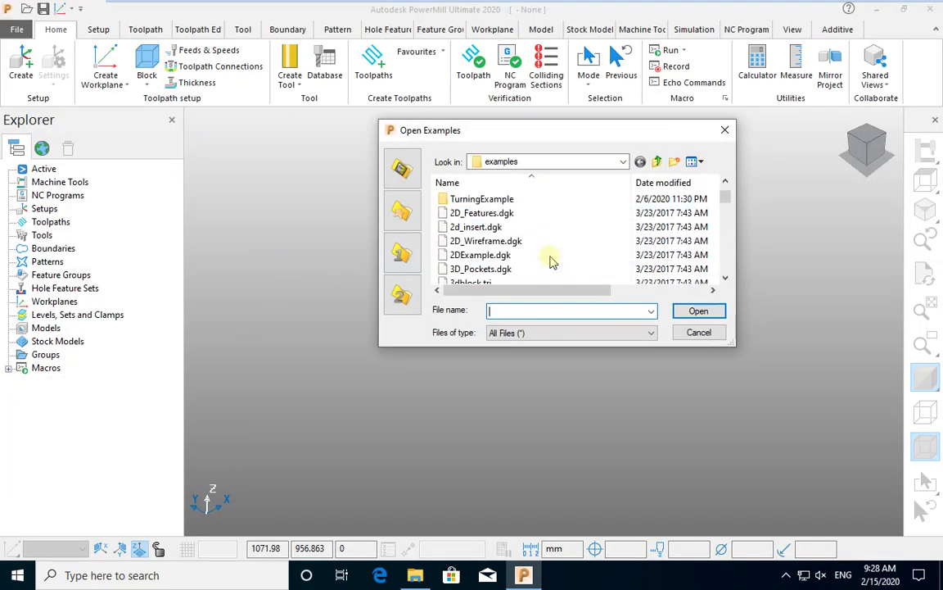
pyautogui.scroll(-2, 551, 263)
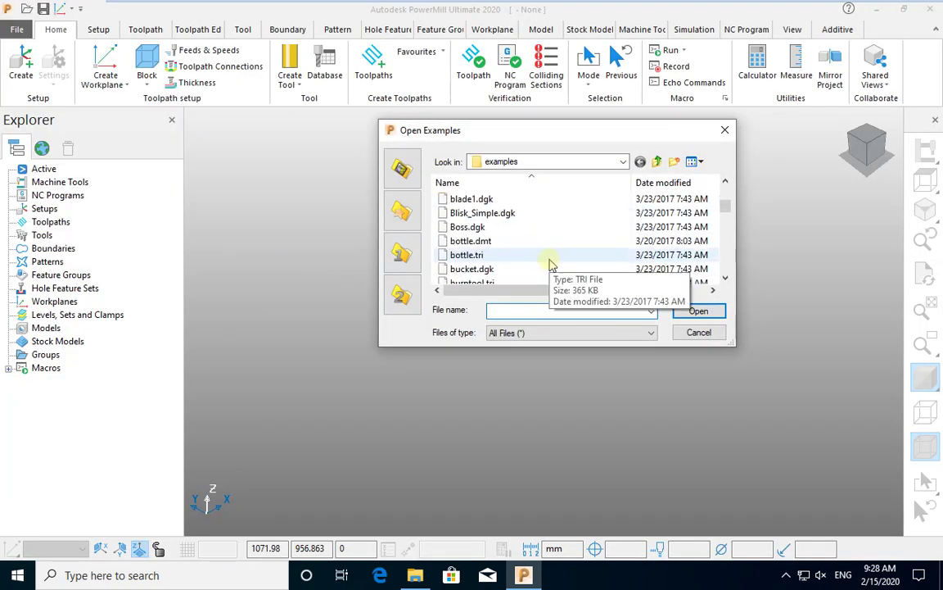
pyautogui.scroll(-2, 548, 264)
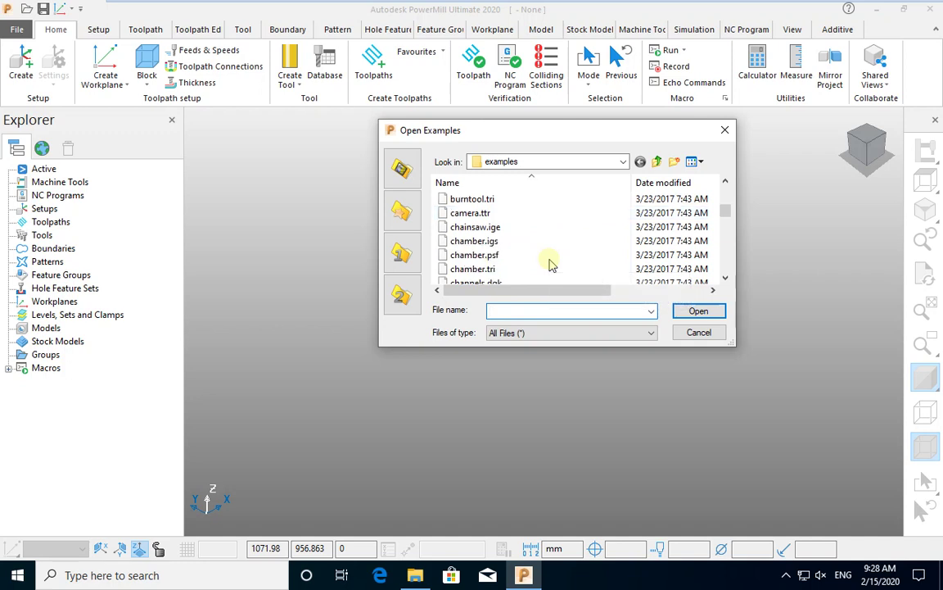
pyautogui.doubleClick(505, 268)
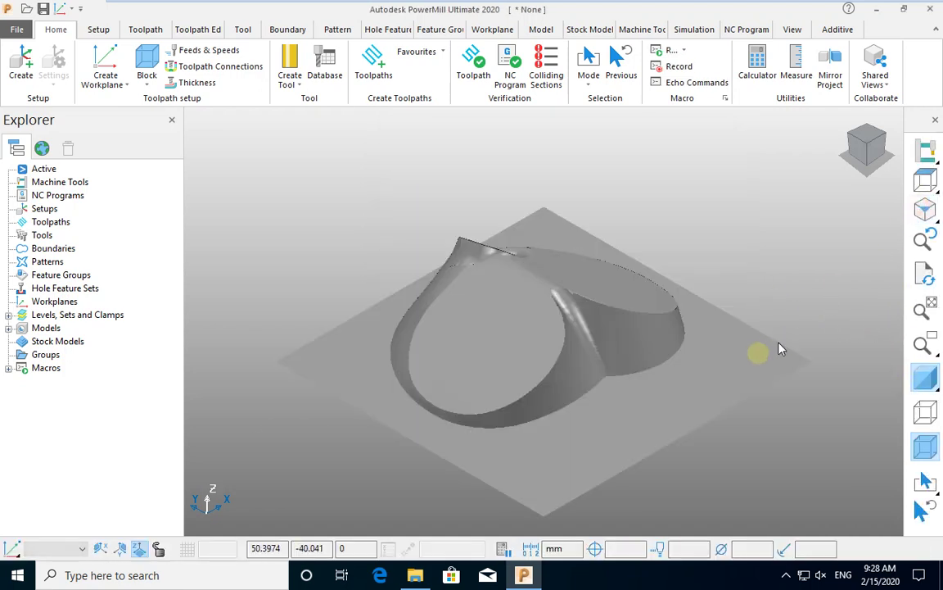
pyautogui.moveTo(779, 349); pyautogui.dragTo(533, 403, button='middle')
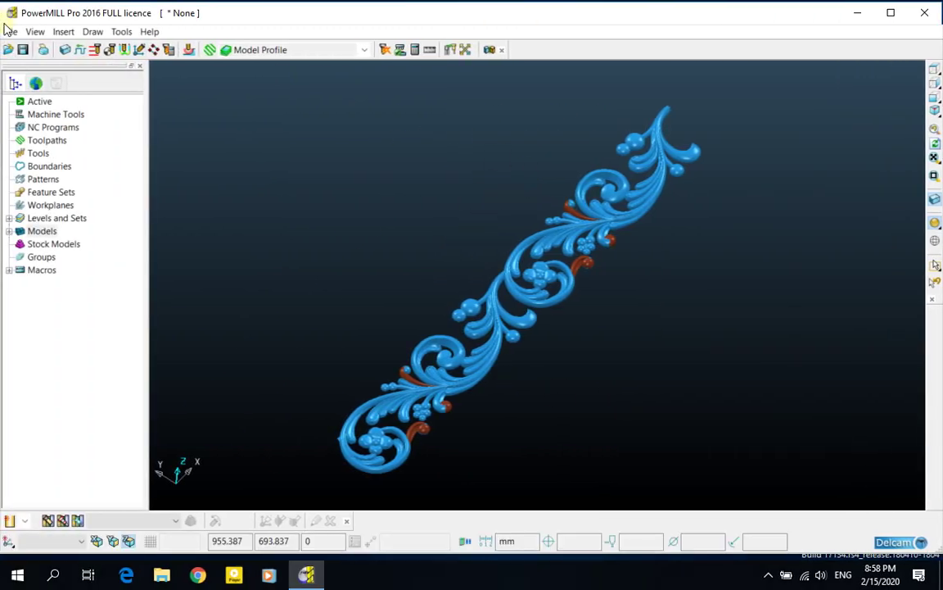
# In PowerMILL Pro 2016, delete all data in the current session and confirm.
pyautogui.click(11, 31)
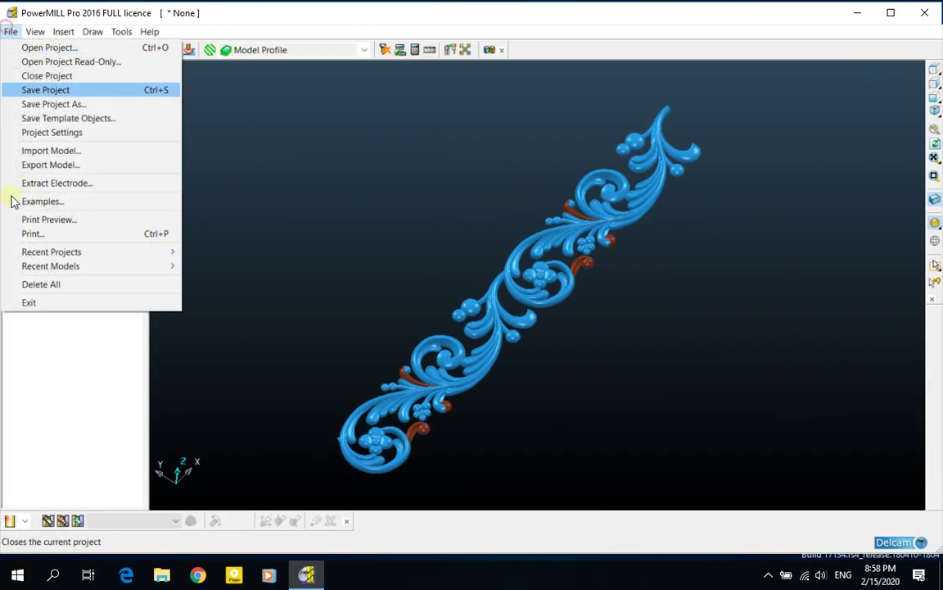
pyautogui.click(31, 285)
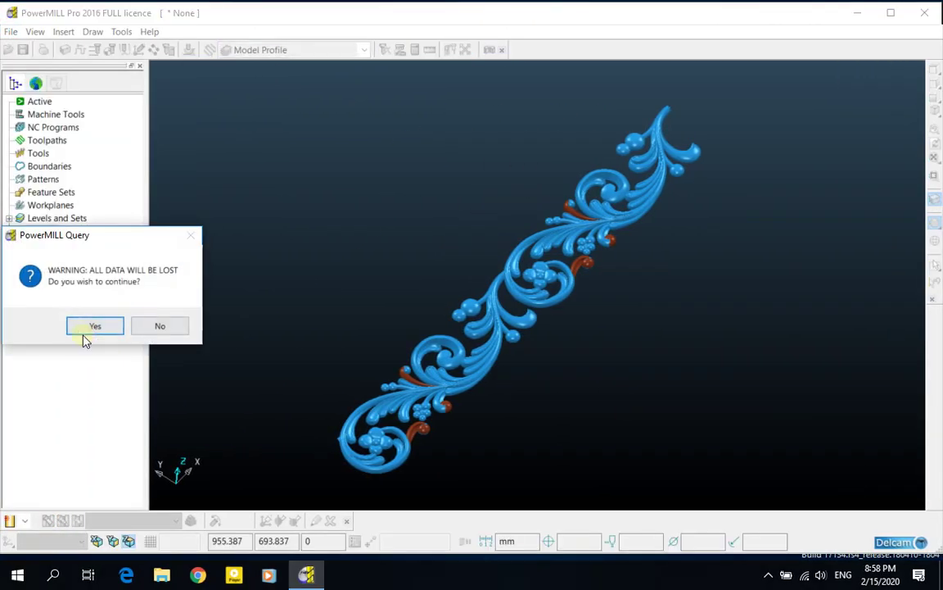
pyautogui.click(90, 328)
# Open chamber.tri from the PowerMILL Pro 2016 examples folder, show it in isometric view and rotate it.
pyautogui.click(10, 31)
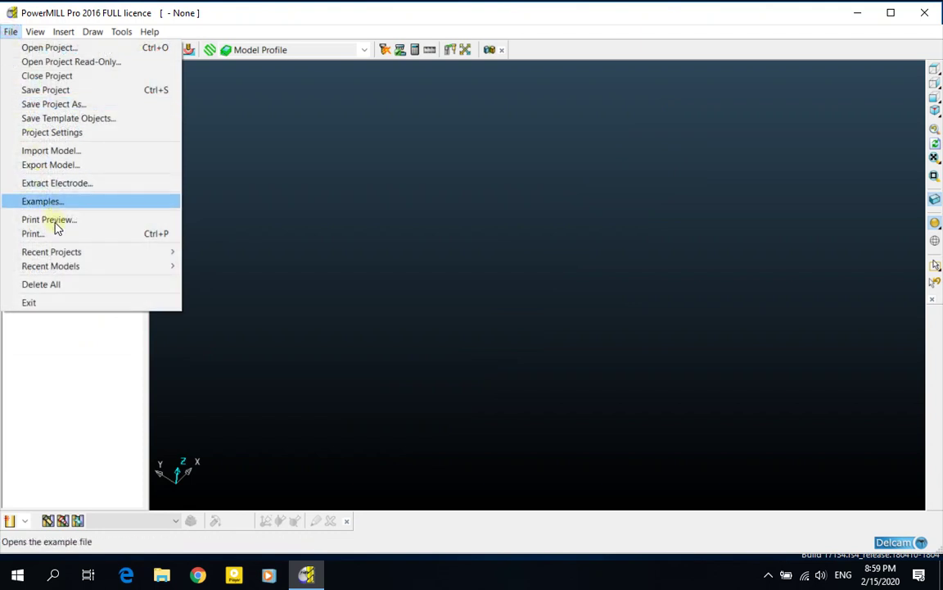
pyautogui.click(51, 202)
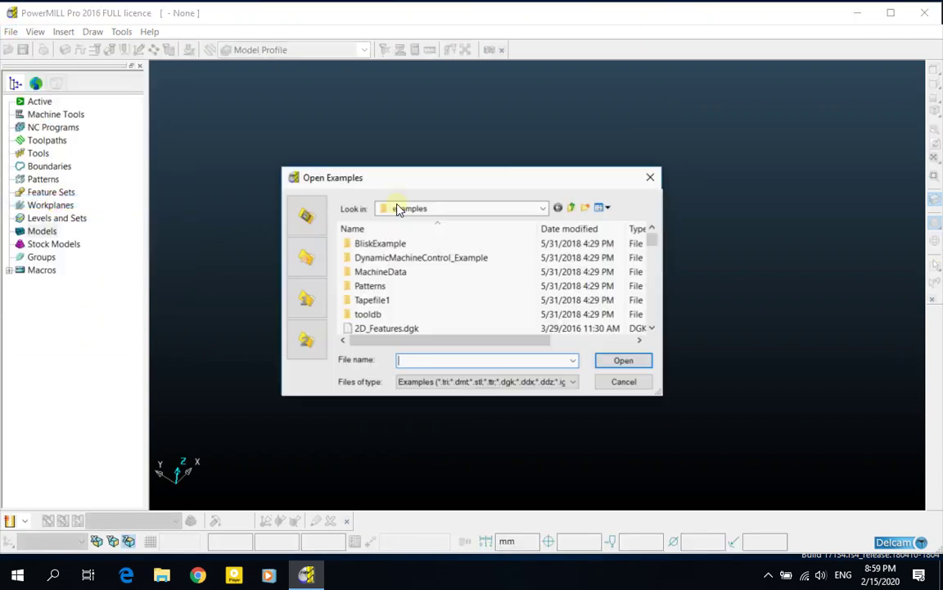
pyautogui.scroll(-2, 440, 308)
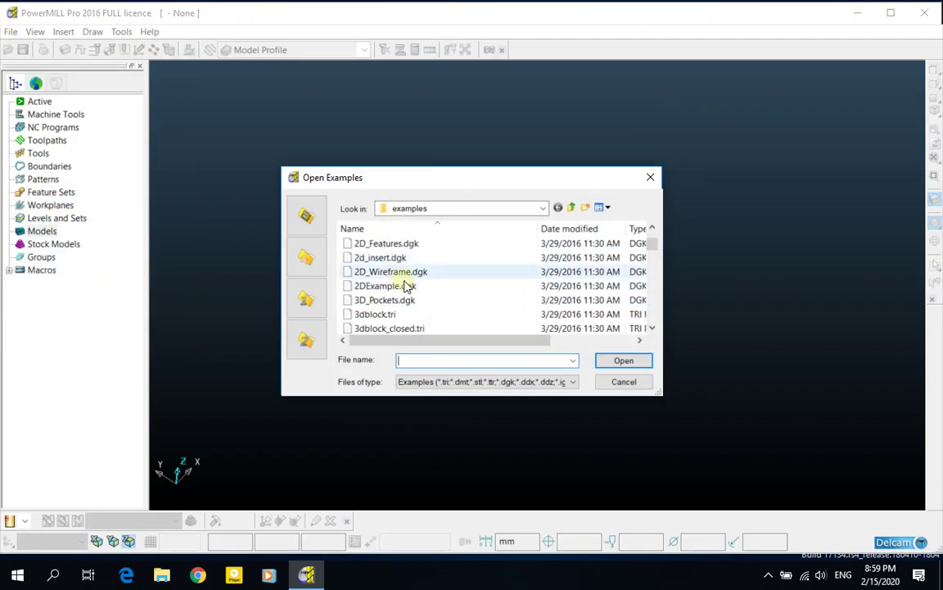
pyautogui.scroll(-8, 407, 290)
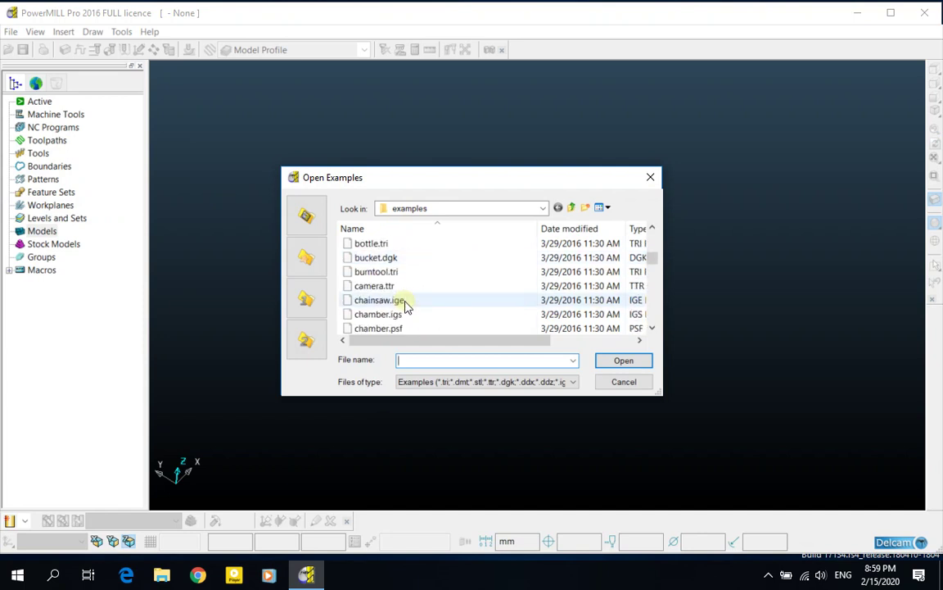
pyautogui.scroll(1, 394, 305)
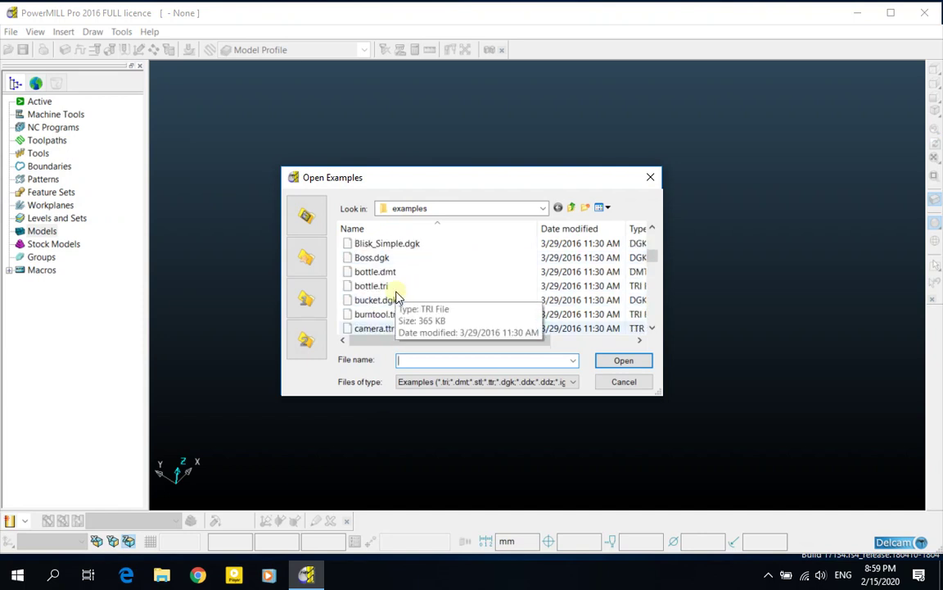
pyautogui.scroll(-1, 396, 297)
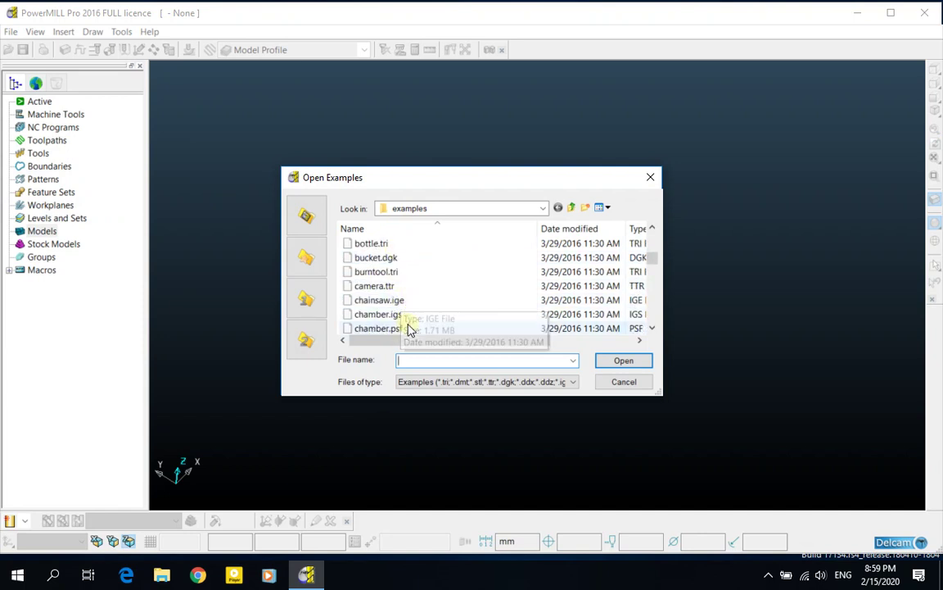
pyautogui.click(397, 315)
pyautogui.scroll(-1, 400, 325)
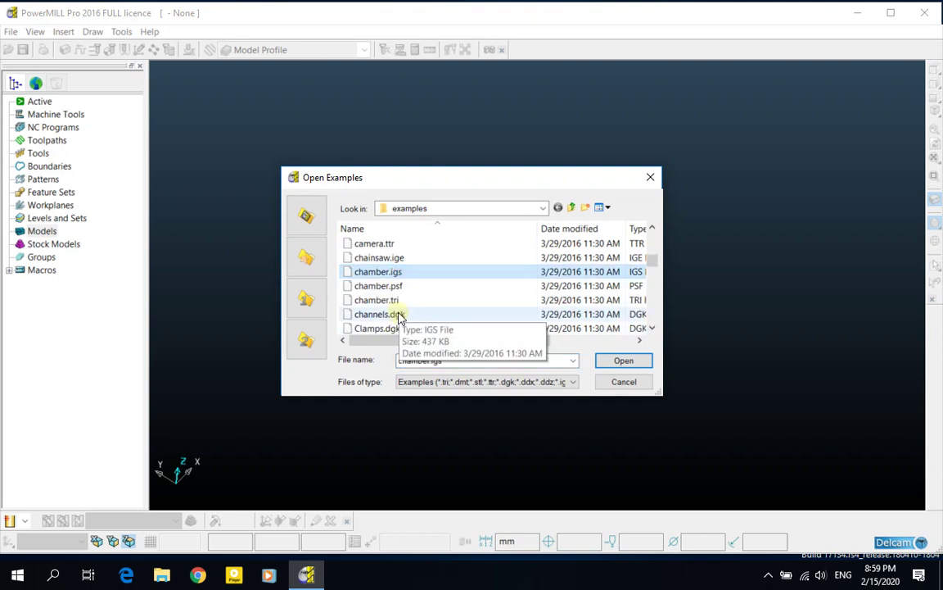
pyautogui.doubleClick(400, 300)
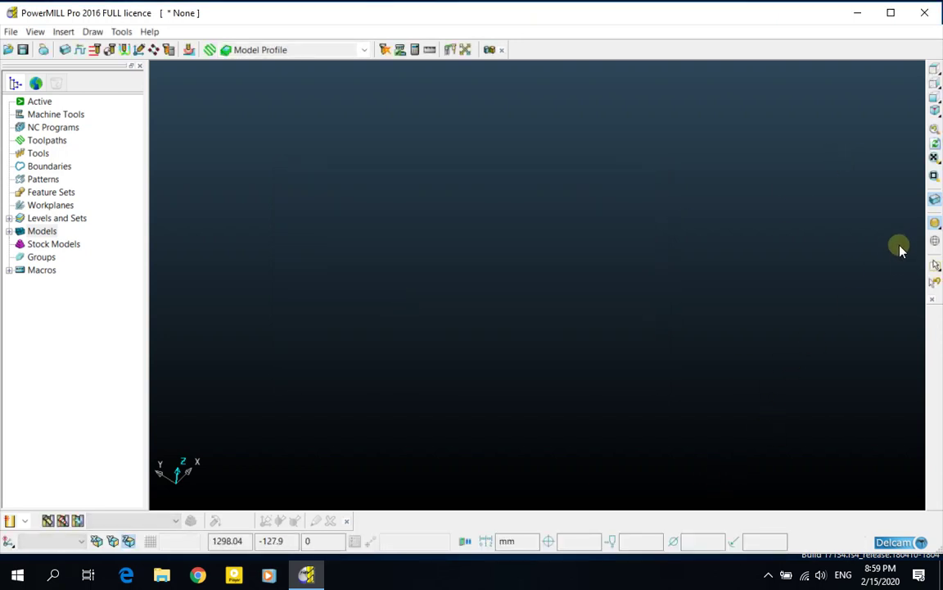
pyautogui.click(935, 109)
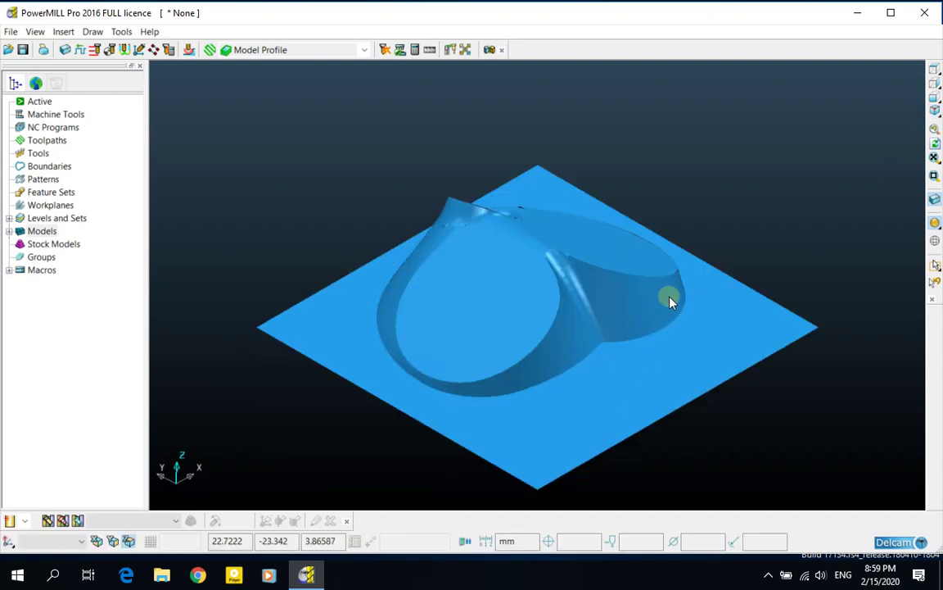
pyautogui.moveTo(670, 299)
pyautogui.mouseDown(button='middle')
pyautogui.moveTo(516, 358)
pyautogui.moveTo(490, 341)
pyautogui.moveTo(498, 363)
pyautogui.moveTo(485, 363)
pyautogui.mouseUp(button='middle')
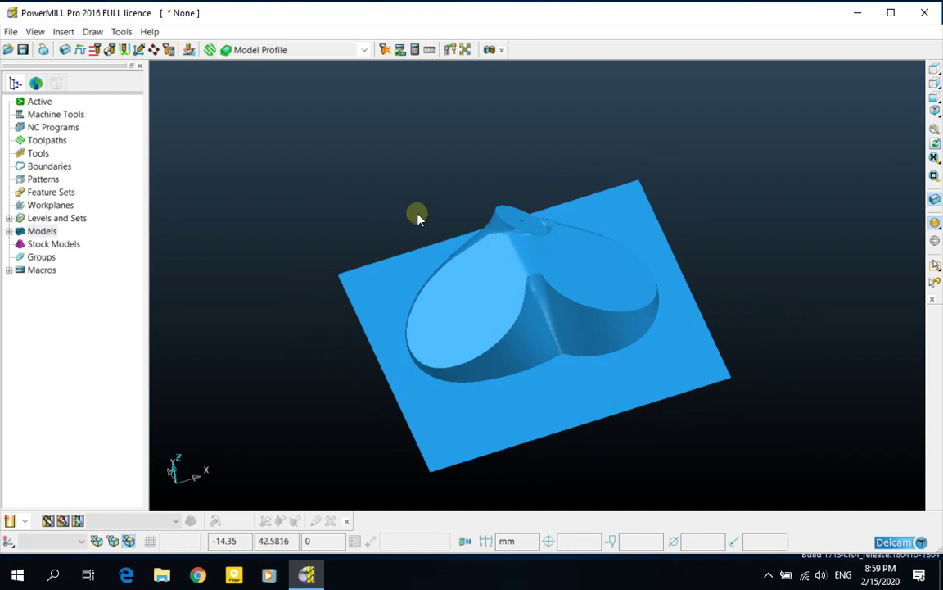
# Calculate a box block around the chamber from the model limits and move the Block dialog clear of the model.
pyautogui.click(64, 50)
pyautogui.click(615, 399)
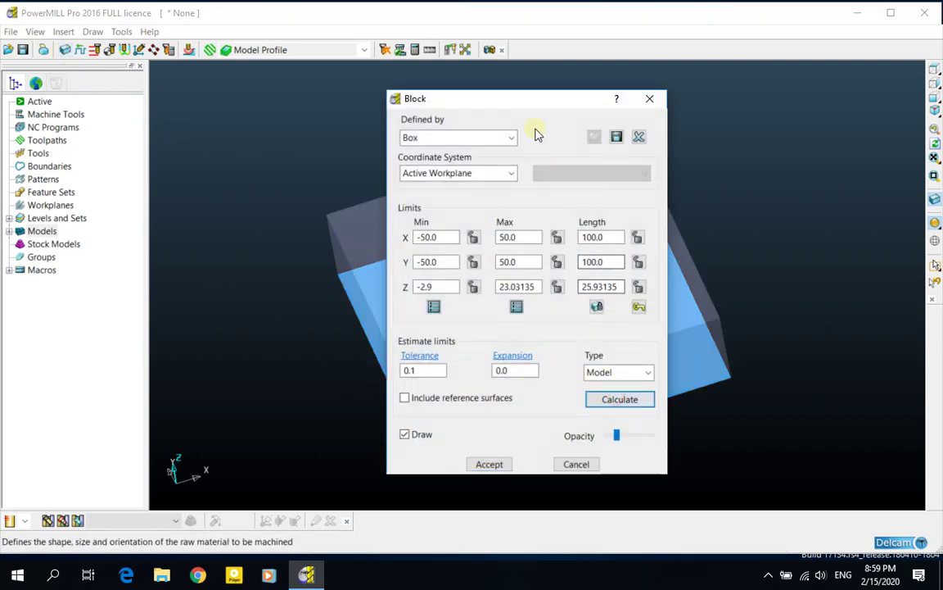
pyautogui.moveTo(518, 99); pyautogui.dragTo(777, 69)
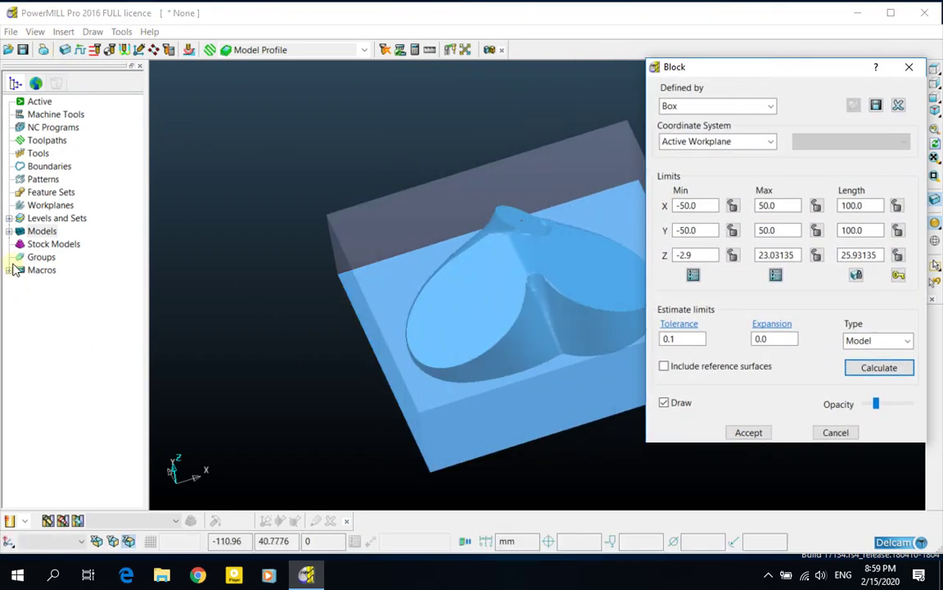
# Create a workplane on the block's upper corner at minimum X and minimum Y, accept it and expand the workplane list.
pyautogui.rightClick(36, 205)
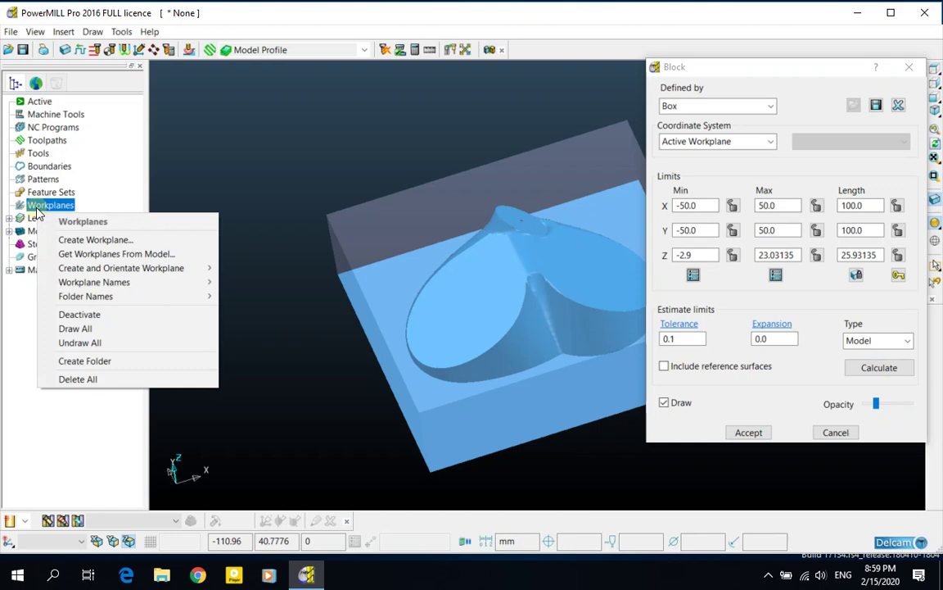
pyautogui.click(89, 242)
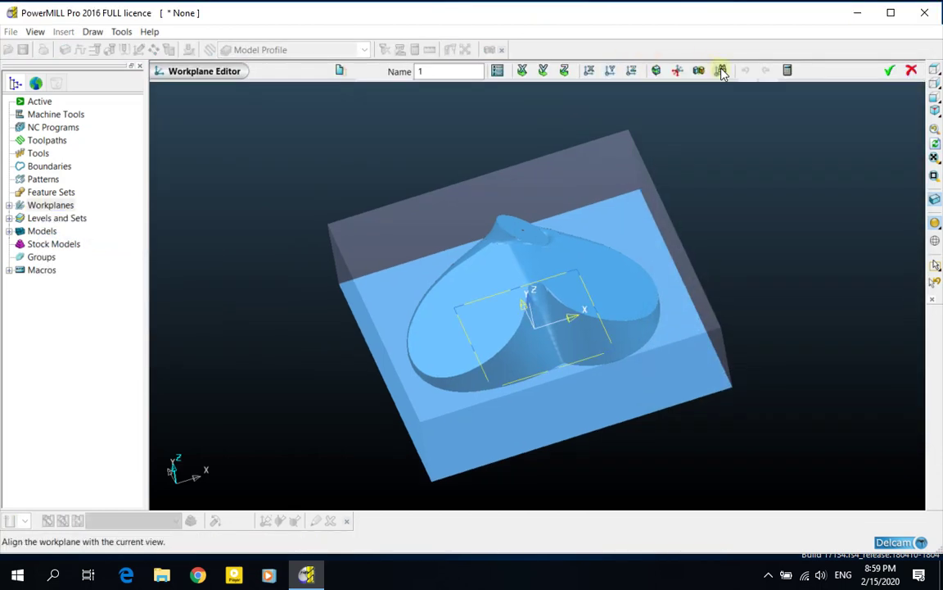
pyautogui.moveTo(721, 72)
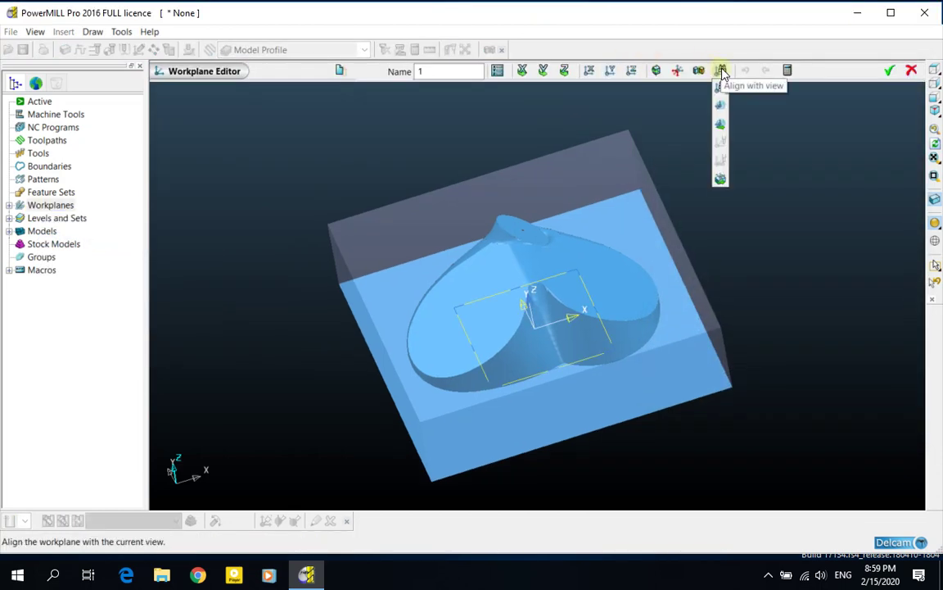
pyautogui.click(721, 179)
pyautogui.moveTo(341, 371); pyautogui.dragTo(291, 229, button='middle')
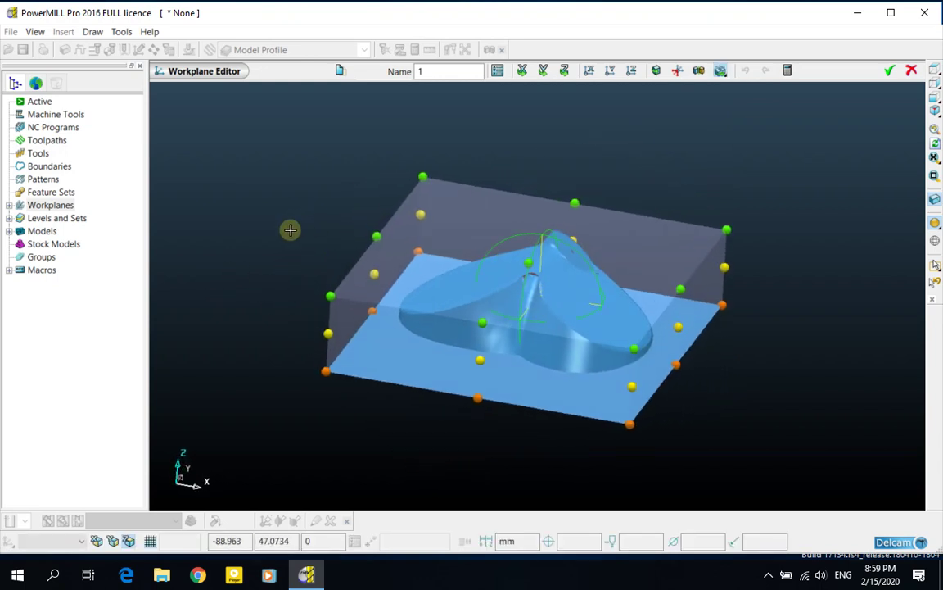
pyautogui.click(332, 298)
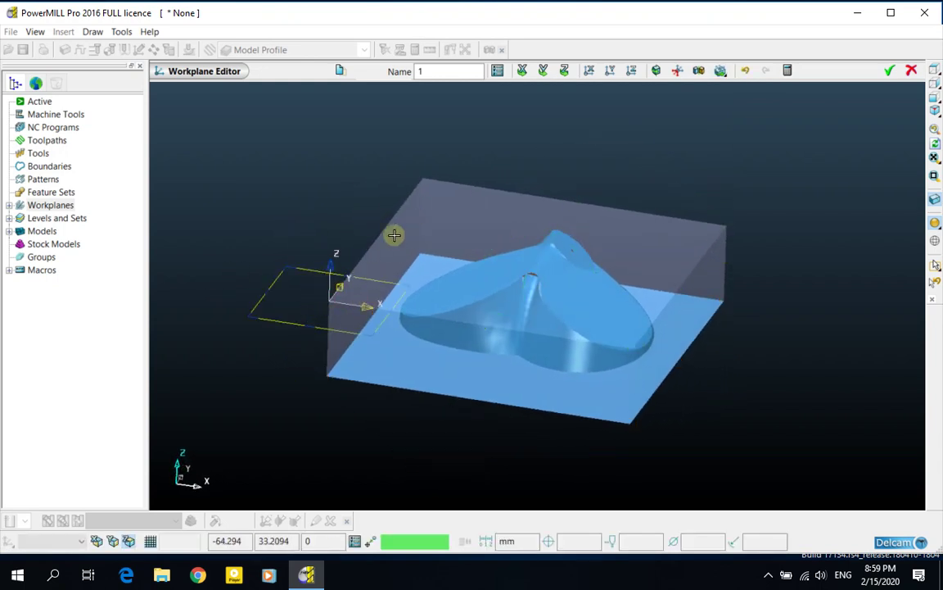
pyautogui.click(889, 71)
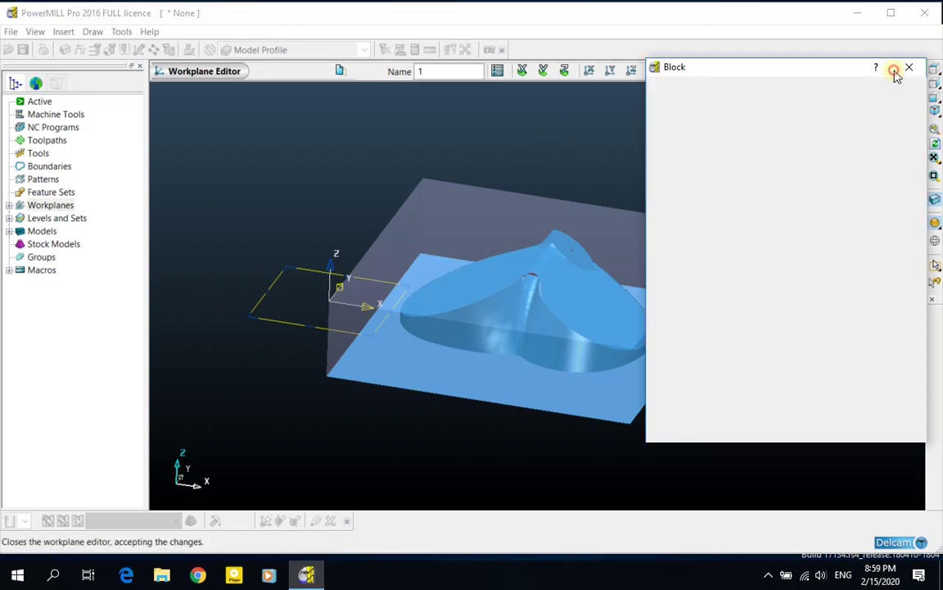
pyautogui.click(9, 204)
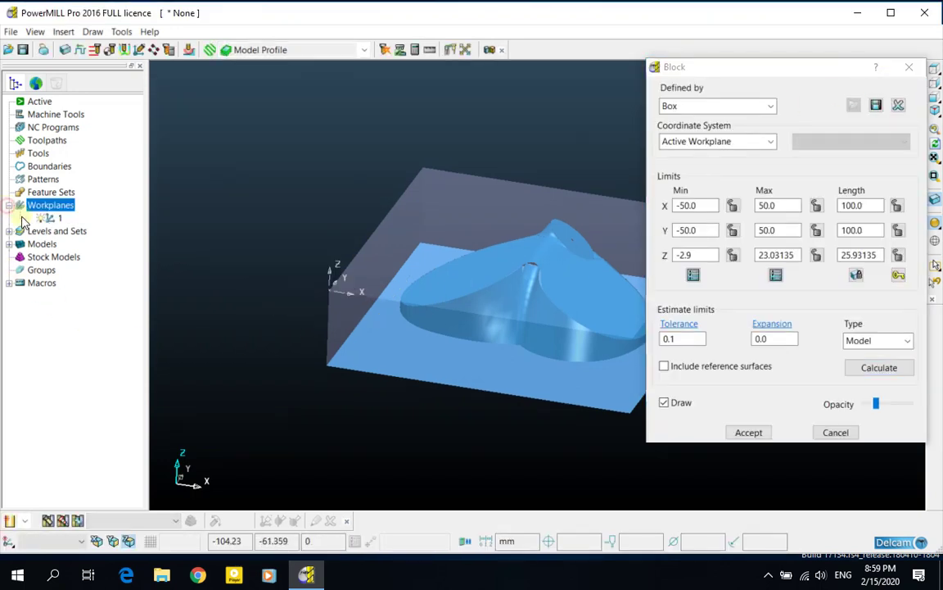
# Activate workplane 1 and recalculate the chamber's block relative to it, keeping the Block dialog clear of the model.
pyautogui.click(54, 218)
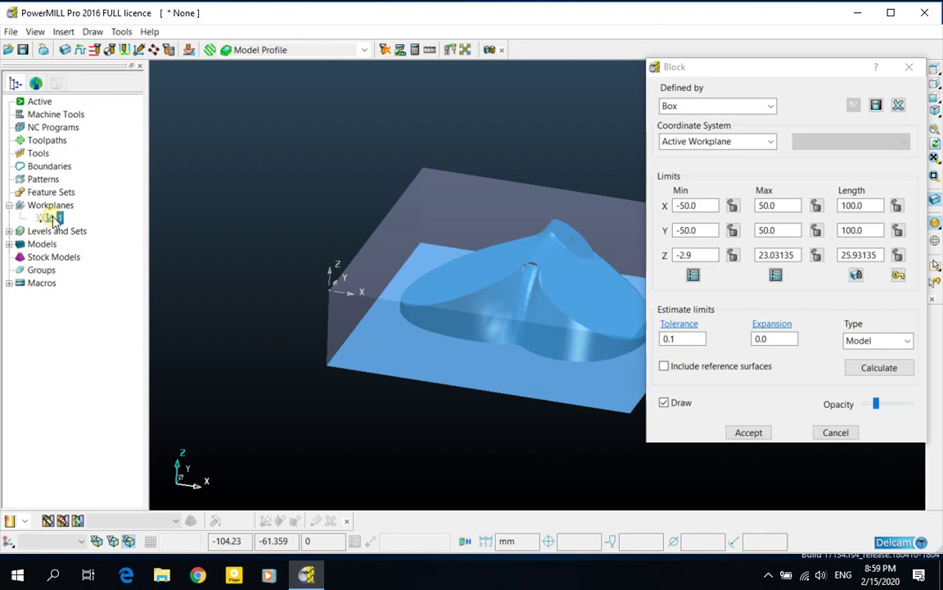
pyautogui.rightClick(56, 221)
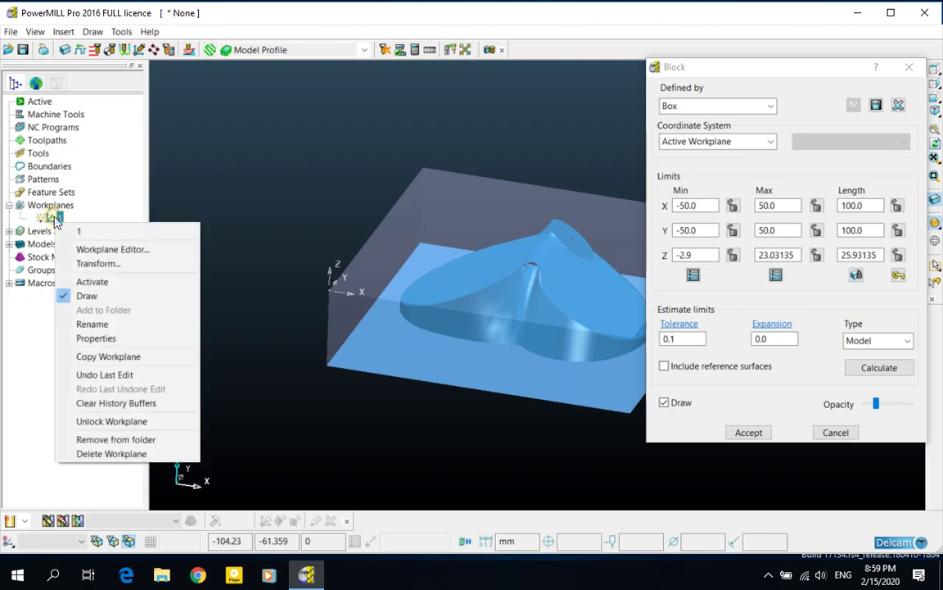
pyautogui.click(53, 219)
pyautogui.doubleClick(51, 217)
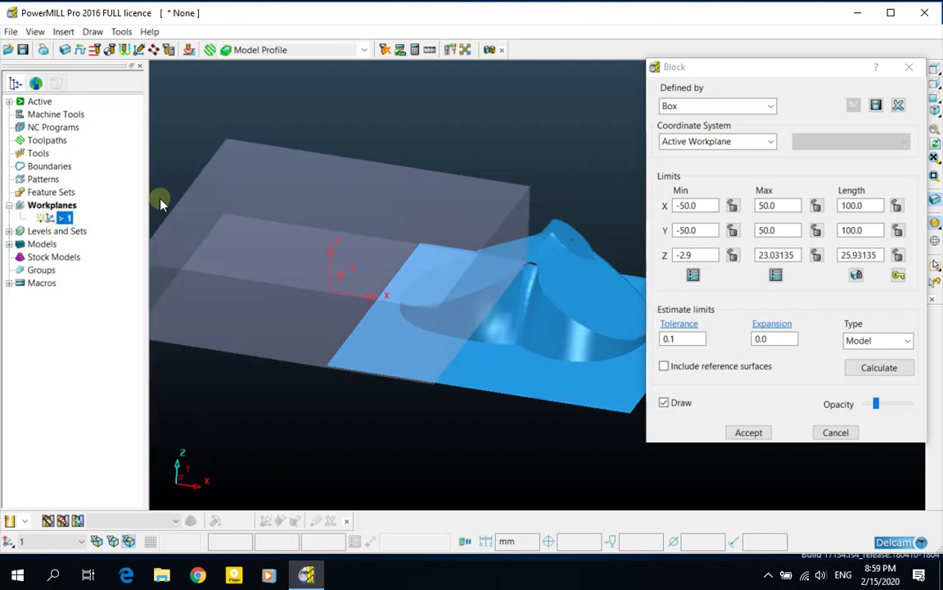
pyautogui.click(891, 369)
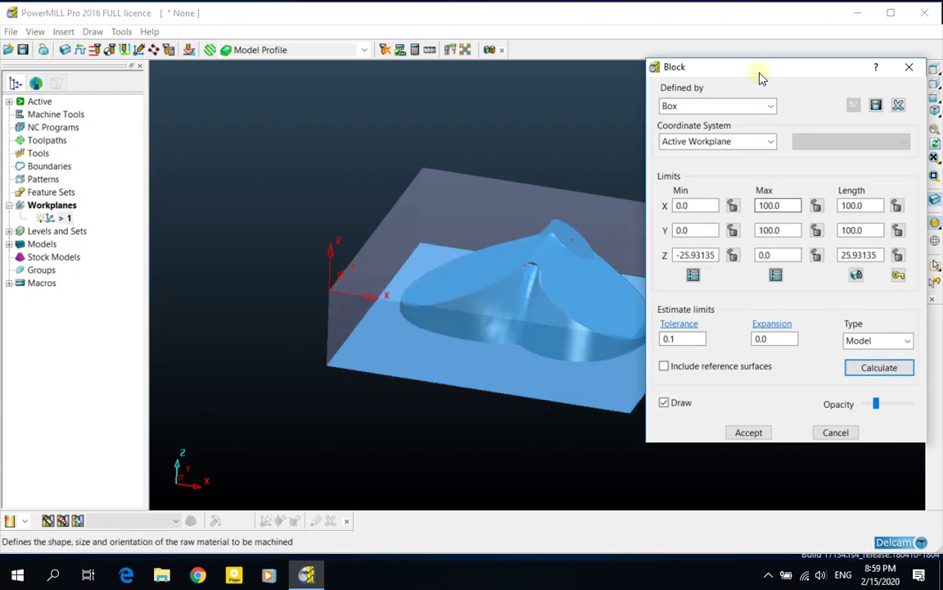
pyautogui.moveTo(760, 72)
pyautogui.mouseDown()
pyautogui.moveTo(752, 92)
pyautogui.moveTo(759, 87)
pyautogui.mouseUp()
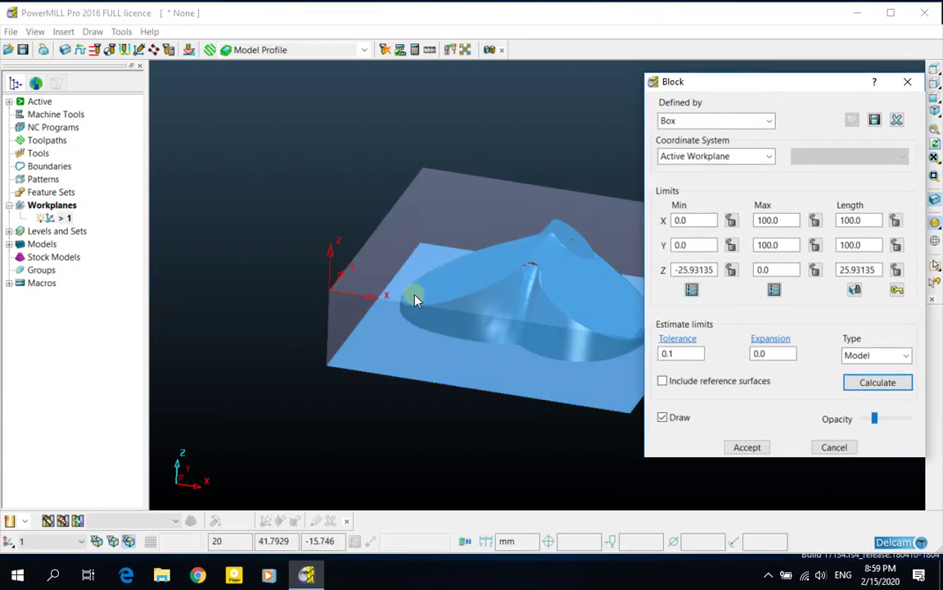
pyautogui.moveTo(400, 312); pyautogui.dragTo(414, 377, button='middle')
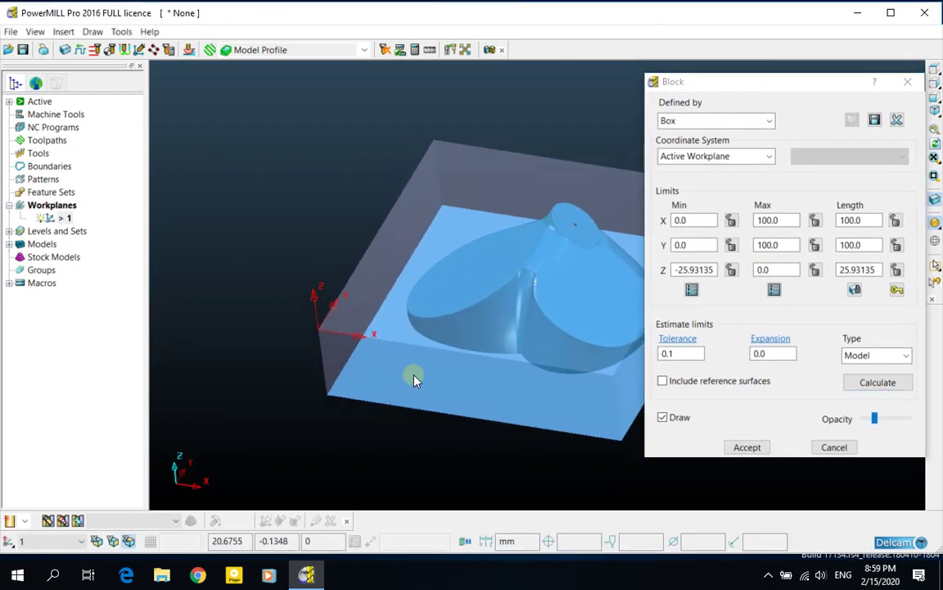
pyautogui.moveTo(727, 82); pyautogui.dragTo(729, 69)
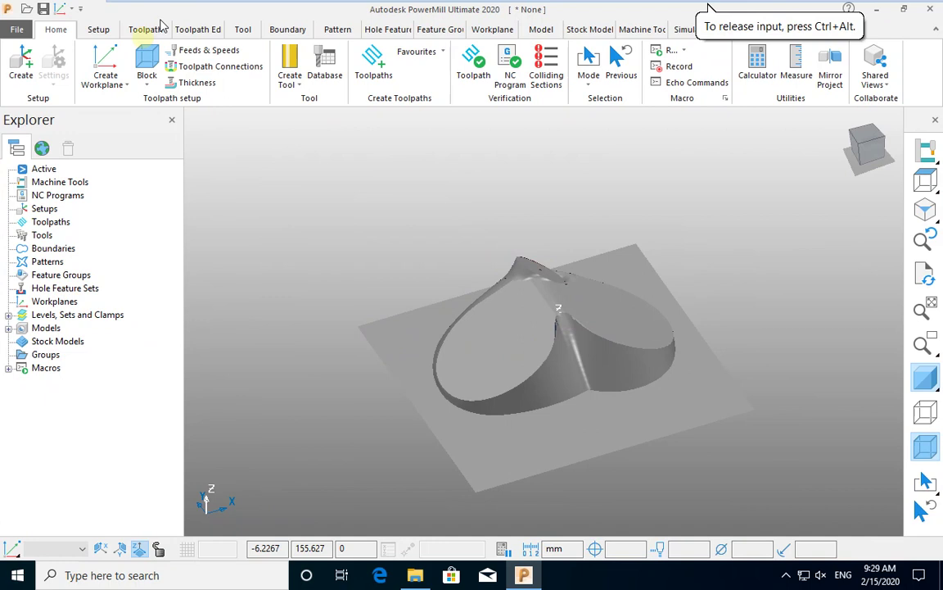
# In PowerMill Ultimate 2020, calculate a box block around the model and create a workplane on its upper corner at minimum X and minimum Y.
pyautogui.click(147, 61)
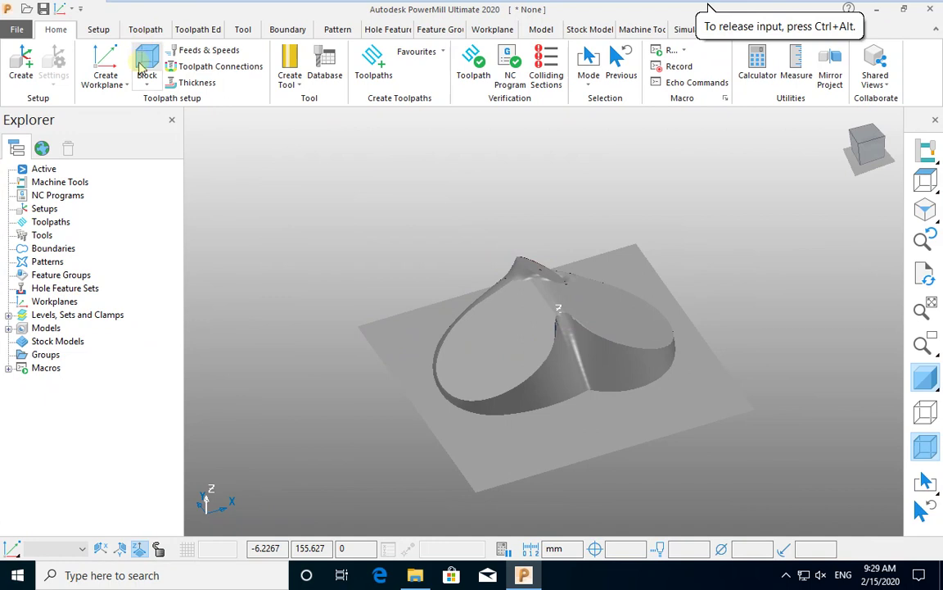
pyautogui.click(419, 400)
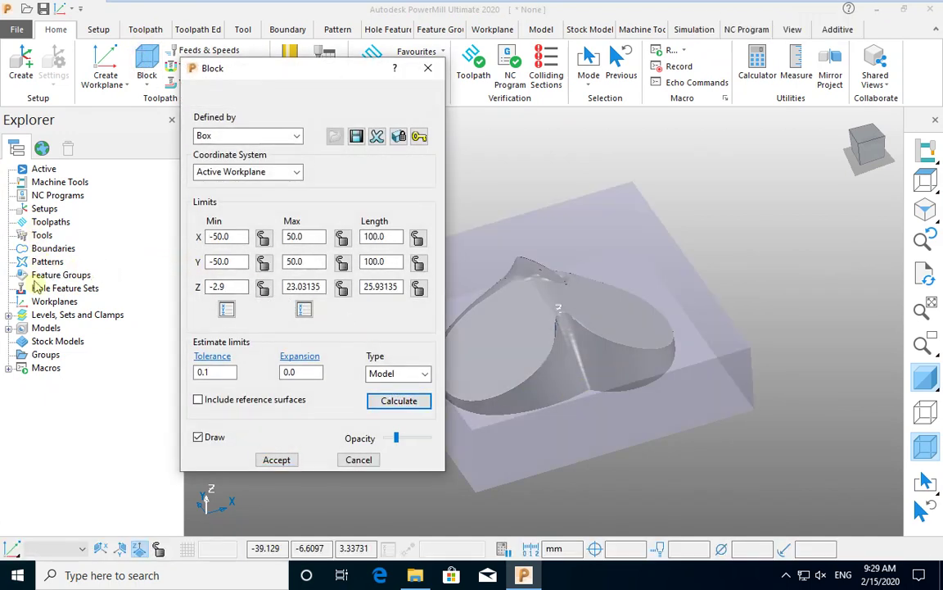
pyautogui.rightClick(50, 303)
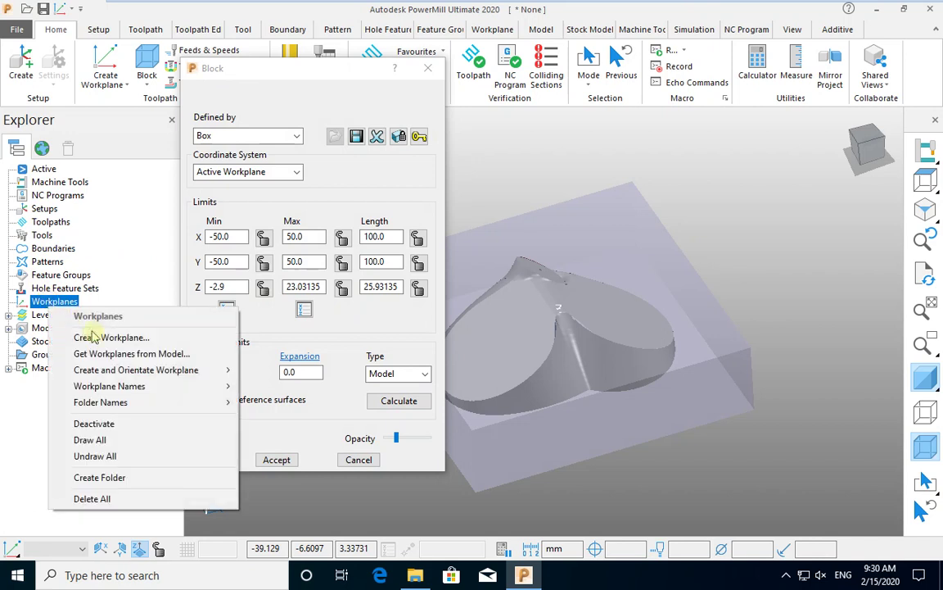
pyautogui.press('Escape')
pyautogui.press('Escape')
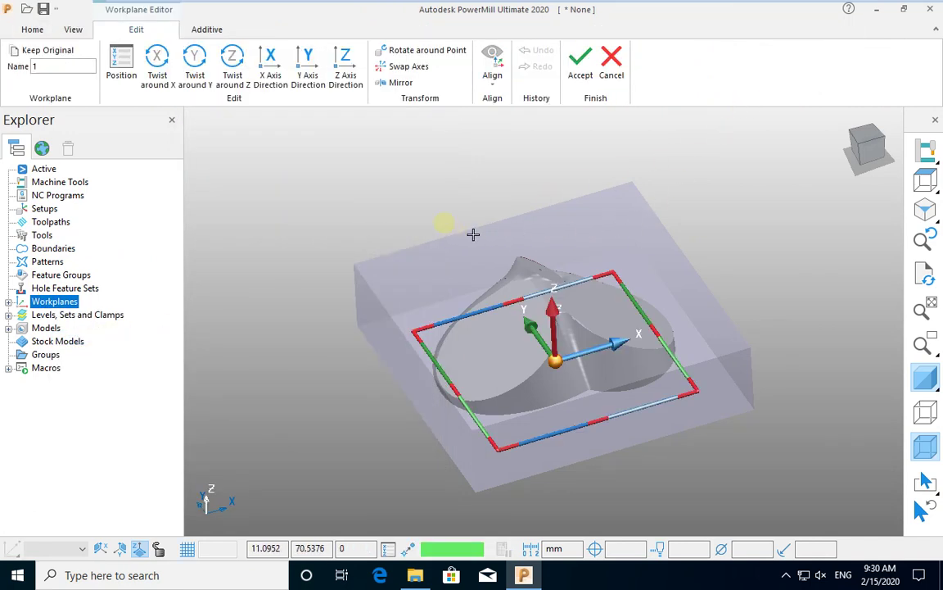
pyautogui.click(498, 84)
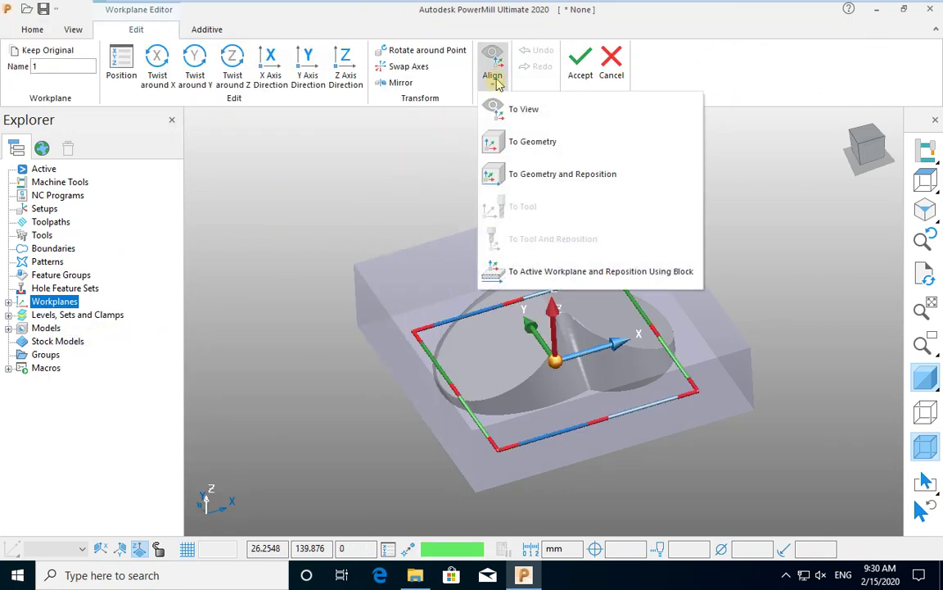
pyautogui.click(517, 274)
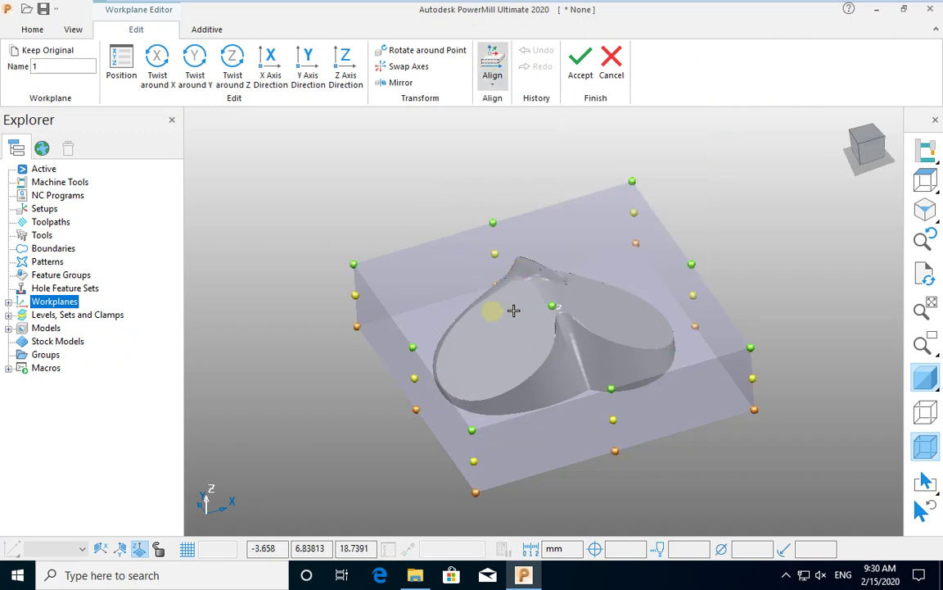
pyautogui.moveTo(512, 312); pyautogui.dragTo(398, 376, button='middle')
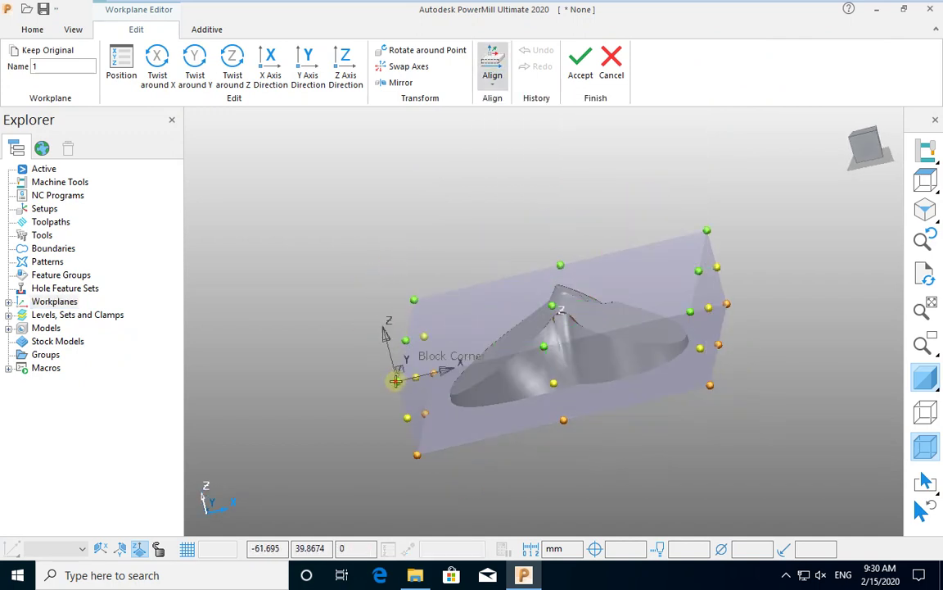
pyautogui.click(395, 381)
pyautogui.click(578, 62)
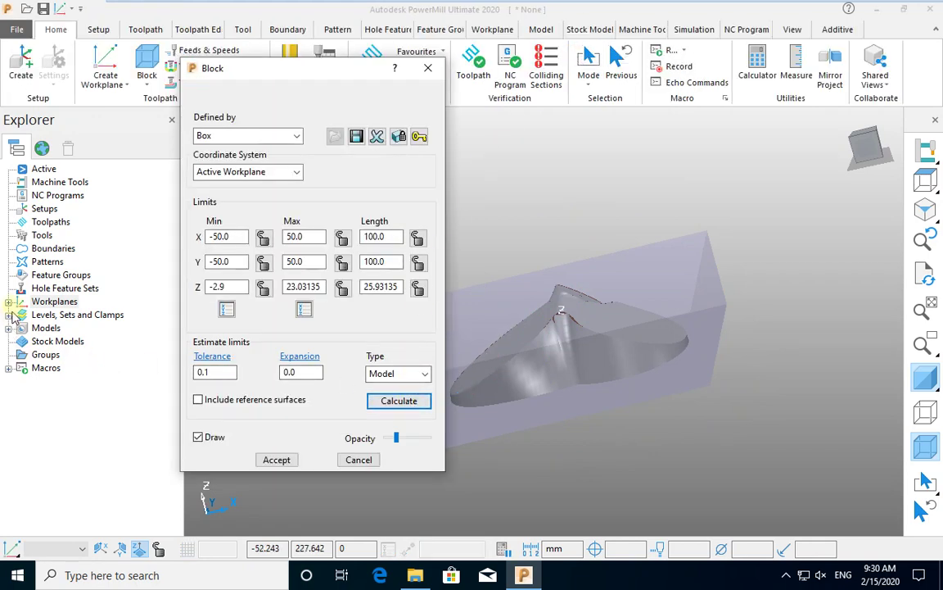
# Expand the workplane list, activate workplane 1 and recalculate the block relative to it.
pyautogui.doubleClick(33, 301)
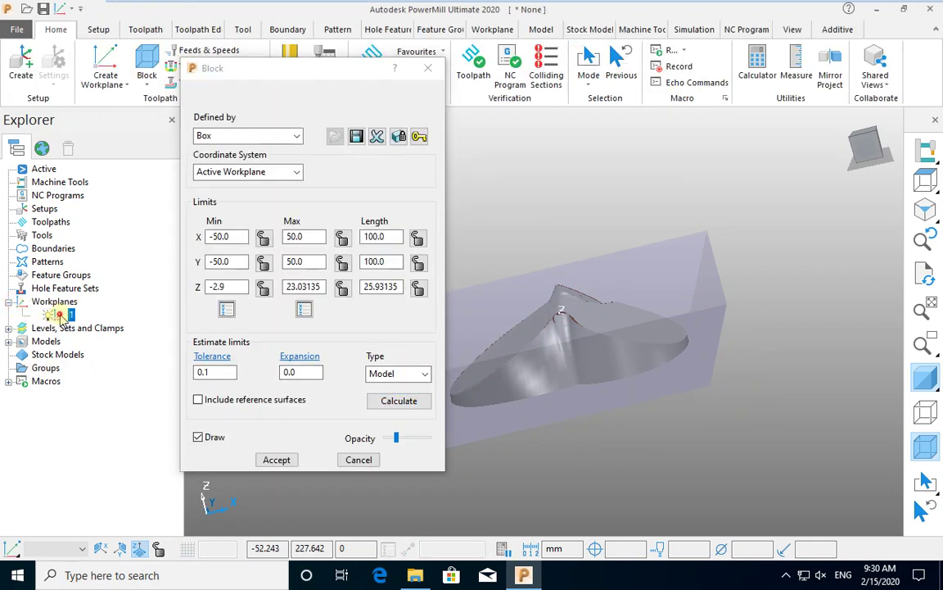
pyautogui.doubleClick(68, 316)
pyautogui.click(407, 401)
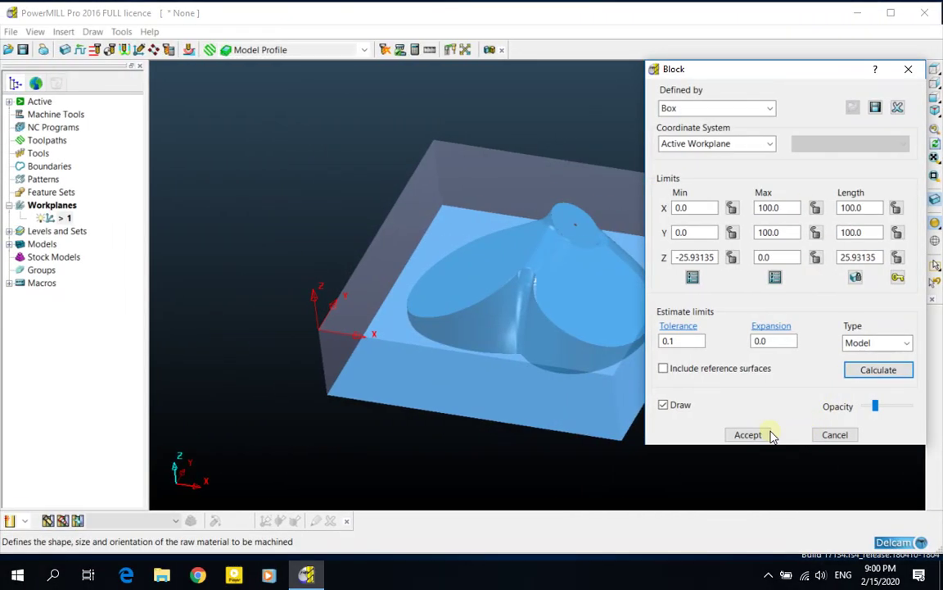
# Back in PowerMILL Pro 2016, accept the block and create an end mill tool with a 10 mm diameter.
pyautogui.click(749, 428)
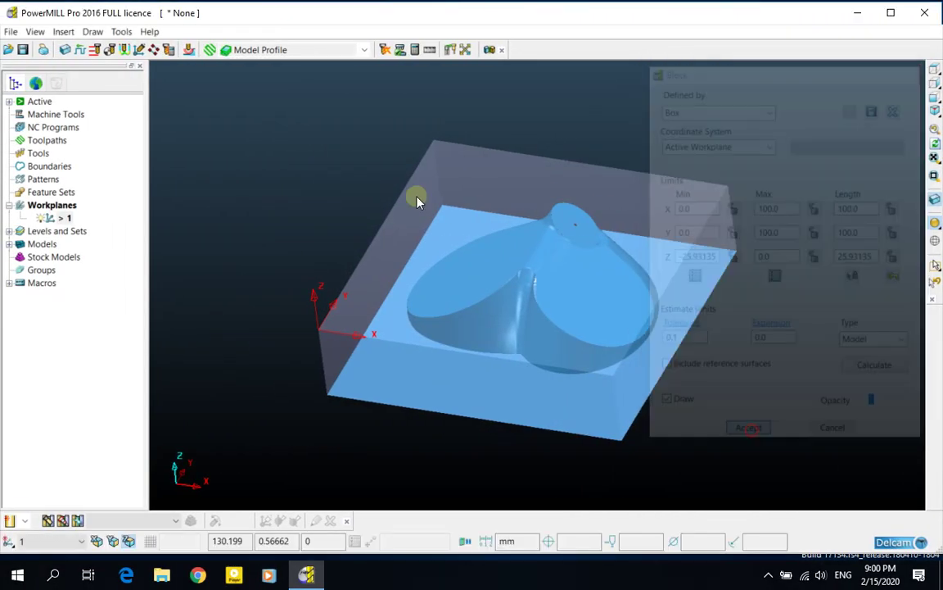
pyautogui.click(25, 521)
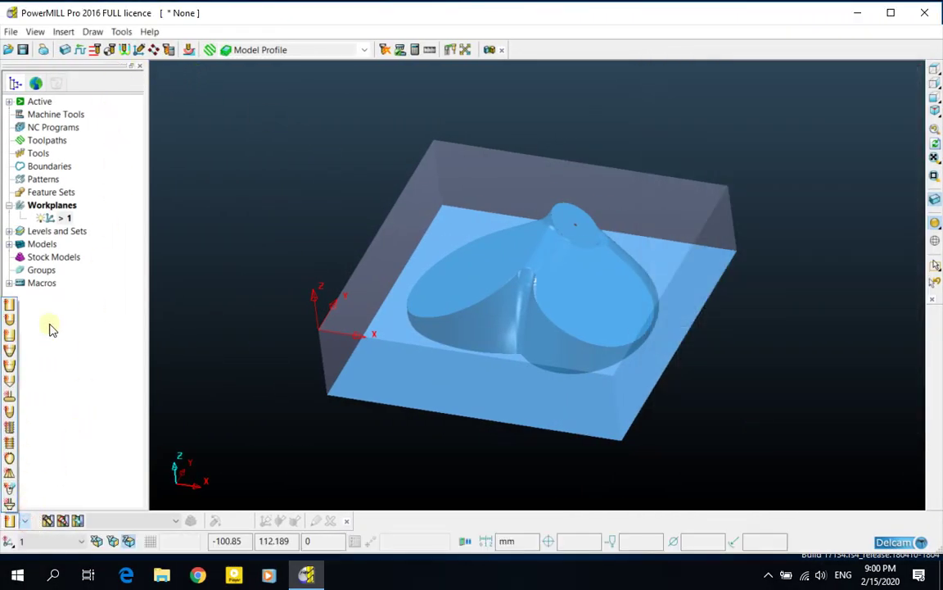
pyautogui.click(88, 374)
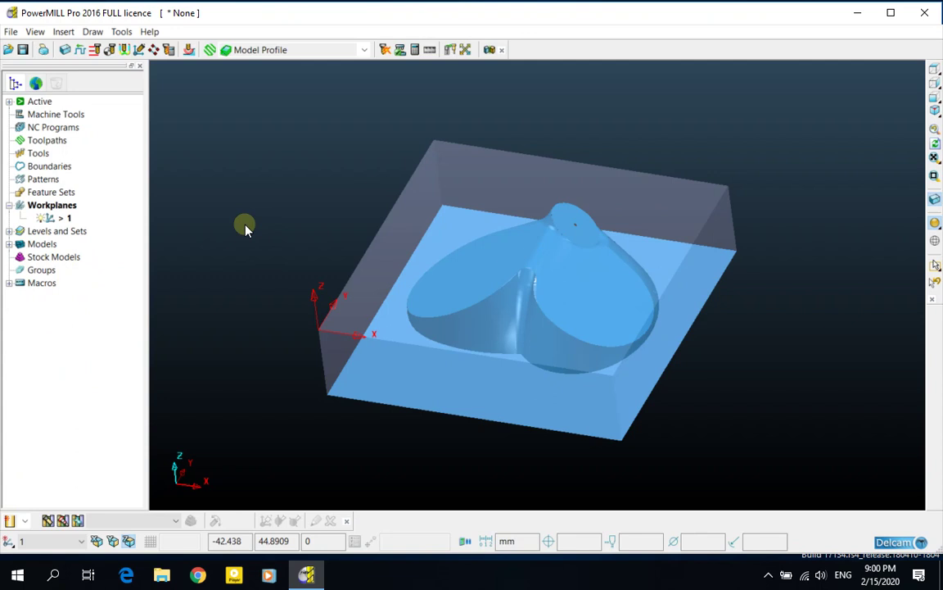
pyautogui.click(25, 521)
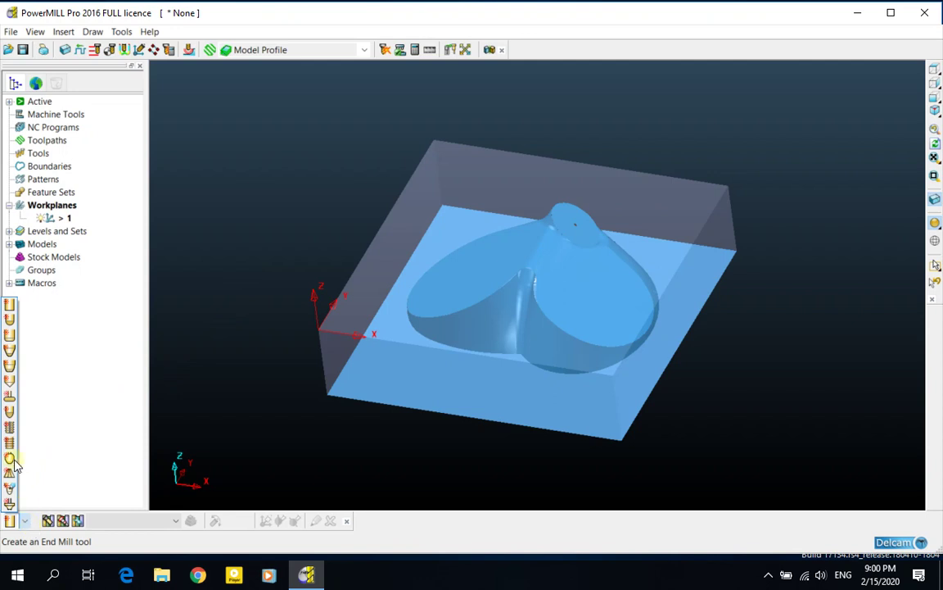
pyautogui.click(10, 307)
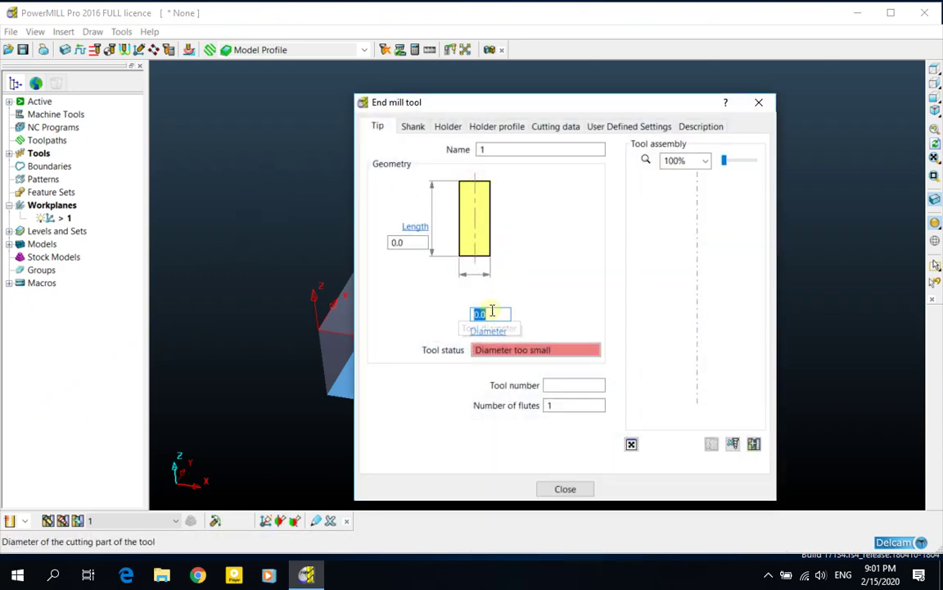
pyautogui.write('10')
pyautogui.press('Return')
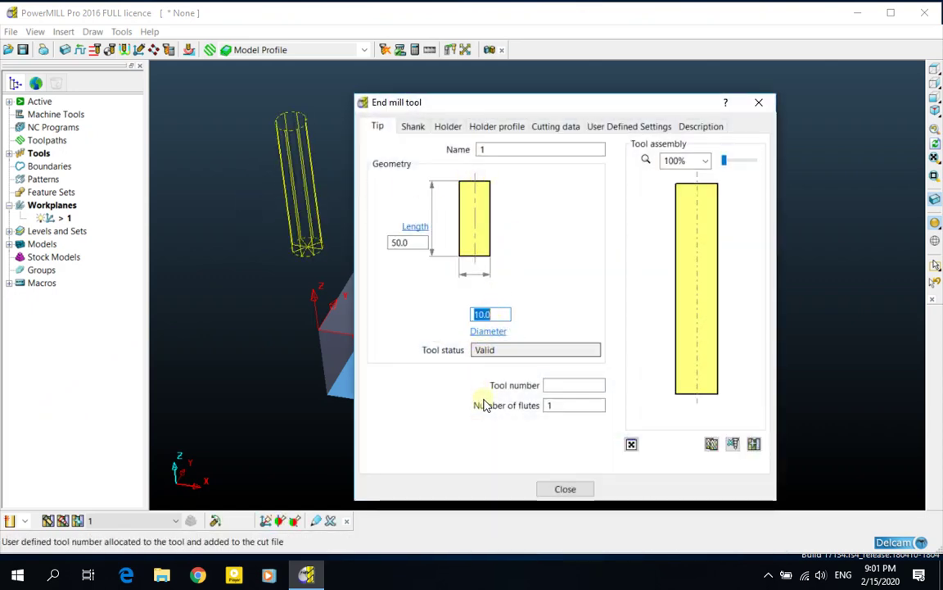
pyautogui.click(562, 488)
pyautogui.moveTo(481, 354); pyautogui.dragTo(369, 315, button='middle')
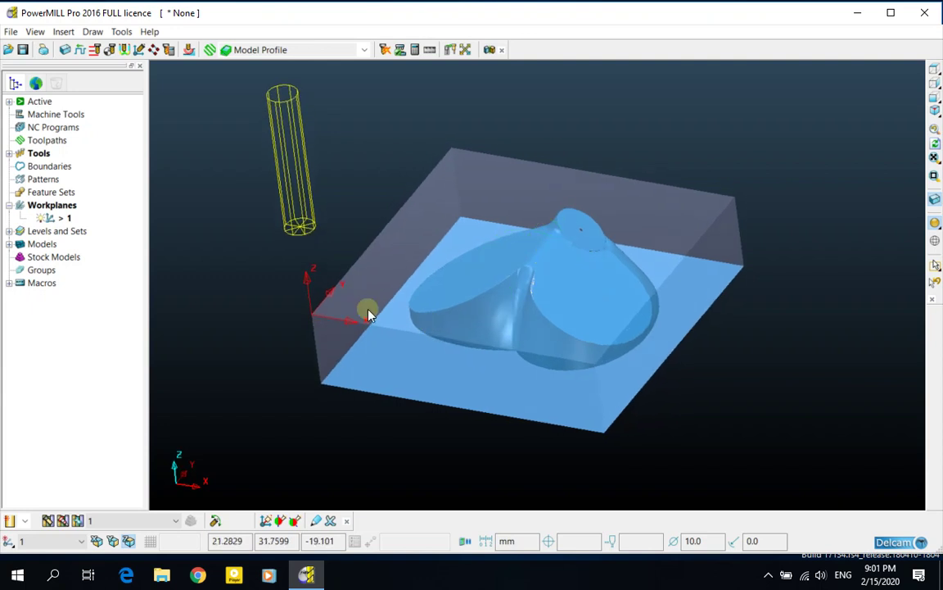
# Start a Raster Finishing toolpath and move its dialog aside to uncover the tool and workplane.
pyautogui.click(363, 51)
pyautogui.click(303, 66)
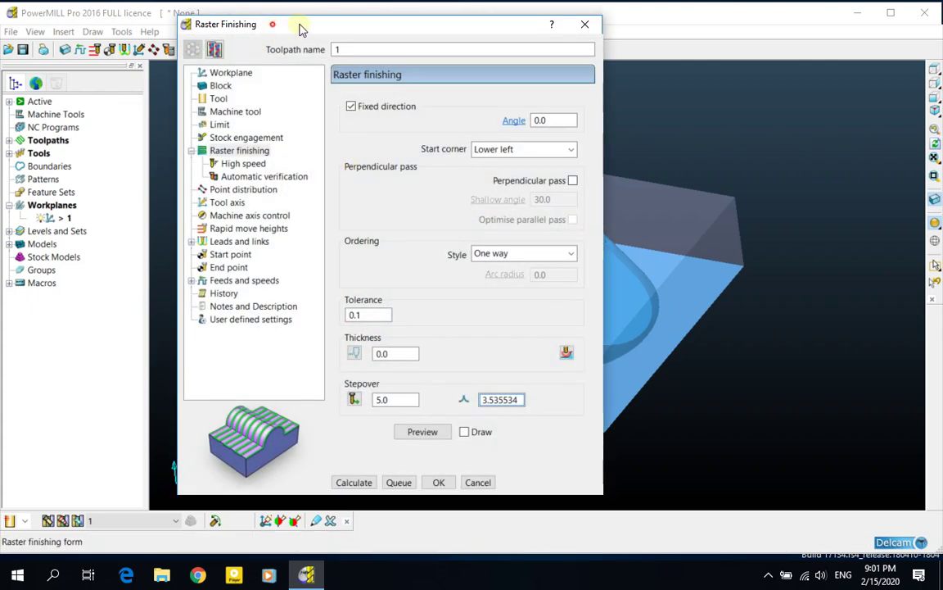
pyautogui.moveTo(300, 25); pyautogui.dragTo(573, 37)
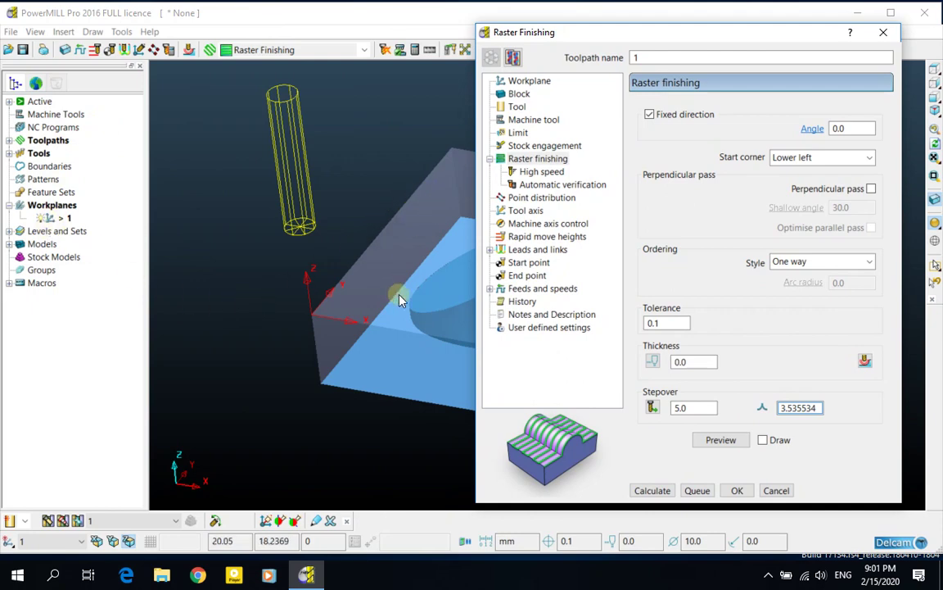
pyautogui.moveTo(558, 36)
pyautogui.mouseDown()
pyautogui.moveTo(589, 27)
pyautogui.moveTo(562, 35)
pyautogui.mouseUp()
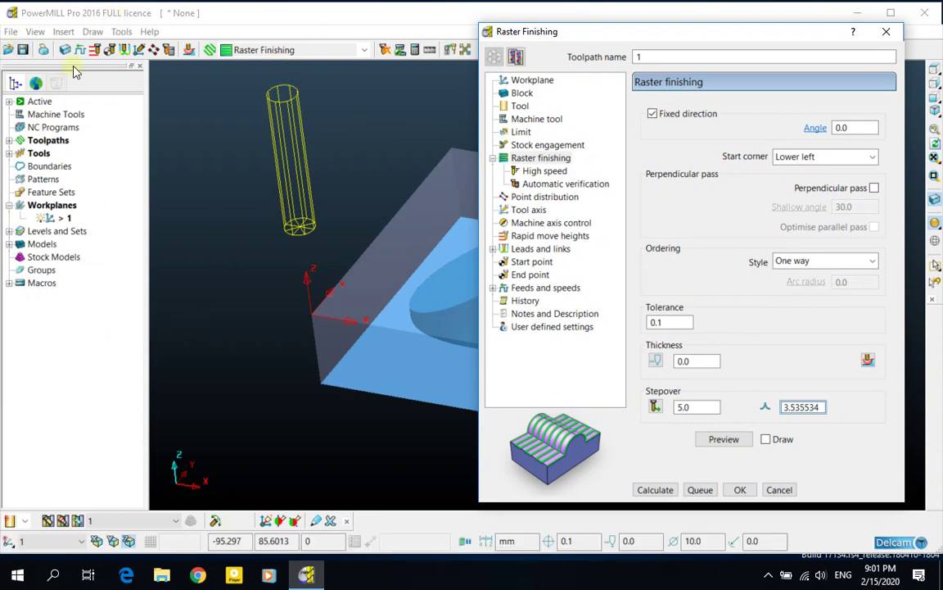
# Calculate the rapid move heights for the toolpath with 5 mm rapid and plunge clearances and accept them.
pyautogui.click(94, 50)
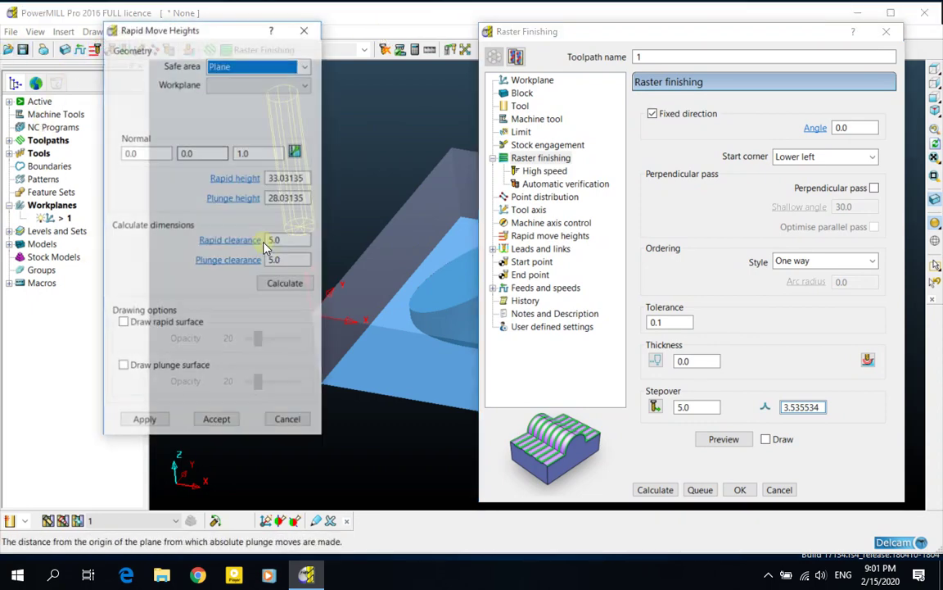
pyautogui.click(284, 282)
pyautogui.click(216, 418)
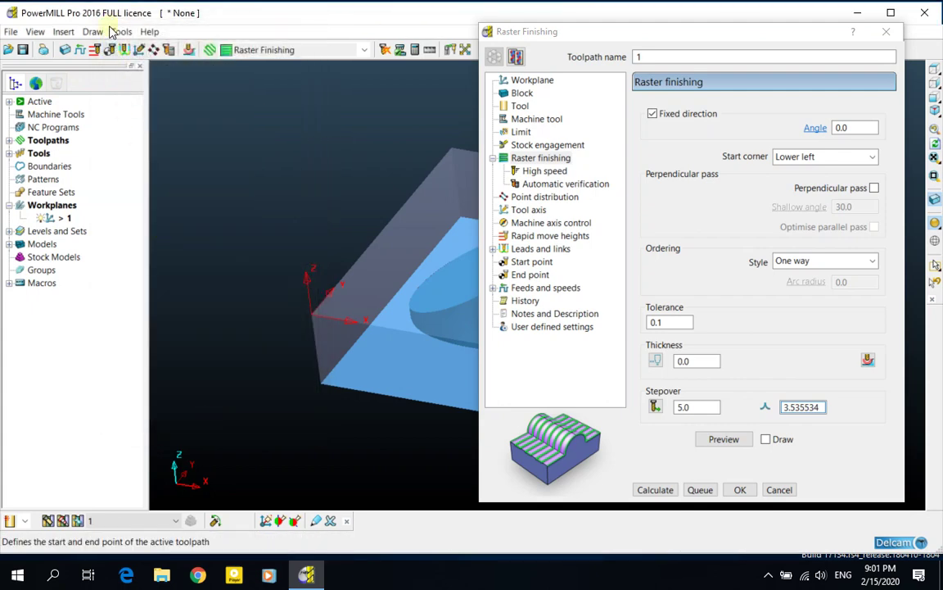
# Set the toolpath's short links to On surface in the leads and links settings and accept them.
pyautogui.click(125, 50)
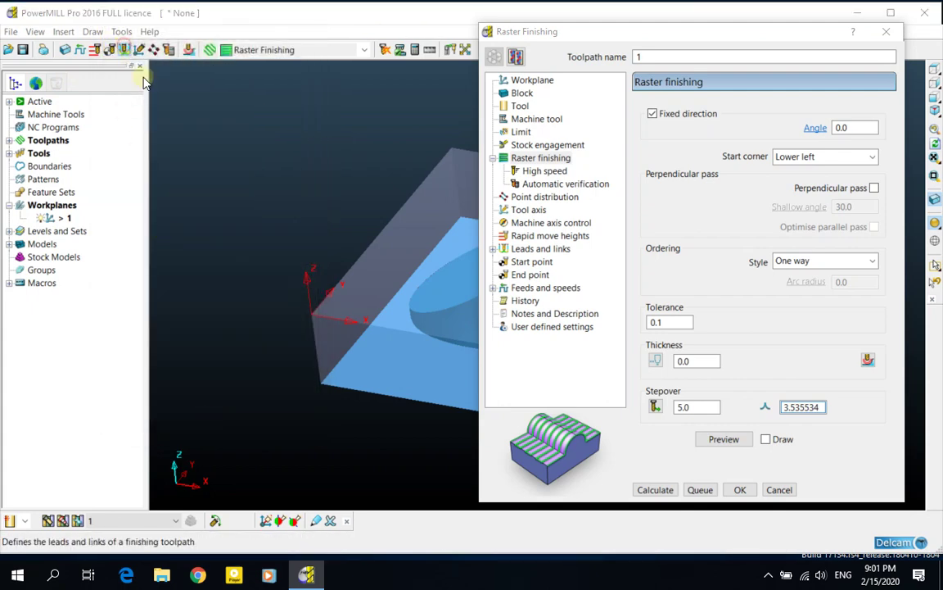
pyautogui.click(692, 94)
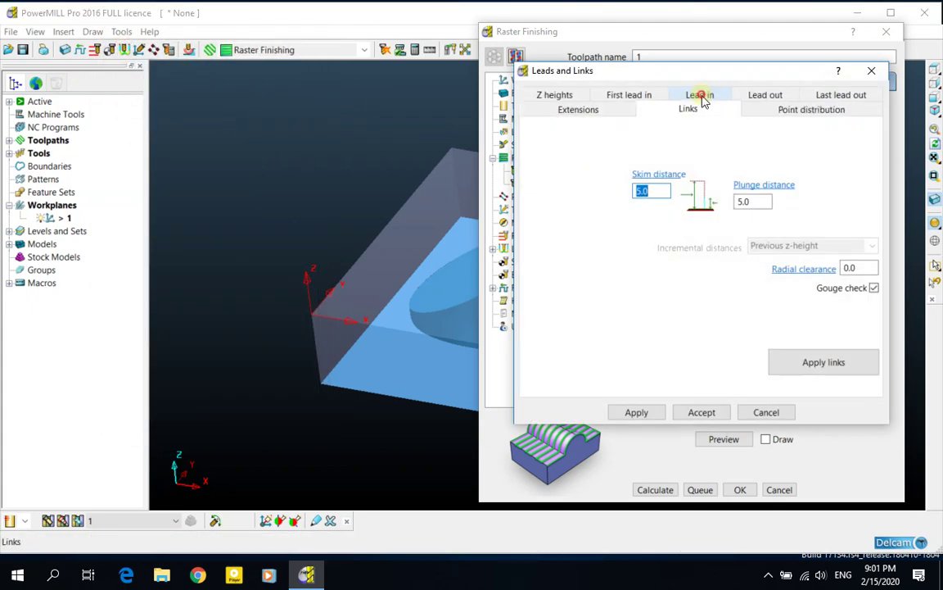
pyautogui.moveTo(709, 74); pyautogui.dragTo(238, 69)
pyautogui.click(236, 126)
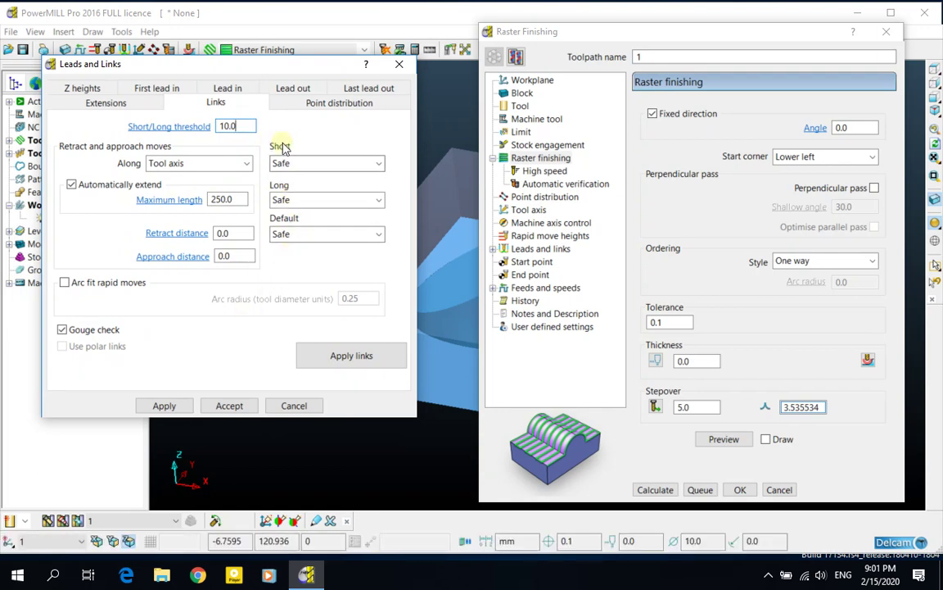
pyautogui.click(305, 162)
pyautogui.click(299, 217)
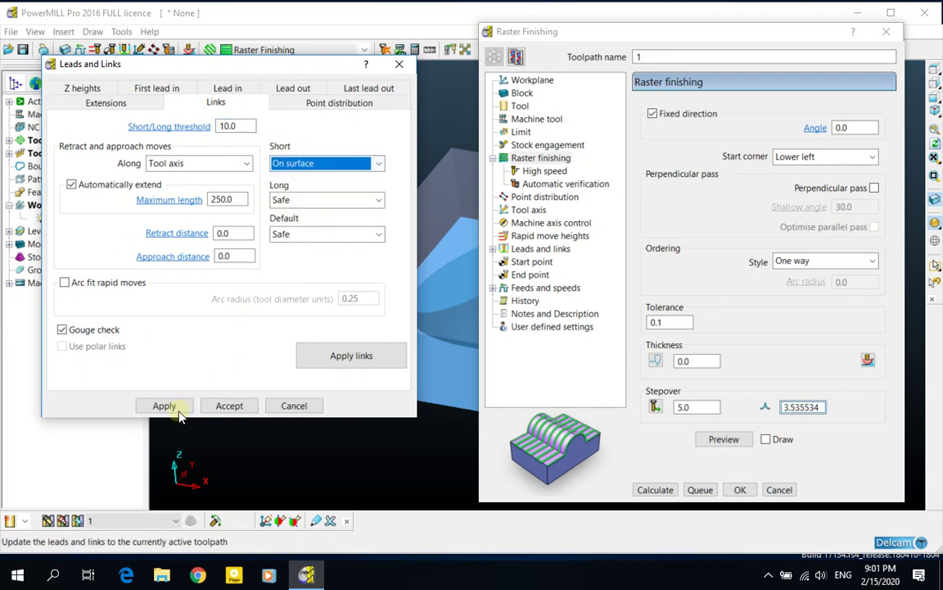
pyautogui.click(214, 407)
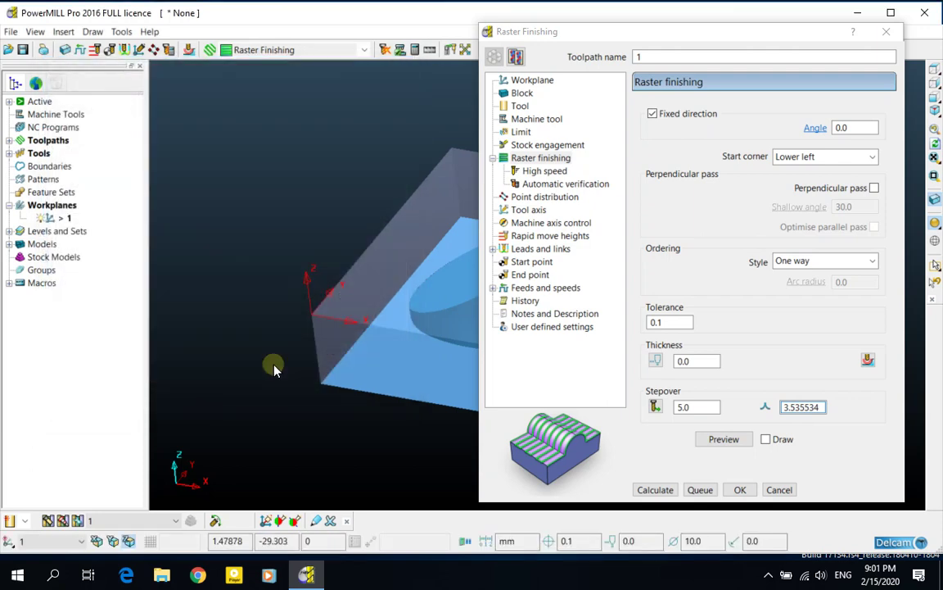
# Uncover the model behind the Raster Finishing dialog and set the stepover to 10 mm and the start corner to Lower right.
pyautogui.moveTo(686, 30); pyautogui.dragTo(229, 31)
pyautogui.doubleClick(227, 407)
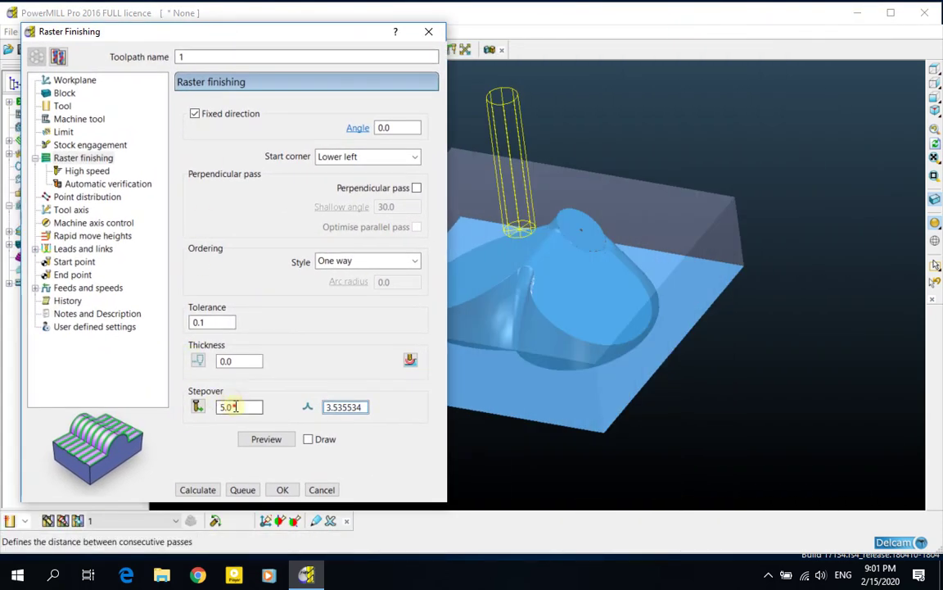
pyautogui.write('10')
pyautogui.press('Return')
pyautogui.click(337, 156)
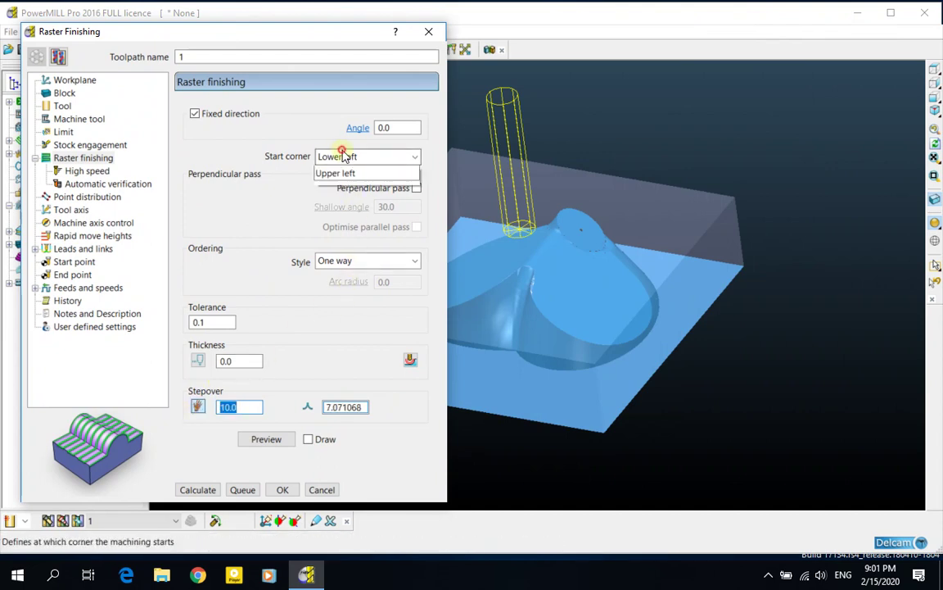
pyautogui.click(342, 185)
# Set the raster angle to 270 degrees with Two way ordering and calculate the toolpath.
pyautogui.doubleClick(387, 128)
pyautogui.write('270')
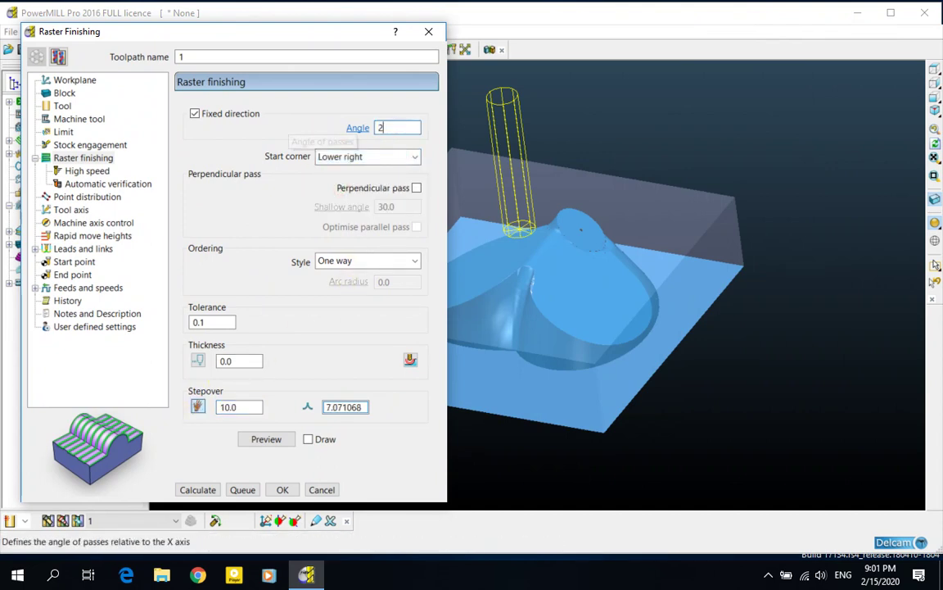
pyautogui.press('Return')
pyautogui.click(352, 260)
pyautogui.click(336, 302)
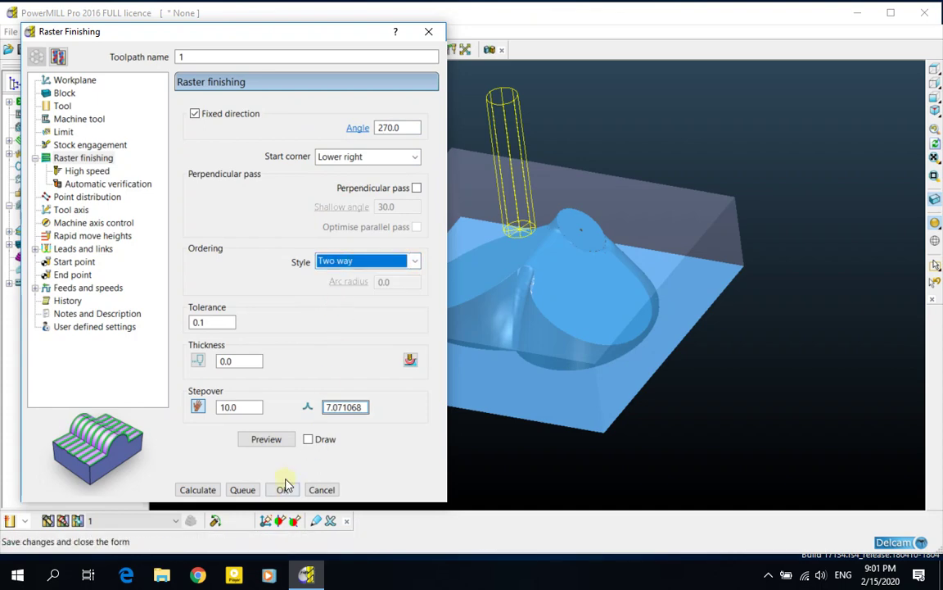
pyautogui.click(197, 490)
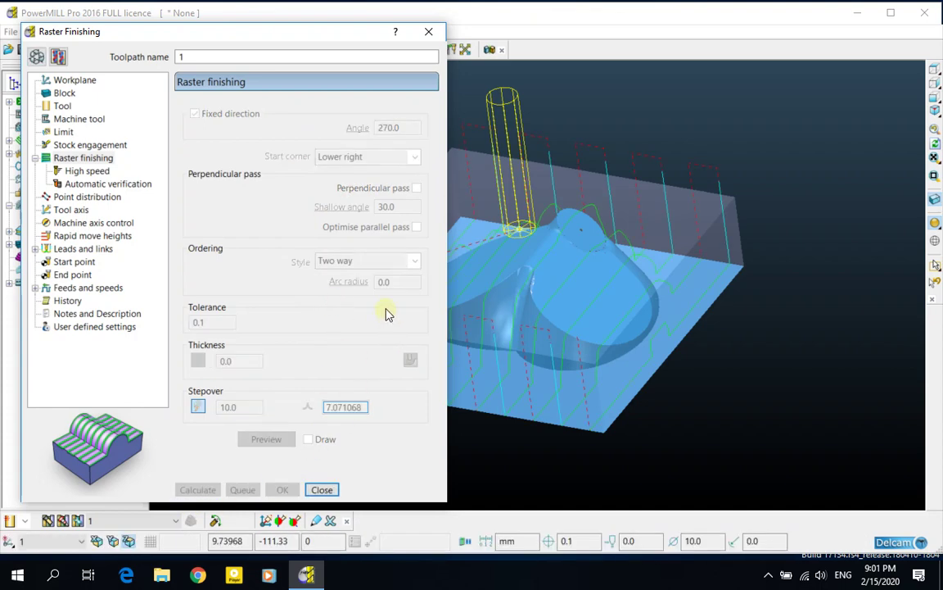
pyautogui.moveTo(596, 283); pyautogui.dragTo(552, 270, button='middle')
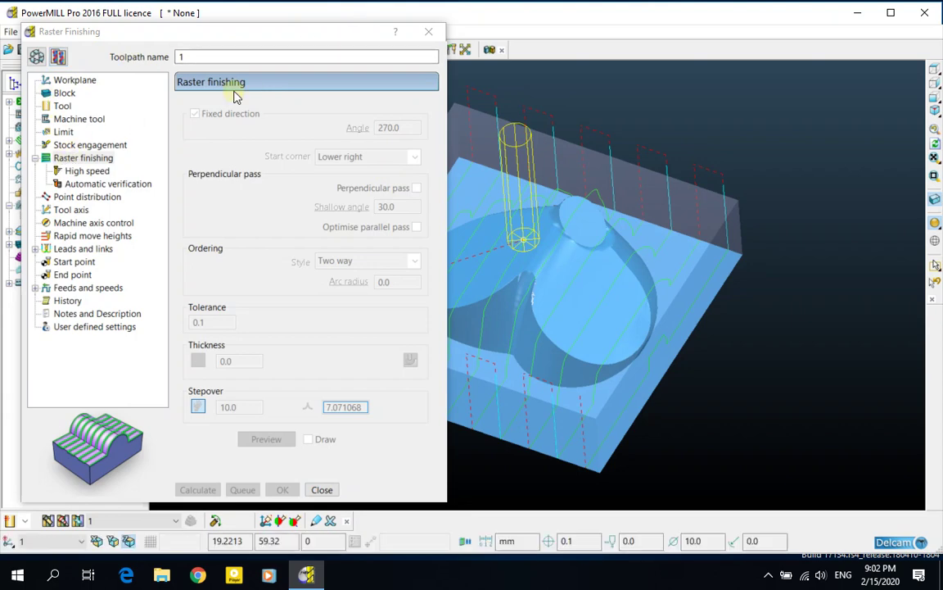
# Close the toolpath settings and apply a short/long link threshold of 15 mm in the leads and links settings.
pyautogui.click(428, 32)
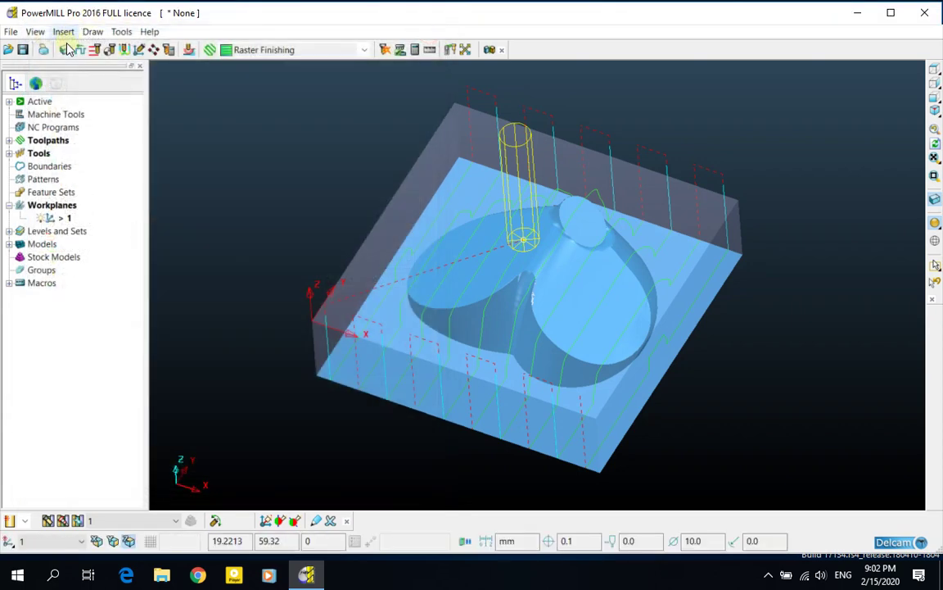
pyautogui.click(111, 49)
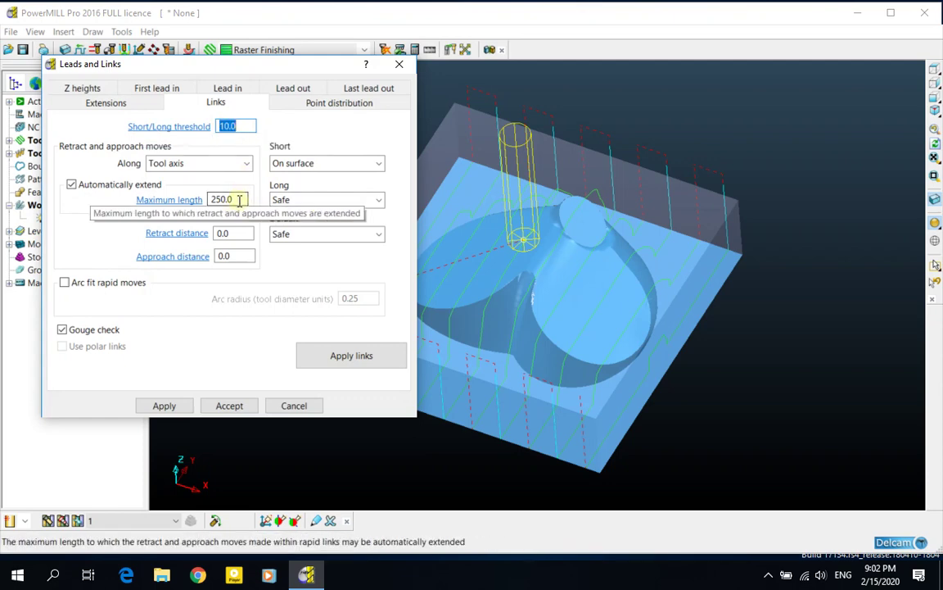
pyautogui.write('15.0')
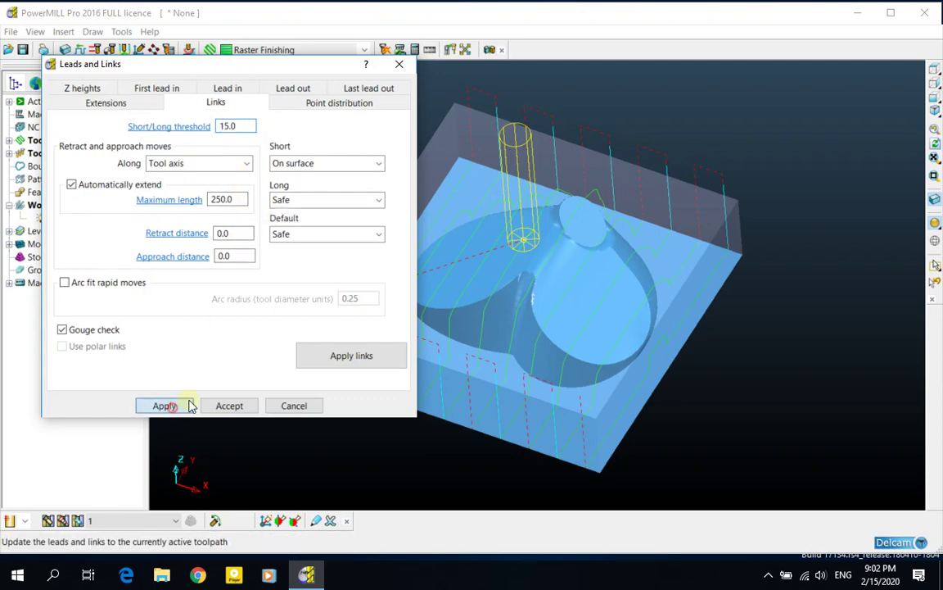
pyautogui.click(164, 405)
# Inspect the relinked passes from several angles and turn off the model shading.
pyautogui.moveTo(505, 308); pyautogui.dragTo(492, 331, button='middle')
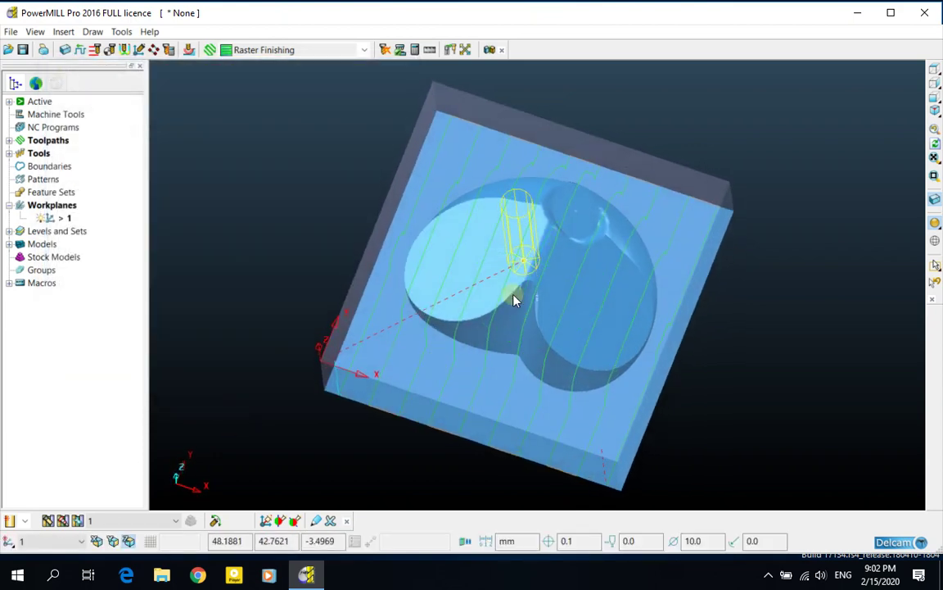
pyautogui.moveTo(516, 299); pyautogui.dragTo(463, 243, button='middle')
pyautogui.moveTo(530, 305)
pyautogui.mouseDown(button='middle')
pyautogui.moveTo(506, 316)
pyautogui.moveTo(510, 350)
pyautogui.mouseUp(button='middle')
pyautogui.click(936, 224)
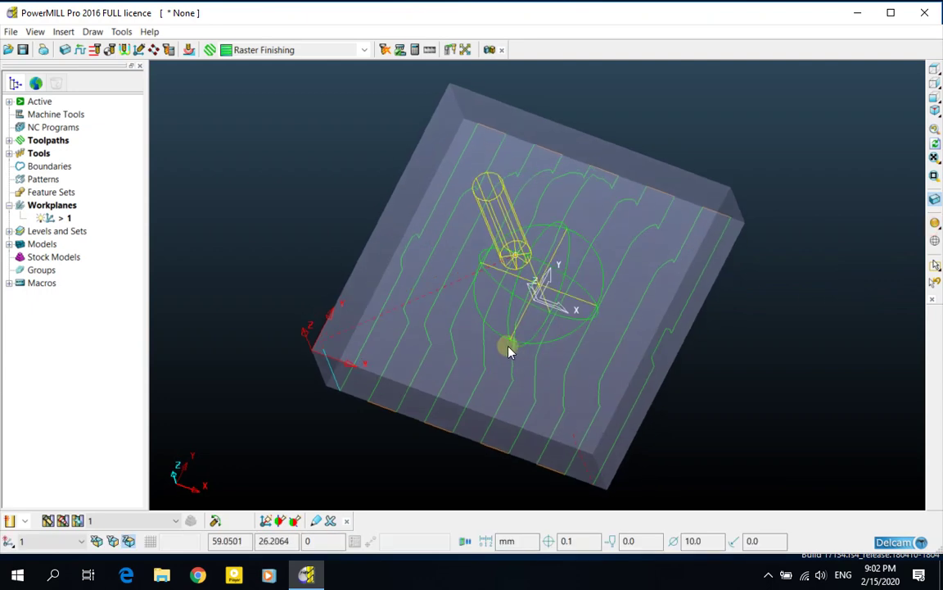
# Accept the rapid move heights and move the toolpath's start point from the block centre to above the first pass.
pyautogui.click(110, 51)
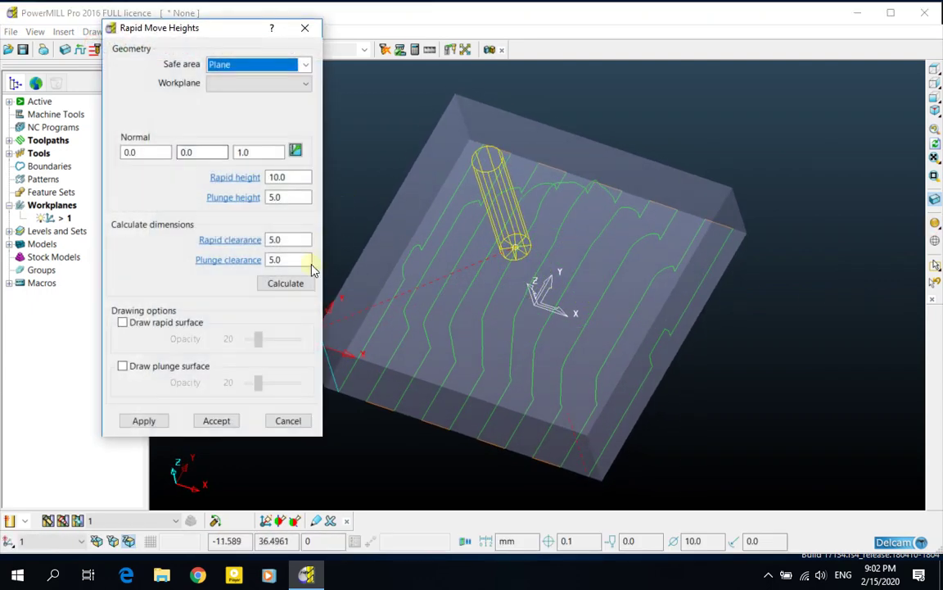
pyautogui.click(216, 420)
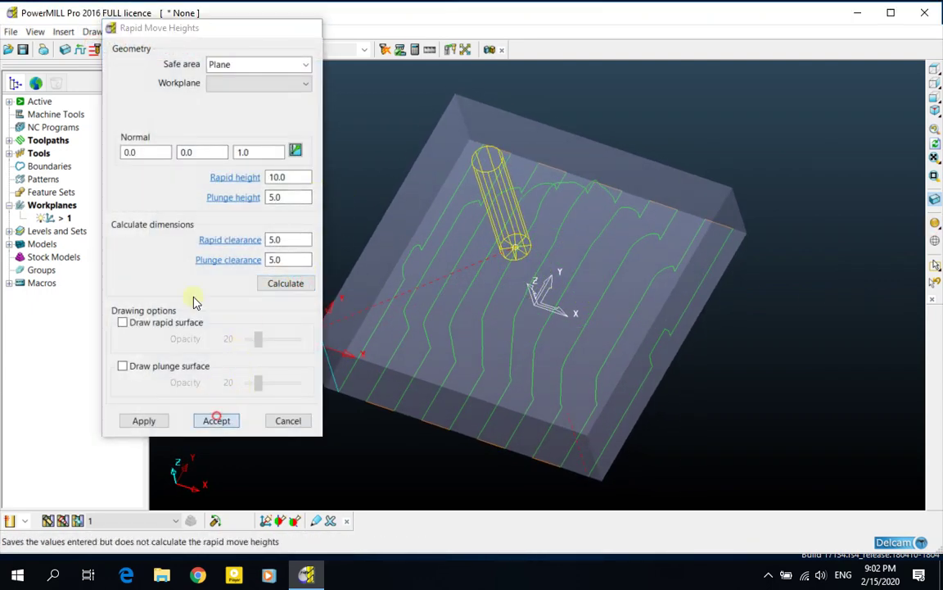
pyautogui.click(112, 52)
pyautogui.click(311, 168)
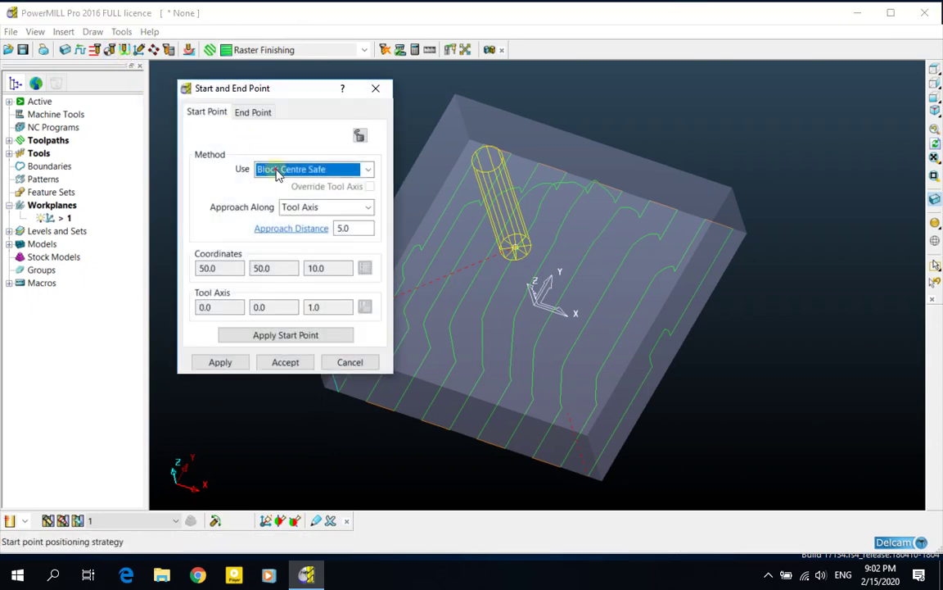
pyautogui.click(284, 198)
pyautogui.click(220, 362)
pyautogui.click(285, 362)
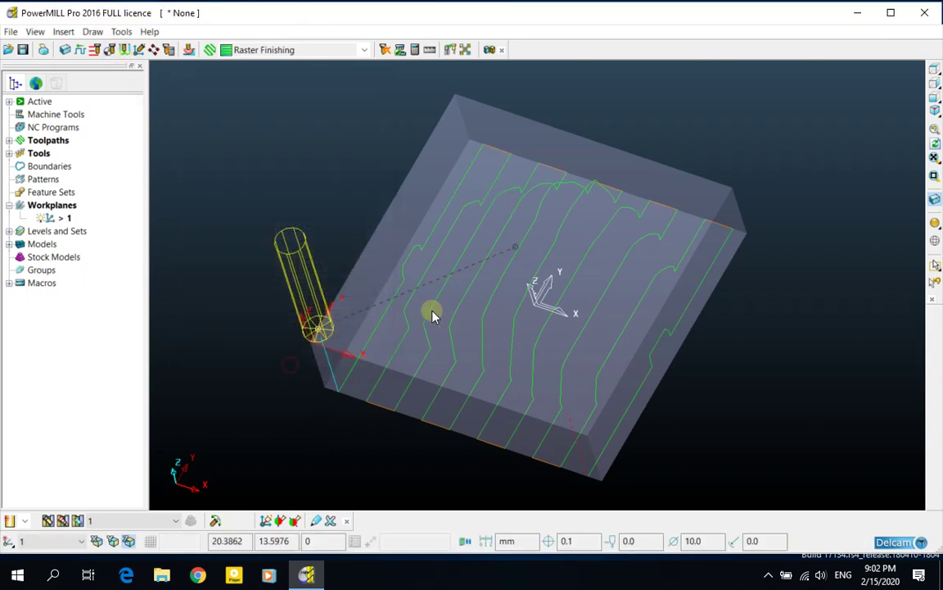
pyautogui.moveTo(431, 311); pyautogui.dragTo(221, 206, button='middle')
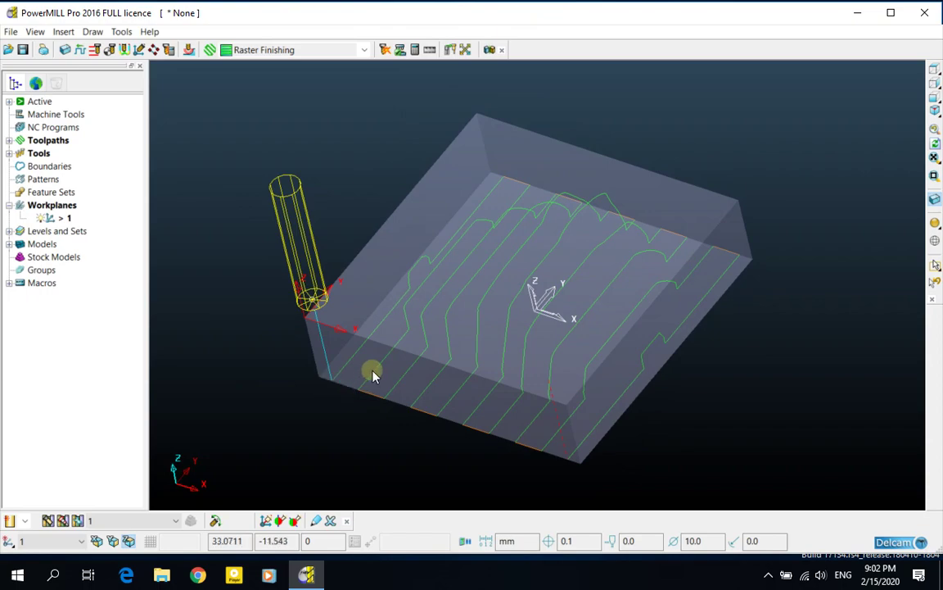
pyautogui.moveTo(373, 375); pyautogui.dragTo(417, 332, button='middle')
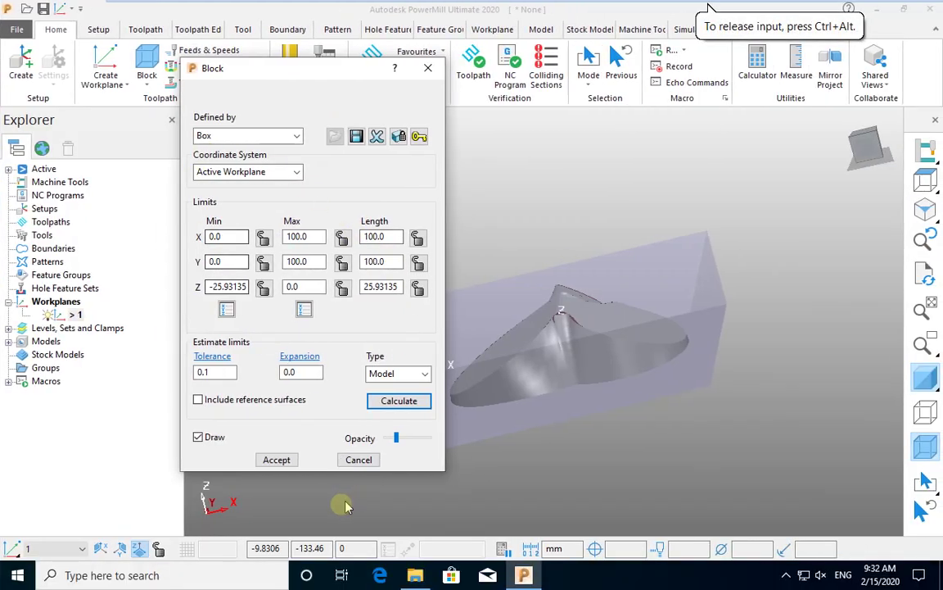
# In PowerMill Ultimate 2020, accept the block and start a Raster Finishing toolpath.
pyautogui.click(276, 459)
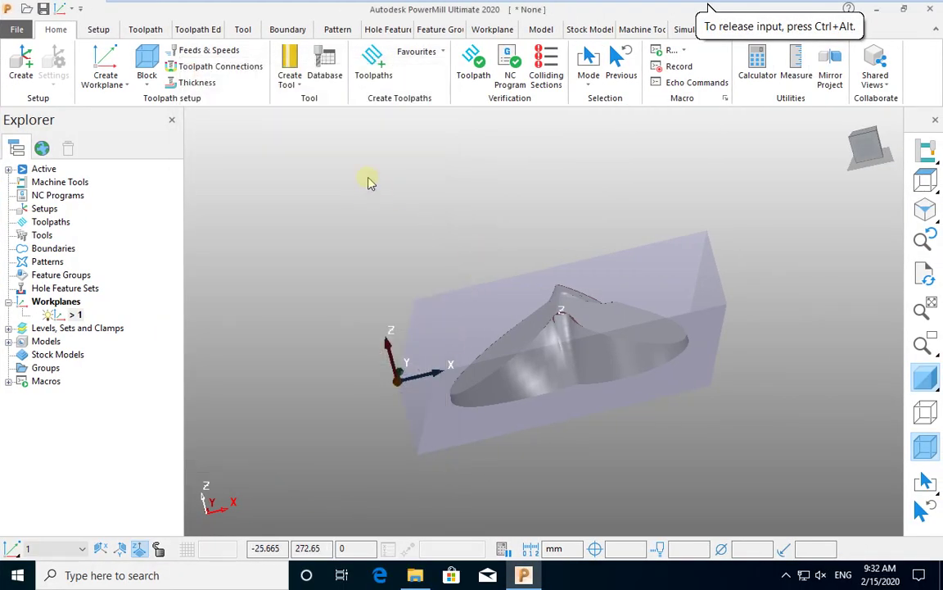
pyautogui.click(369, 70)
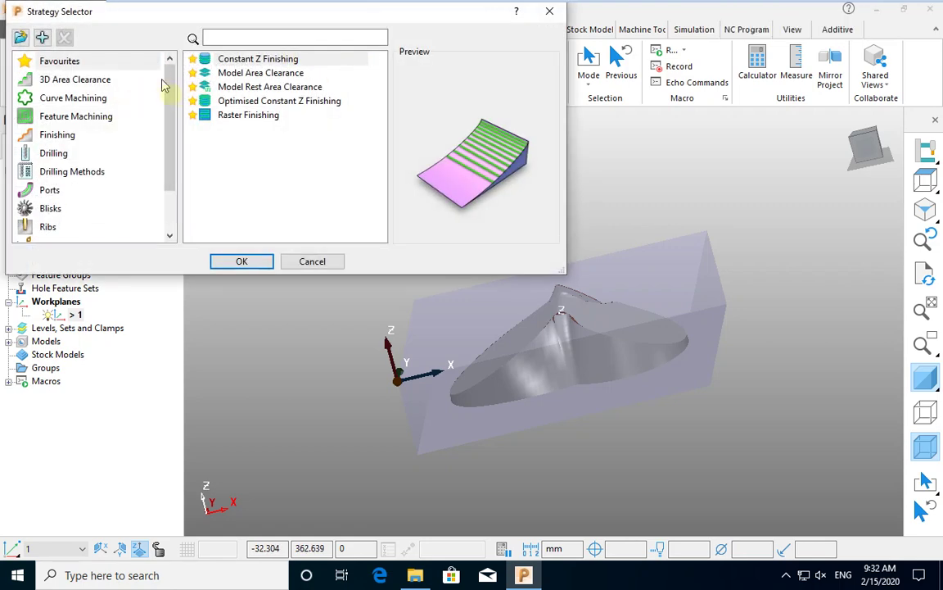
pyautogui.click(238, 114)
pyautogui.click(241, 262)
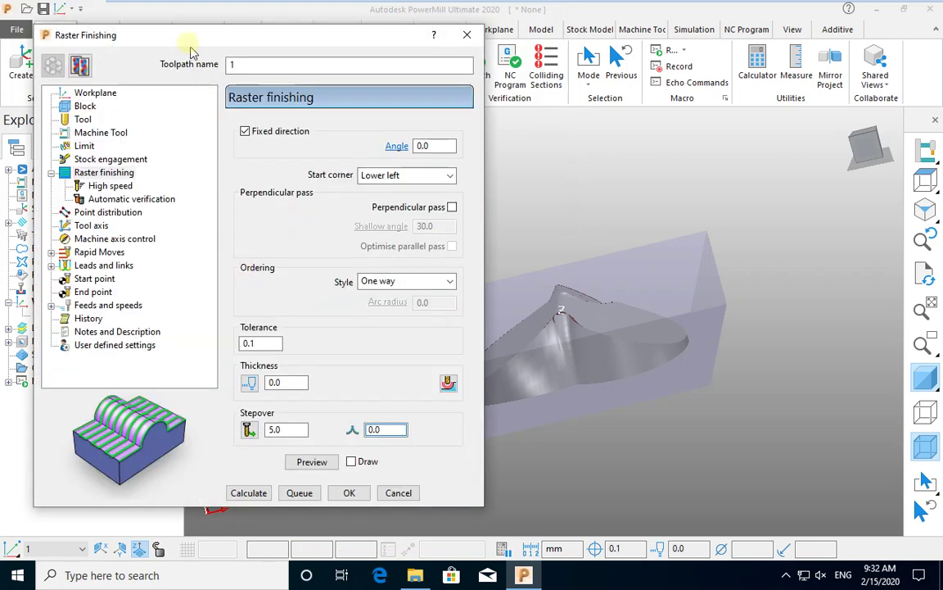
# Move the Raster Finishing dialog clear of the workplane and review its Workplane and Block settings.
pyautogui.moveTo(184, 35); pyautogui.dragTo(180, 63)
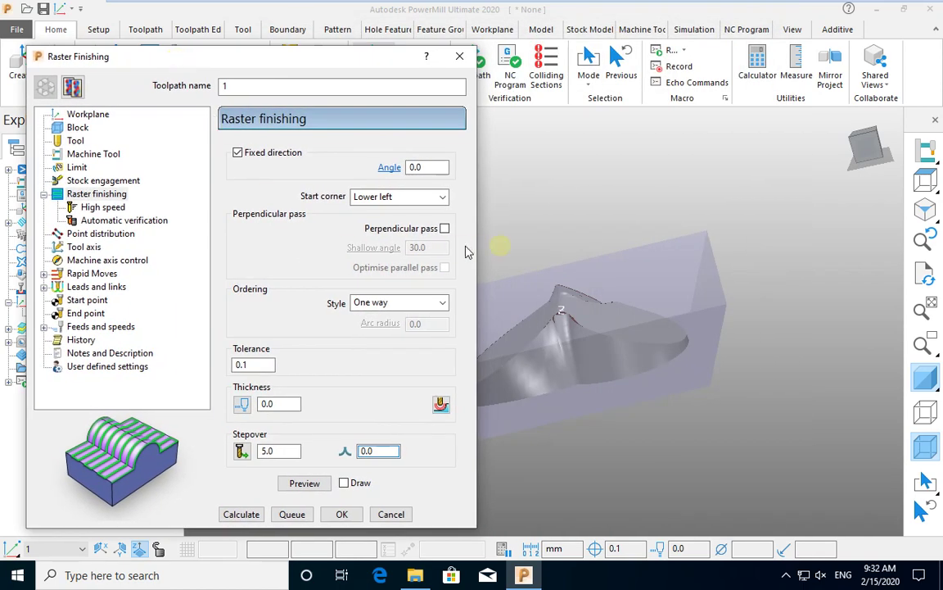
pyautogui.moveTo(501, 246); pyautogui.dragTo(491, 327, button='middle')
pyautogui.moveTo(233, 59); pyautogui.dragTo(728, 41)
pyautogui.moveTo(415, 303); pyautogui.dragTo(369, 258, button='middle')
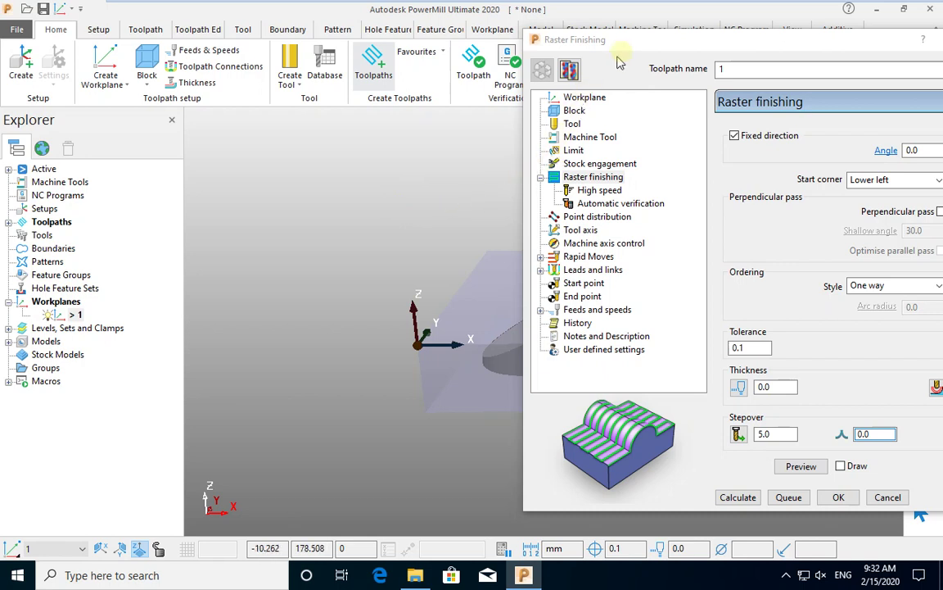
pyautogui.moveTo(606, 43); pyautogui.dragTo(579, 33)
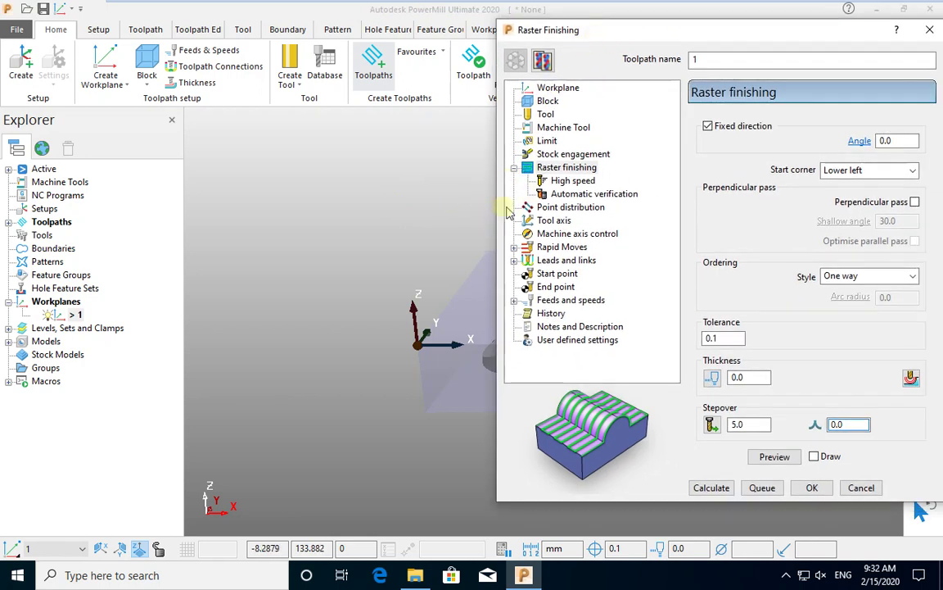
pyautogui.click(544, 88)
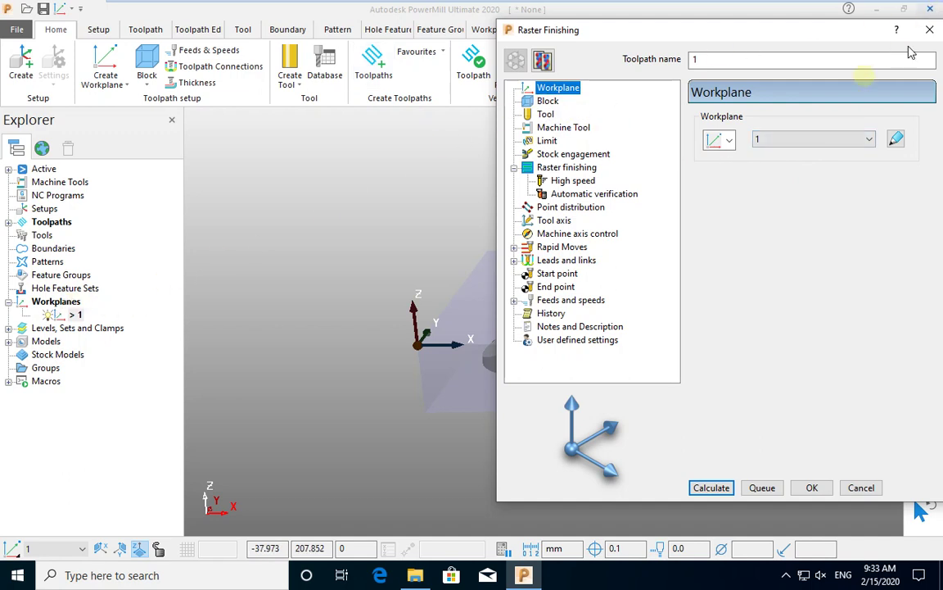
pyautogui.click(547, 102)
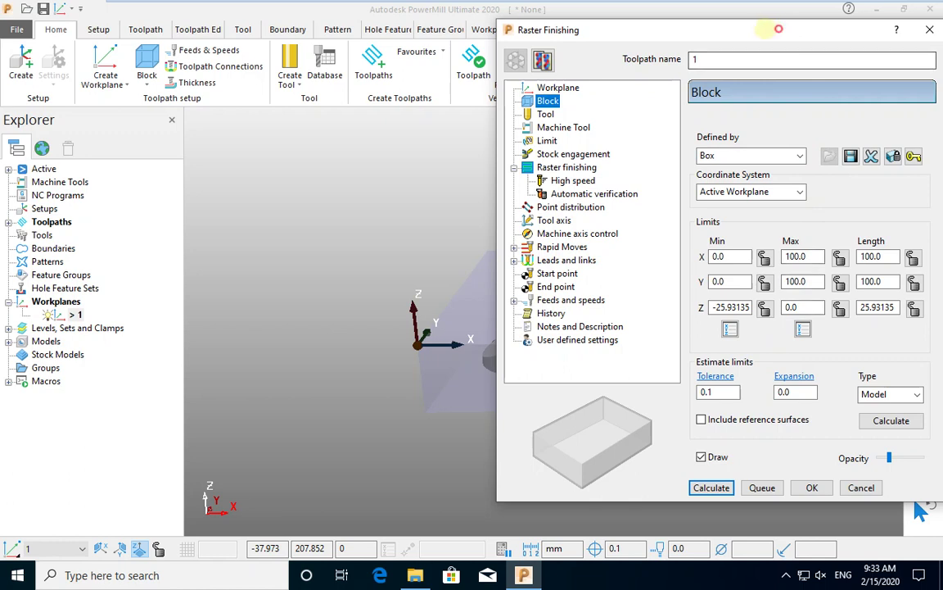
pyautogui.moveTo(693, 29); pyautogui.dragTo(667, 29)
# Create an end mill with a 10 mm diameter in the toolpath's Tool settings.
pyautogui.click(519, 114)
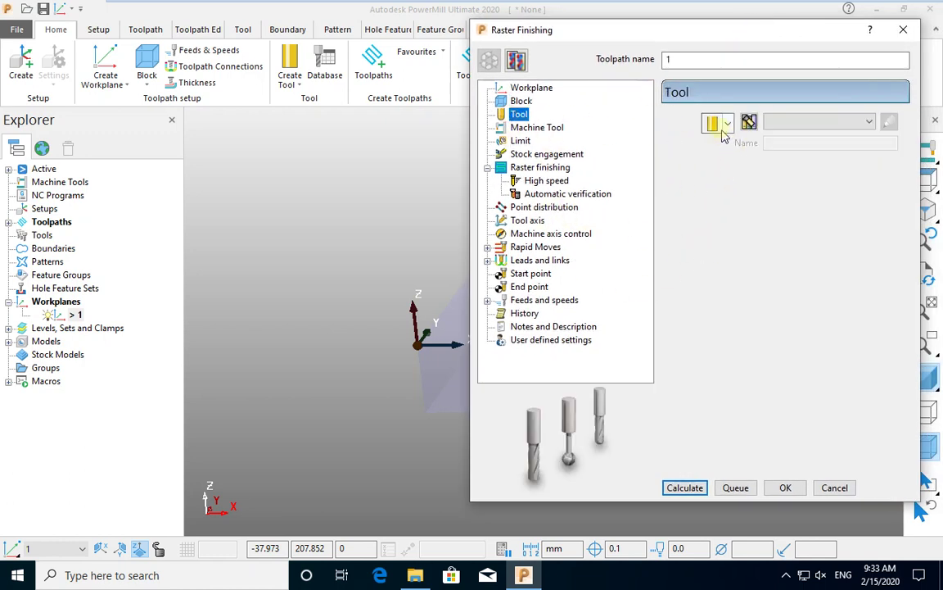
pyautogui.click(251, 286)
pyautogui.click(27, 451)
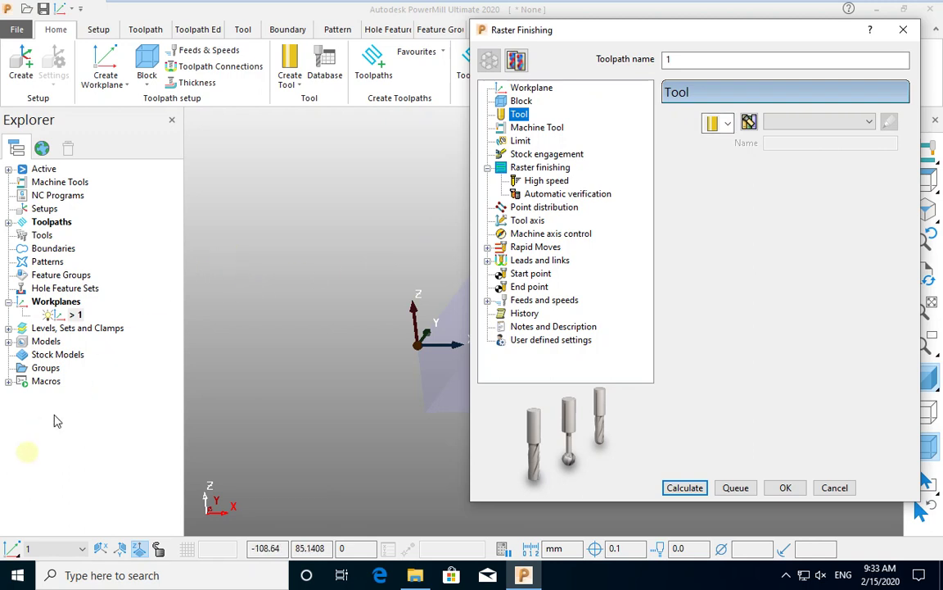
pyautogui.click(96, 225)
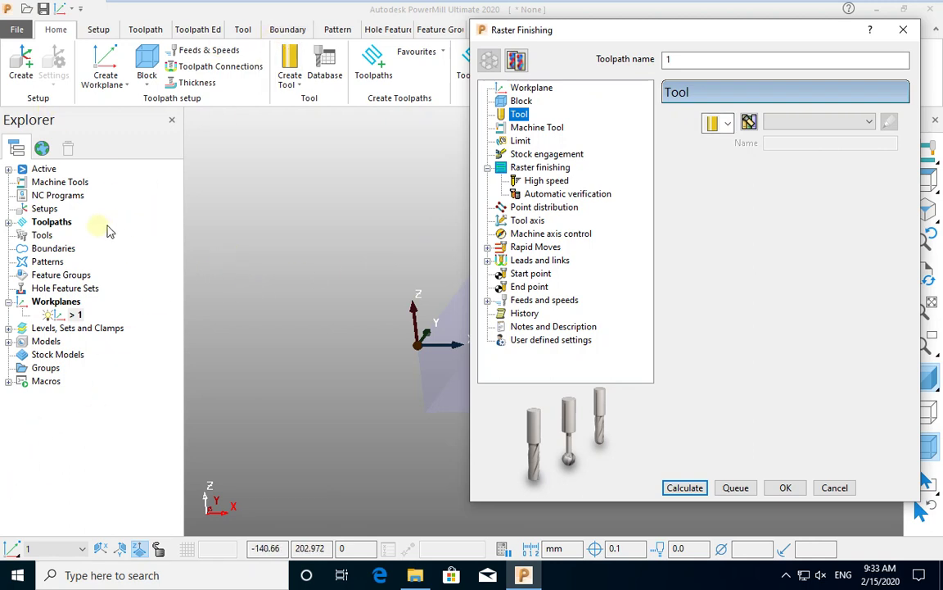
pyautogui.click(724, 124)
pyautogui.click(711, 143)
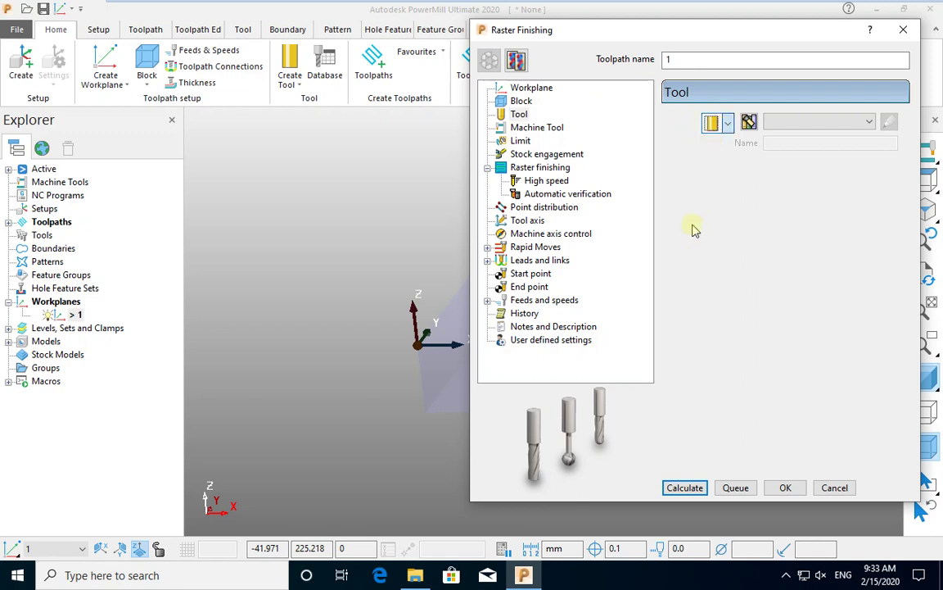
pyautogui.click(795, 313)
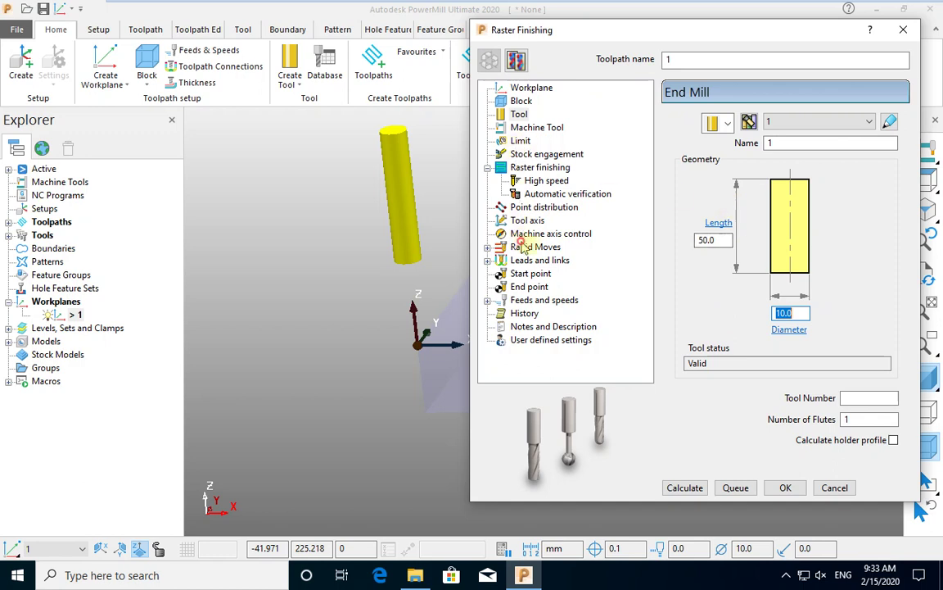
# Calculate rapid heights from Block and Model with 10 mm rapid and 5 mm plunge clearances, and open the leads and links settings.
pyautogui.click(525, 247)
pyautogui.click(853, 422)
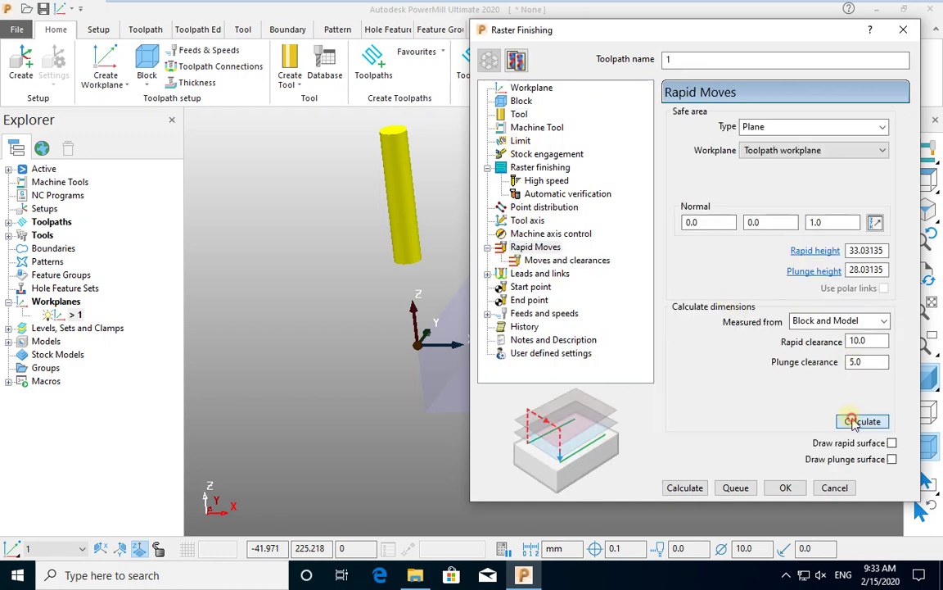
pyautogui.click(528, 273)
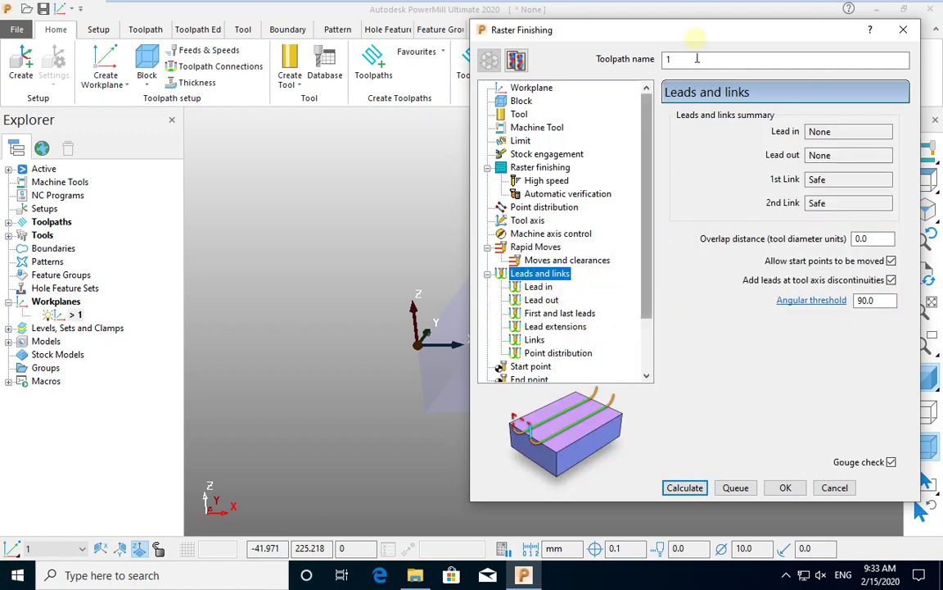
pyautogui.moveTo(688, 27); pyautogui.dragTo(571, 27)
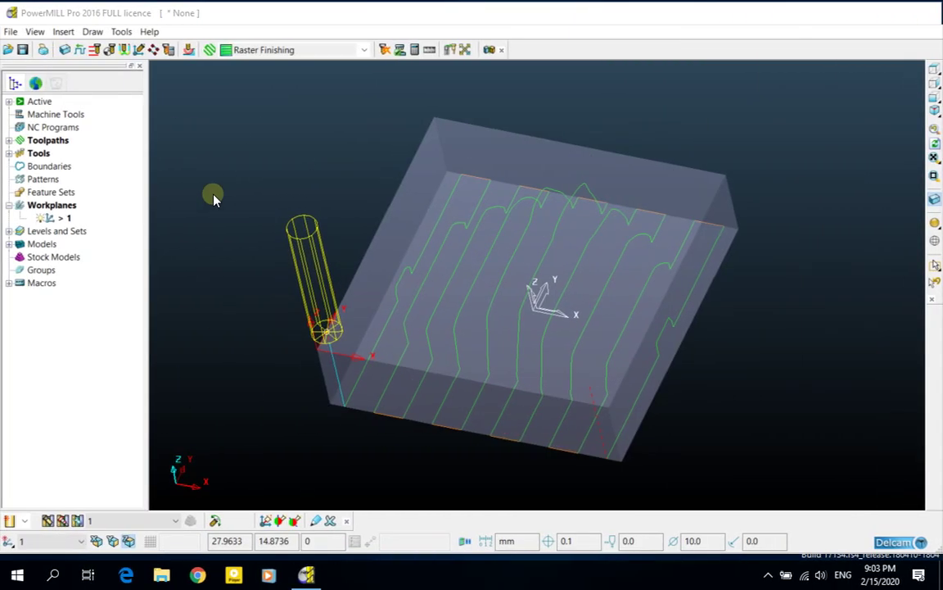
# Back in PowerMILL Pro 2016, open the settings of the calculated raster finishing toolpath 1.
pyautogui.click(48, 140)
pyautogui.click(9, 141)
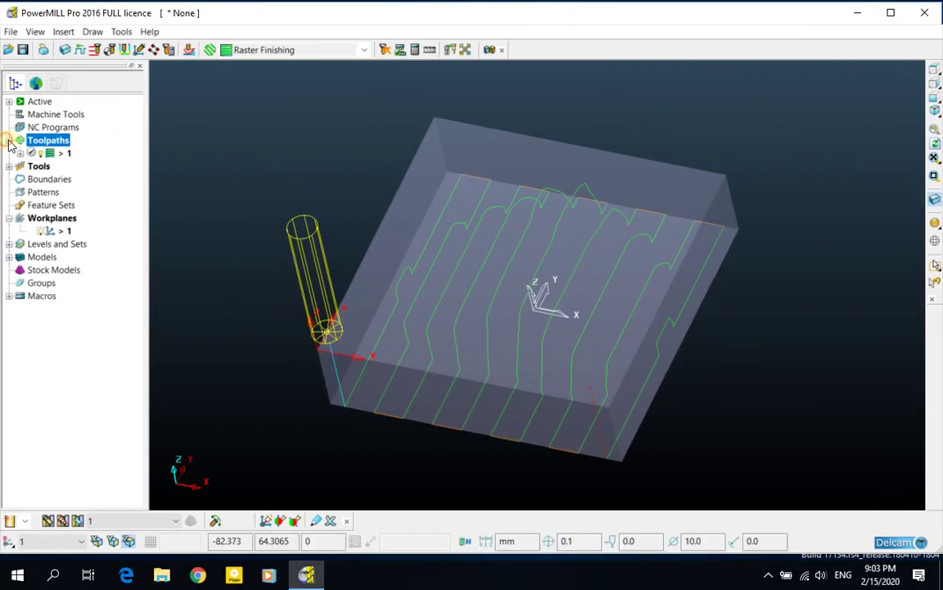
pyautogui.click(62, 153)
pyautogui.rightClick(61, 154)
pyautogui.click(98, 175)
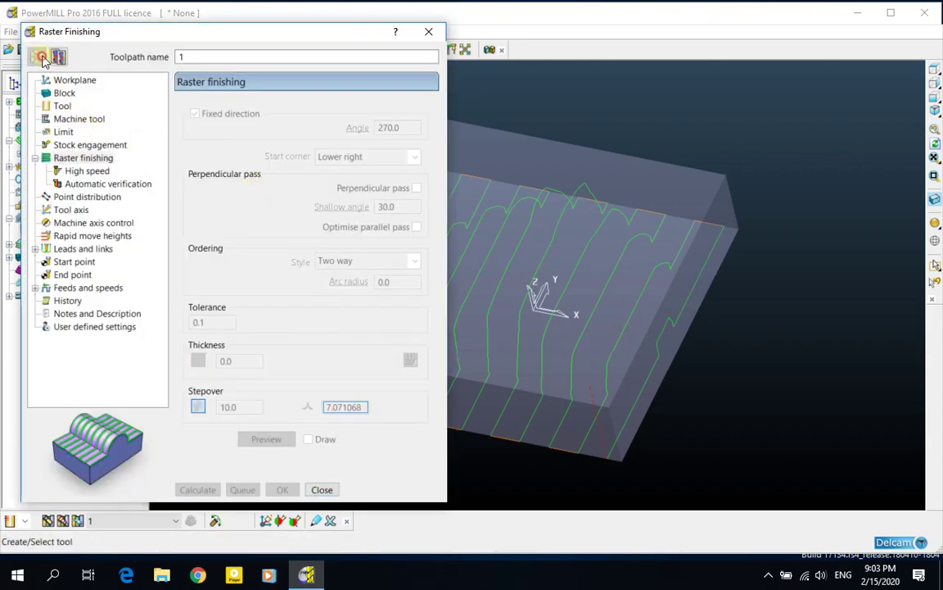
# Make raster finishing toolpath 1 editable, review its Lead out and Links settings, and close the settings without recalculating.
pyautogui.click(38, 56)
pyautogui.click(34, 248)
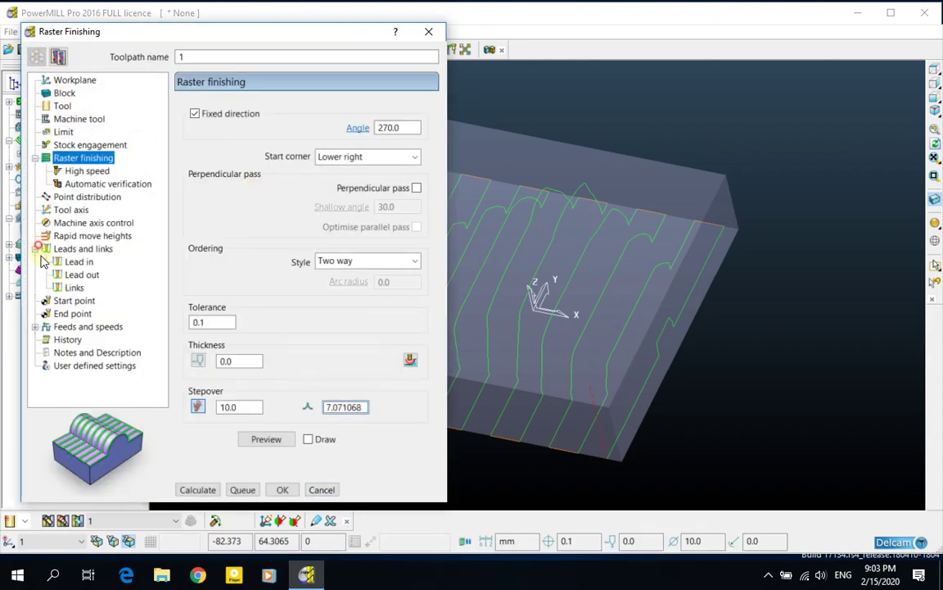
pyautogui.click(82, 275)
pyautogui.click(74, 287)
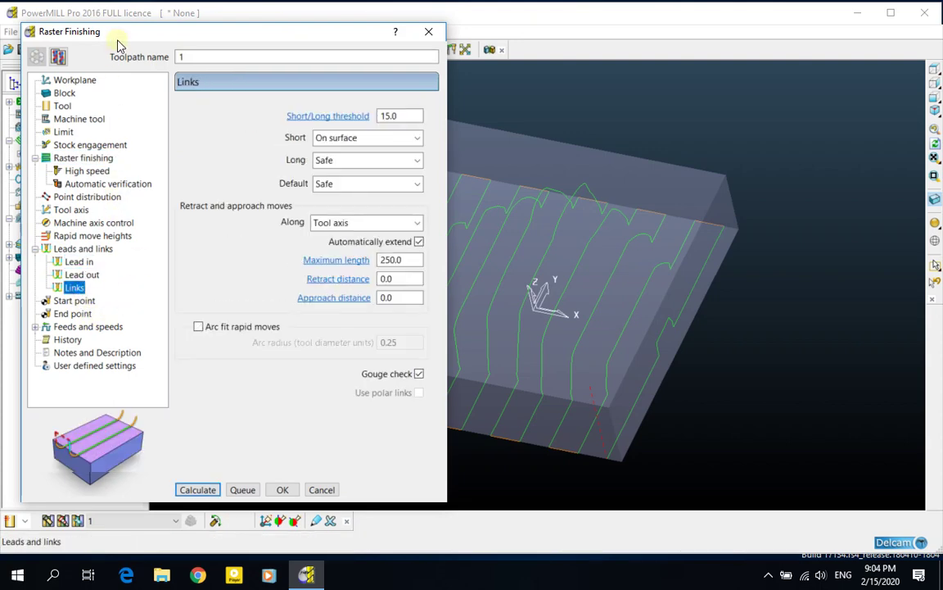
pyautogui.moveTo(127, 41); pyautogui.dragTo(192, 50)
pyautogui.click(494, 39)
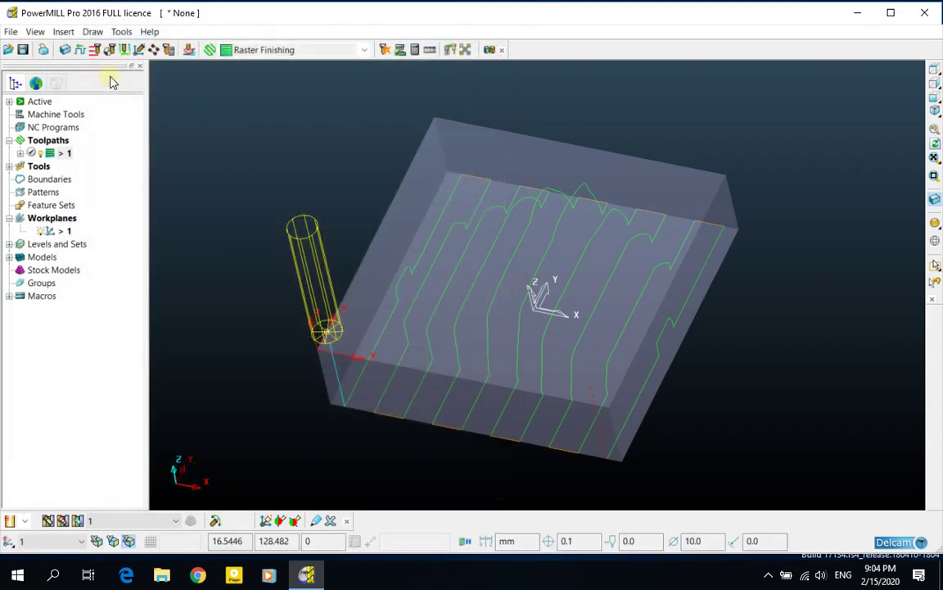
# Open the Leads and Links settings and compare the Lead in options with those in PowerMill 2020.
pyautogui.click(124, 50)
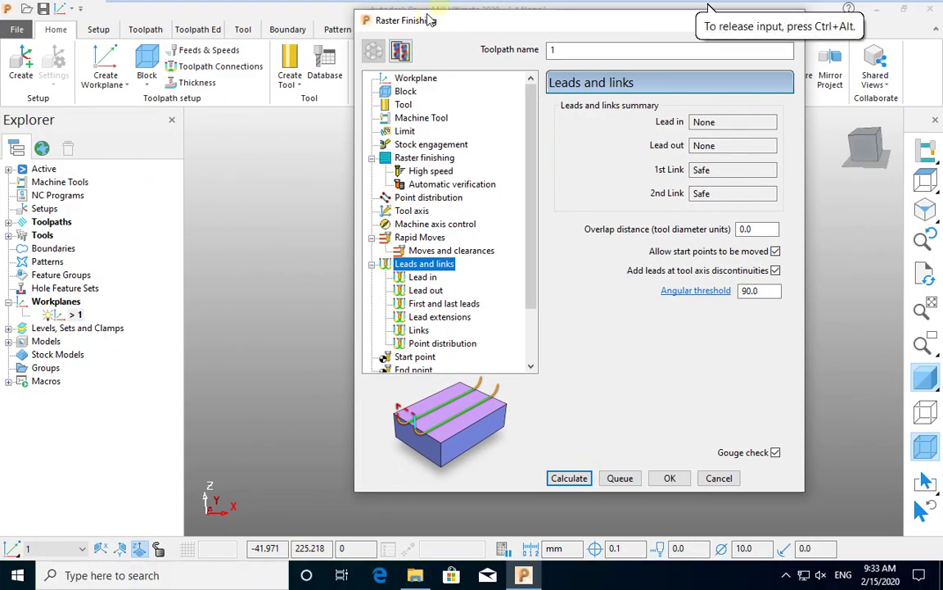
pyautogui.moveTo(447, 23); pyautogui.dragTo(502, 22)
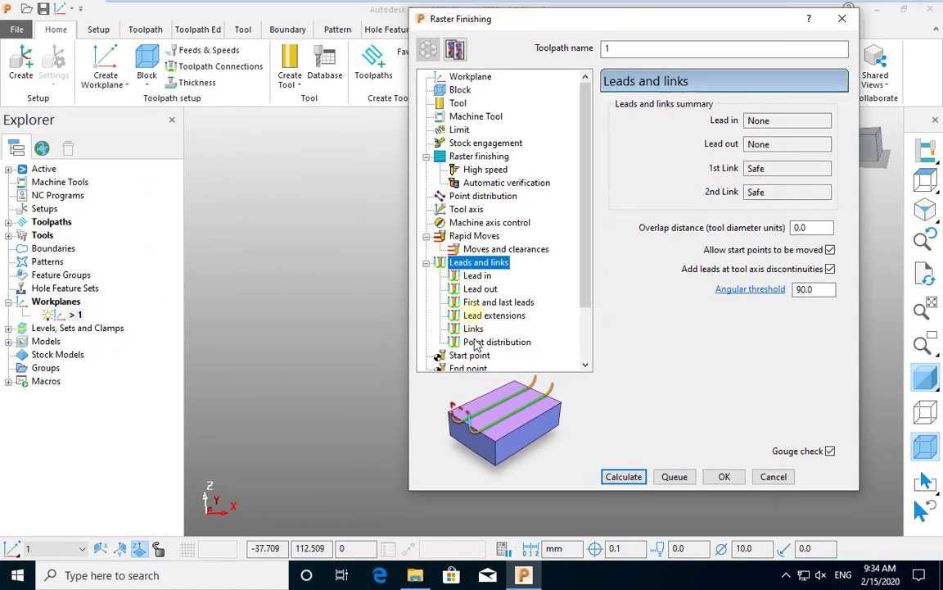
pyautogui.click(475, 276)
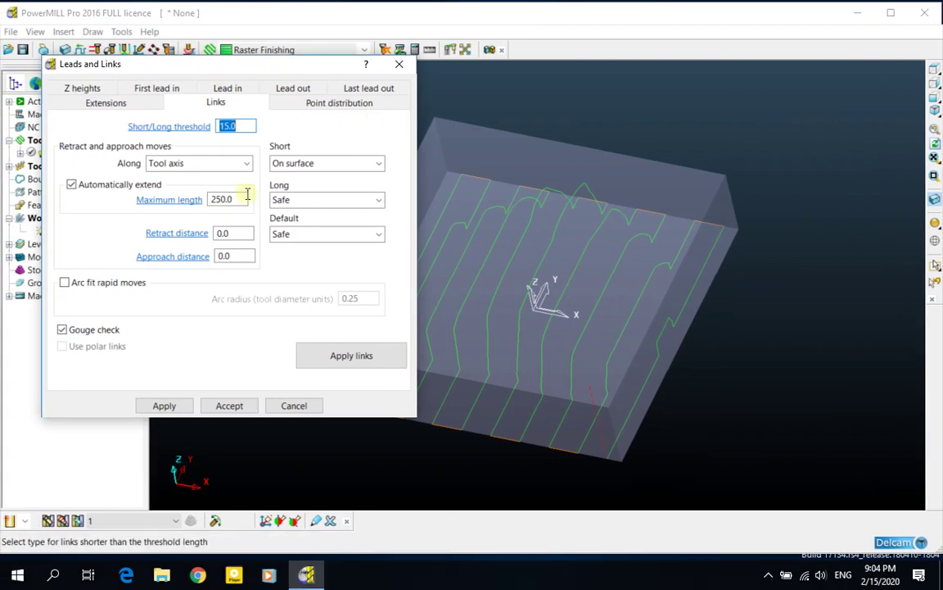
pyautogui.click(223, 88)
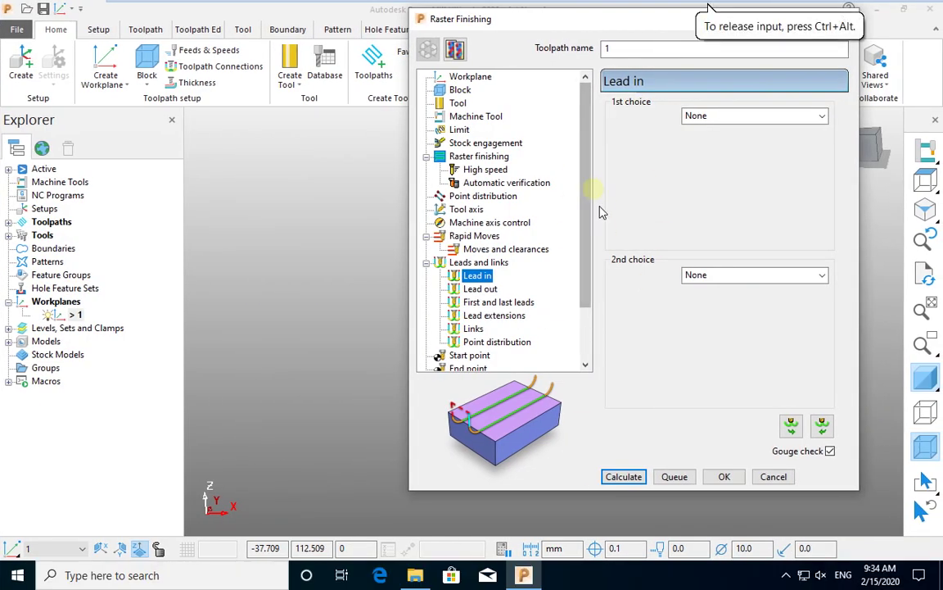
# In PowerMill 2020, review the Lead out, First and last leads, Lead extensions and Links settings of toolpath 1.
pyautogui.scroll(-2, 585, 178)
pyautogui.click(478, 224)
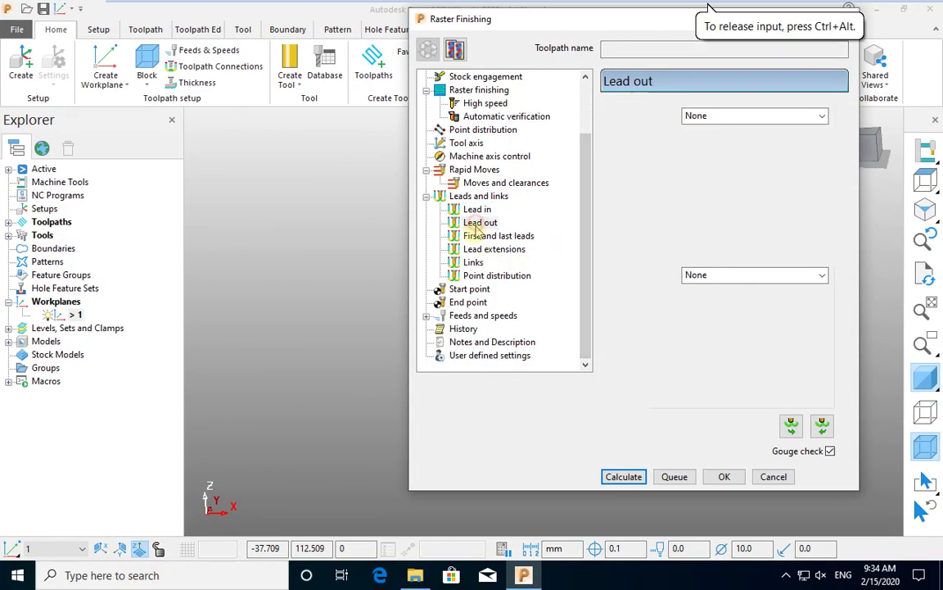
pyautogui.click(475, 235)
pyautogui.click(463, 249)
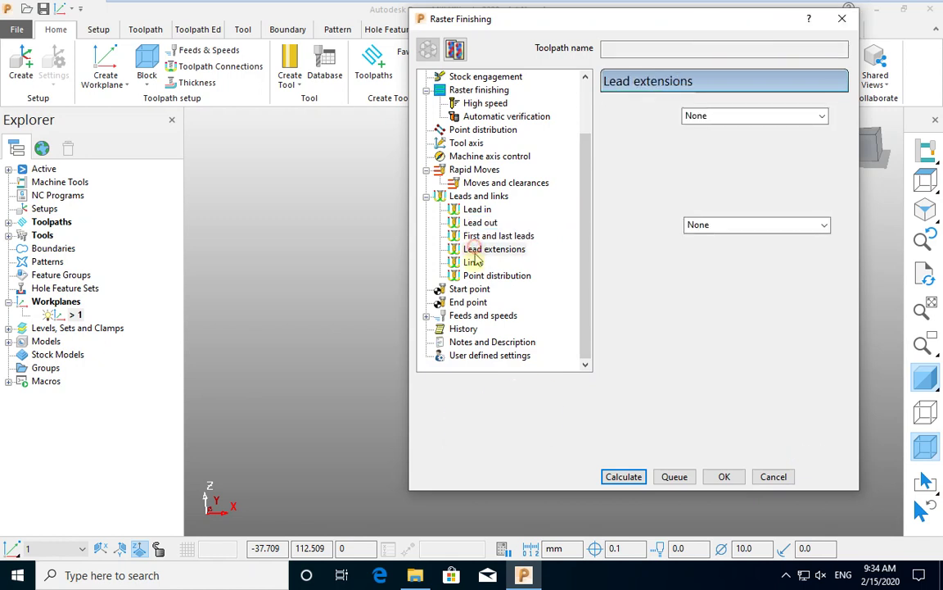
pyautogui.click(472, 263)
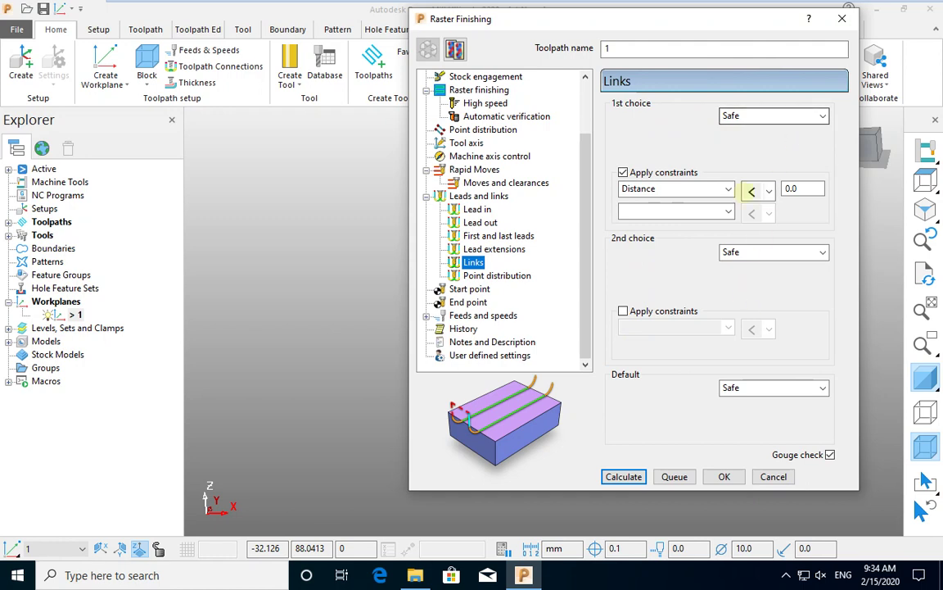
# Set the 1st choice link to On surface, with the constraint Distance < 15.
pyautogui.click(775, 116)
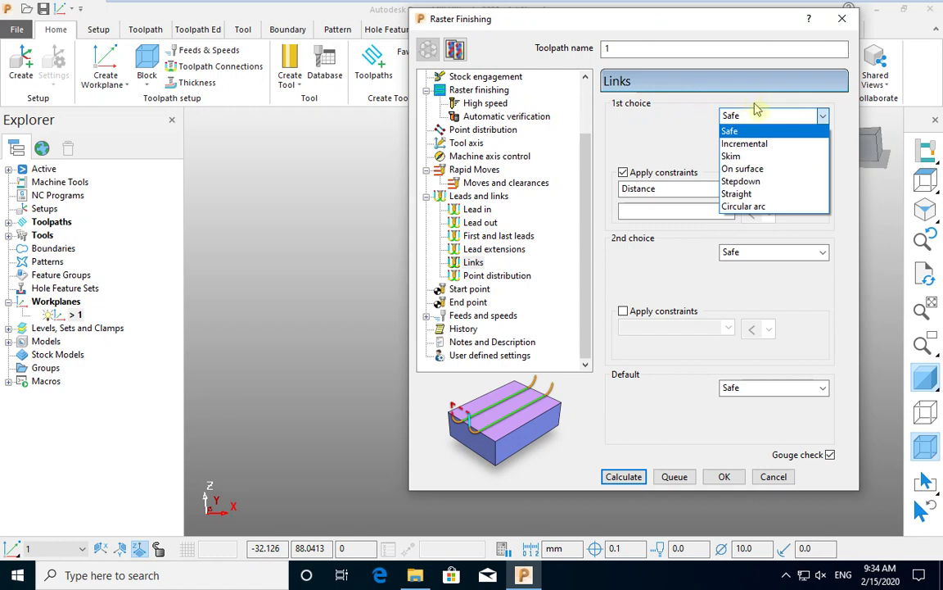
pyautogui.click(758, 170)
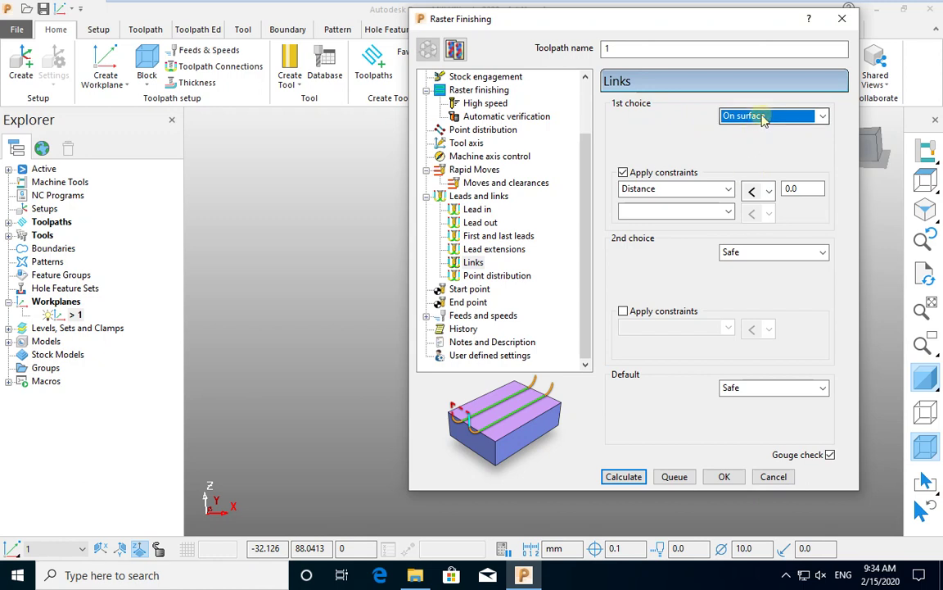
pyautogui.click(670, 190)
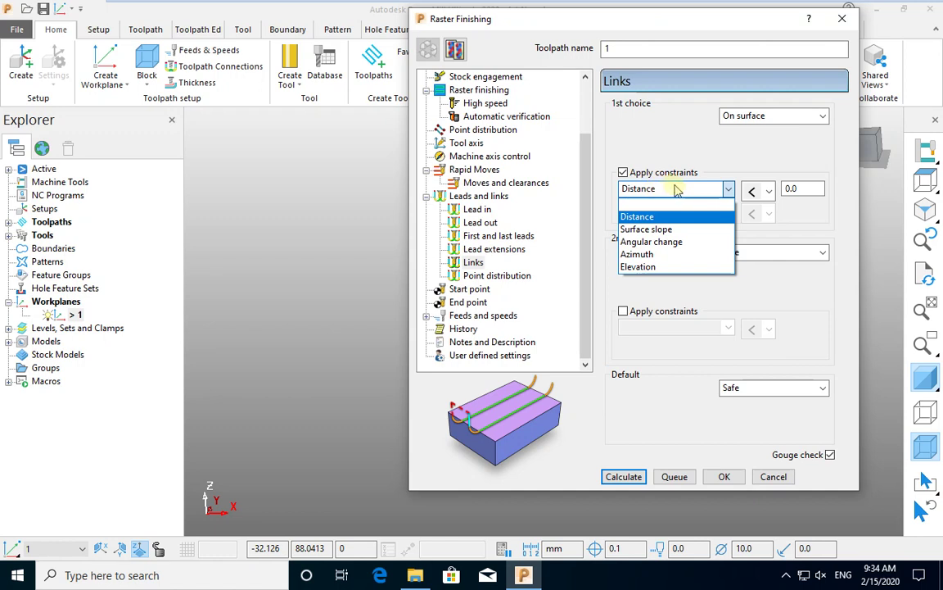
pyautogui.click(676, 189)
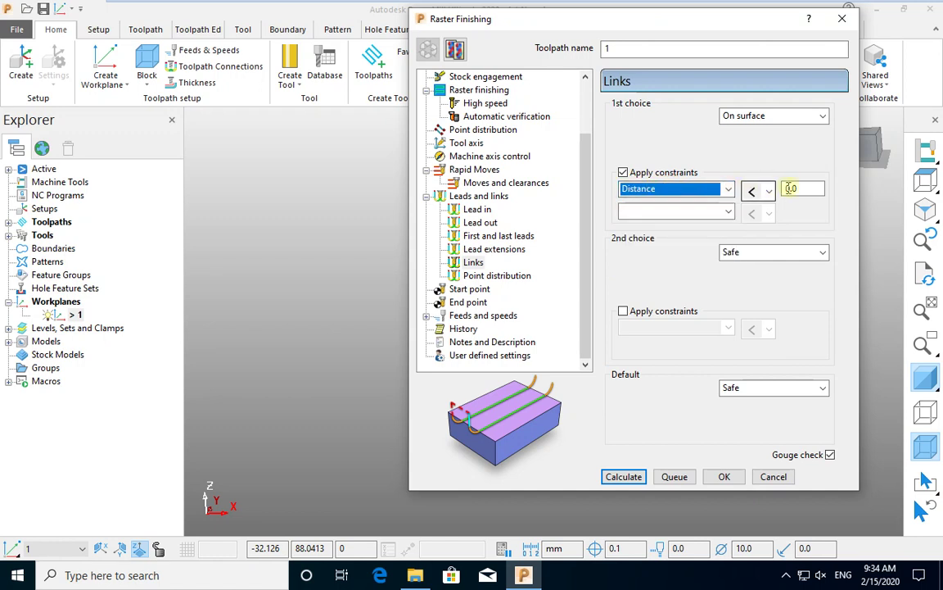
pyautogui.click(801, 188)
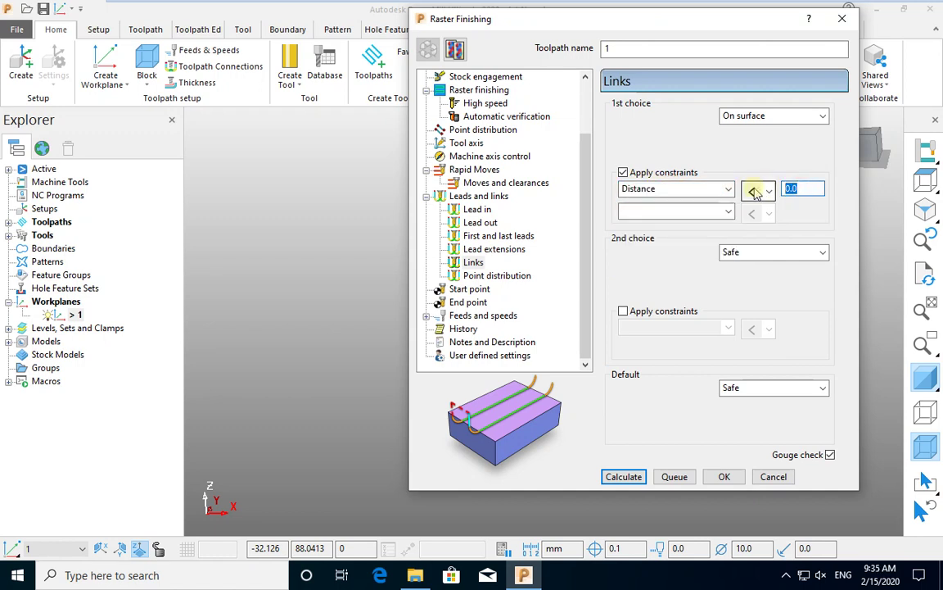
pyautogui.write('15')
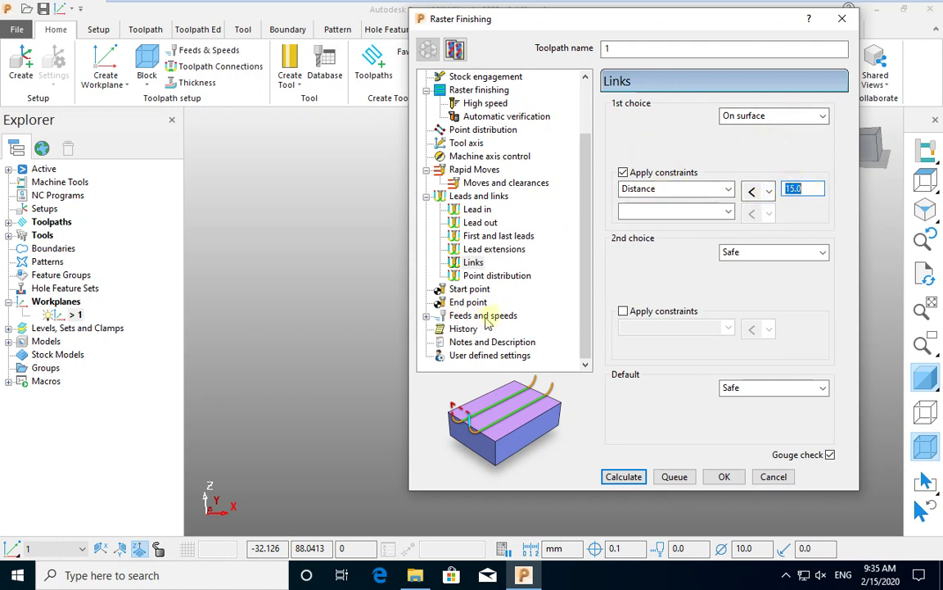
# Leave the 1st choice link's second constraint blank and move the Raster Finishing dialog clear of the model.
pyautogui.click(674, 212)
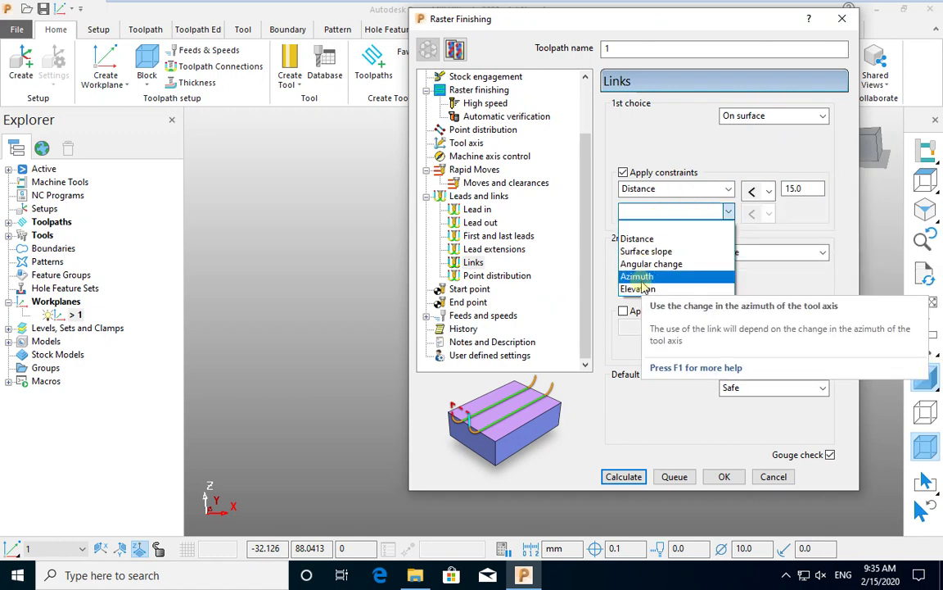
pyautogui.click(645, 215)
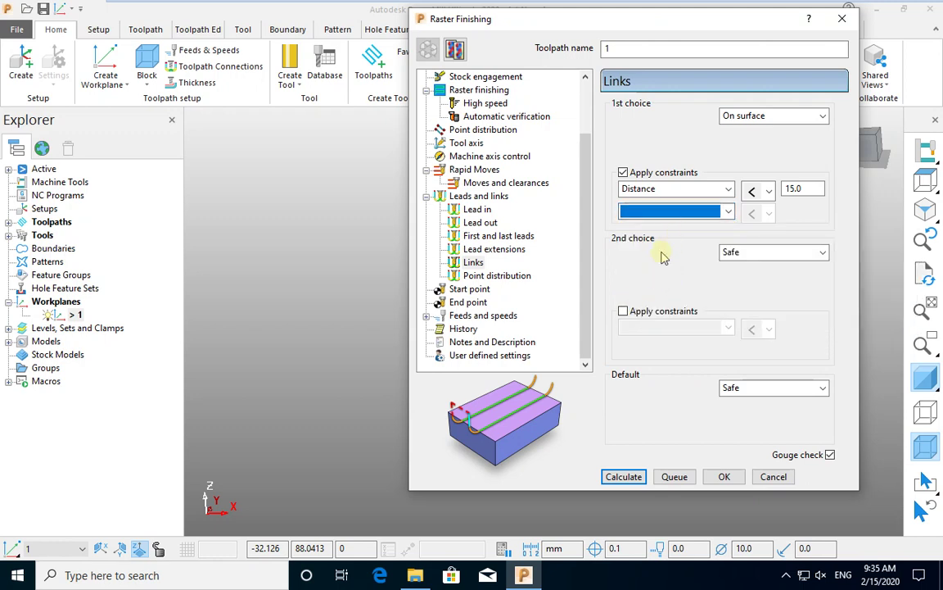
pyautogui.moveTo(587, 23); pyautogui.dragTo(236, 47)
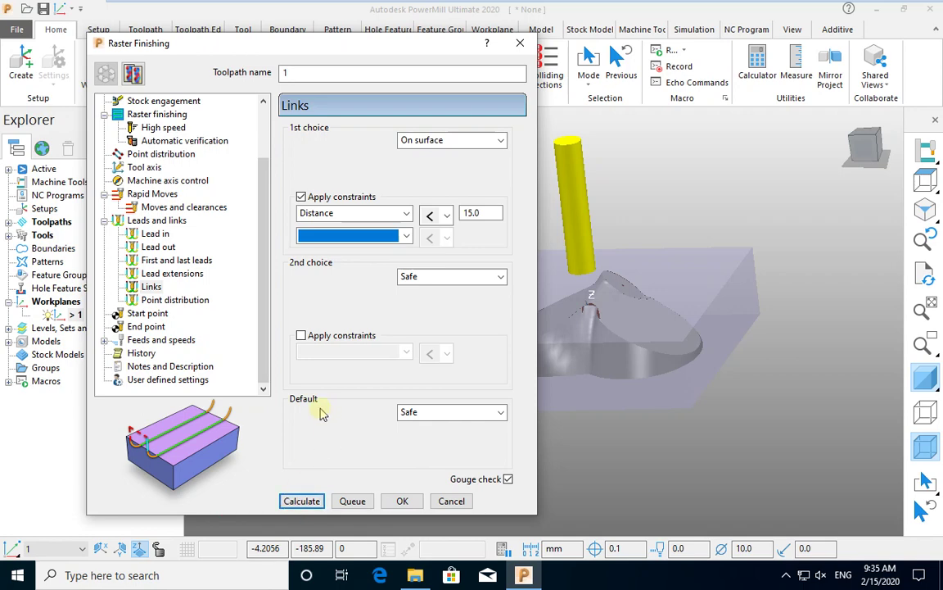
pyautogui.moveTo(325, 42)
pyautogui.mouseDown()
pyautogui.moveTo(927, 14)
pyautogui.moveTo(924, 26)
pyautogui.moveTo(823, 35)
pyautogui.moveTo(444, 26)
pyautogui.moveTo(333, 47)
pyautogui.mouseUp()
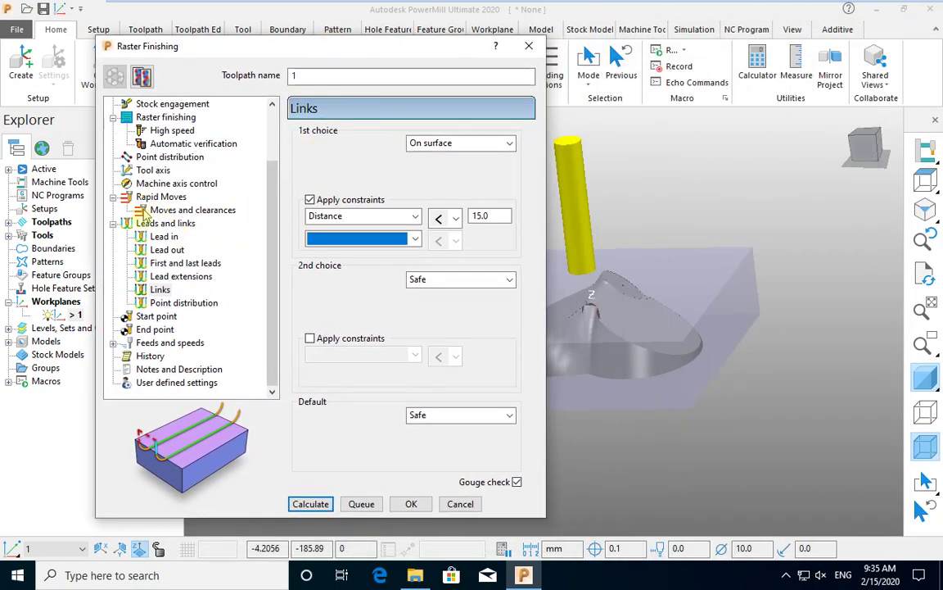
# Set raster finishing to a 270 angle, Lower right start corner, Two way style and 10 mm stepover.
pyautogui.click(135, 221)
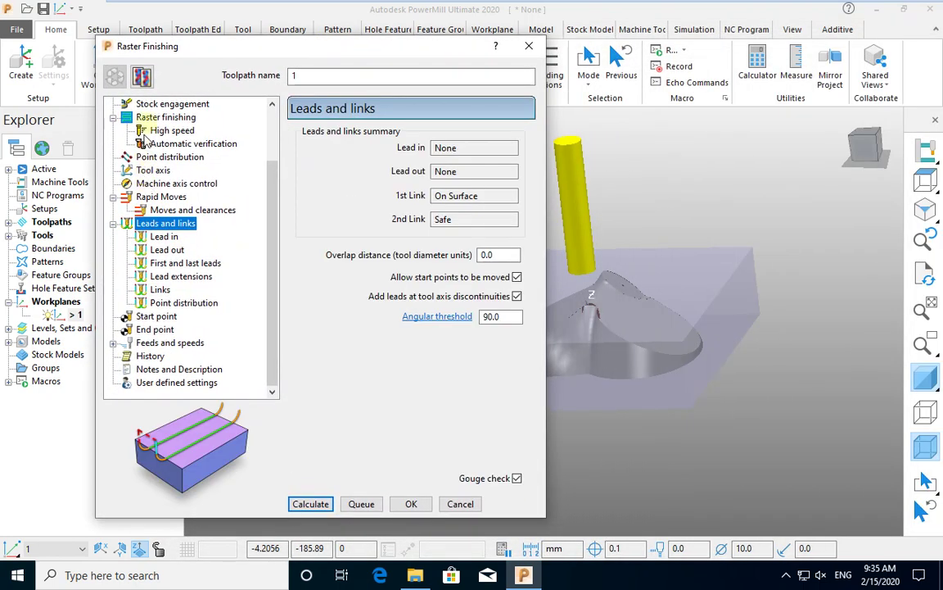
pyautogui.click(163, 117)
pyautogui.doubleClick(492, 157)
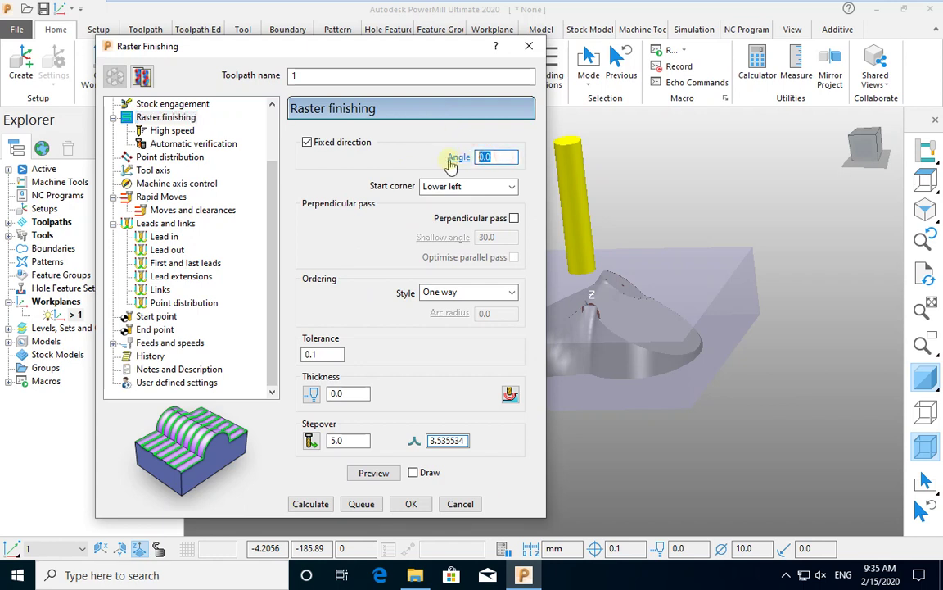
pyautogui.write('270')
pyautogui.click(459, 186)
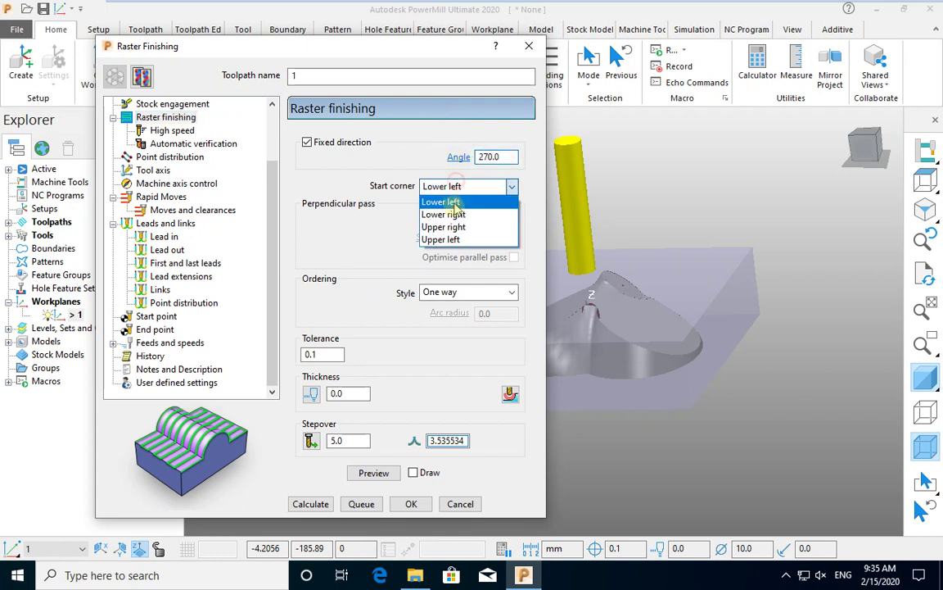
pyautogui.click(455, 214)
pyautogui.click(463, 292)
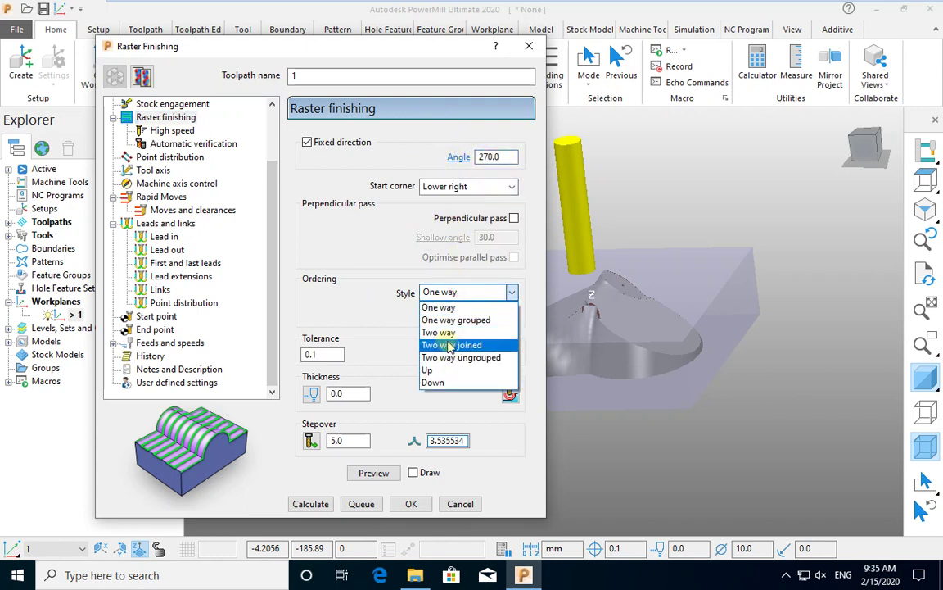
pyautogui.click(441, 334)
pyautogui.doubleClick(346, 440)
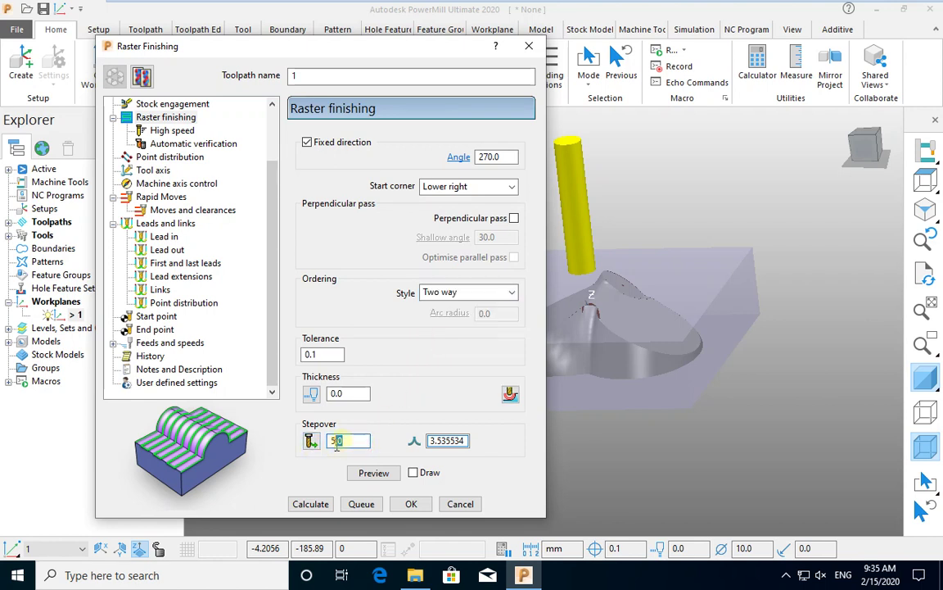
pyautogui.write('10')
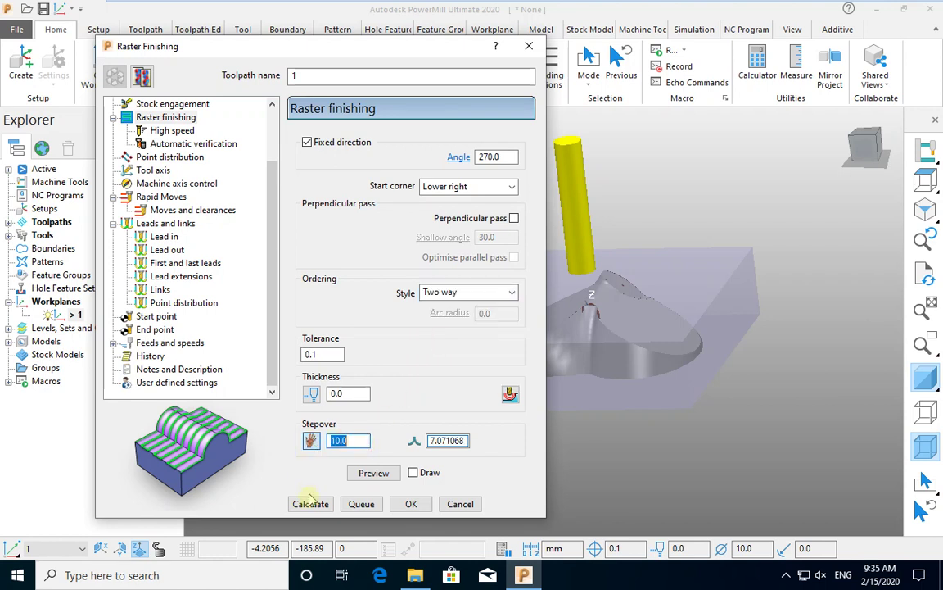
# Calculate the raster finishing toolpath and close its settings to inspect the passes on the model.
pyautogui.click(308, 503)
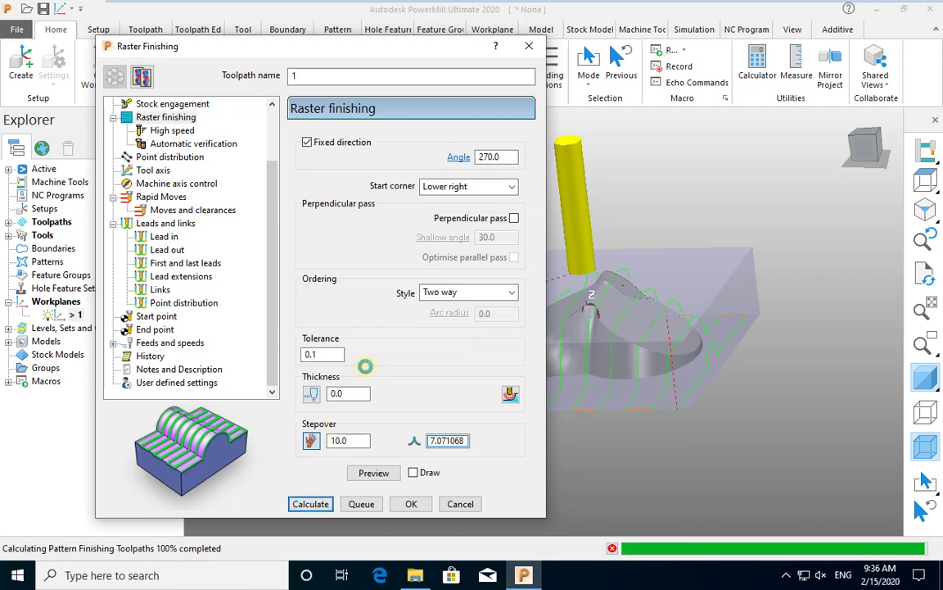
pyautogui.click(458, 503)
pyautogui.moveTo(602, 326); pyautogui.dragTo(480, 312, button='middle')
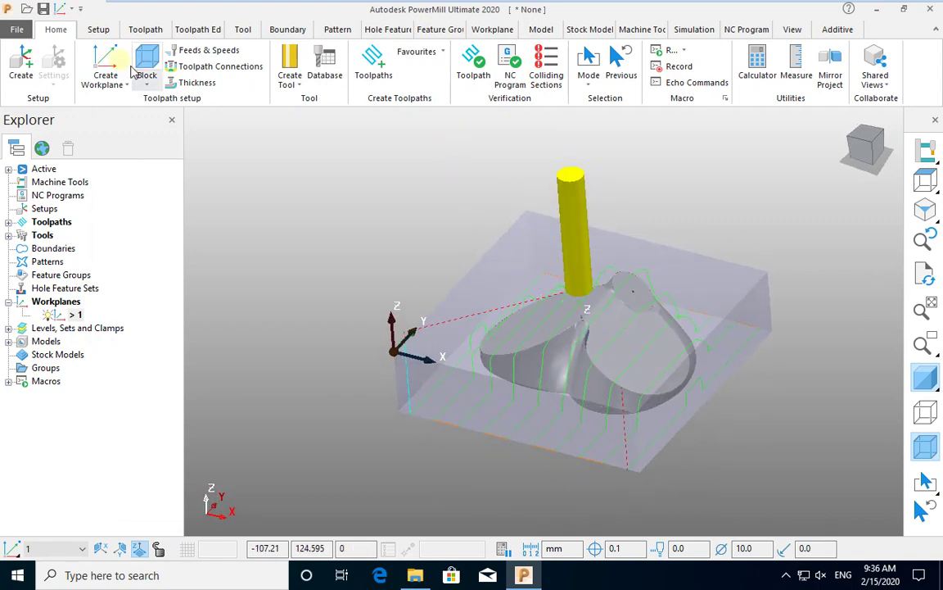
# Examine the Toolpath connections settings and the available toolpath editing tools.
pyautogui.click(190, 69)
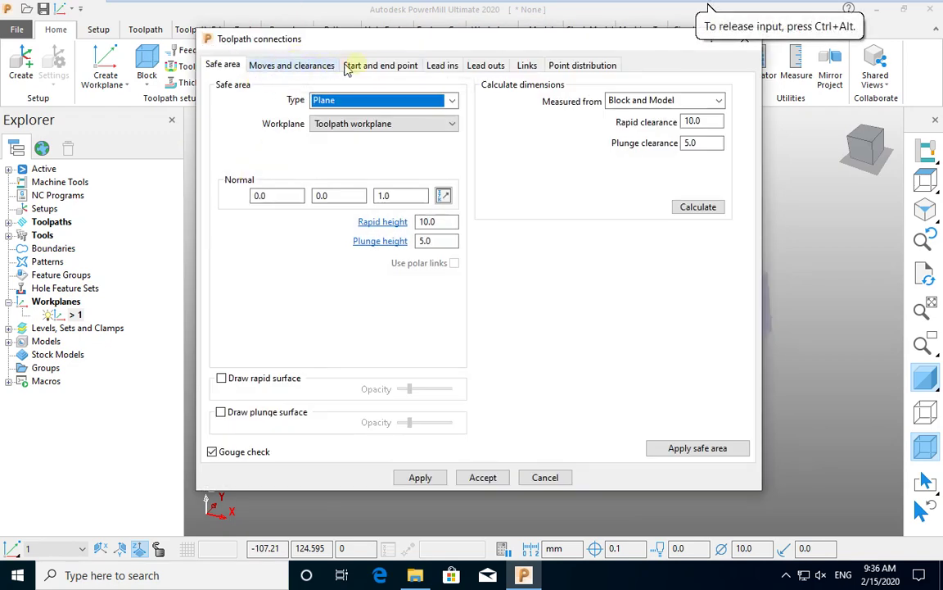
pyautogui.moveTo(674, 42); pyautogui.dragTo(622, 63)
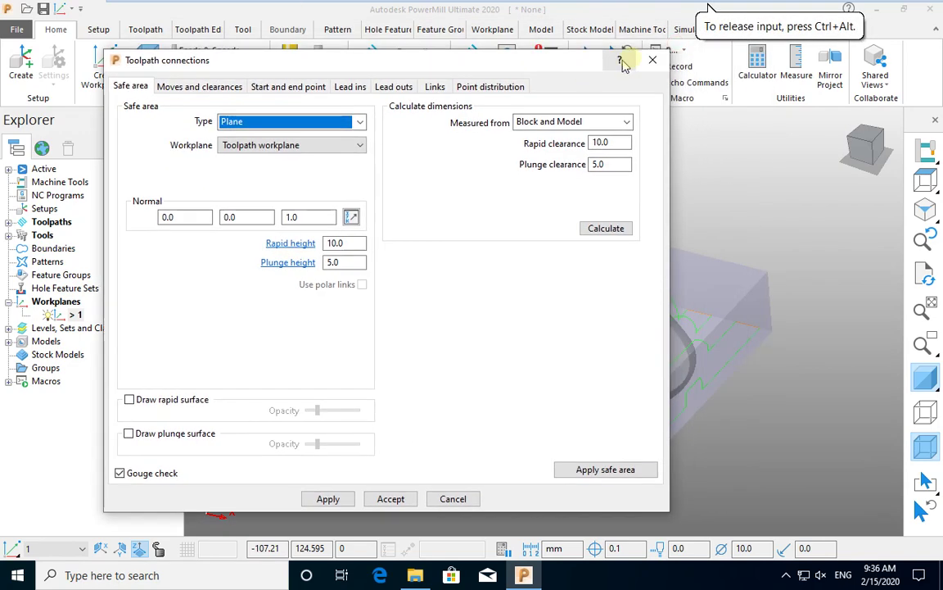
pyautogui.click(653, 60)
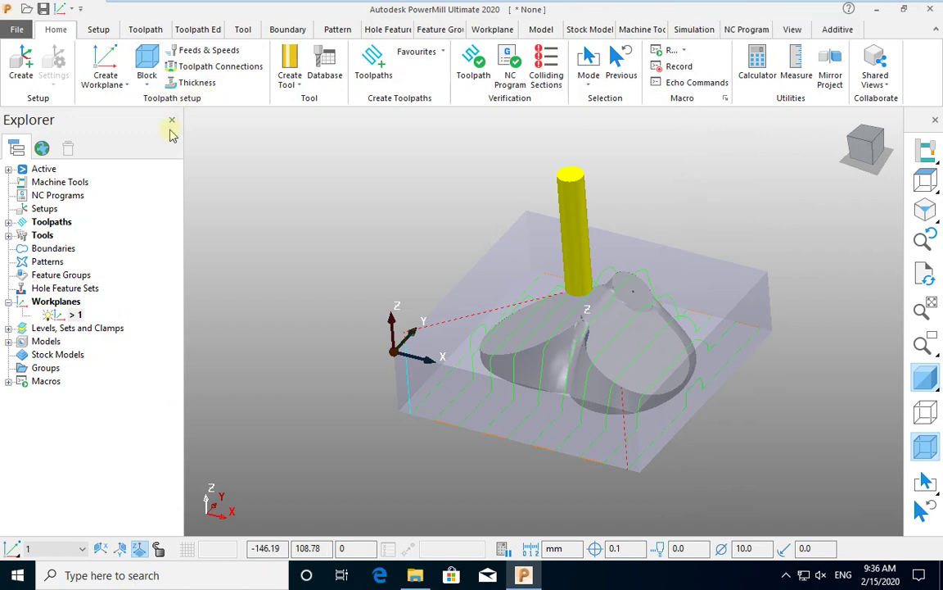
pyautogui.click(195, 30)
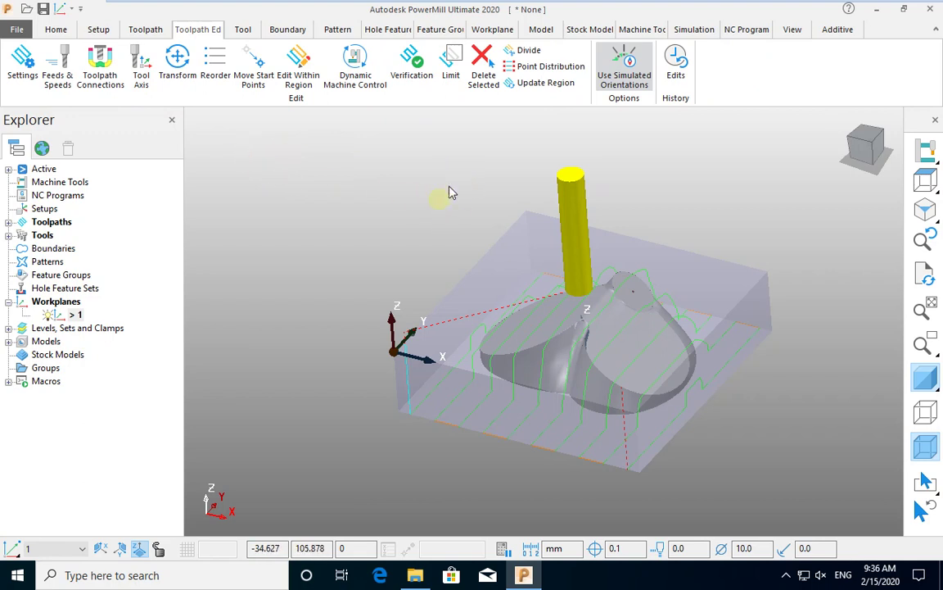
pyautogui.moveTo(391, 214); pyautogui.dragTo(585, 274, button='middle')
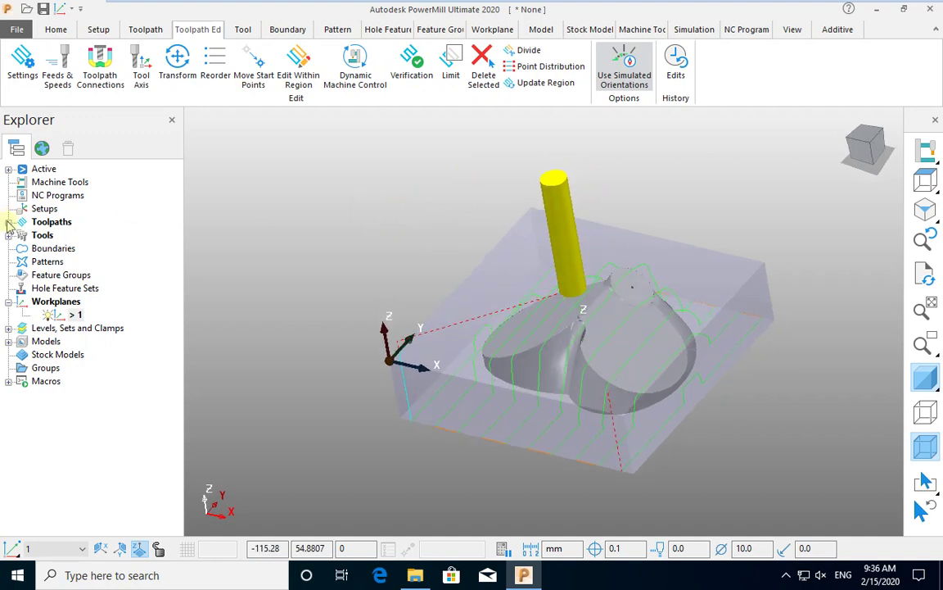
# List the toolpaths in the Explorer and hide the shaded model and block so only toolpath 1 shows.
pyautogui.click(8, 222)
pyautogui.moveTo(480, 330); pyautogui.dragTo(483, 311, button='middle')
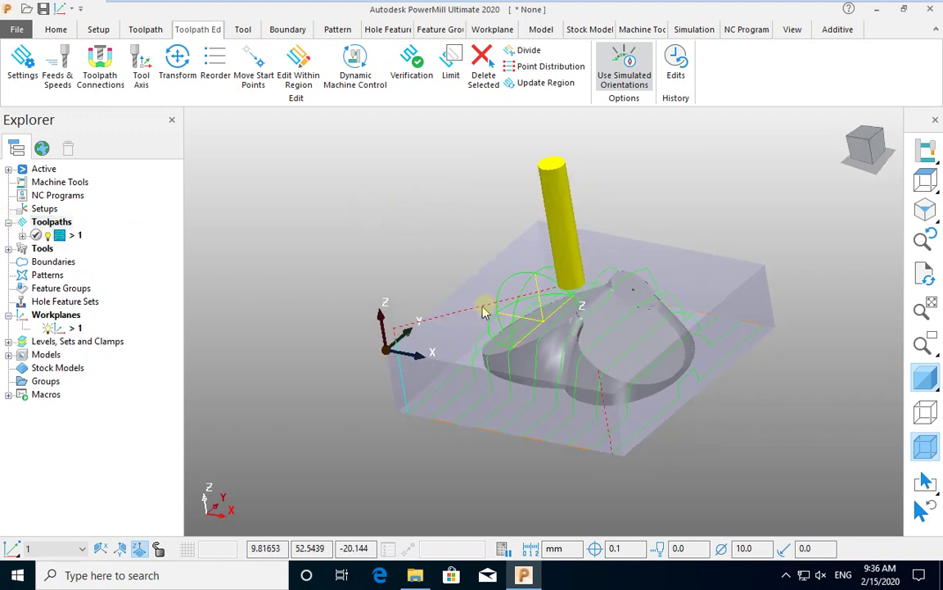
pyautogui.click(923, 443)
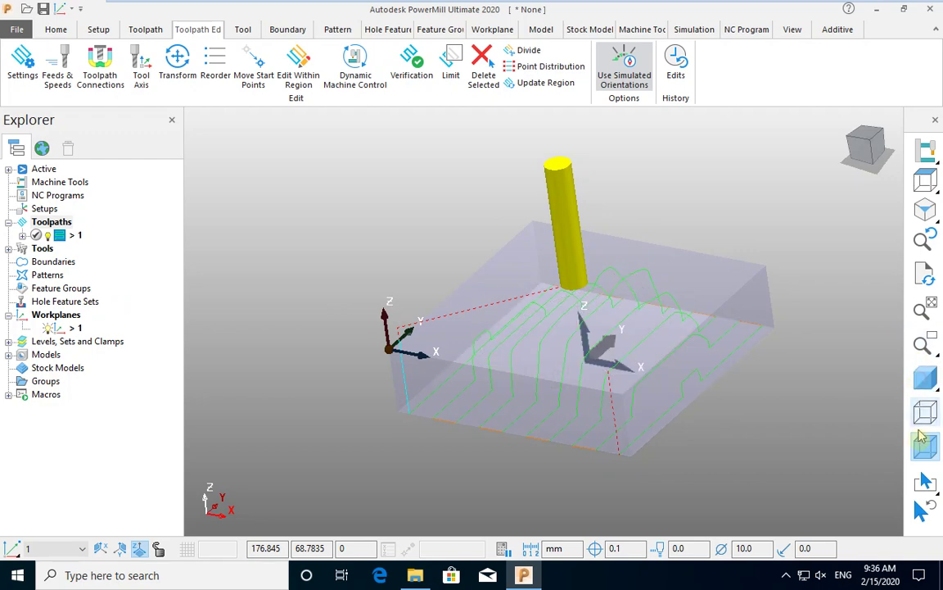
pyautogui.click(923, 442)
pyautogui.moveTo(550, 411); pyautogui.dragTo(593, 373, button='middle')
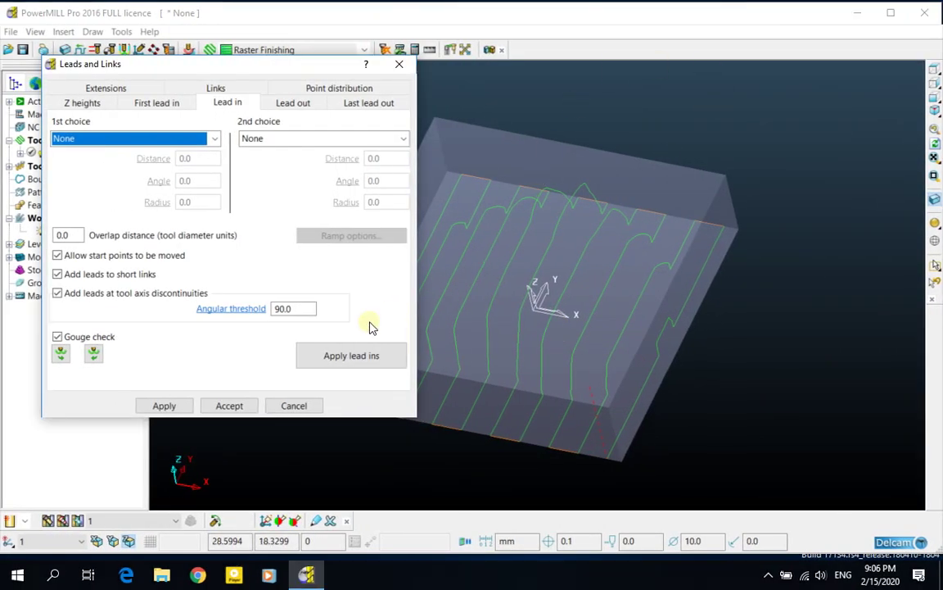
# Switch to PowerMILL Pro 2016, accept the Leads and Links settings, and compare its toolpath view with PowerMill 2020.
pyautogui.click(232, 405)
pyautogui.moveTo(362, 383); pyautogui.dragTo(411, 227, button='middle')
pyautogui.moveTo(471, 254); pyautogui.dragTo(504, 323, button='middle')
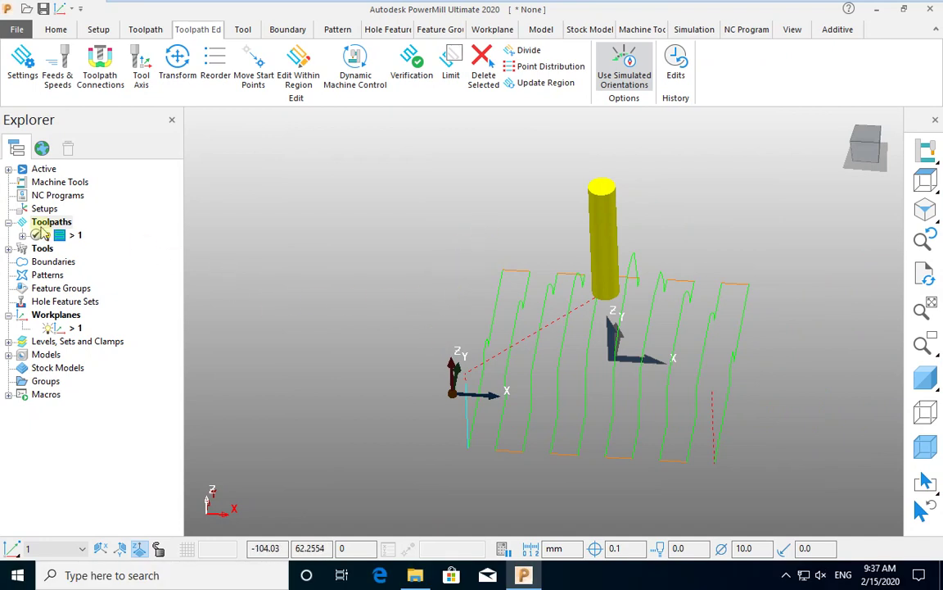
# Open the statistics of toolpath 1 in both PowerMill 2020 and PowerMILL Pro 2016 to compare lengths and times.
pyautogui.rightClick(68, 237)
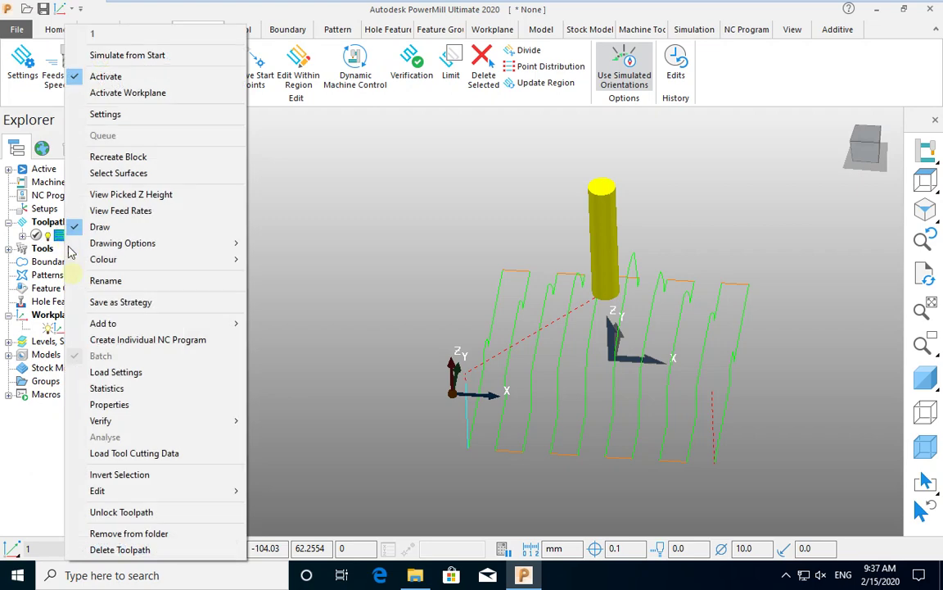
pyautogui.click(97, 388)
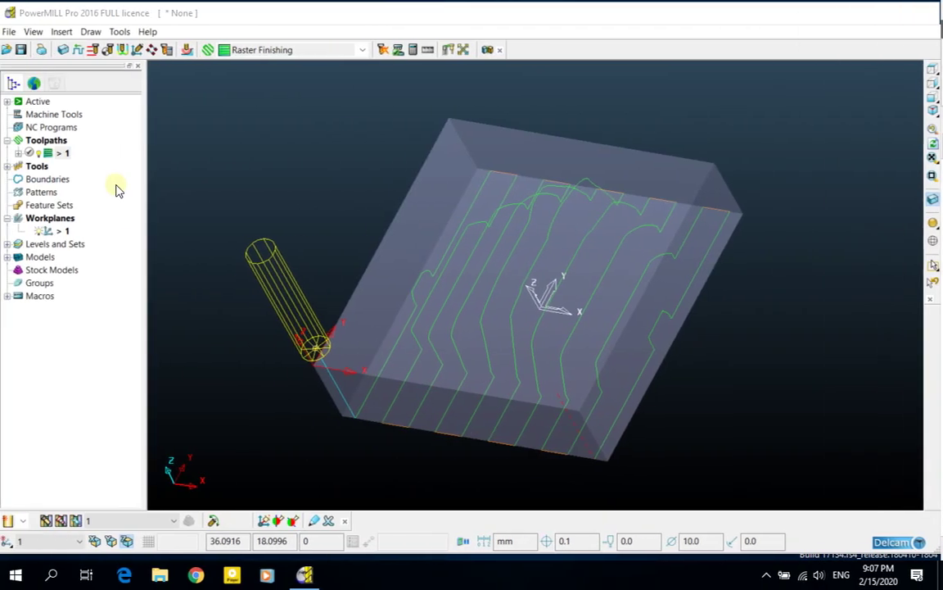
pyautogui.rightClick(45, 155)
pyautogui.click(82, 412)
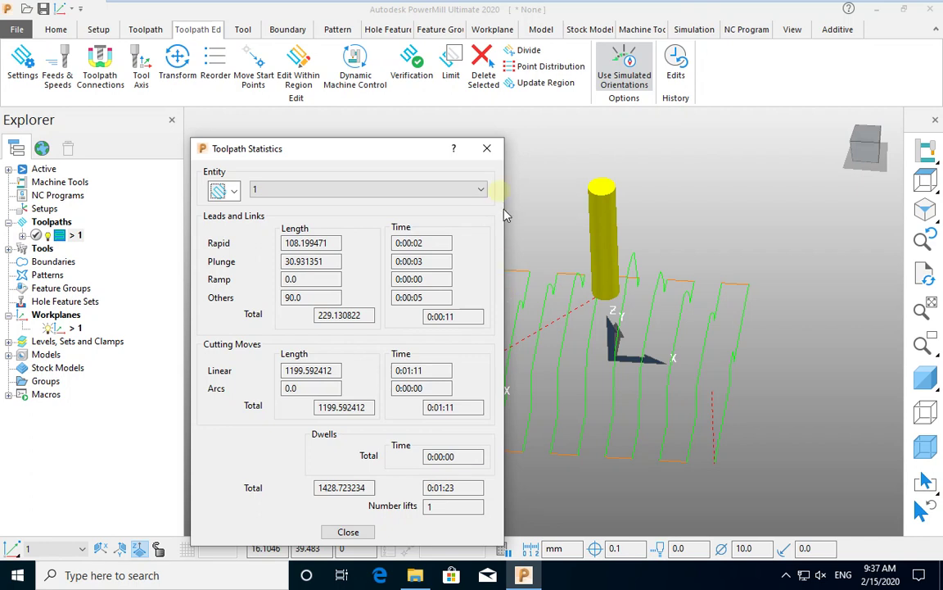
# Close the Toolpath Statistics dialogs in both PowerMill 2020 and PowerMILL 2016.
pyautogui.click(486, 148)
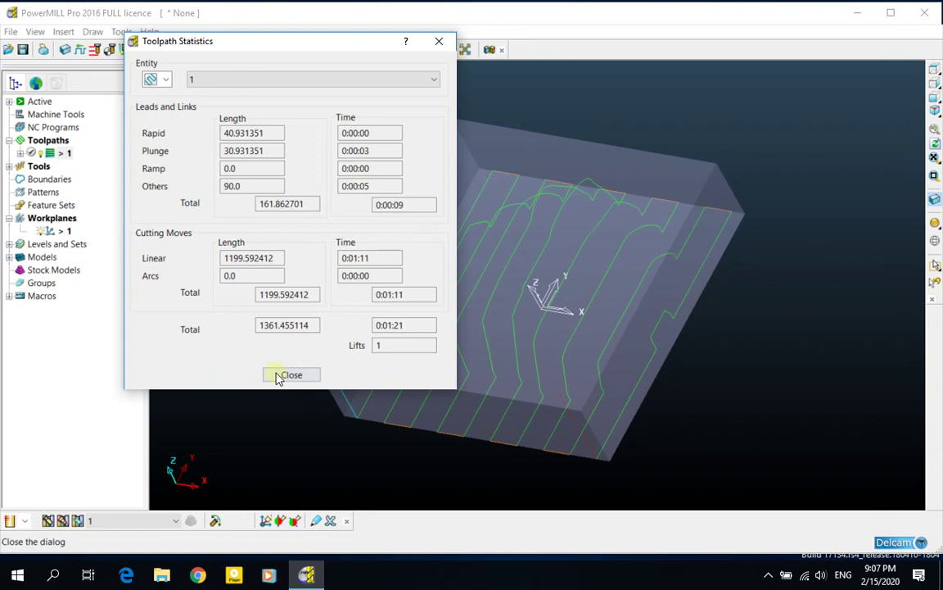
pyautogui.click(284, 377)
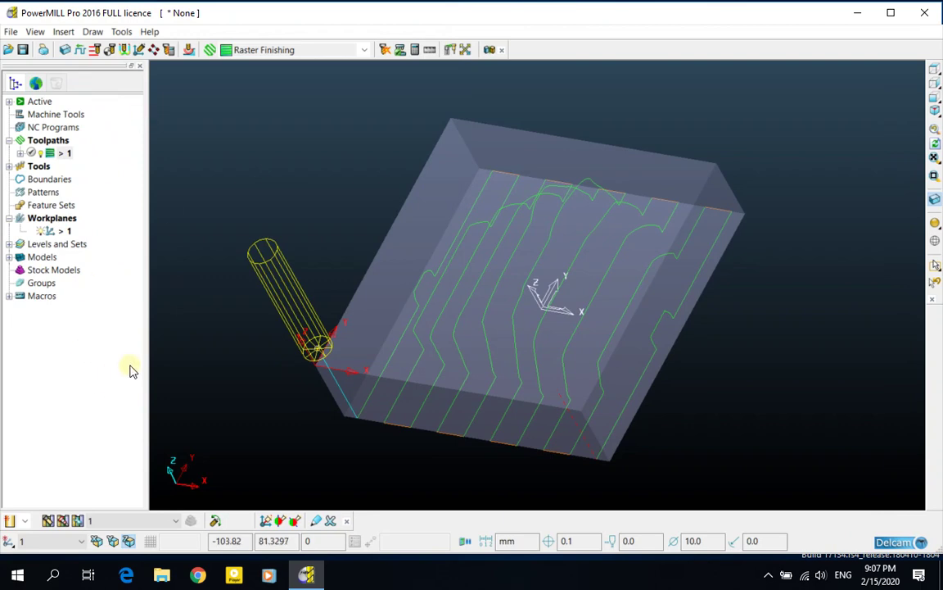
pyautogui.click(40, 128)
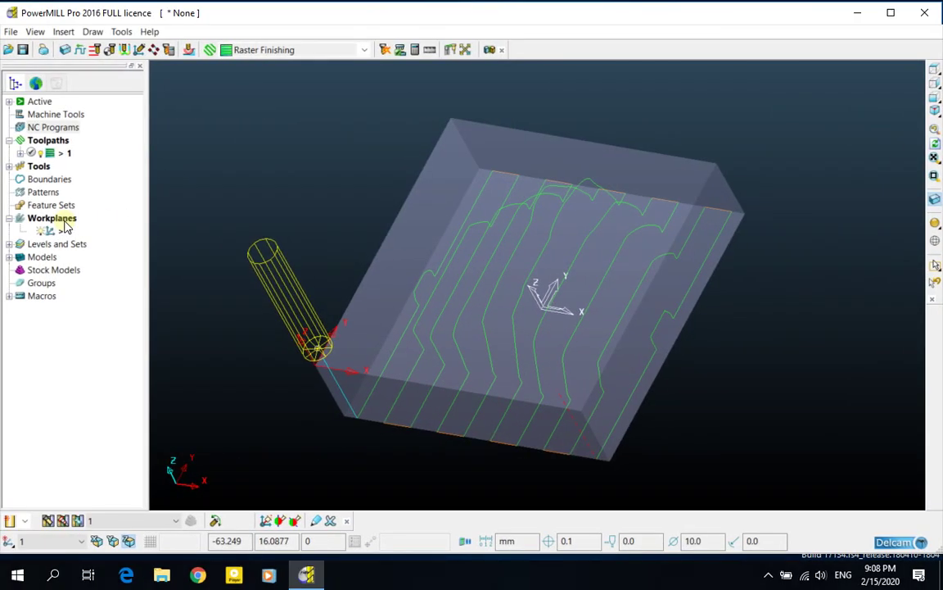
pyautogui.rightClick(64, 132)
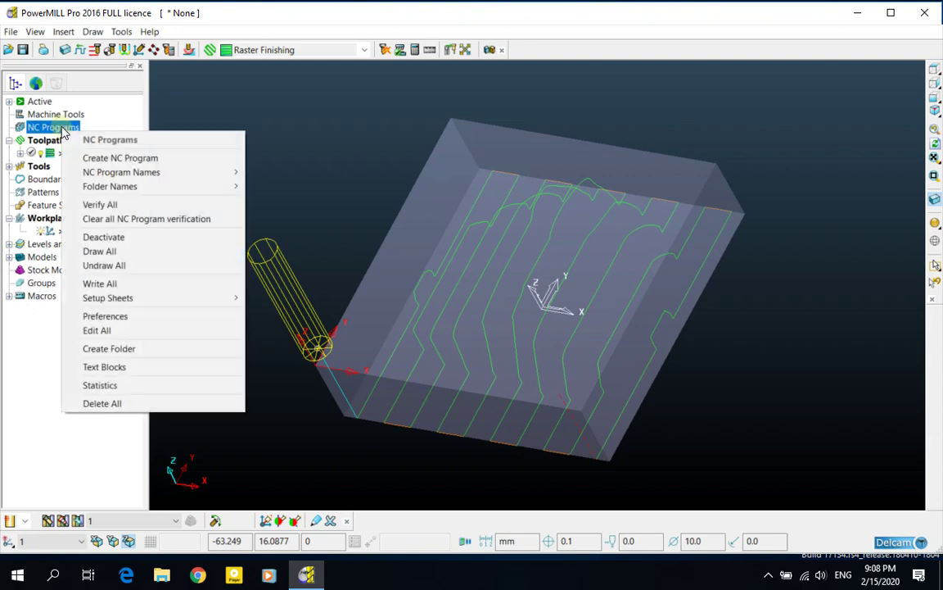
pyautogui.click(270, 109)
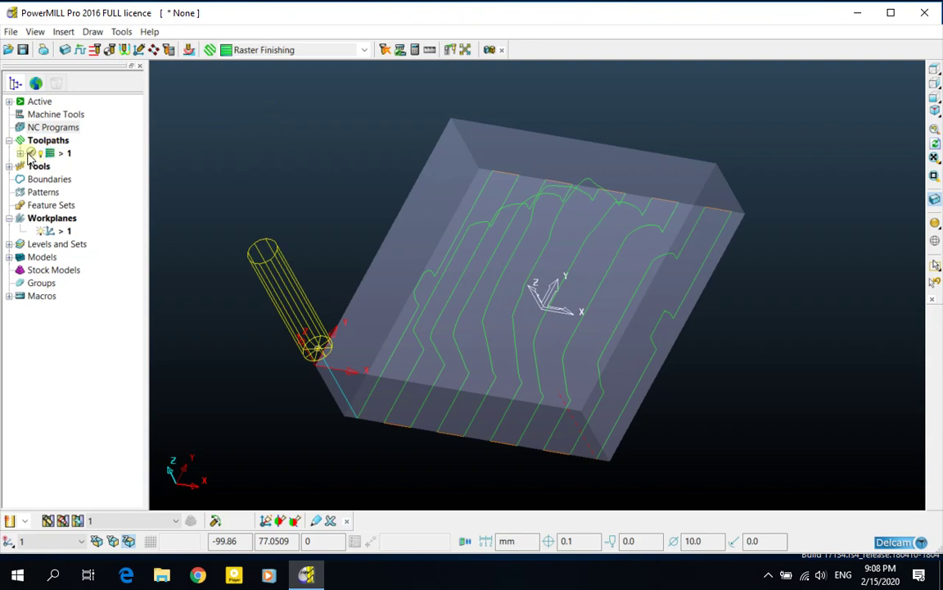
# Create an NC program and look through the machine option files in the ductpost folder without choosing one.
pyautogui.rightClick(43, 129)
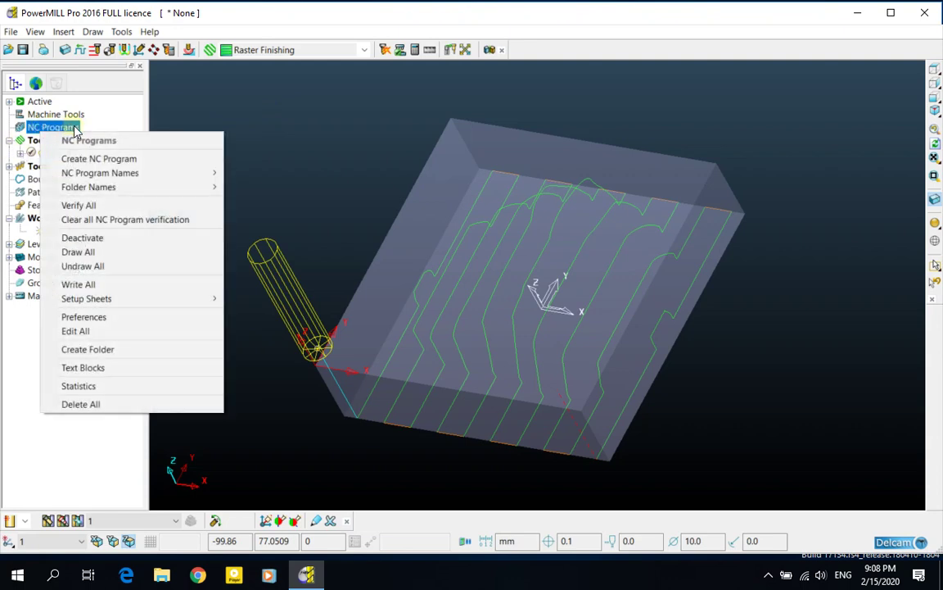
pyautogui.click(99, 158)
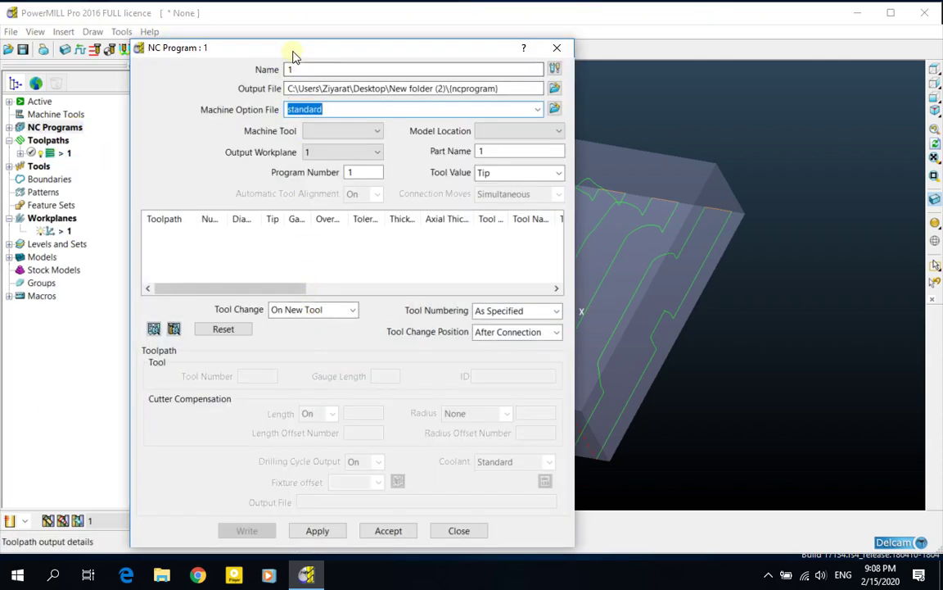
pyautogui.moveTo(297, 52); pyautogui.dragTo(437, 46)
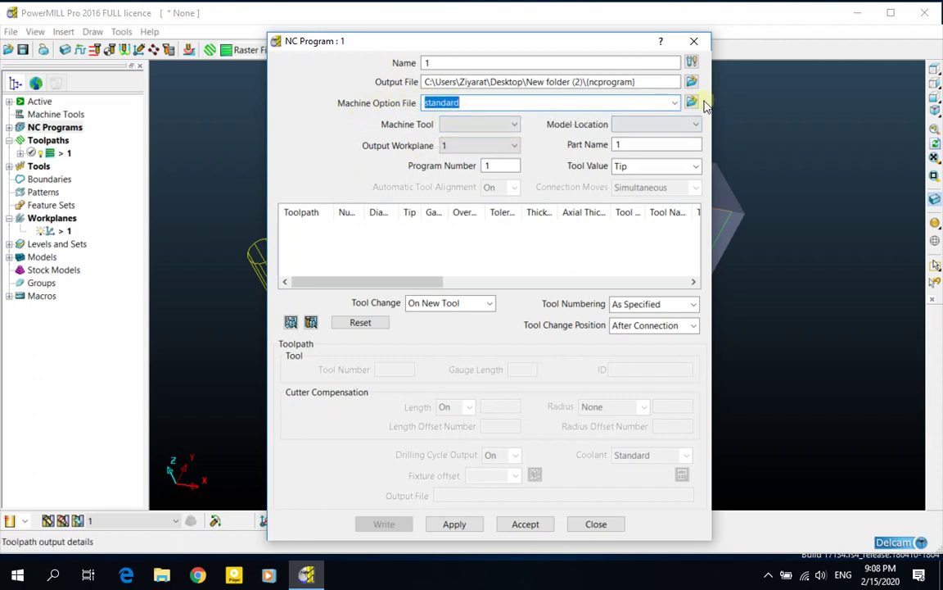
pyautogui.click(692, 105)
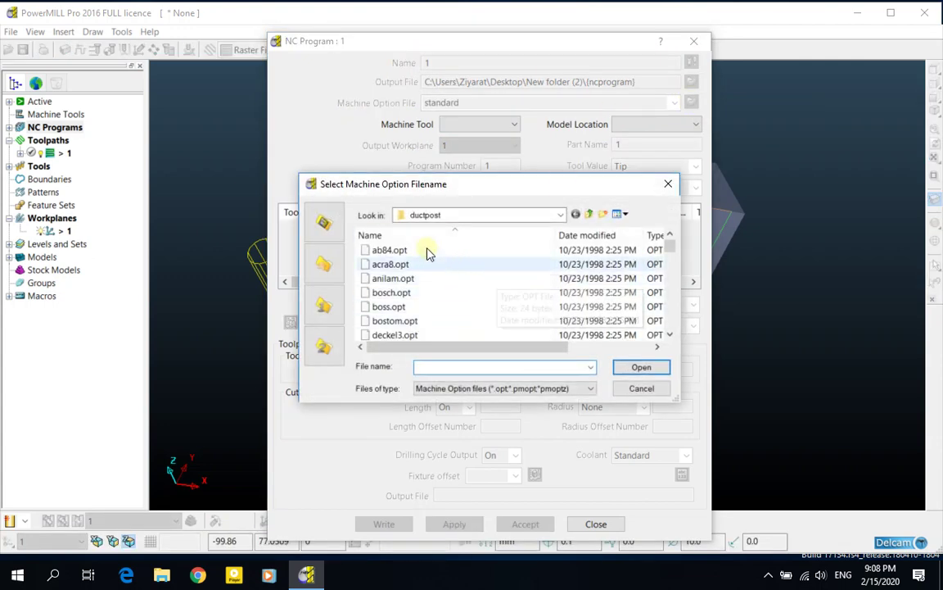
pyautogui.click(648, 388)
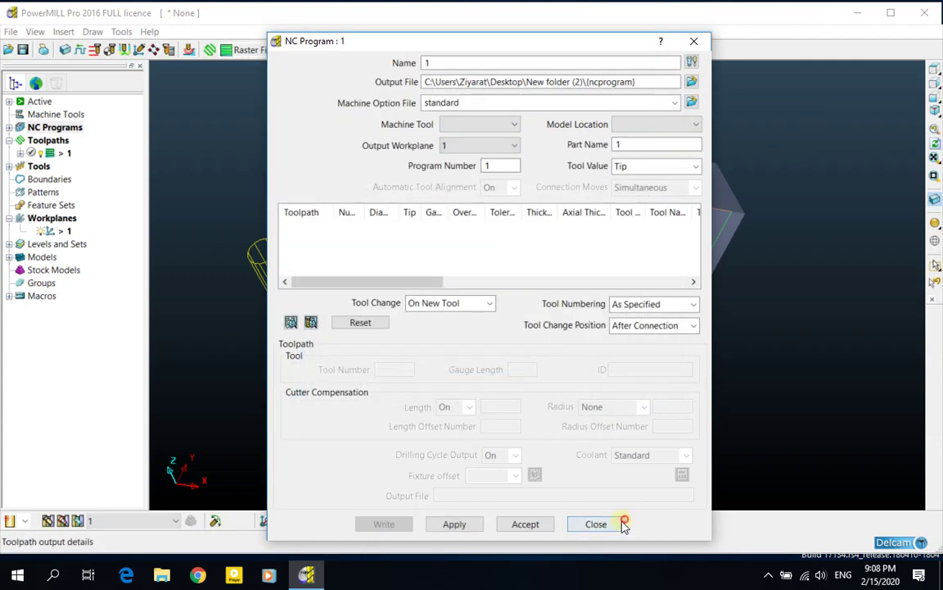
pyautogui.click(598, 525)
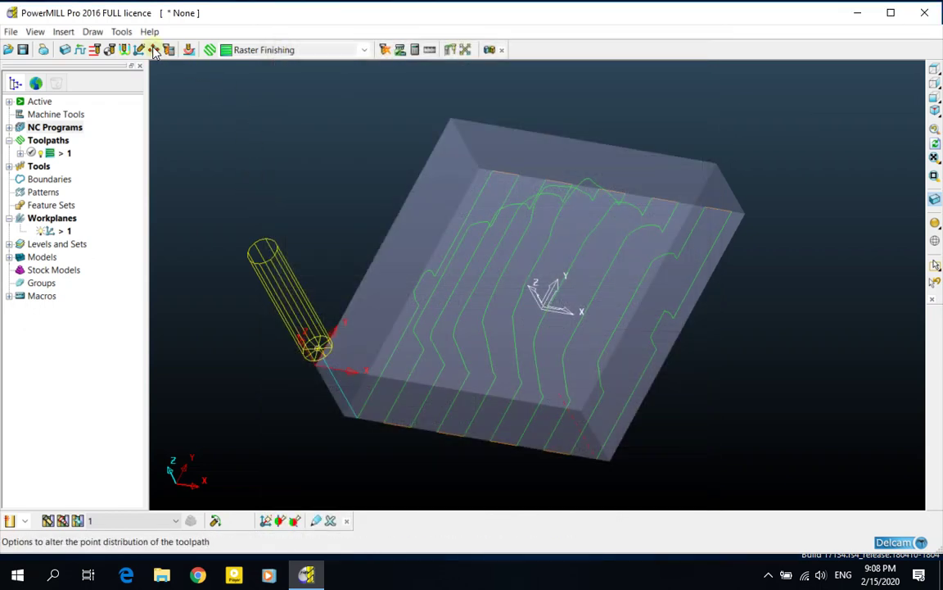
# Display the folder path assigned to Option Files in the customised PowerMILL paths.
pyautogui.click(128, 34)
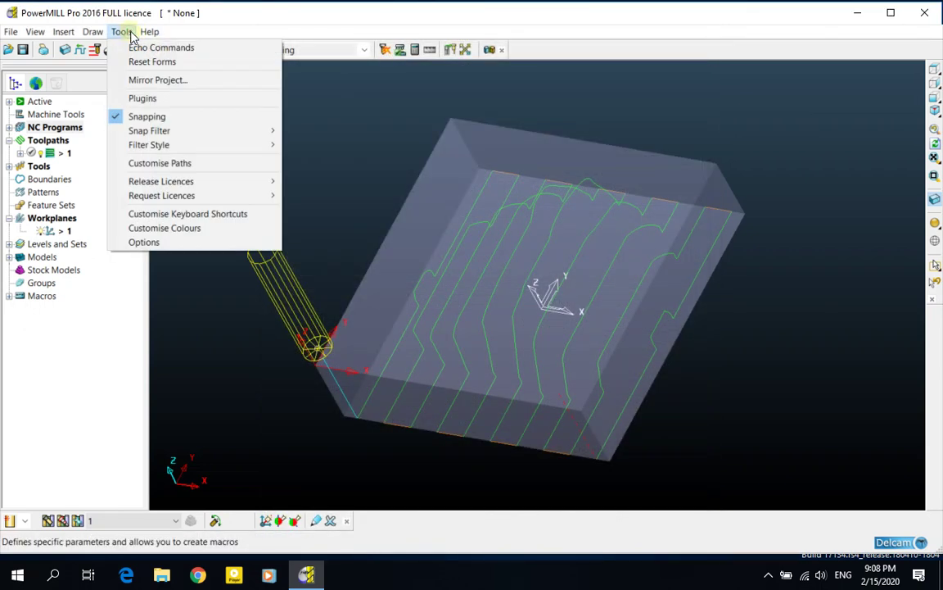
pyautogui.click(168, 163)
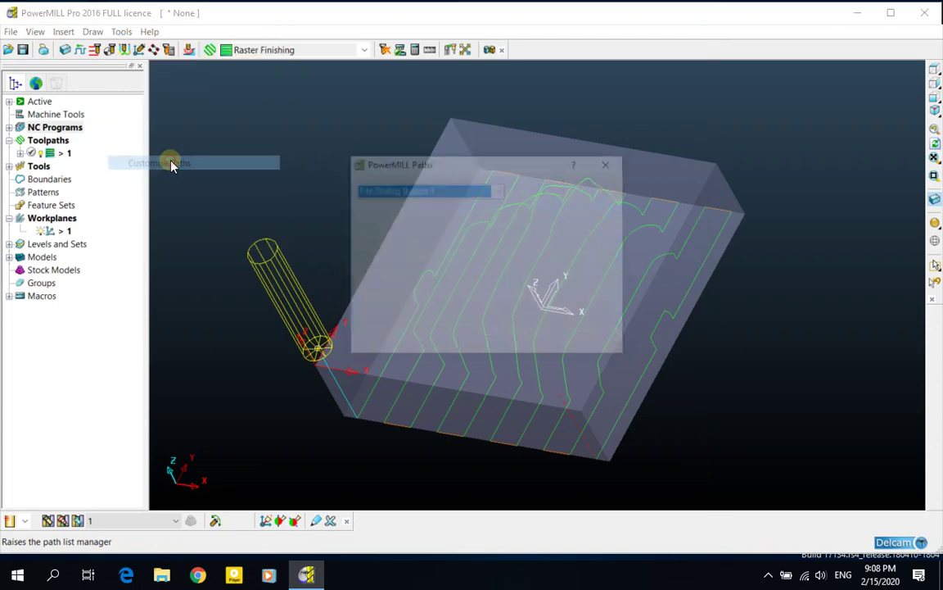
pyautogui.moveTo(431, 168); pyautogui.dragTo(340, 93)
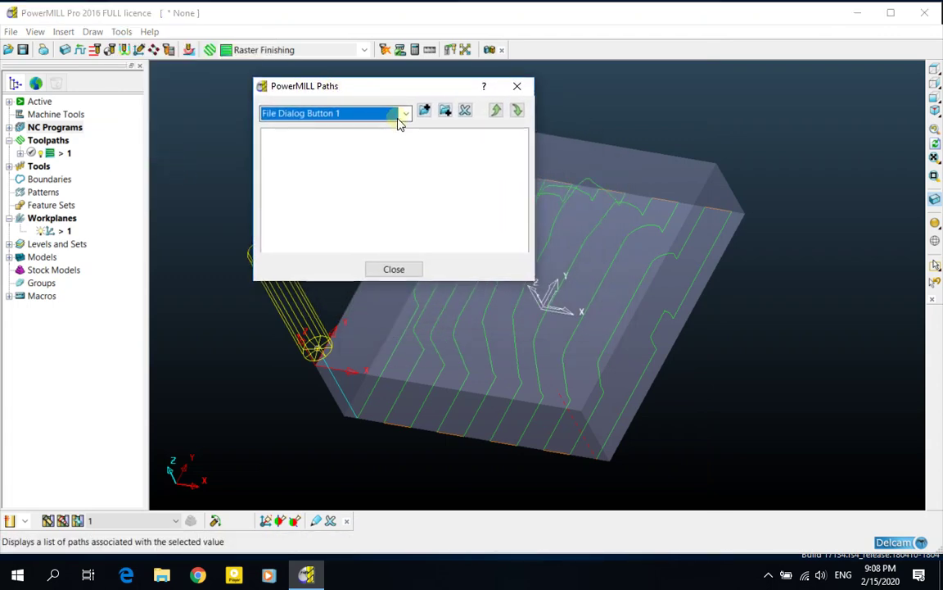
pyautogui.click(404, 115)
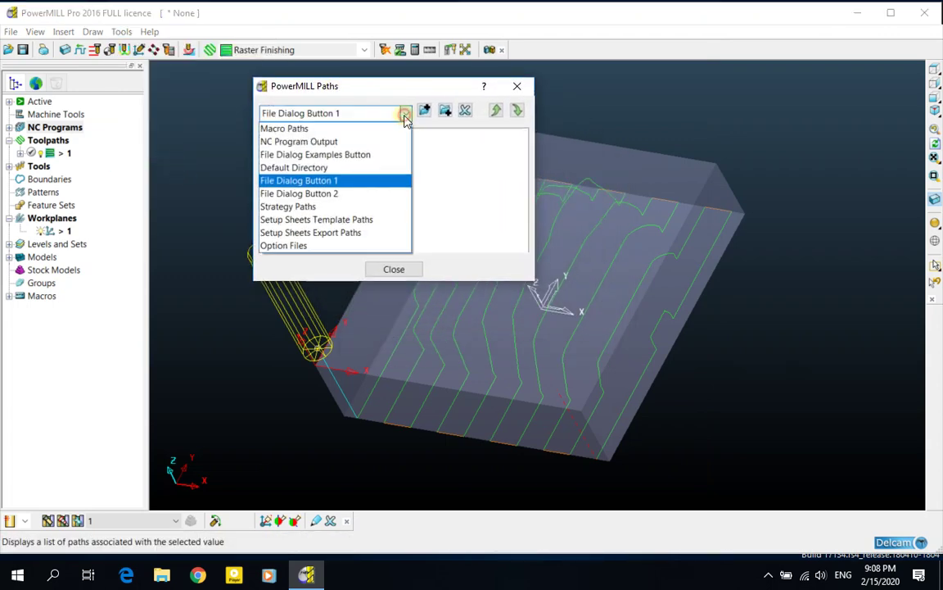
pyautogui.click(322, 245)
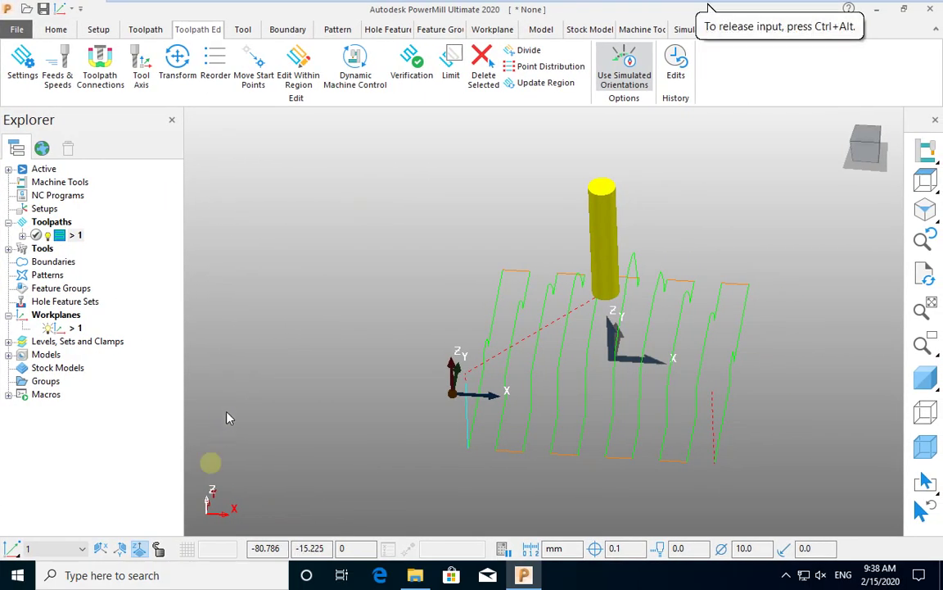
# Switch to File Explorer to examine the option files in the ductpost folder, and close the PowerMILL Paths dialog.
pyautogui.click(402, 578)
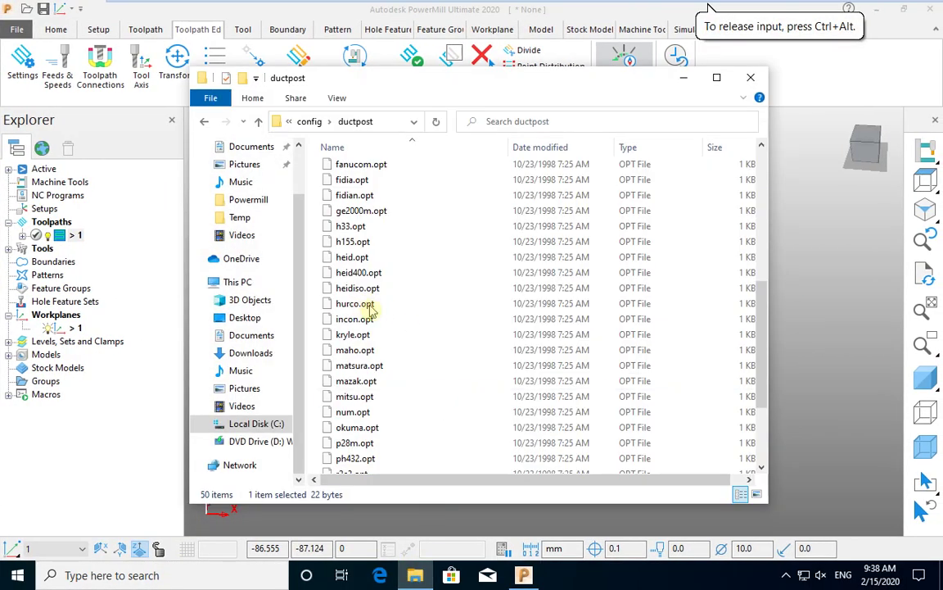
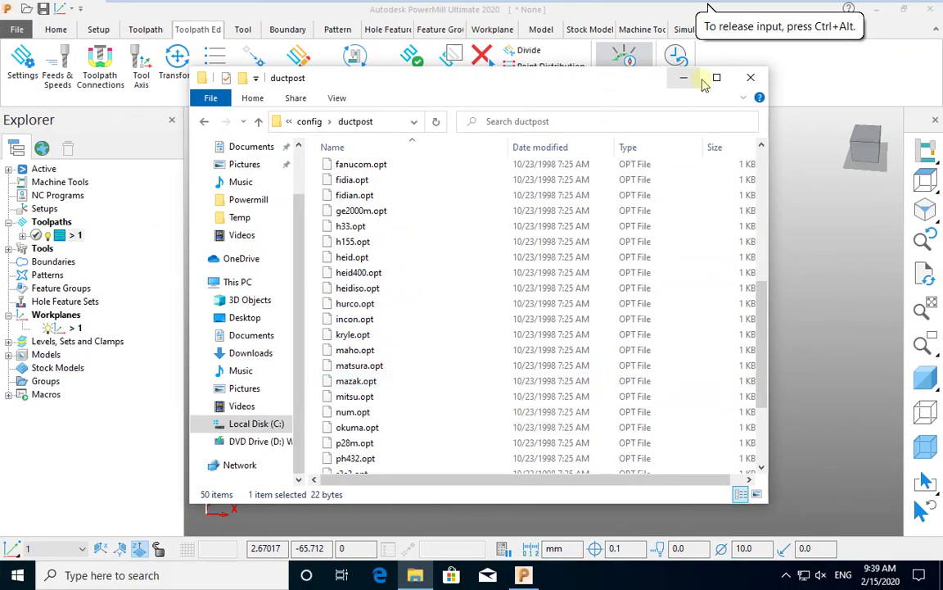
pyautogui.click(684, 78)
pyautogui.click(56, 28)
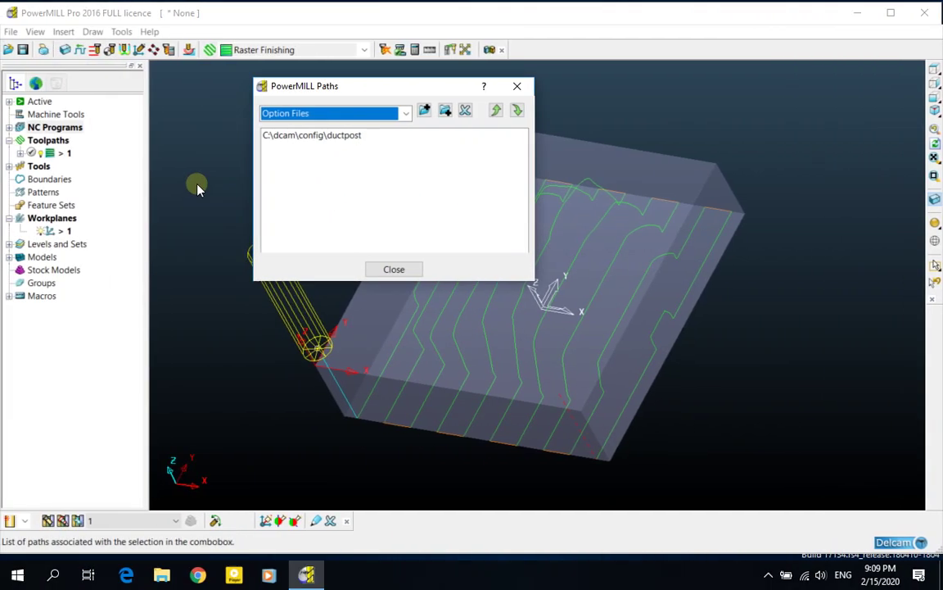
pyautogui.click(394, 268)
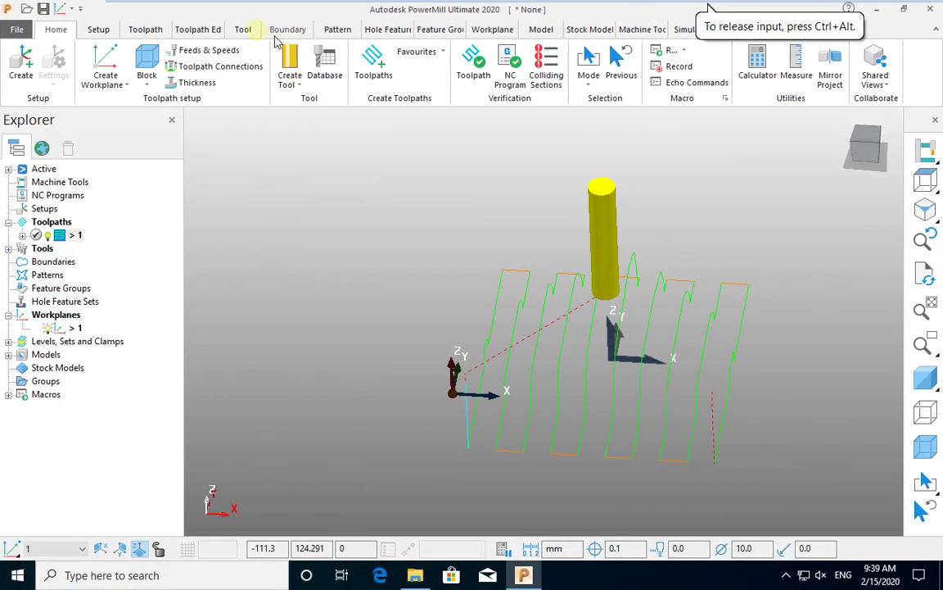
pyautogui.click(243, 29)
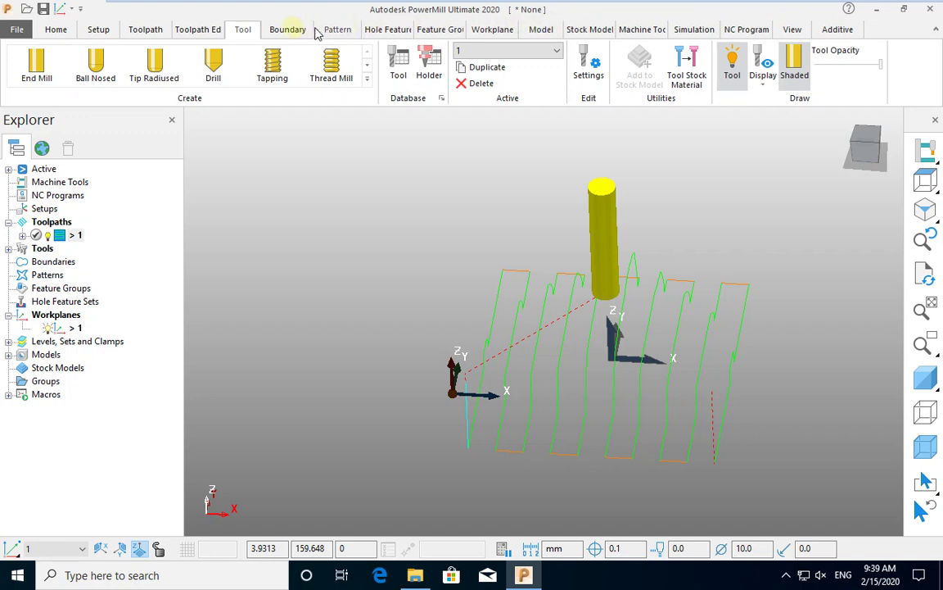
pyautogui.click(176, 28)
pyautogui.click(152, 31)
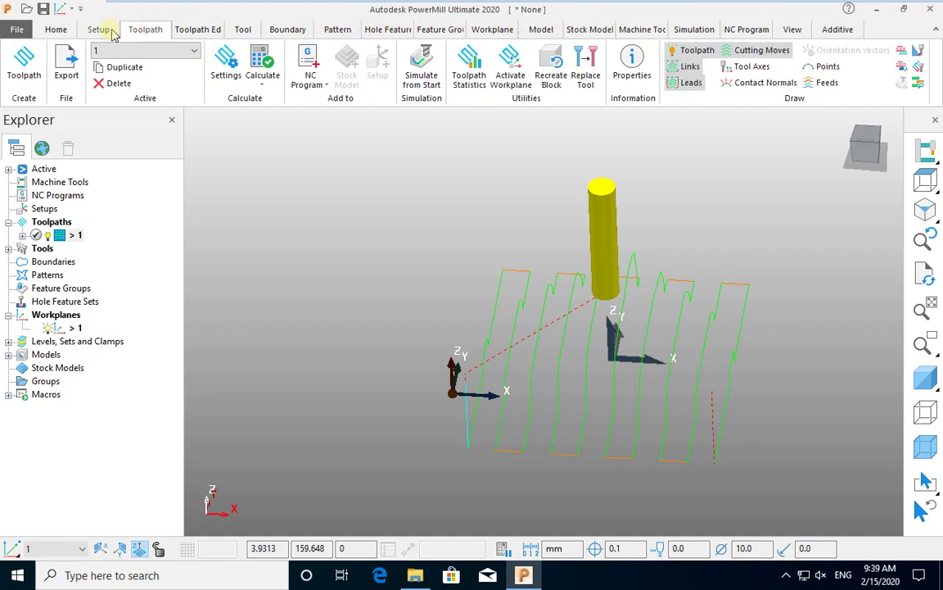
pyautogui.click(101, 32)
pyautogui.click(123, 32)
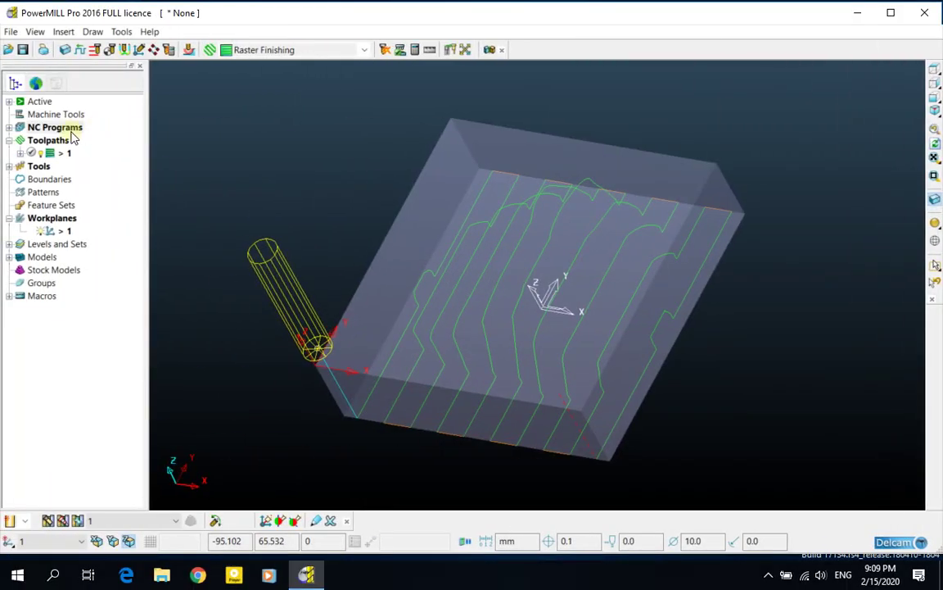
# Expand the NC programs in PowerMILL 2016 and review the settings of NC program 1.
pyautogui.doubleClick(18, 130)
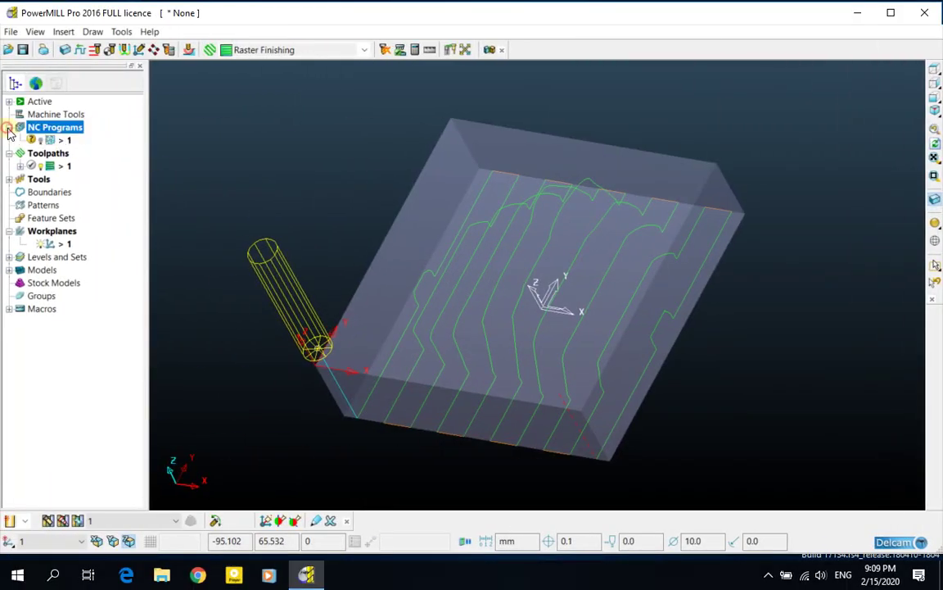
pyautogui.rightClick(59, 141)
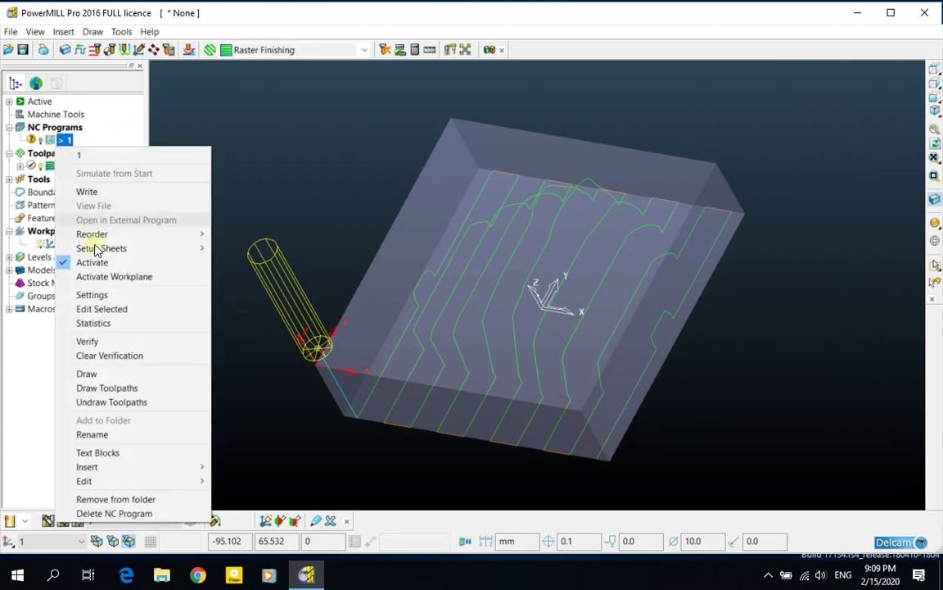
pyautogui.click(103, 294)
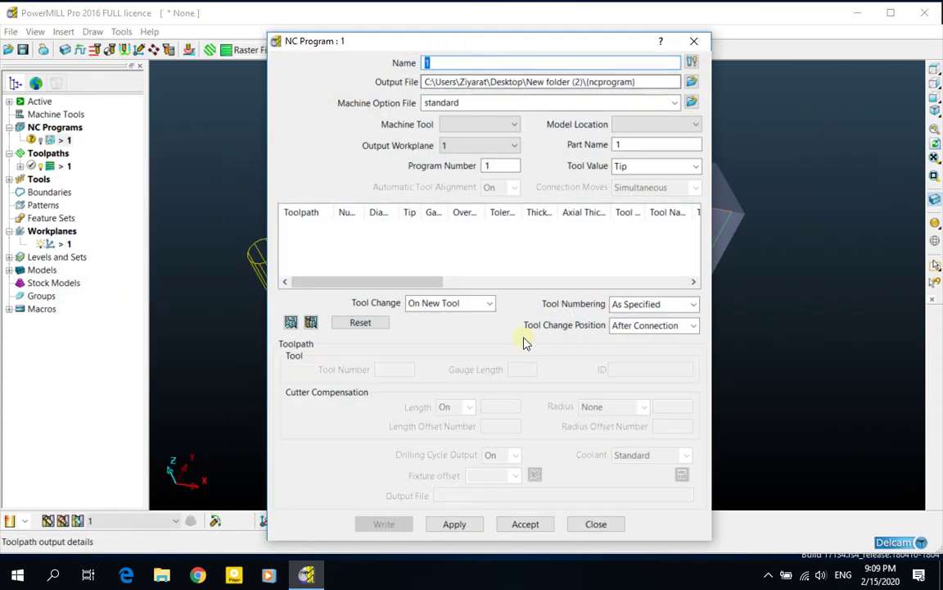
pyautogui.click(694, 41)
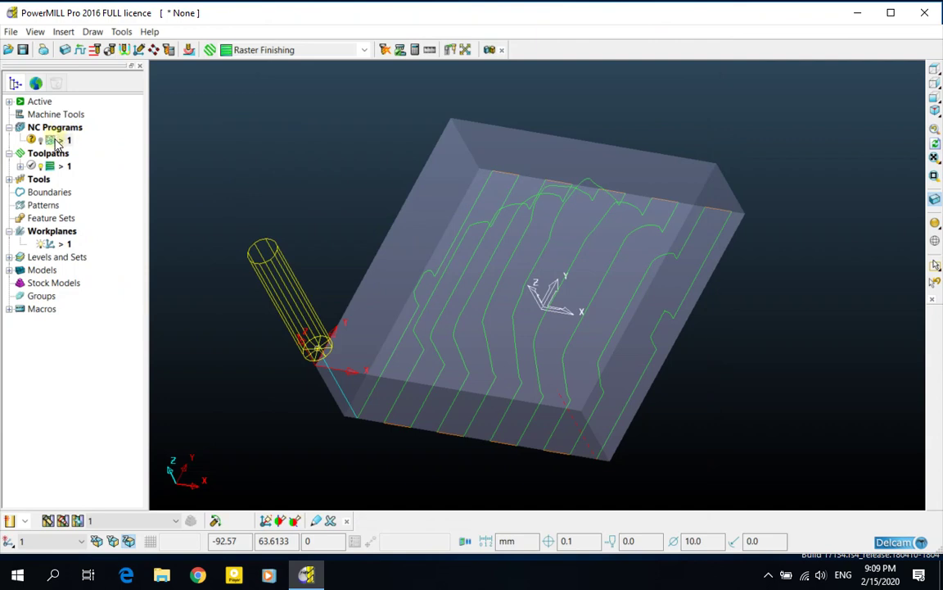
# Set the machine option file of NC program 1 to fanuc.opt from the ductpost folder.
pyautogui.rightClick(59, 140)
pyautogui.click(102, 293)
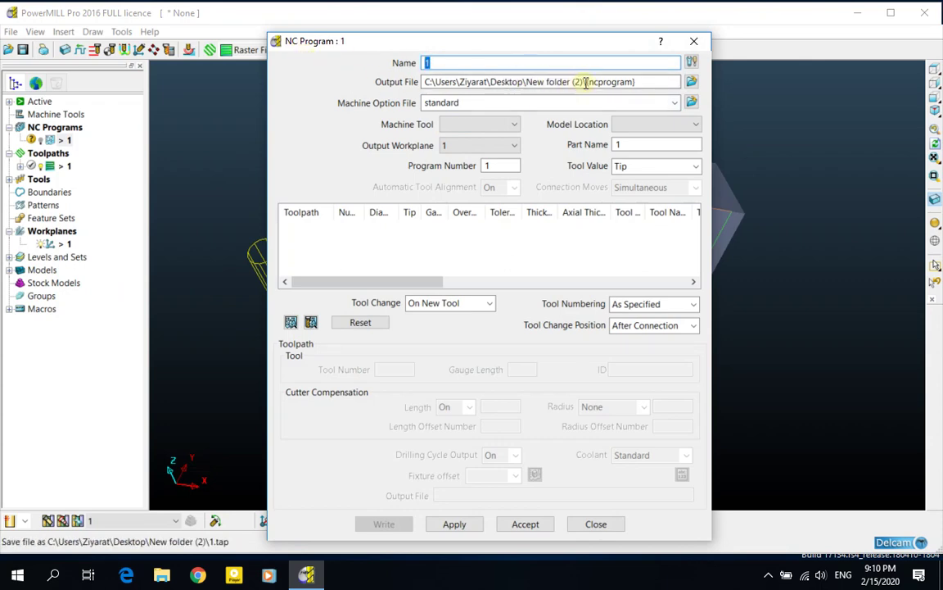
pyautogui.click(692, 101)
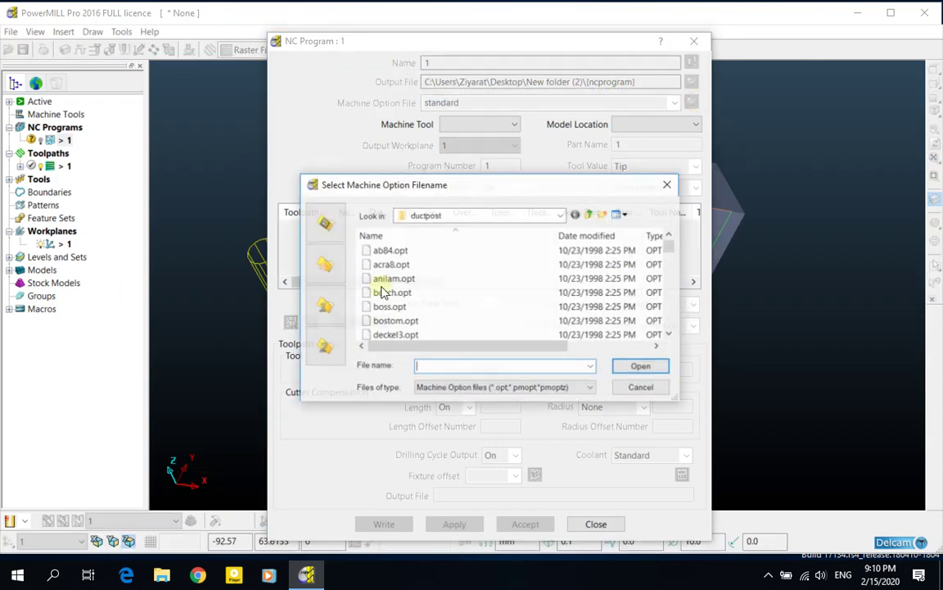
pyautogui.click(450, 266)
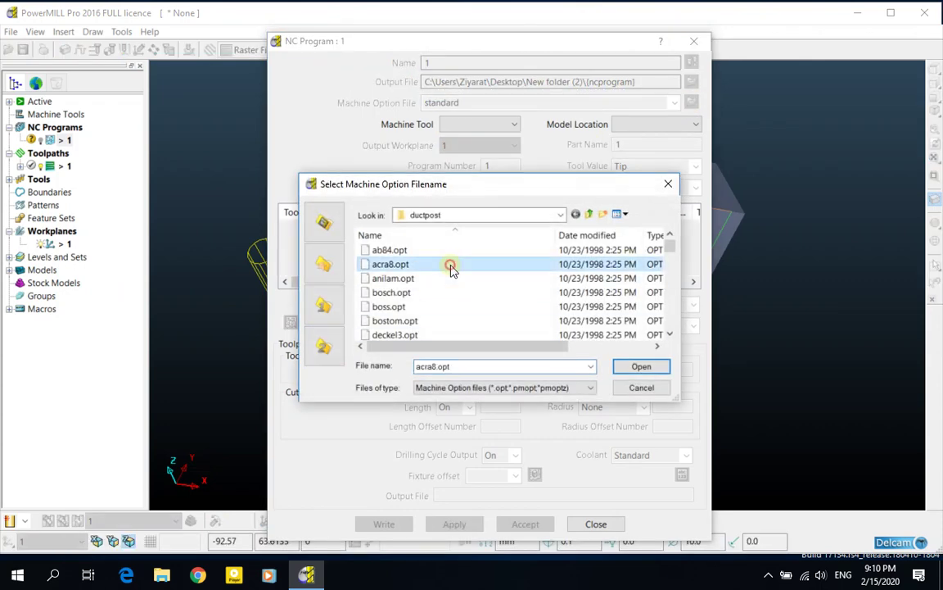
pyautogui.scroll(-5, 450, 270)
pyautogui.click(449, 265)
pyautogui.click(449, 279)
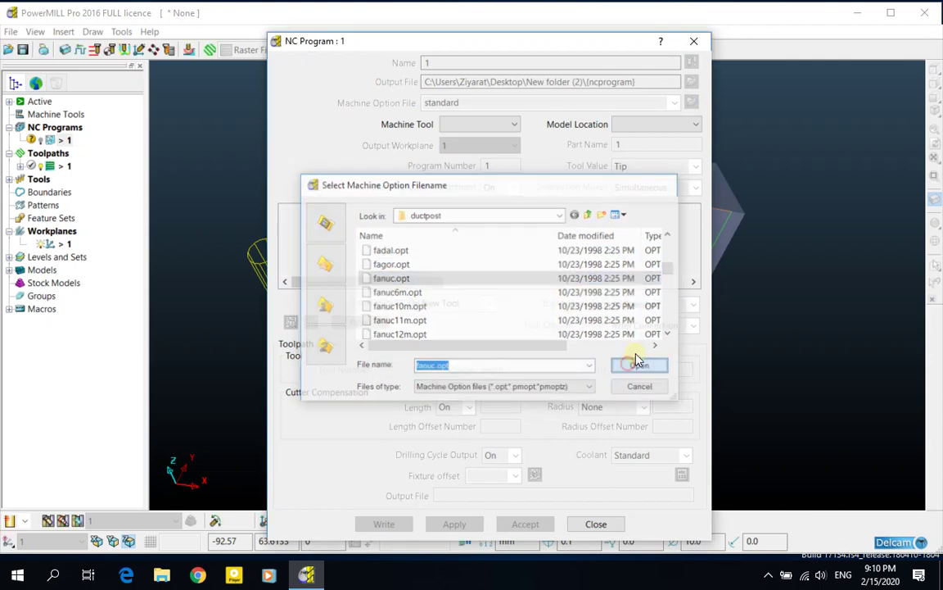
pyautogui.click(639, 366)
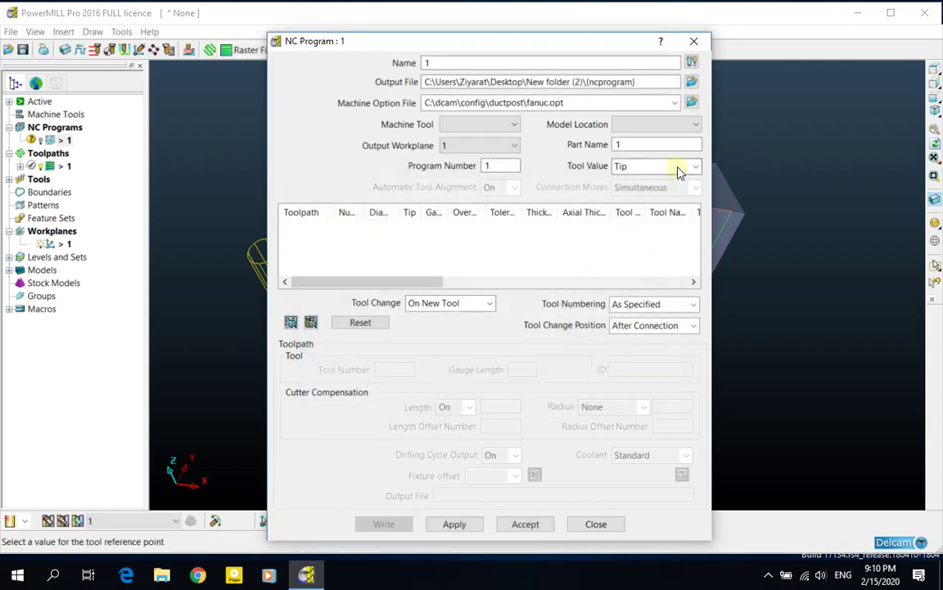
# Set the NC program's output file to Test.tap on the Desktop and accept the settings.
pyautogui.click(693, 85)
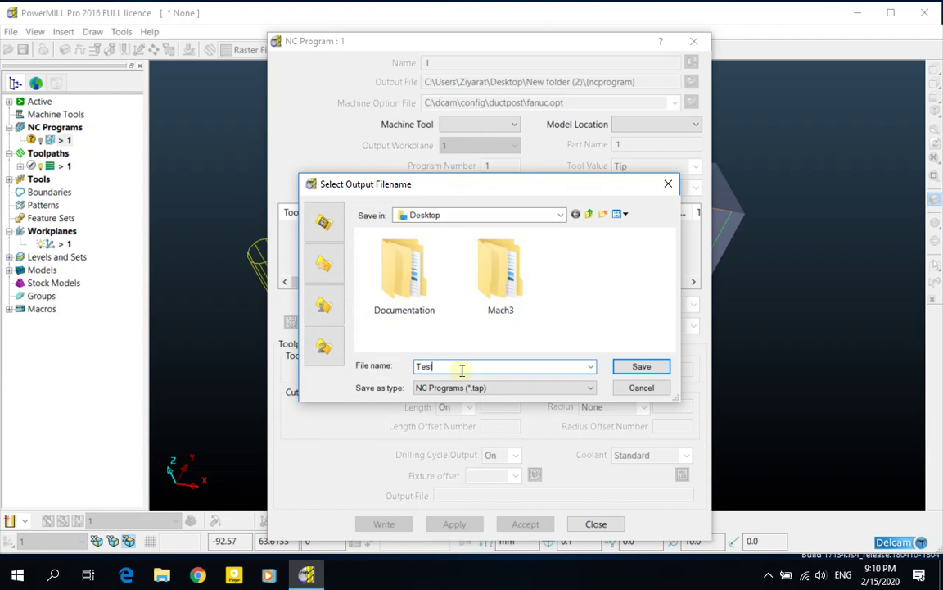
pyautogui.click(634, 366)
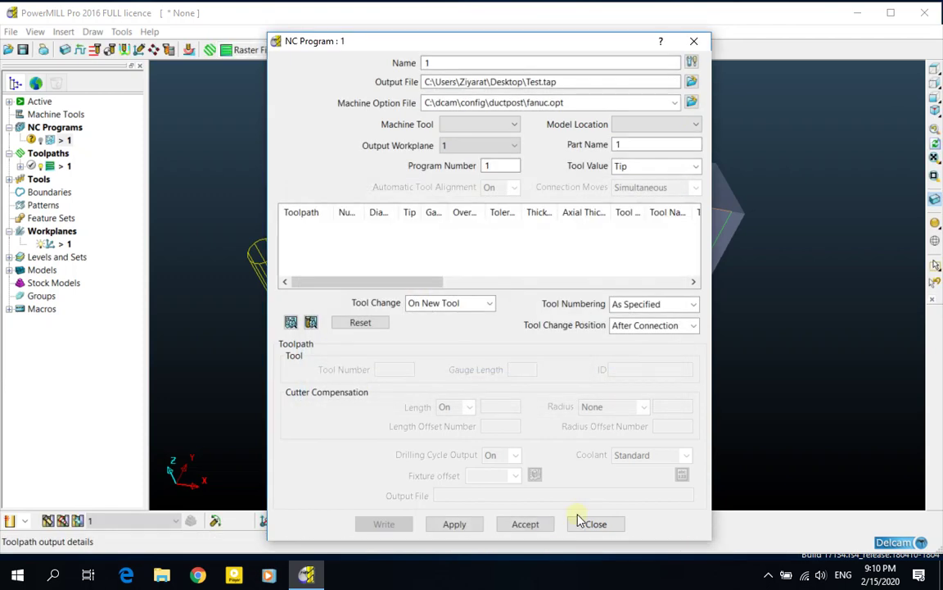
pyautogui.click(525, 524)
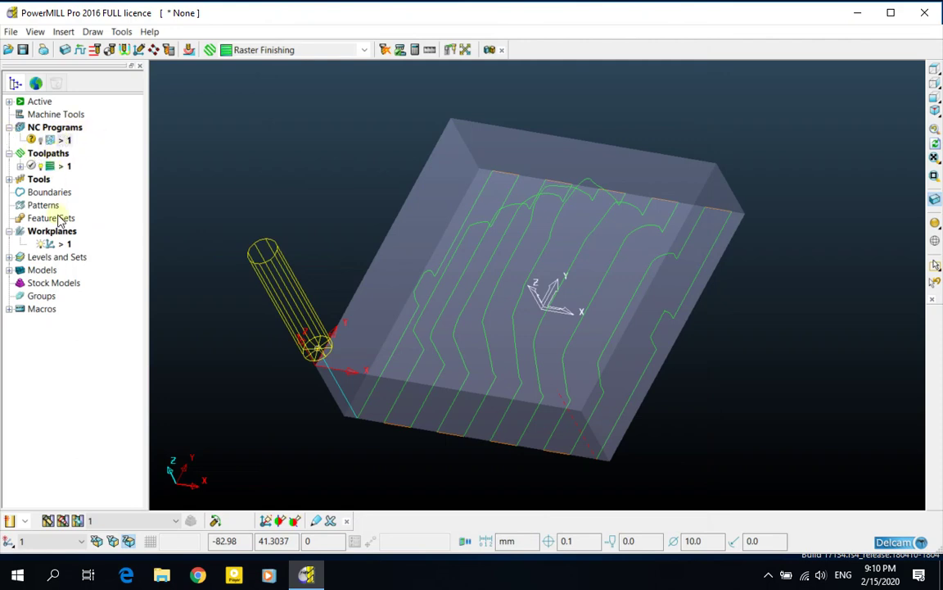
# Add toolpath 1 to the active NC program 1 and expand the program to show the toolpath it contains.
pyautogui.moveTo(51, 142)
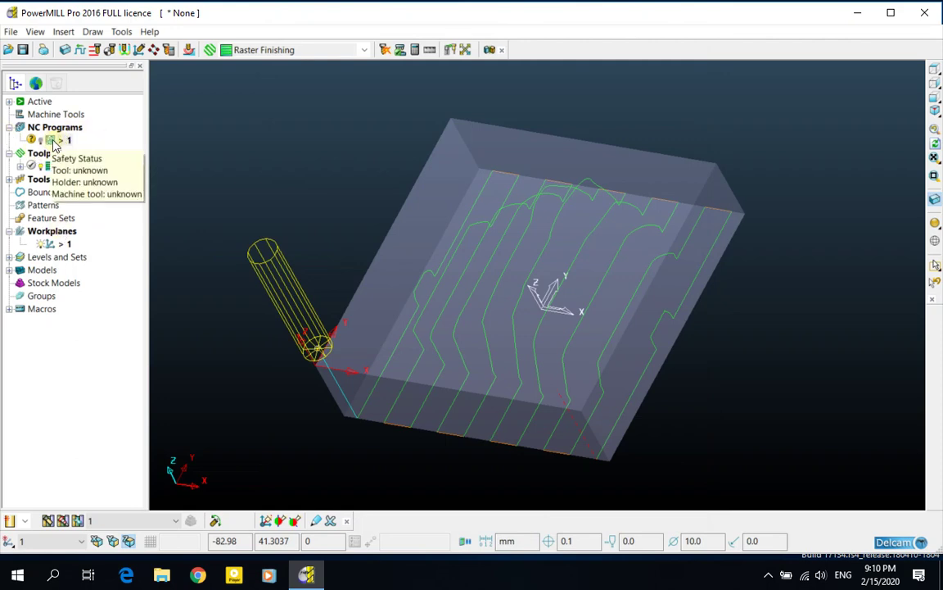
pyautogui.moveTo(52, 170)
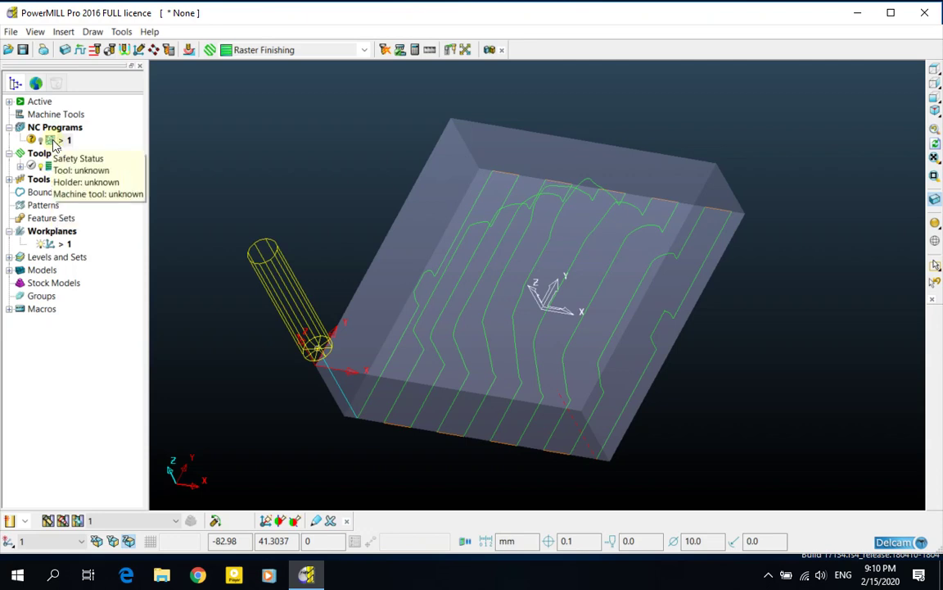
pyautogui.rightClick(54, 145)
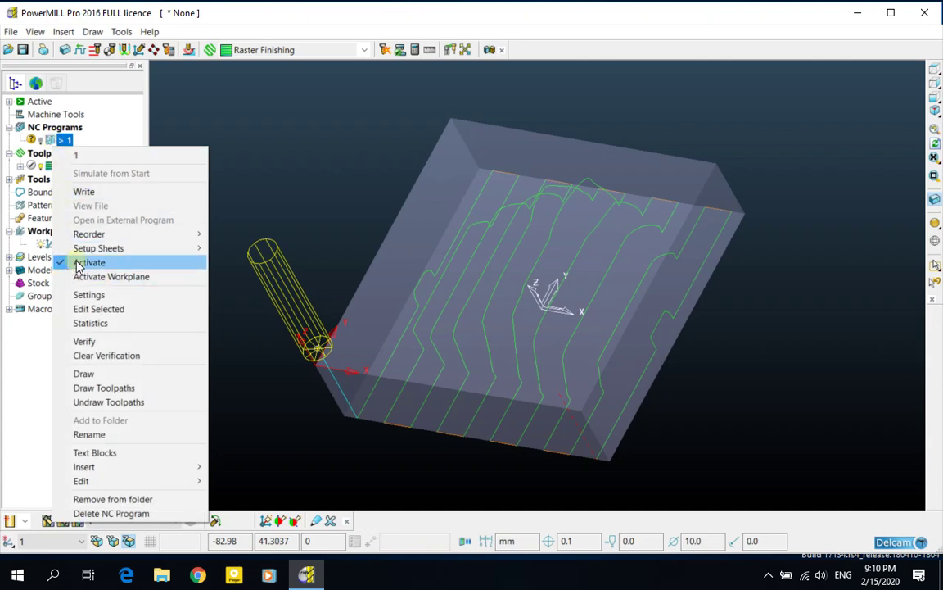
pyautogui.click(50, 141)
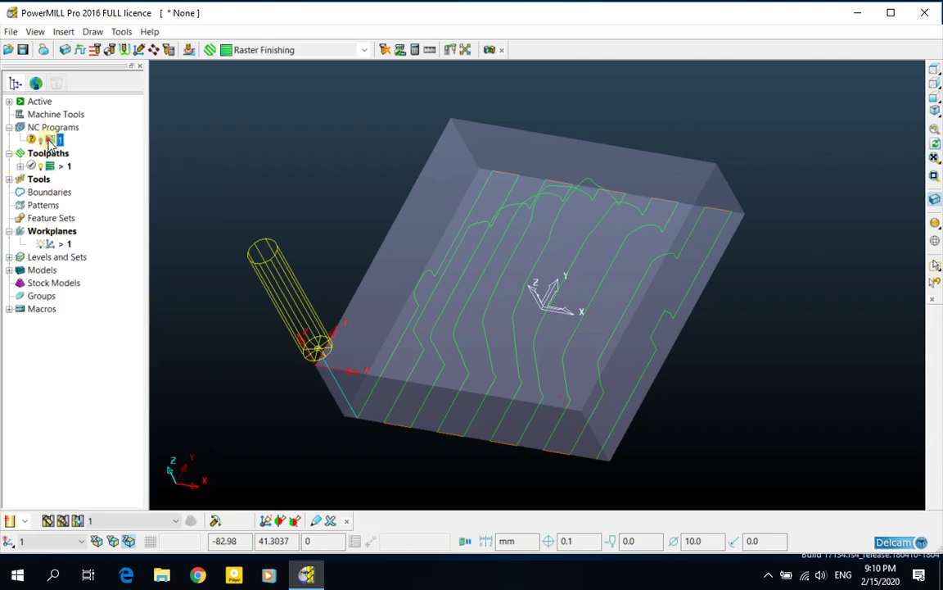
pyautogui.moveTo(52, 169)
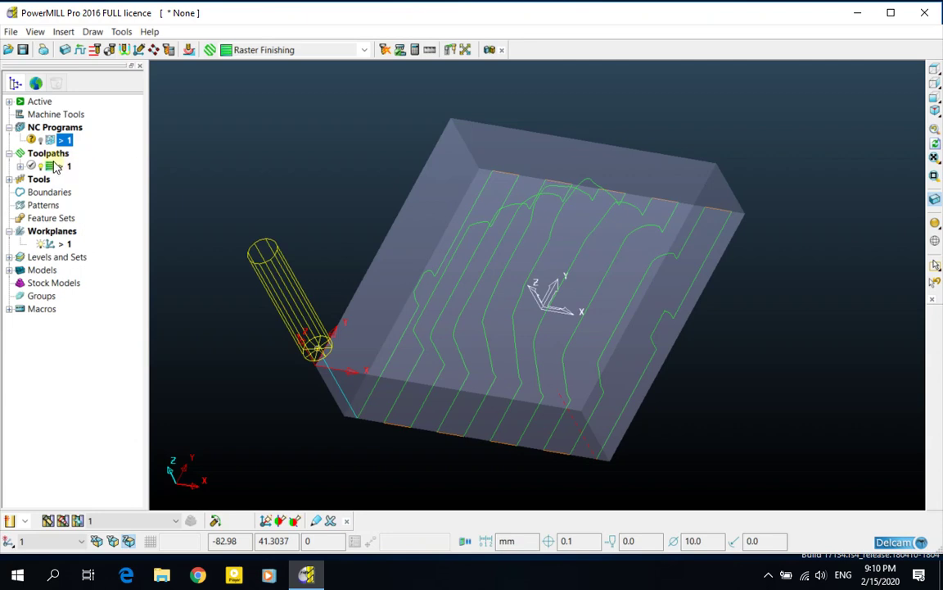
pyautogui.rightClick(54, 168)
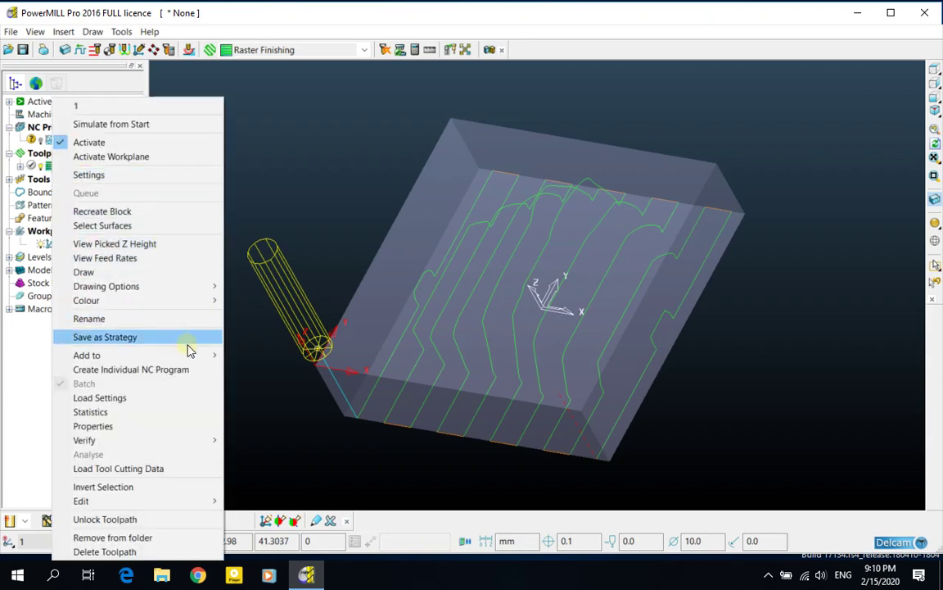
pyautogui.moveTo(195, 357)
pyautogui.click(264, 369)
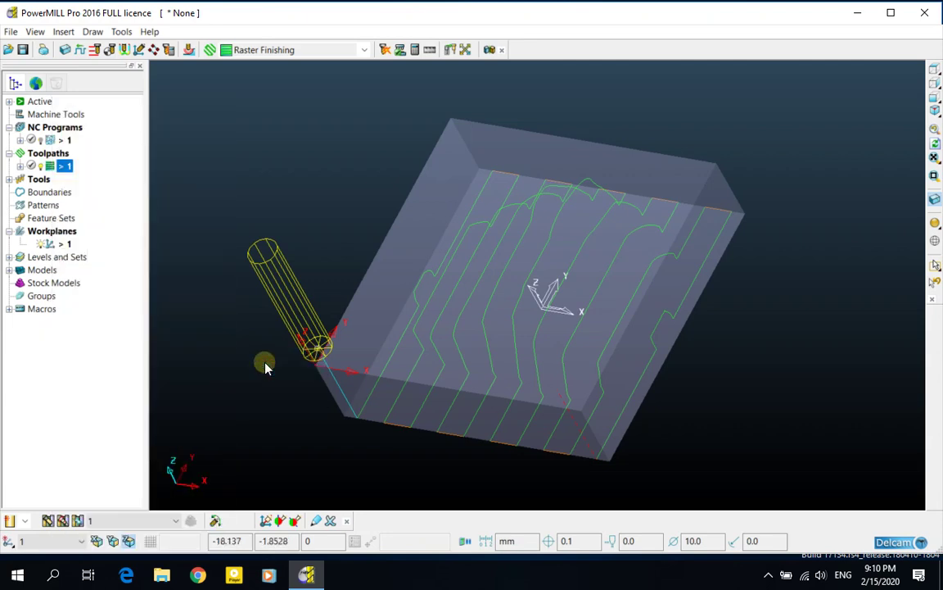
pyautogui.click(20, 141)
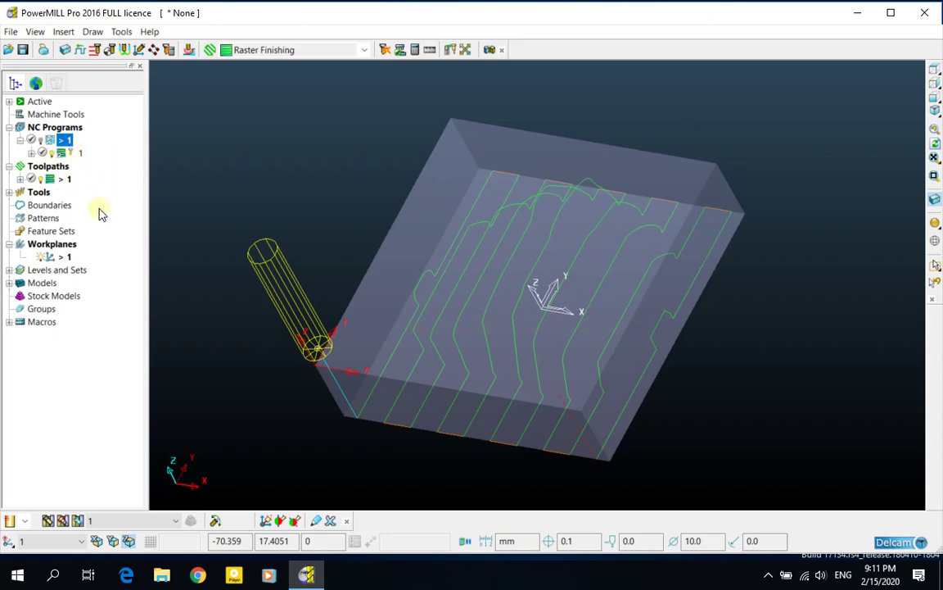
# Write NC program 1 to Test.tap from its settings, dismiss the post-processing information and accept the settings.
pyautogui.rightClick(52, 142)
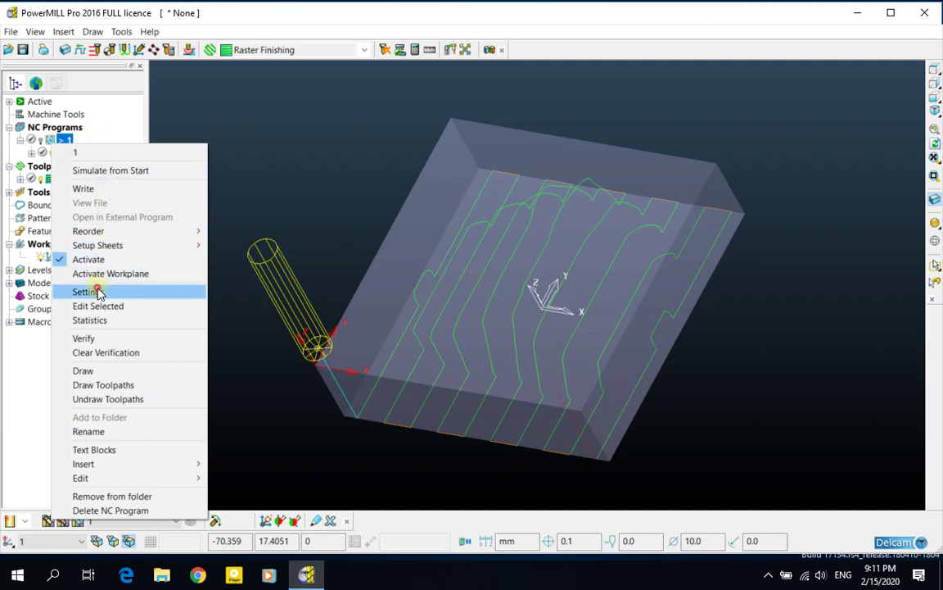
pyautogui.click(130, 293)
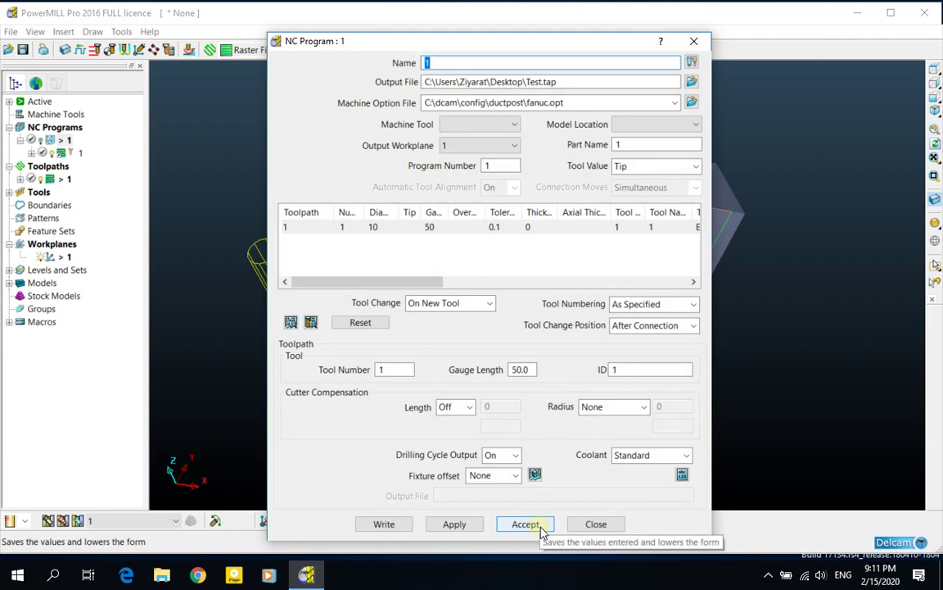
pyautogui.click(398, 529)
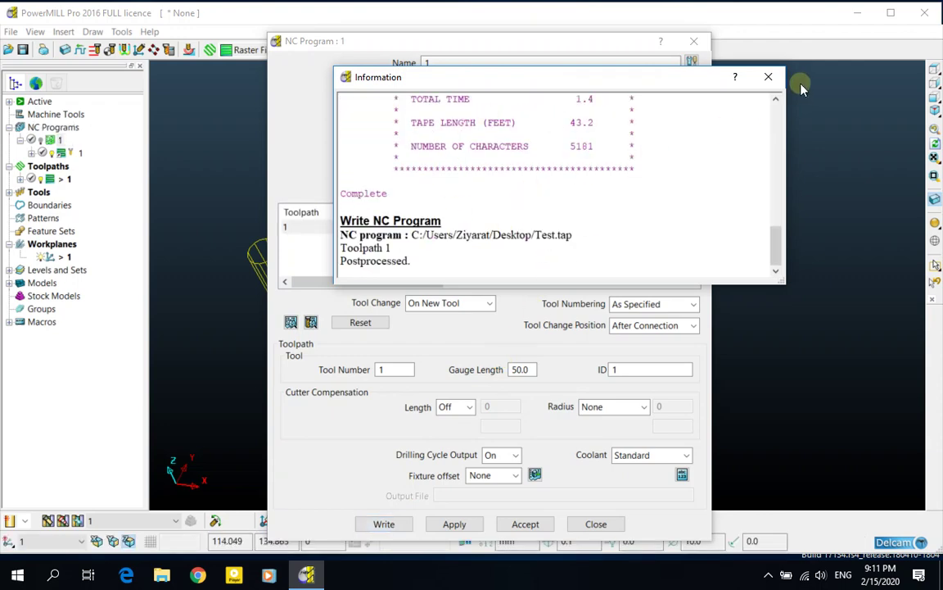
pyautogui.click(768, 76)
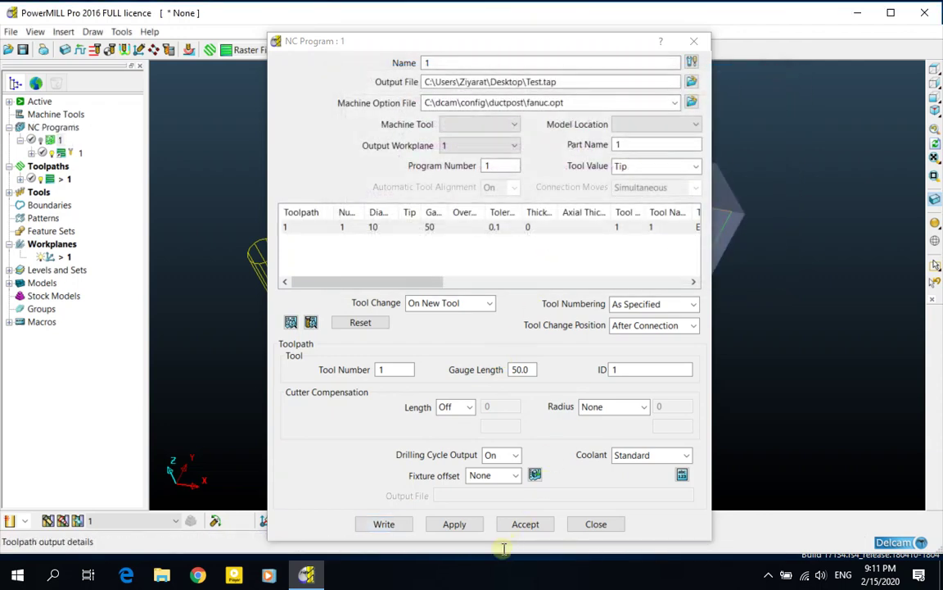
pyautogui.click(525, 524)
# Write NC program 1 again directly from the explorer, overwriting the existing Test.tap, and close the information window.
pyautogui.rightClick(49, 141)
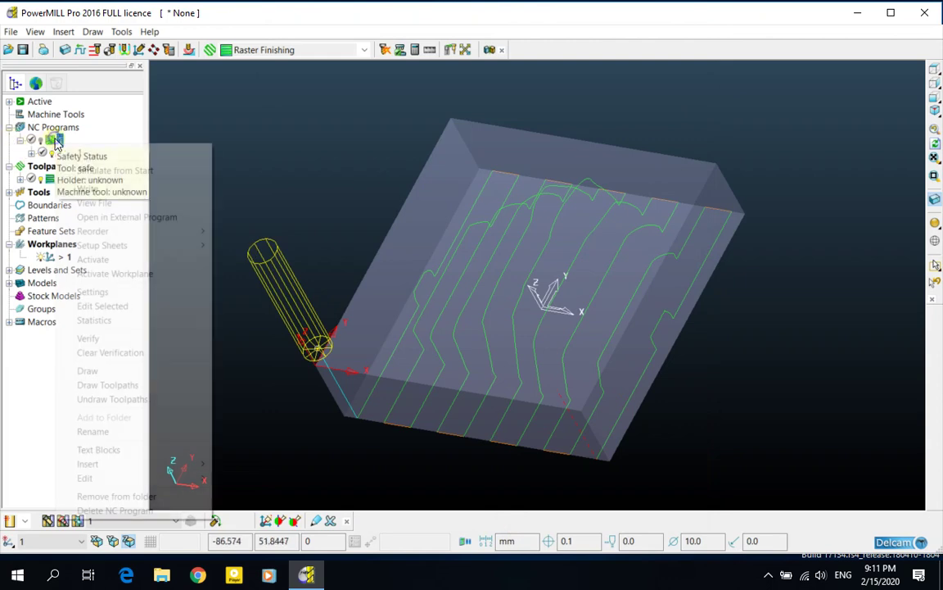
pyautogui.click(96, 189)
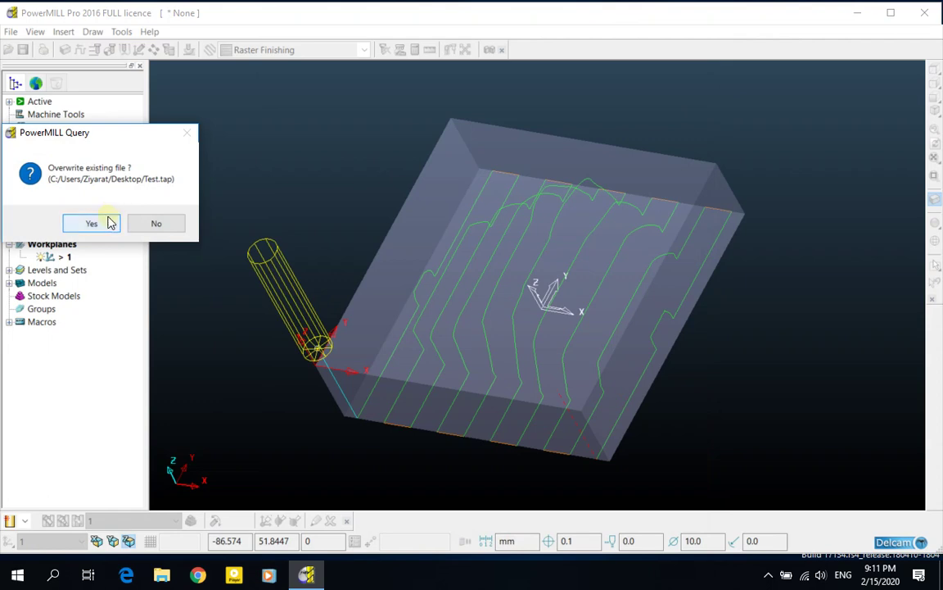
pyautogui.click(111, 219)
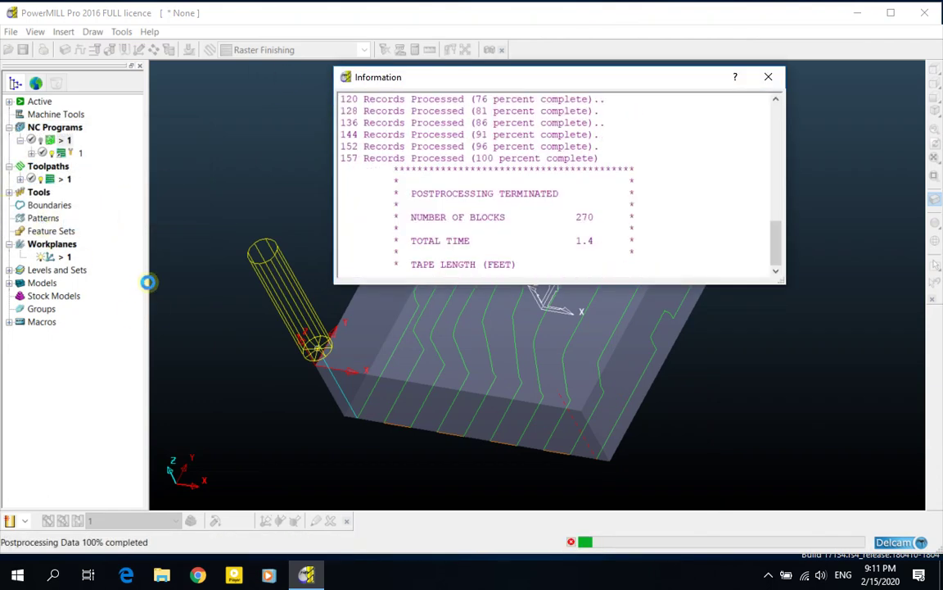
pyautogui.click(768, 77)
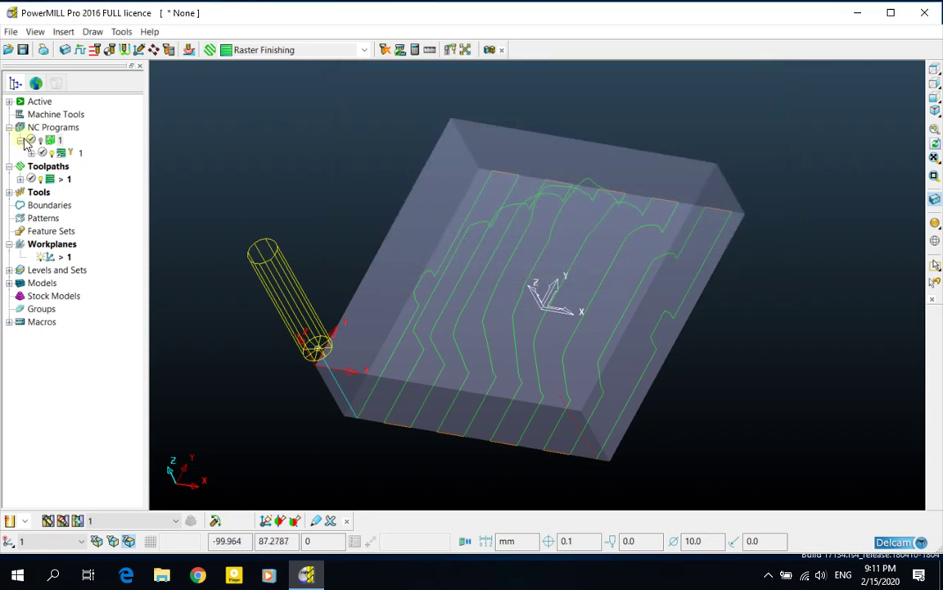
# Delete NC program 1 from the NC programs.
pyautogui.click(20, 140)
pyautogui.click(59, 140)
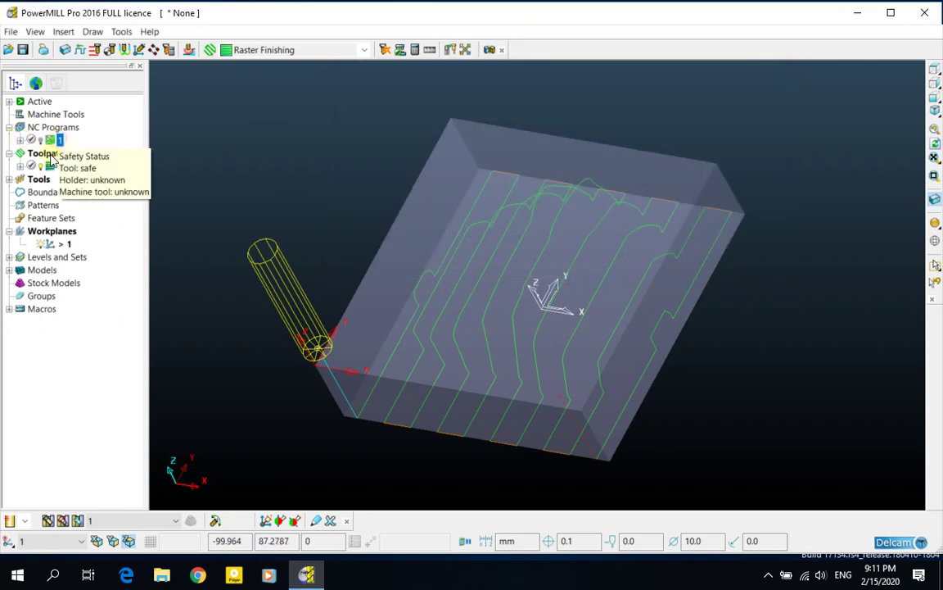
pyautogui.press('BackSpace')
pyautogui.press('Return')
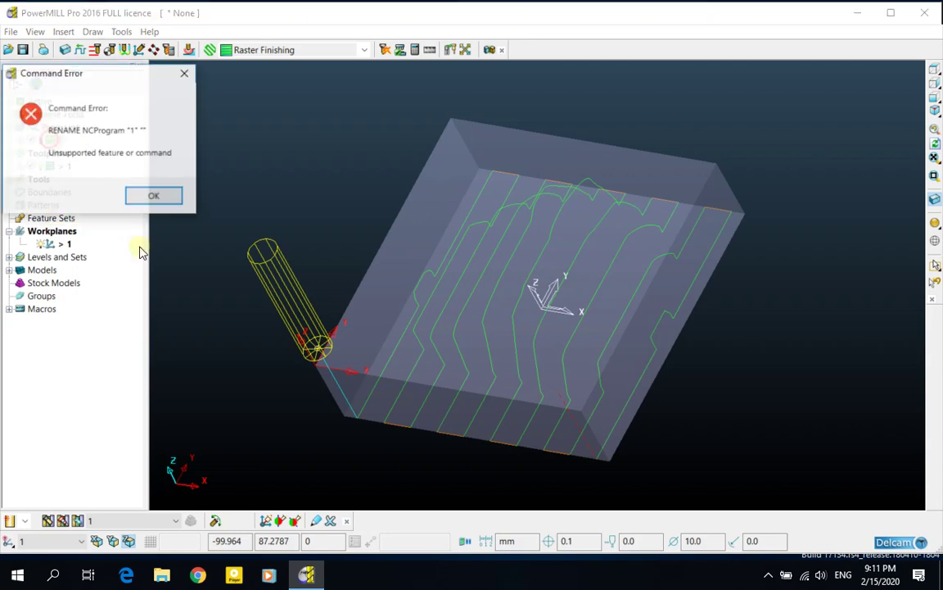
pyautogui.click(154, 197)
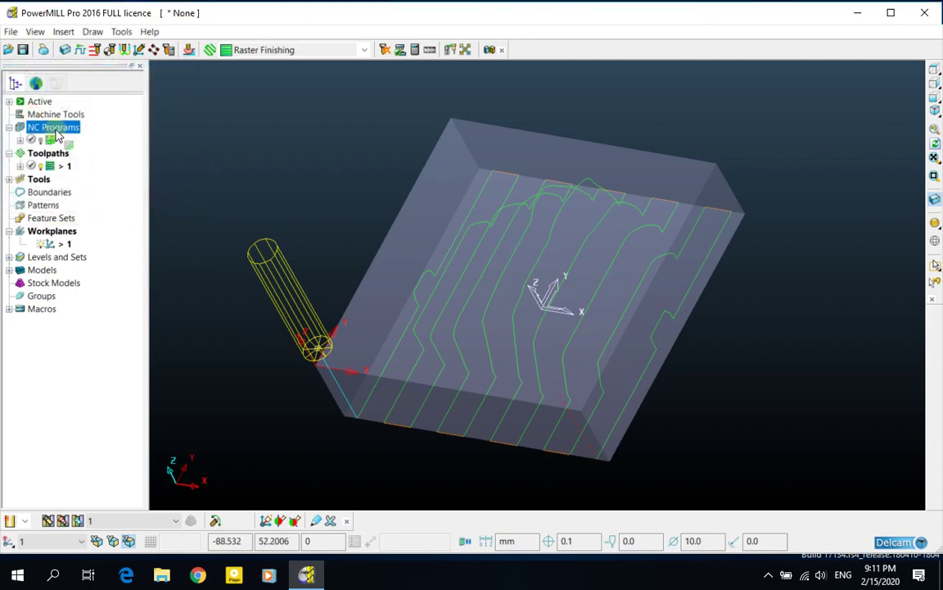
pyautogui.press('Delete')
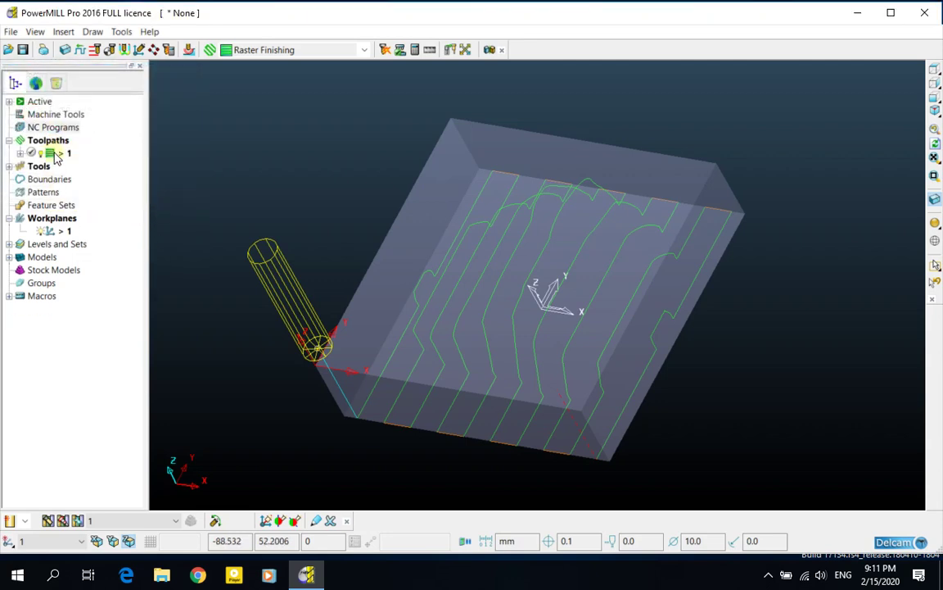
# Create an individual NC program from toolpath 1 and expand it under the NC programs.
pyautogui.click(64, 154)
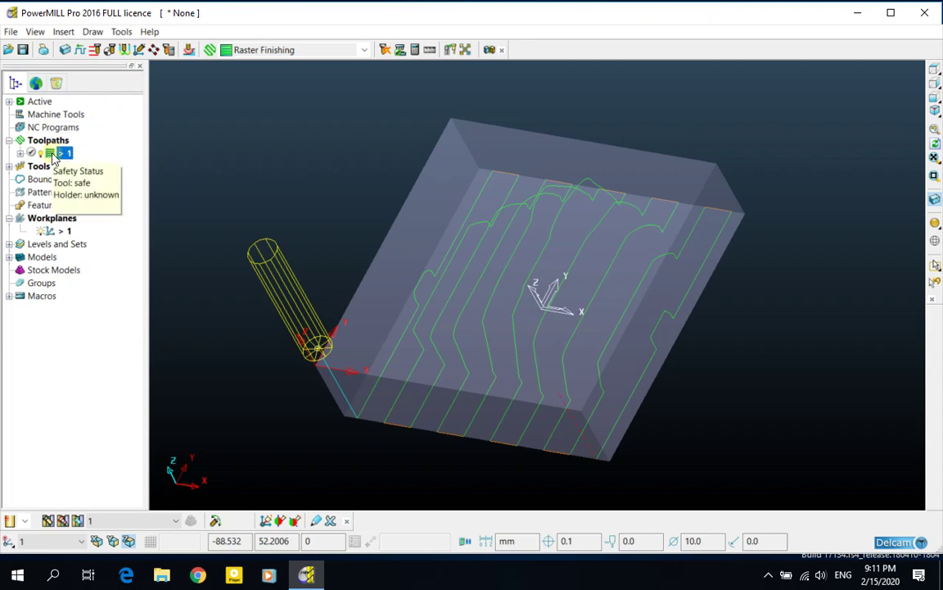
pyautogui.rightClick(54, 156)
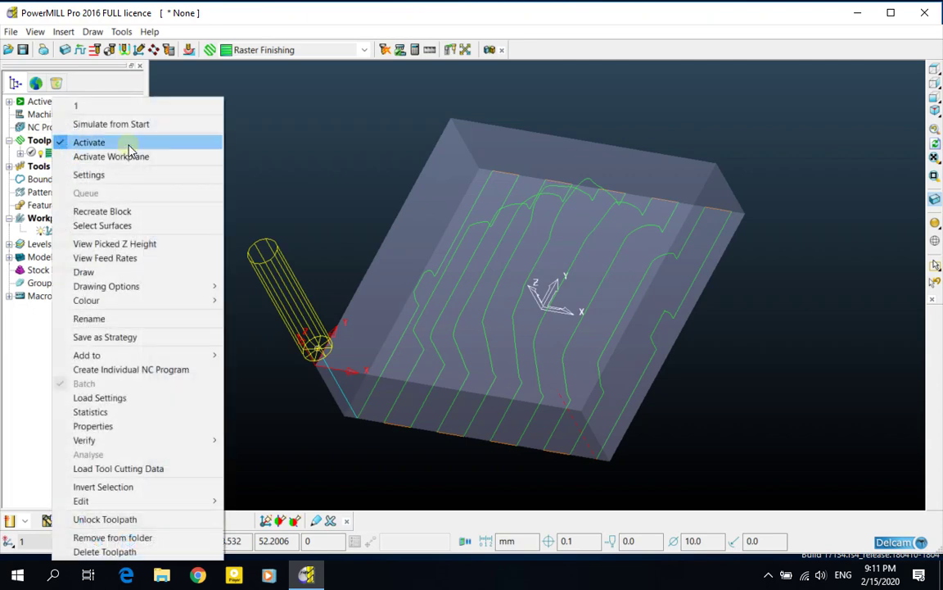
pyautogui.click(173, 371)
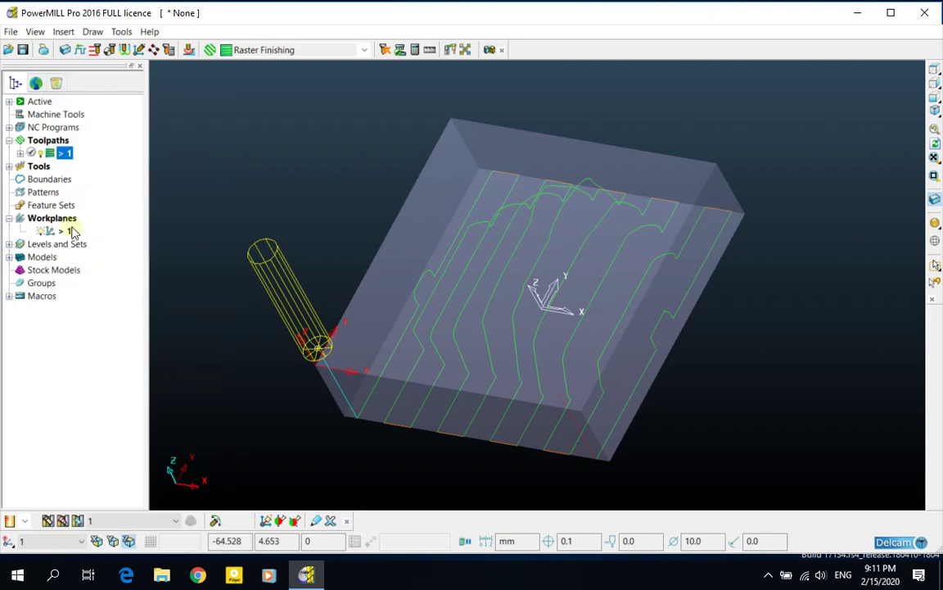
pyautogui.click(8, 127)
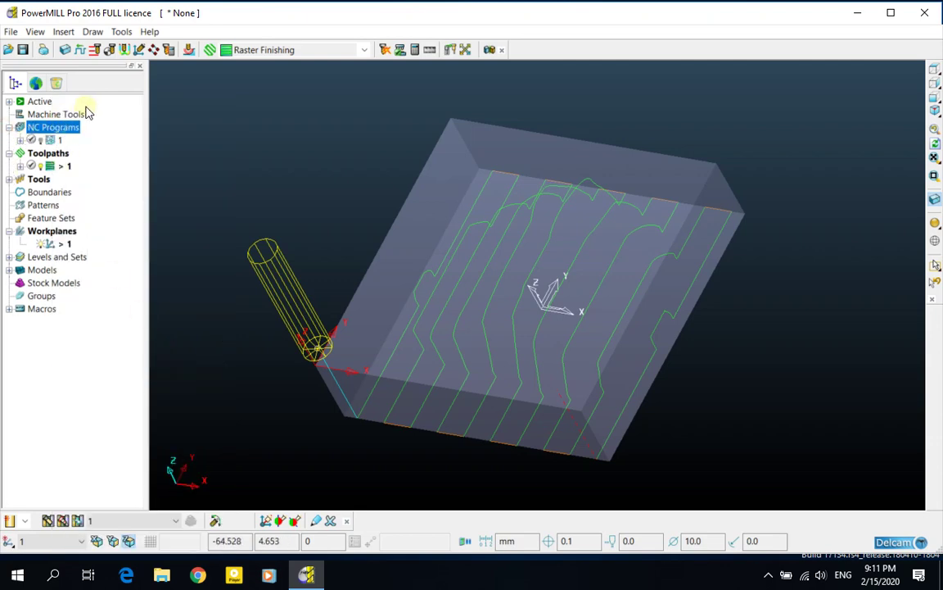
pyautogui.click(19, 140)
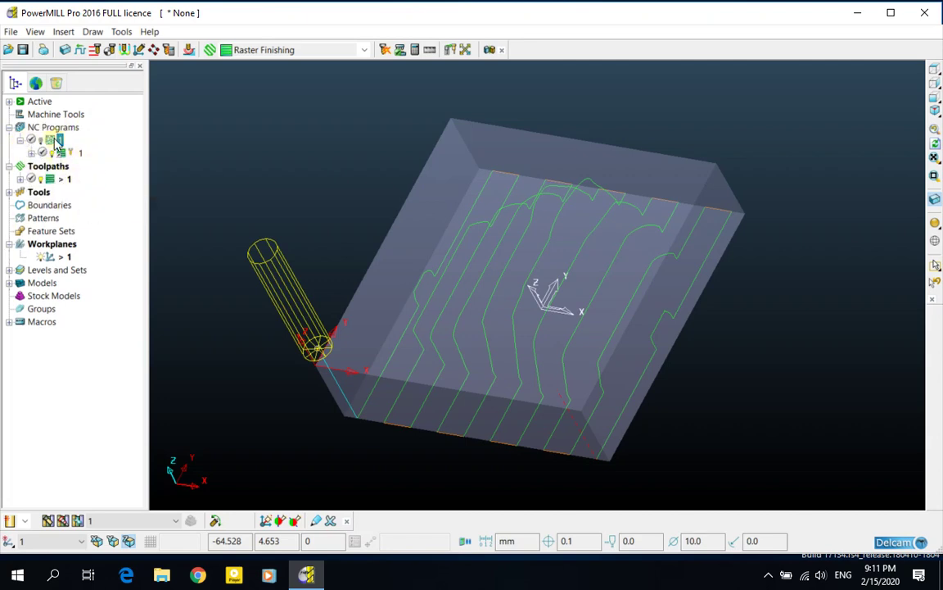
# Set the machine option file of the new NC program to fanuc.opt from the ductpost folder.
pyautogui.rightClick(56, 146)
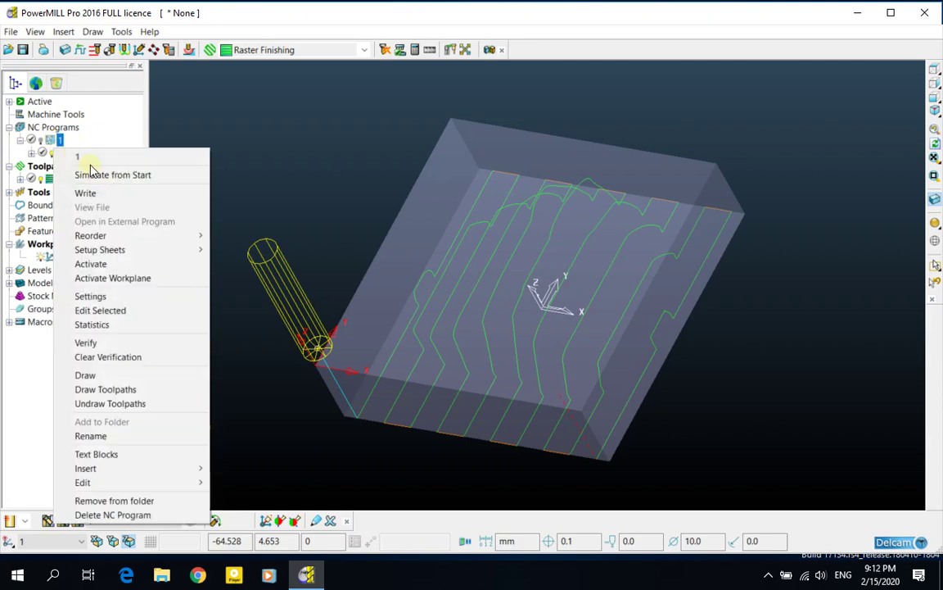
pyautogui.click(92, 296)
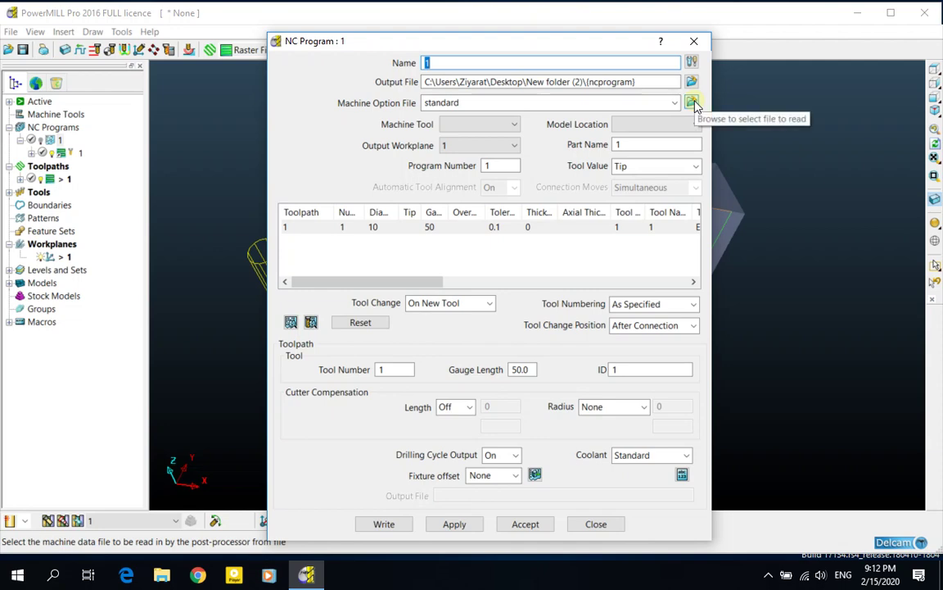
pyautogui.click(693, 102)
pyautogui.click(503, 280)
pyautogui.press('f')
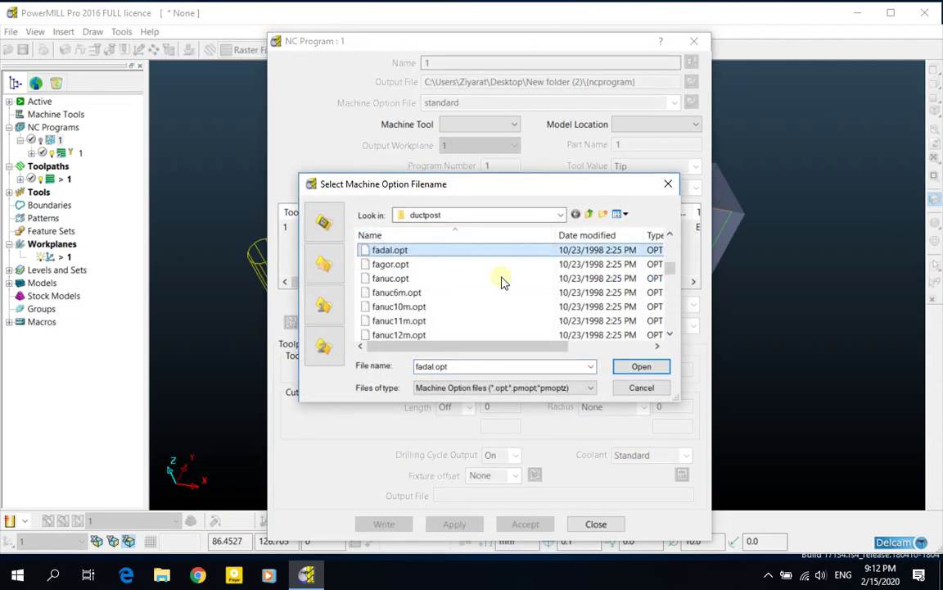
pyautogui.click(502, 279)
pyautogui.click(639, 366)
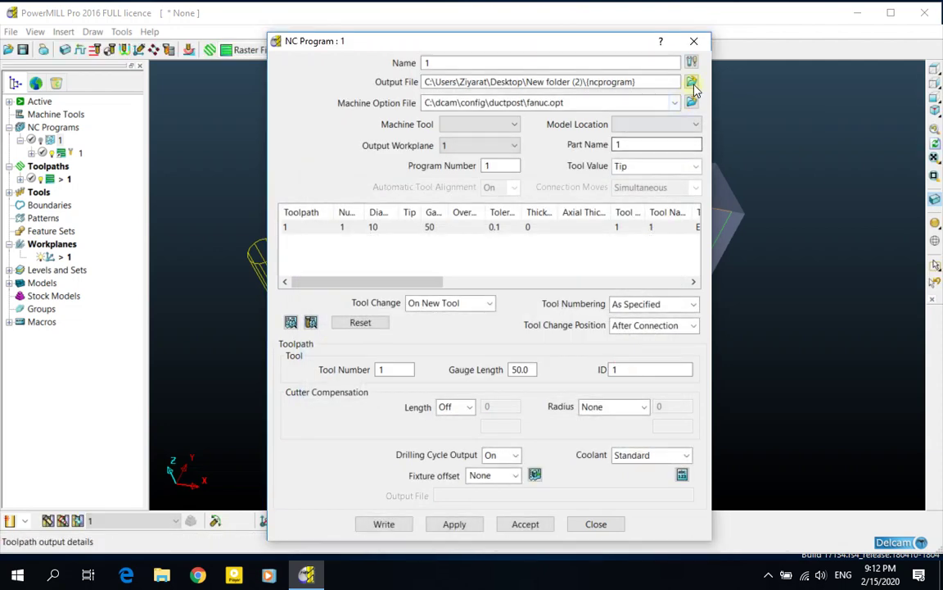
# Set the new NC program's output file to the existing Test.tap on the Desktop.
pyautogui.click(692, 82)
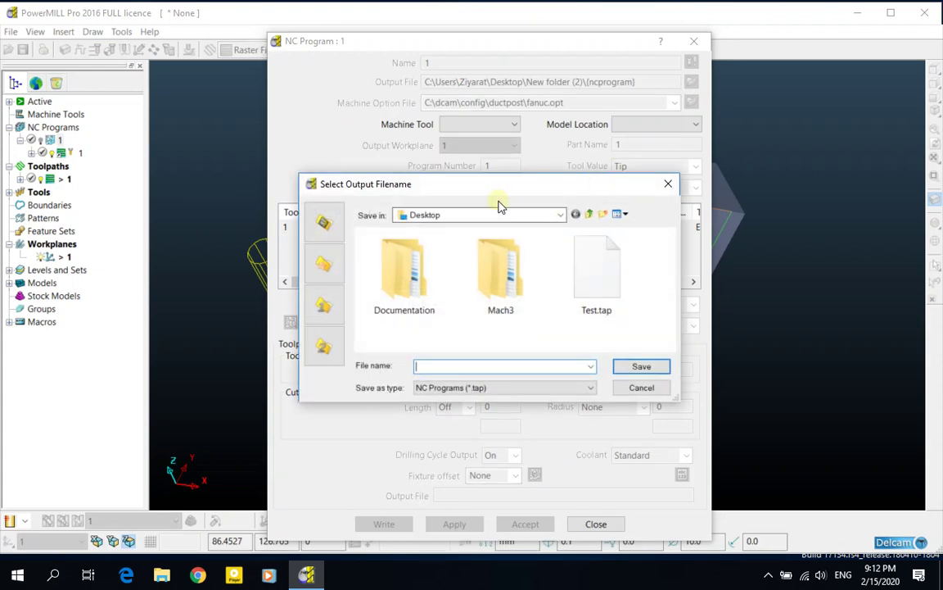
pyautogui.moveTo(487, 188); pyautogui.dragTo(436, 122)
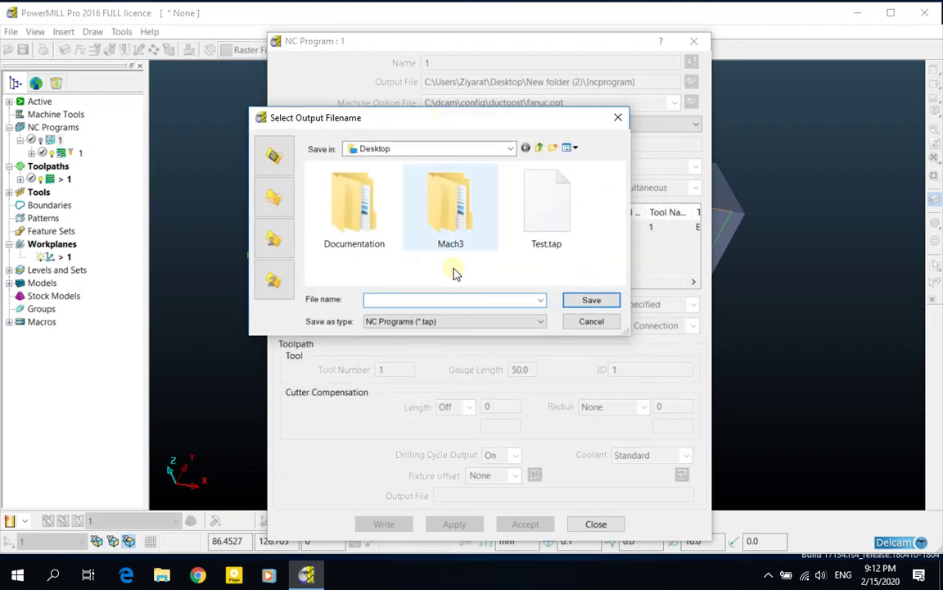
pyautogui.click(558, 217)
pyautogui.click(592, 301)
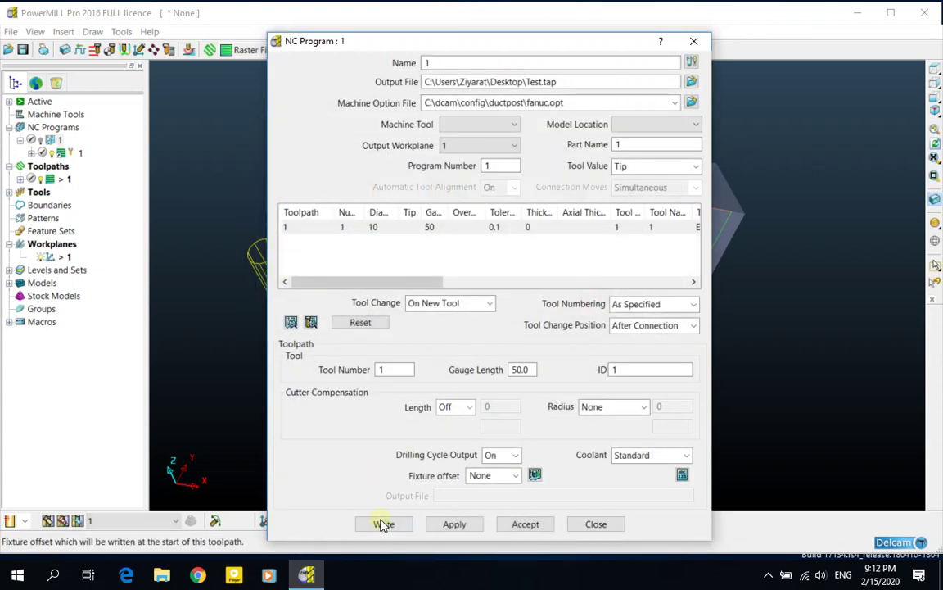
# Write the NC program over the existing Test.tap, dismiss the post-processing information and accept the settings.
pyautogui.click(382, 524)
pyautogui.click(372, 540)
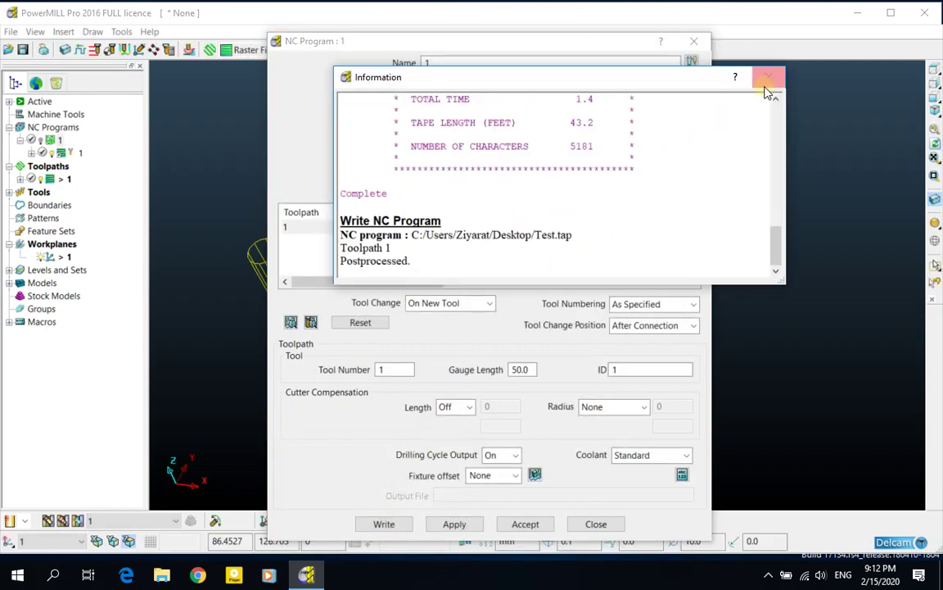
pyautogui.click(768, 77)
pyautogui.click(519, 526)
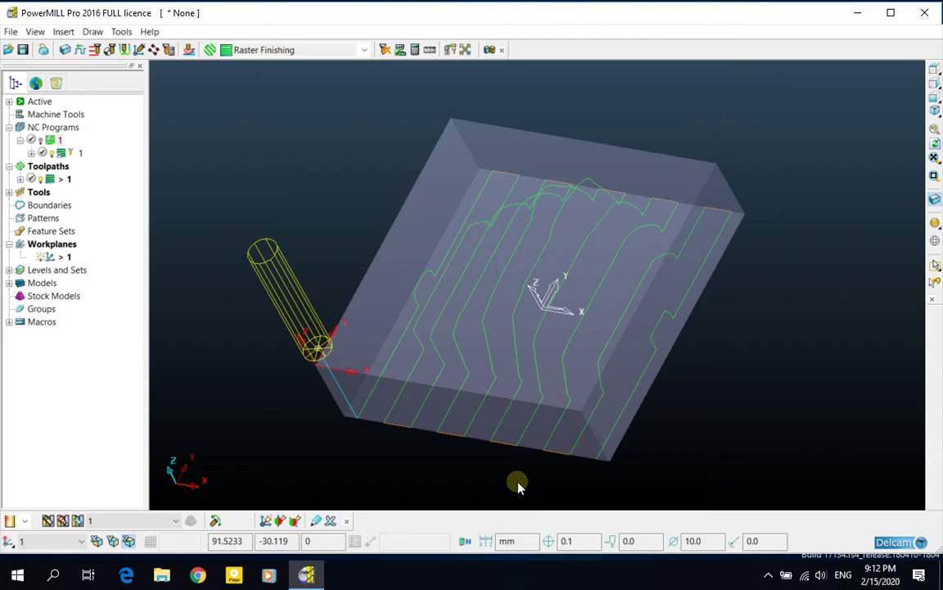
# Switch to Autodesk PowerMill Ultimate 2020, where the same raster toolpath is open.
pyautogui.hotkey('alt', 'Tab')
pyautogui.press('ctrl+super+Right')
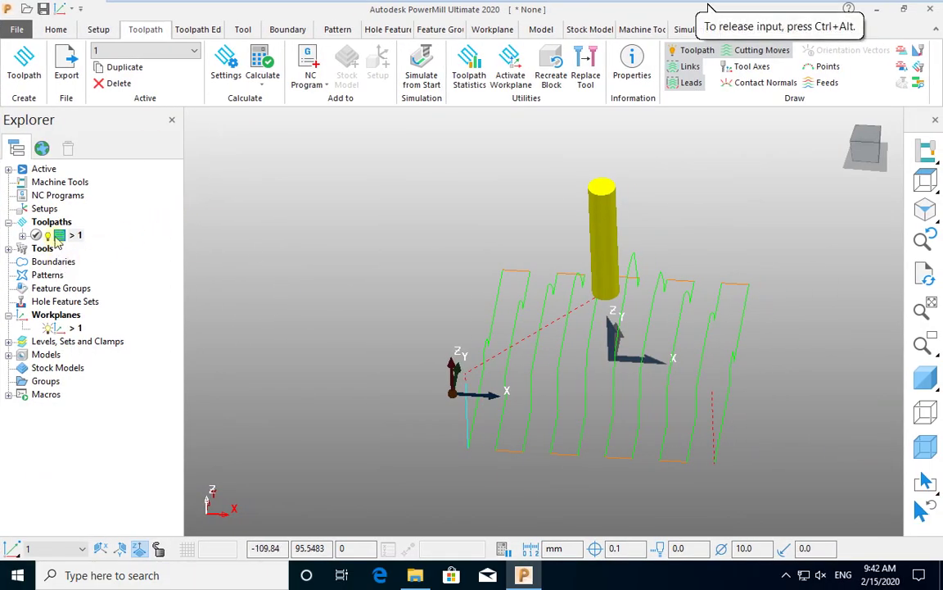
# Create an individual NC program from toolpath 1 and open the new program's settings.
pyautogui.moveTo(55, 238)
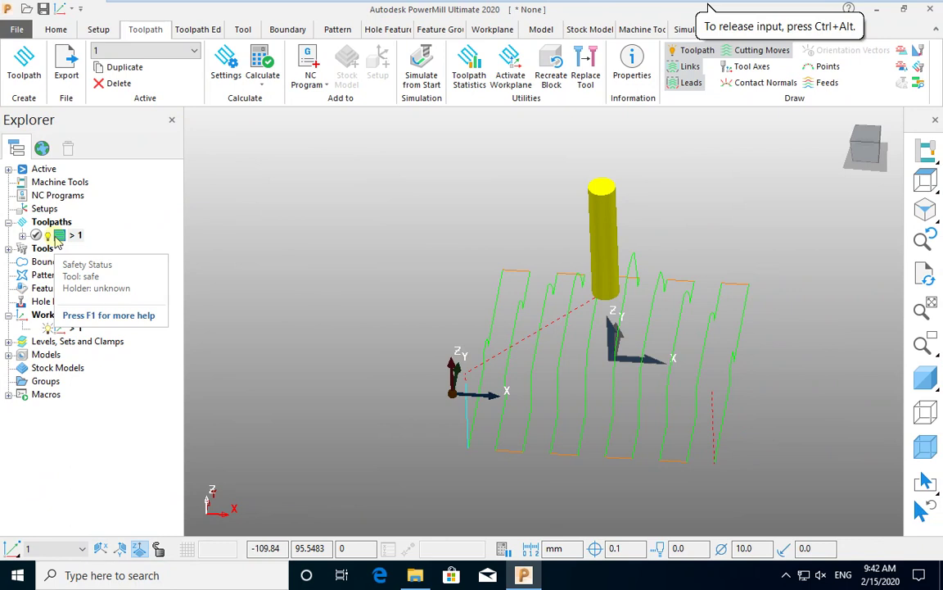
pyautogui.rightClick(62, 235)
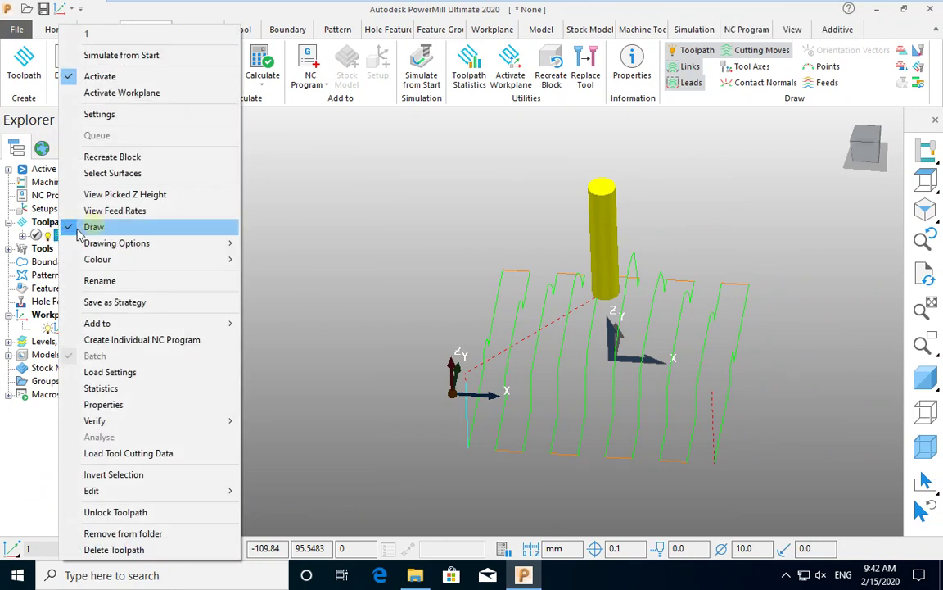
pyautogui.click(131, 341)
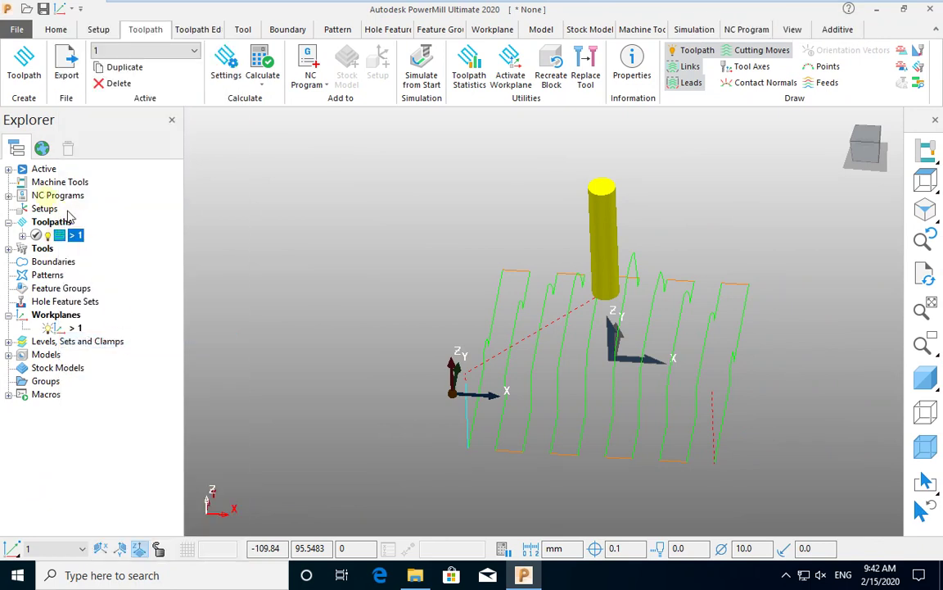
pyautogui.click(7, 196)
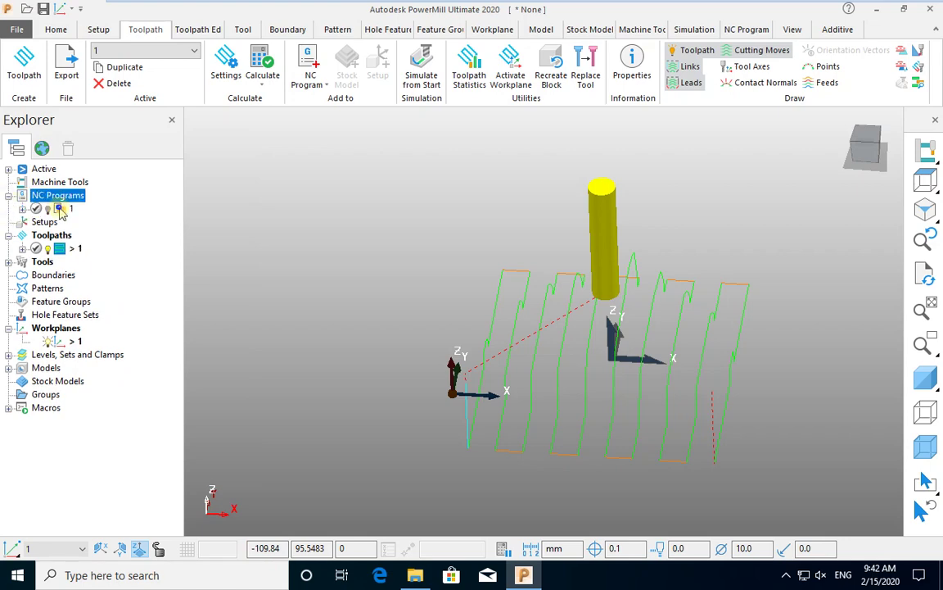
pyautogui.rightClick(61, 212)
pyautogui.click(100, 194)
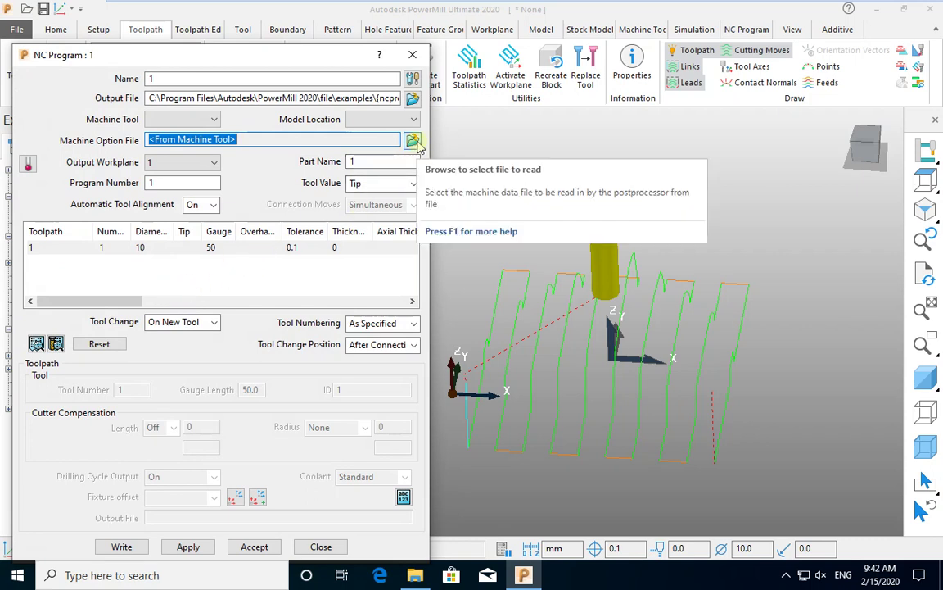
# Set the NC program's machine option file to the local fanuc.opt from the ductpost folder.
pyautogui.click(414, 140)
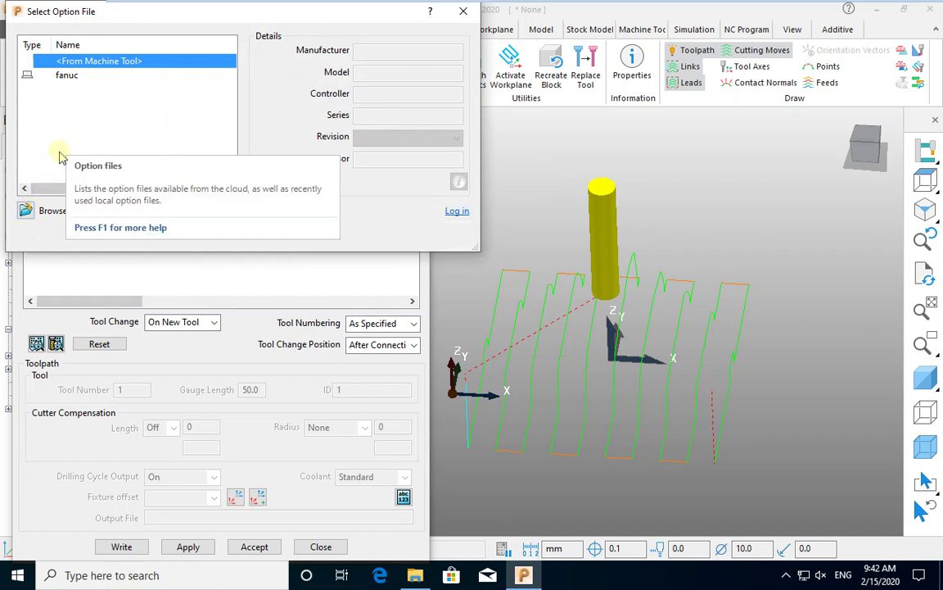
pyautogui.click(66, 74)
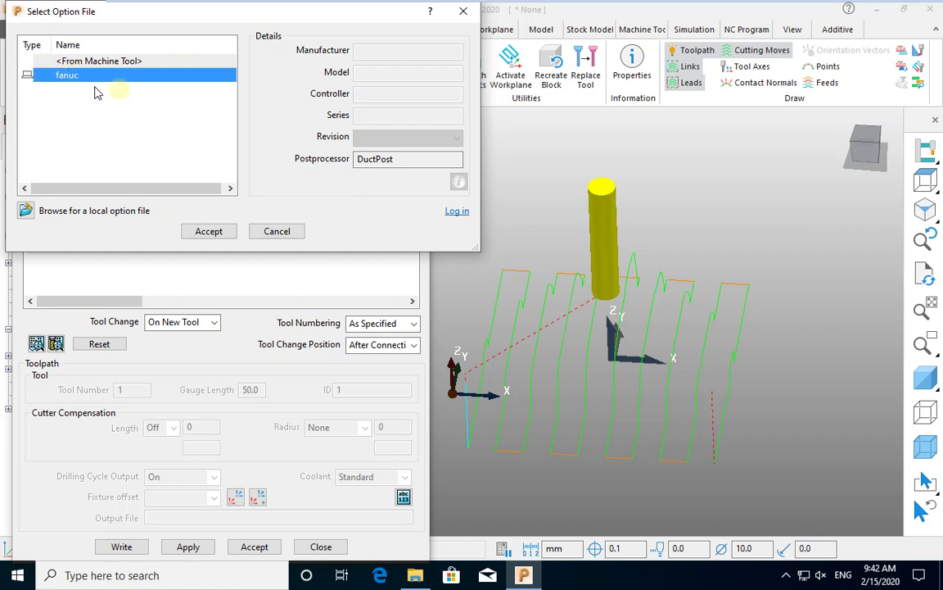
pyautogui.click(37, 210)
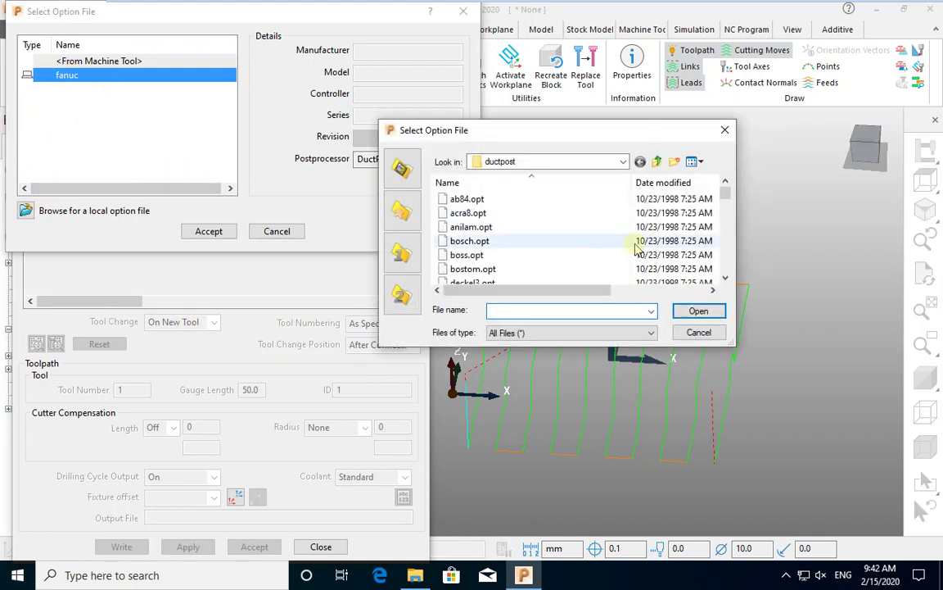
pyautogui.scroll(-5, 529, 259)
pyautogui.click(522, 268)
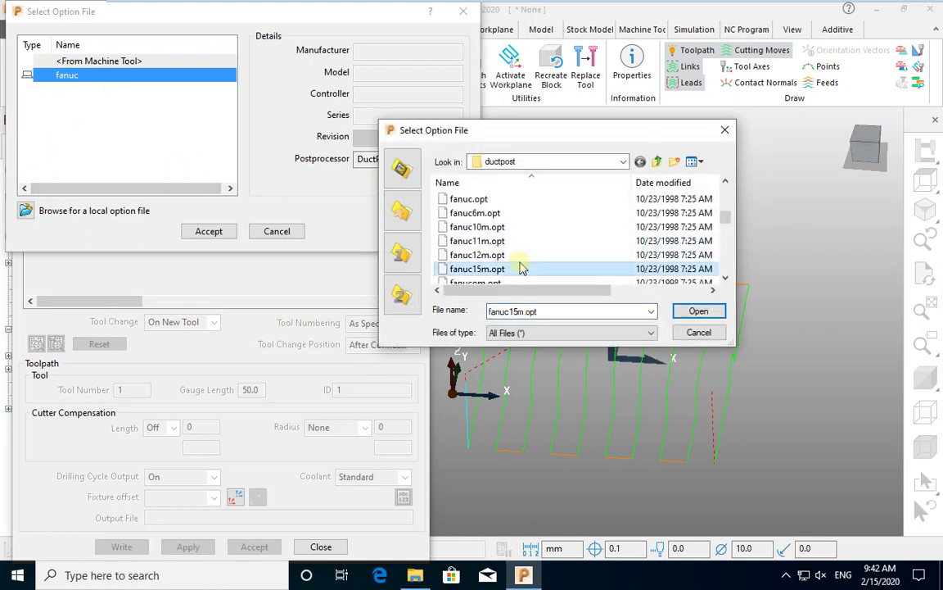
pyautogui.press('f')
pyautogui.press('f')
pyautogui.press('f')
pyautogui.press('f')
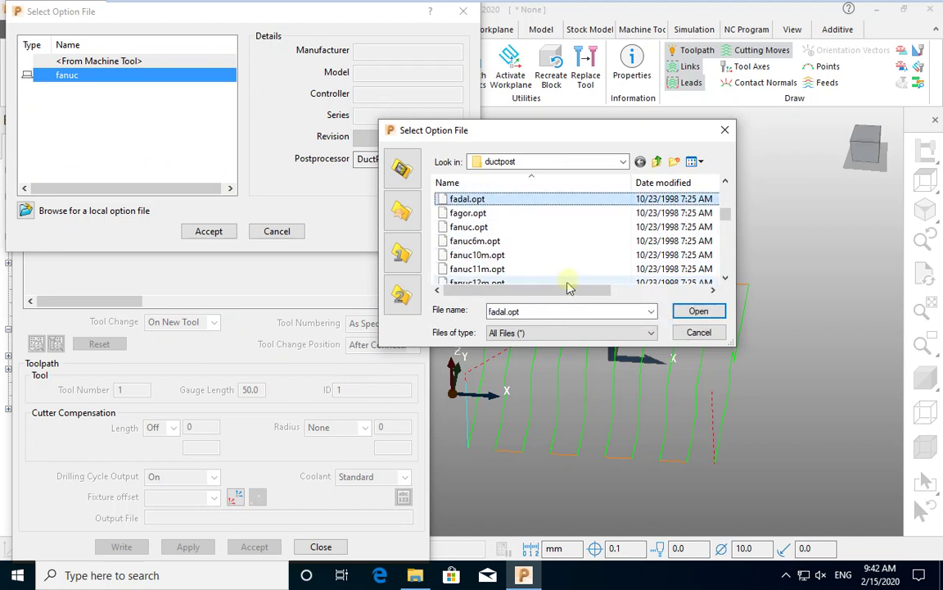
pyautogui.press('f')
pyautogui.press('f')
pyautogui.click(698, 311)
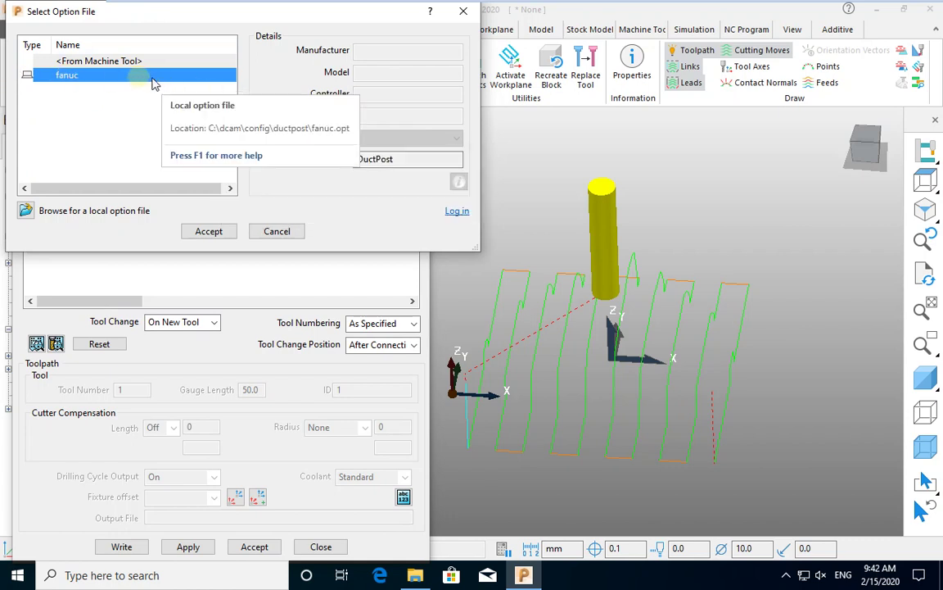
pyautogui.click(211, 232)
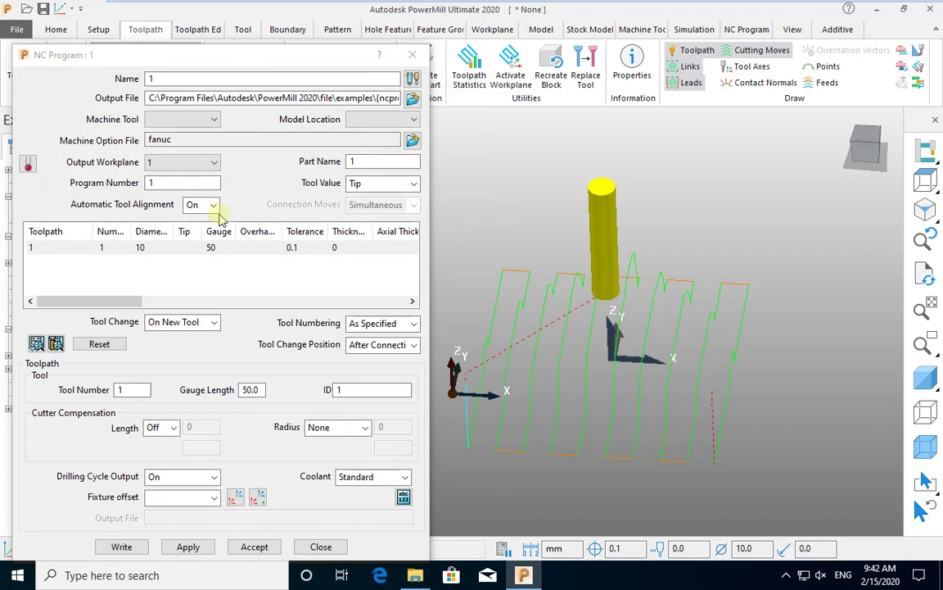
# Set the NC program's output file to test.tap on the Desktop.
pyautogui.click(412, 98)
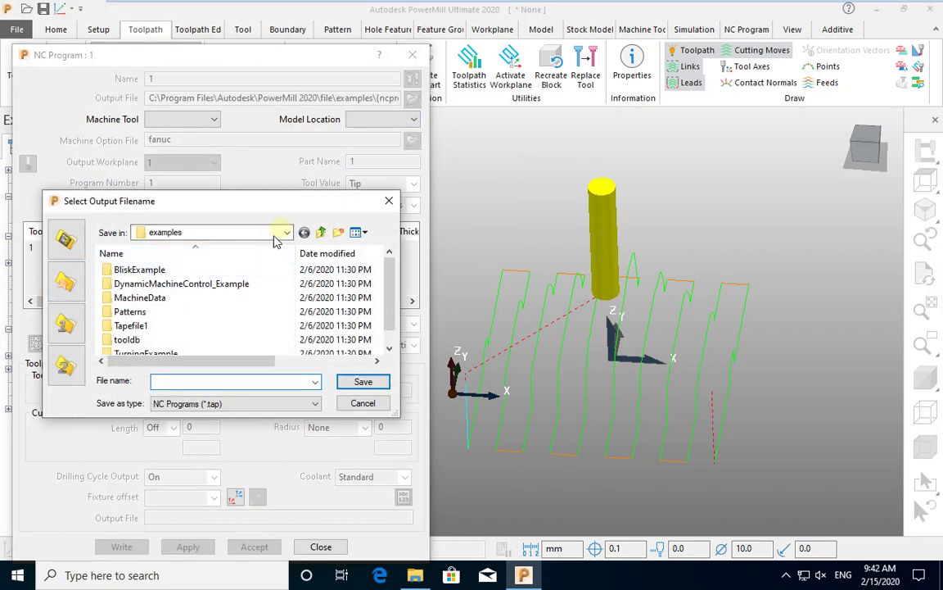
pyautogui.click(288, 232)
pyautogui.click(246, 255)
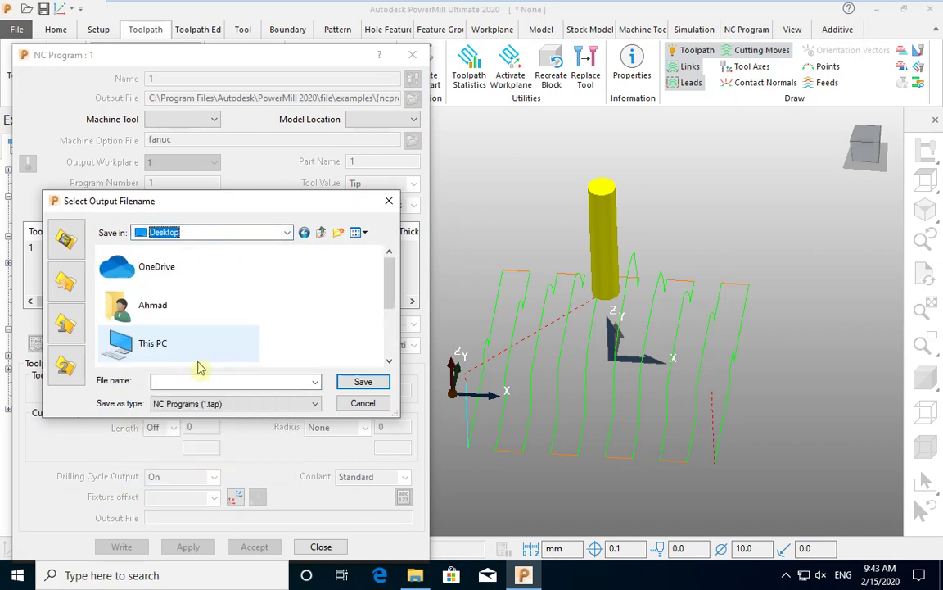
pyautogui.click(208, 383)
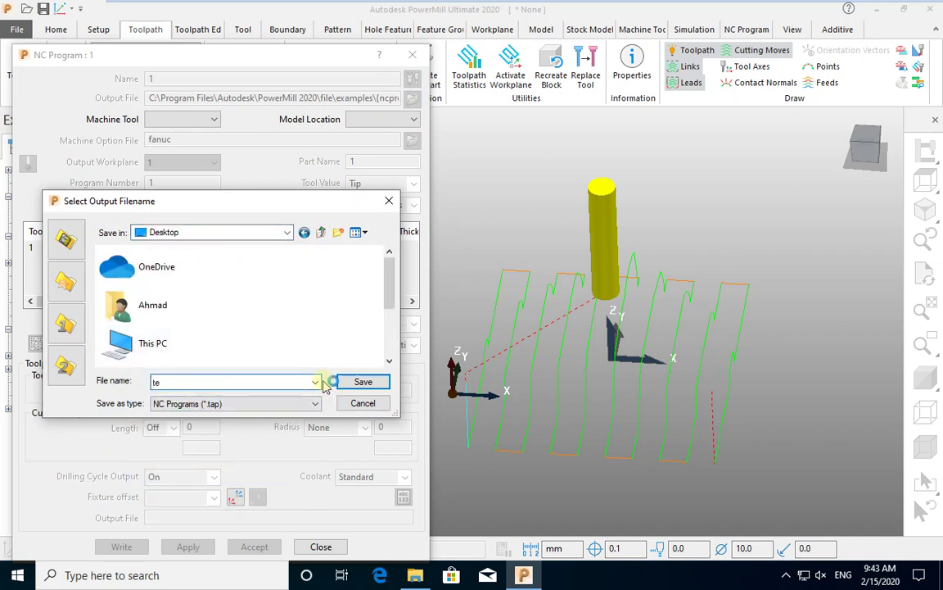
pyautogui.click(364, 382)
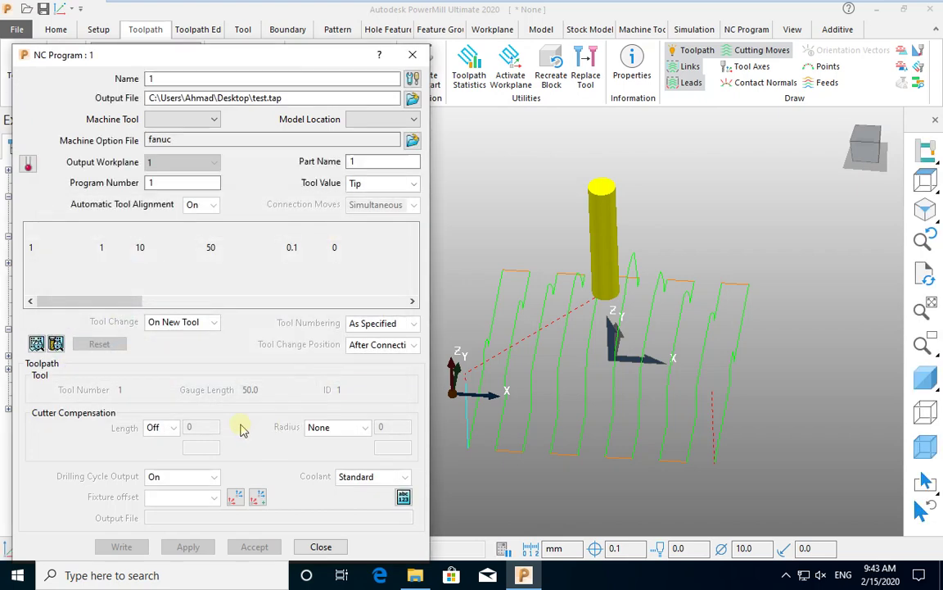
# Write the NC program, dismiss the DuctPost warning and the post-processing information, and accept the settings.
pyautogui.click(124, 546)
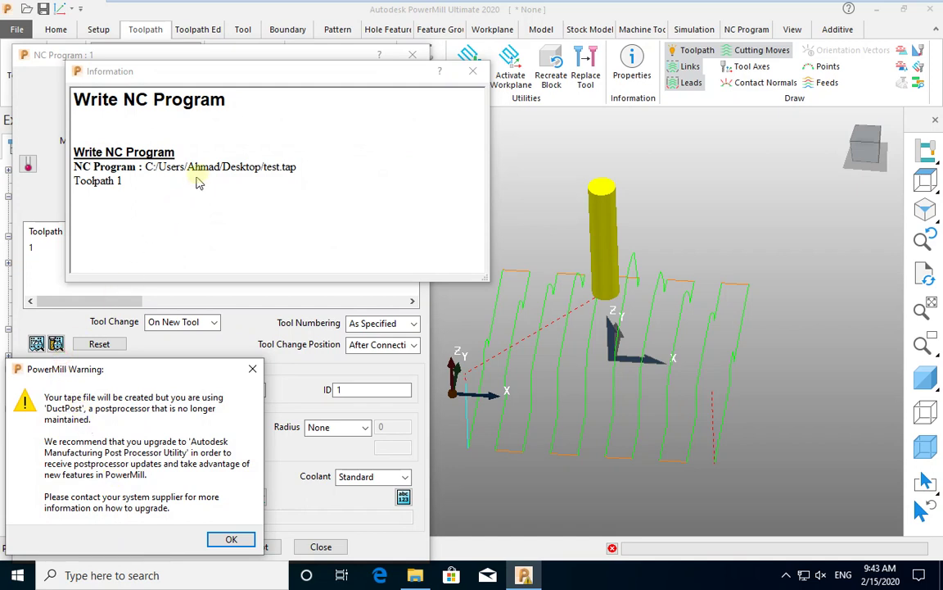
pyautogui.moveTo(71, 376); pyautogui.dragTo(254, 268)
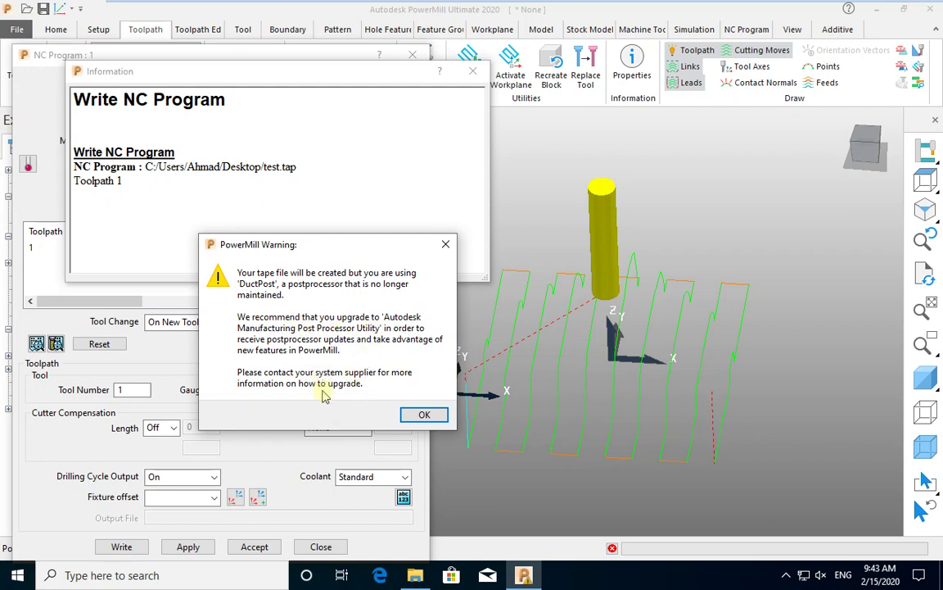
pyautogui.click(420, 414)
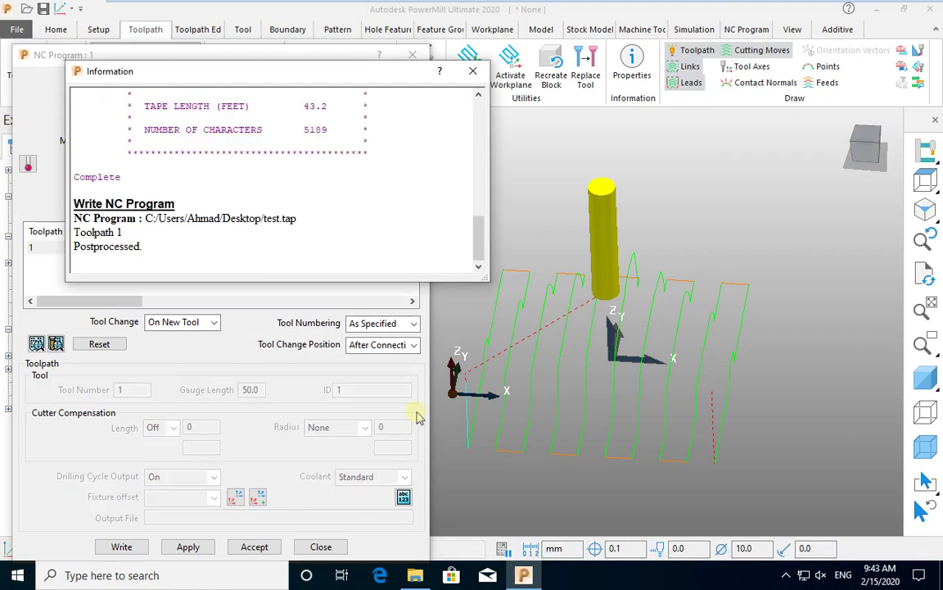
pyautogui.click(475, 72)
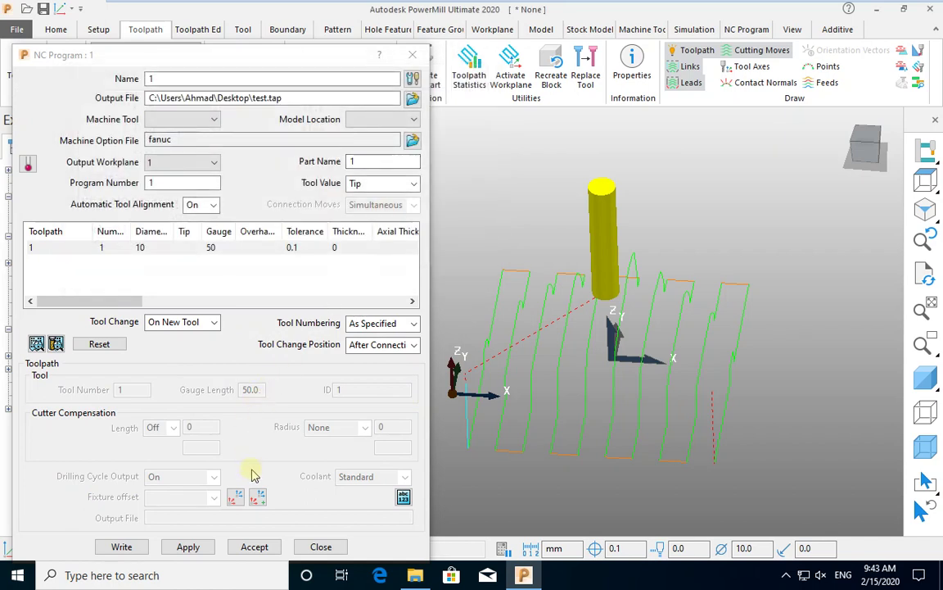
pyautogui.click(262, 547)
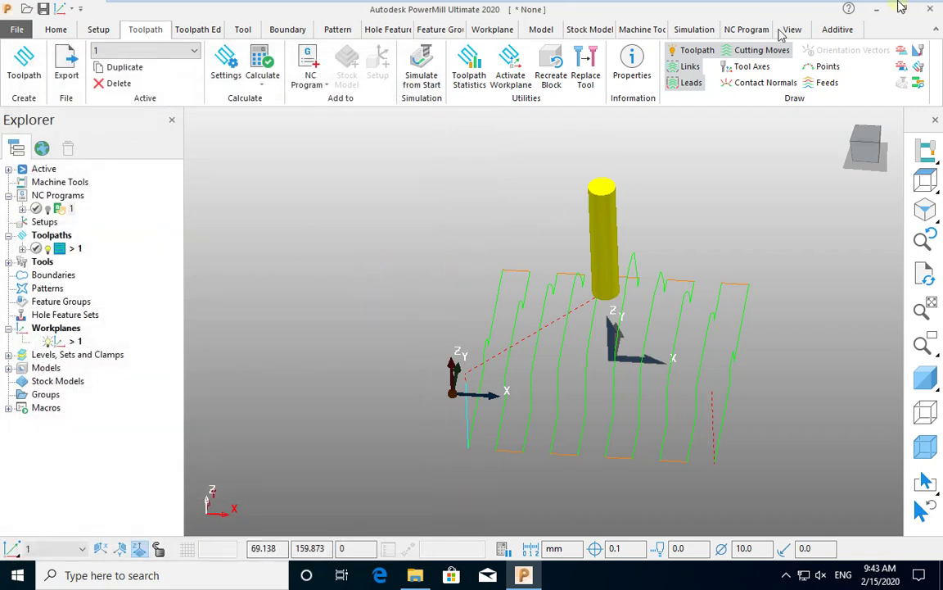
# Minimize PowerMill Ultimate 2020 and check the desktop for the written test.tap file.
pyautogui.click(875, 9)
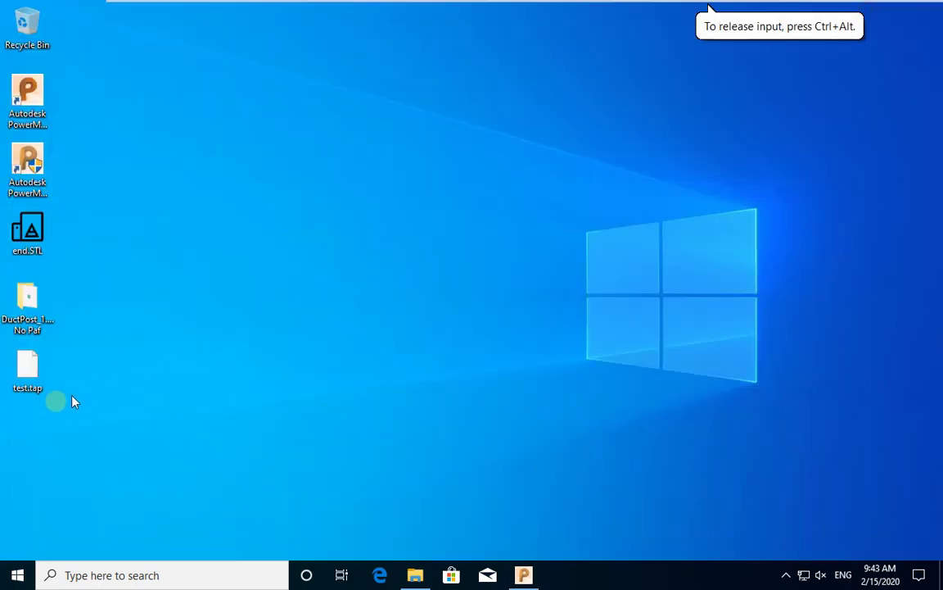
pyautogui.click(27, 370)
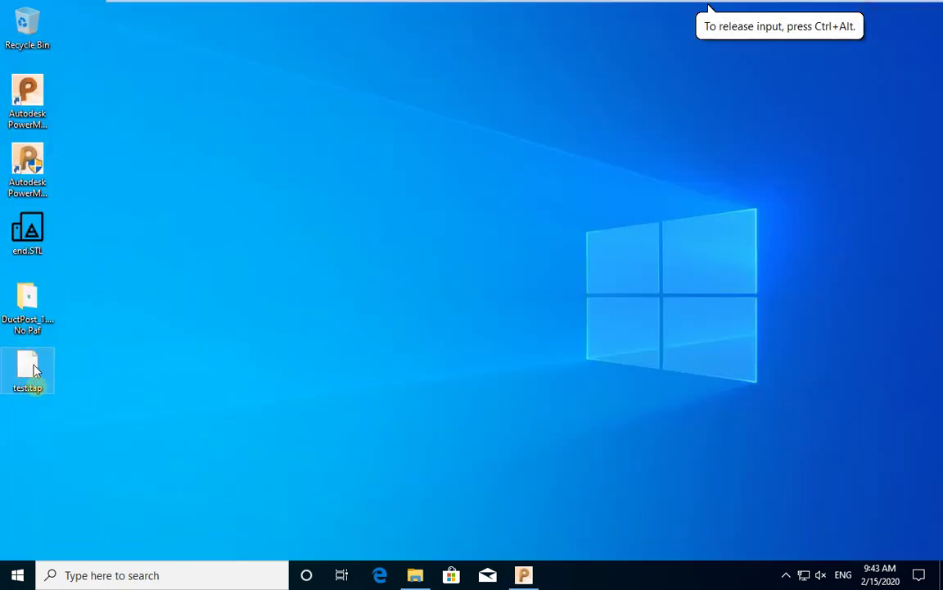
pyautogui.click(89, 387)
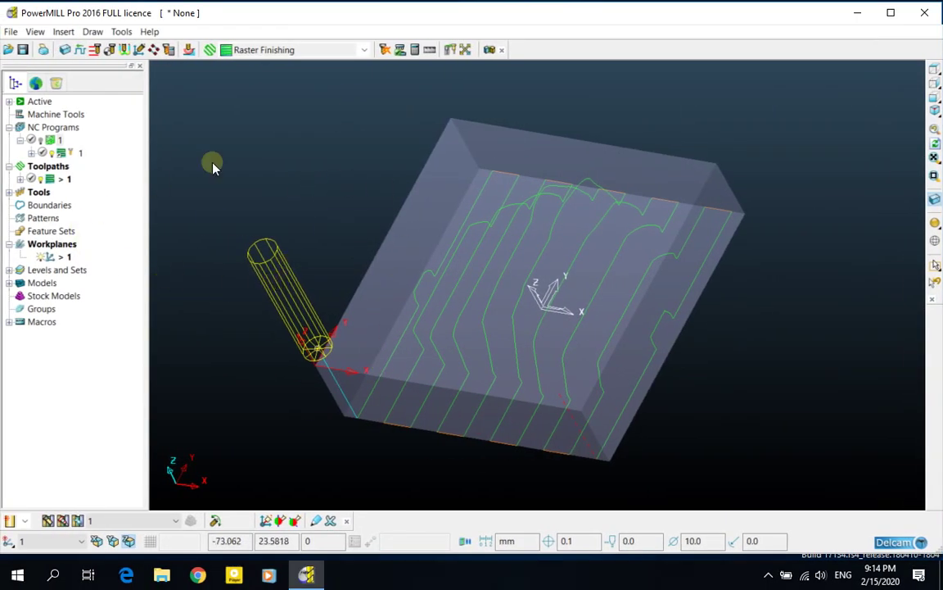
# Switch to PowerMILL 2016 and examine the toolpath strategy categories, including area clearance, finishing, drilling and ports, without creating a toolpath.
pyautogui.moveTo(333, 274); pyautogui.dragTo(189, 394, button='middle')
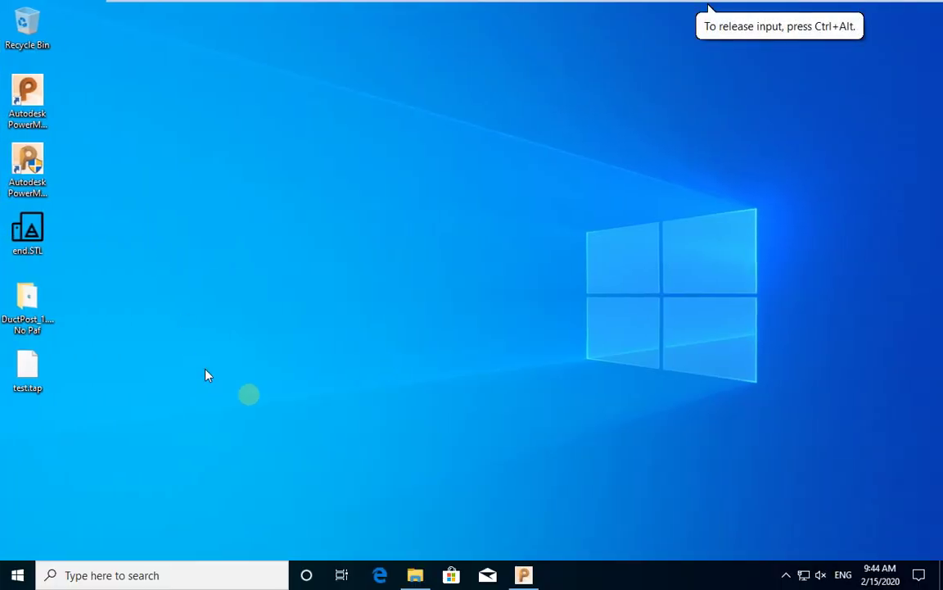
pyautogui.click(524, 575)
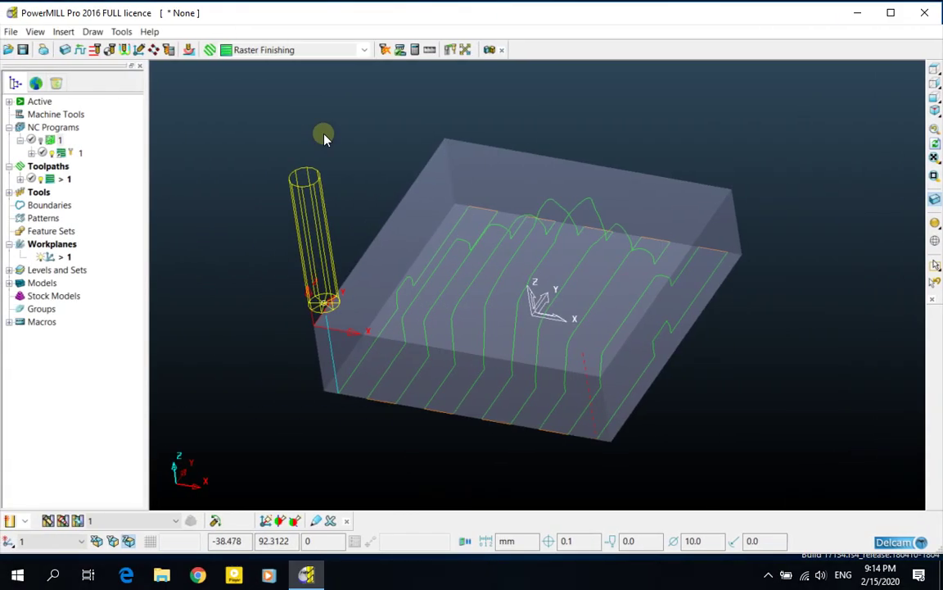
pyautogui.click(203, 49)
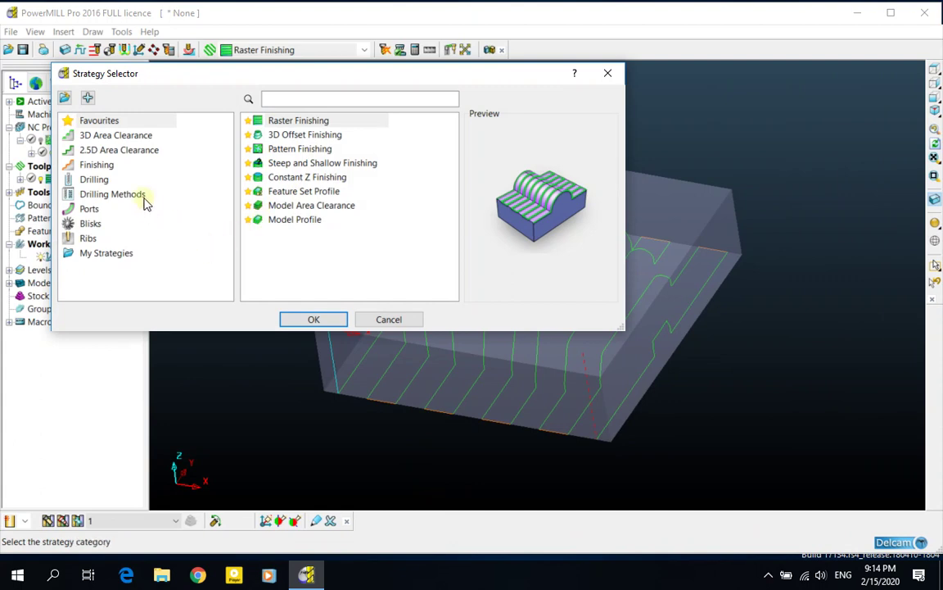
pyautogui.click(106, 135)
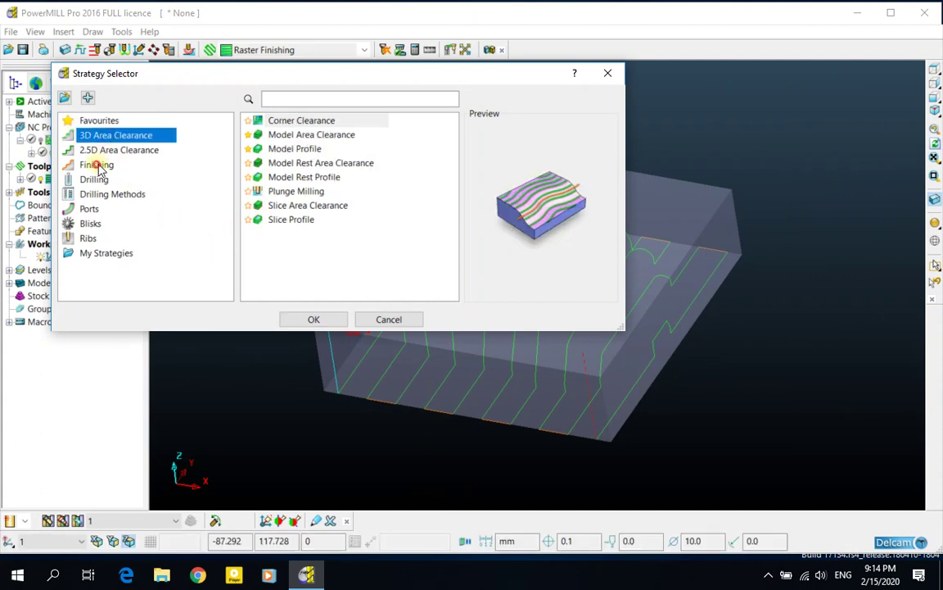
pyautogui.click(99, 165)
pyautogui.click(119, 135)
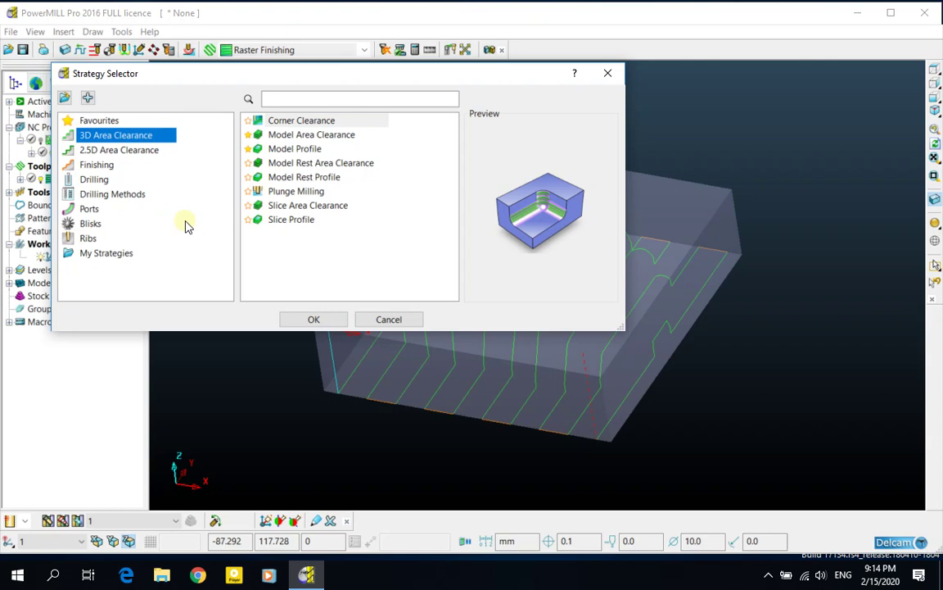
pyautogui.click(135, 154)
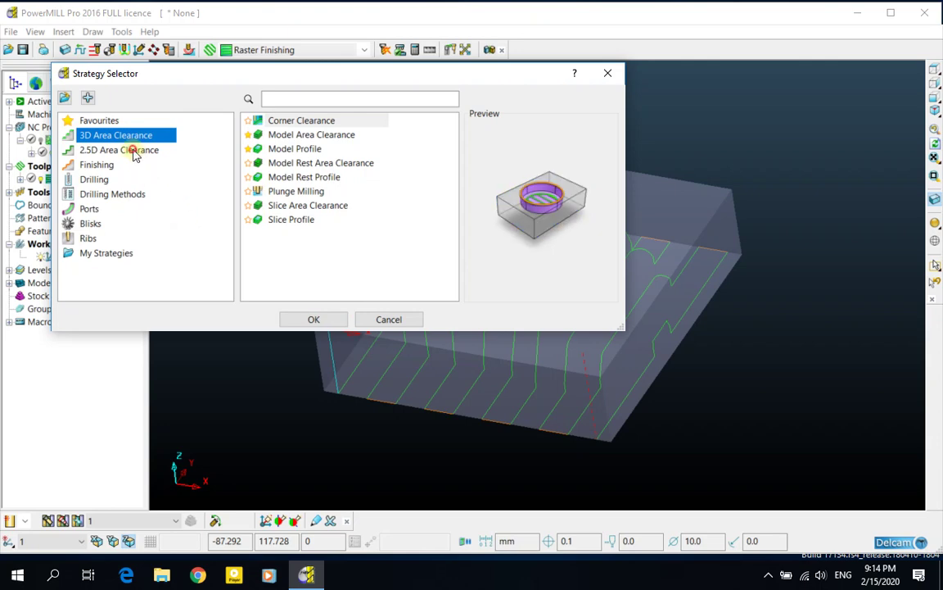
pyautogui.click(104, 180)
pyautogui.click(96, 194)
pyautogui.click(91, 209)
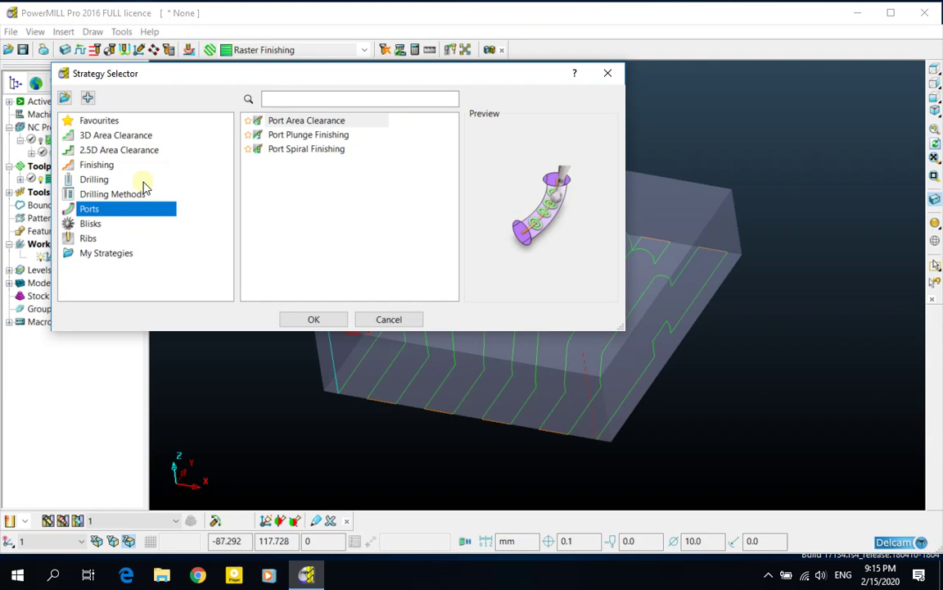
pyautogui.click(605, 73)
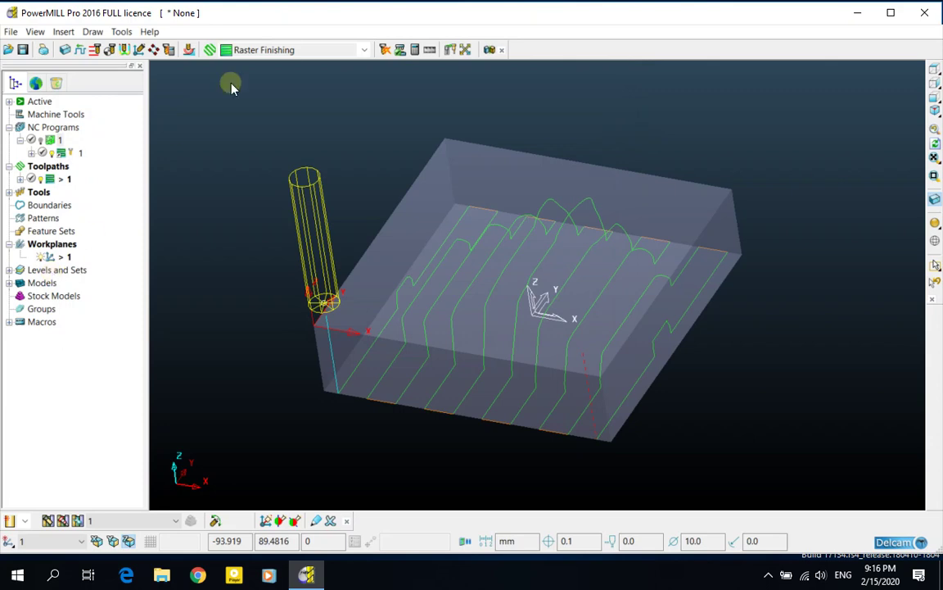
# Minimize PowerMILL 2016 and open the Mach3 folder from the refreshed desktop.
pyautogui.click(858, 14)
pyautogui.rightClick(390, 185)
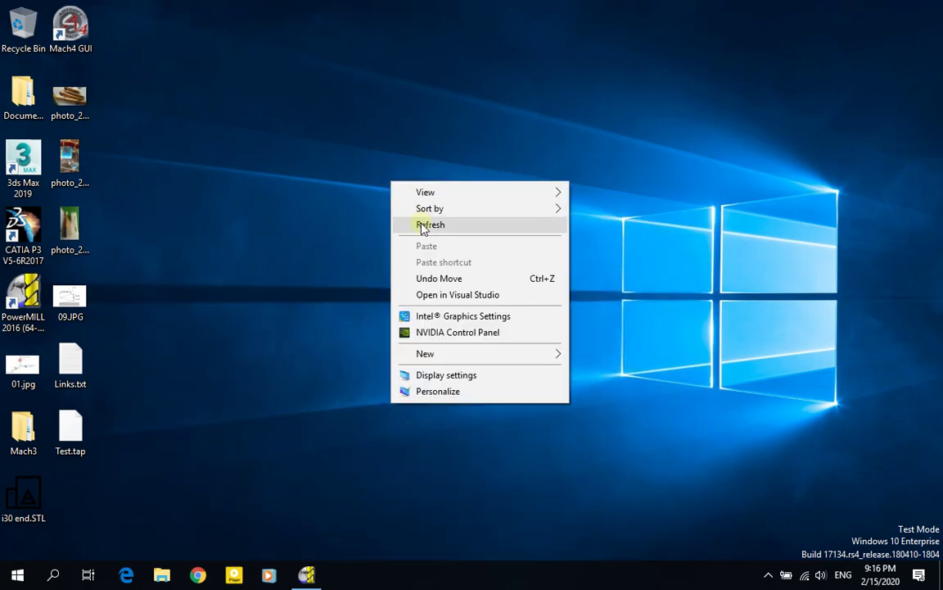
pyautogui.rightClick(420, 223)
pyautogui.click(443, 267)
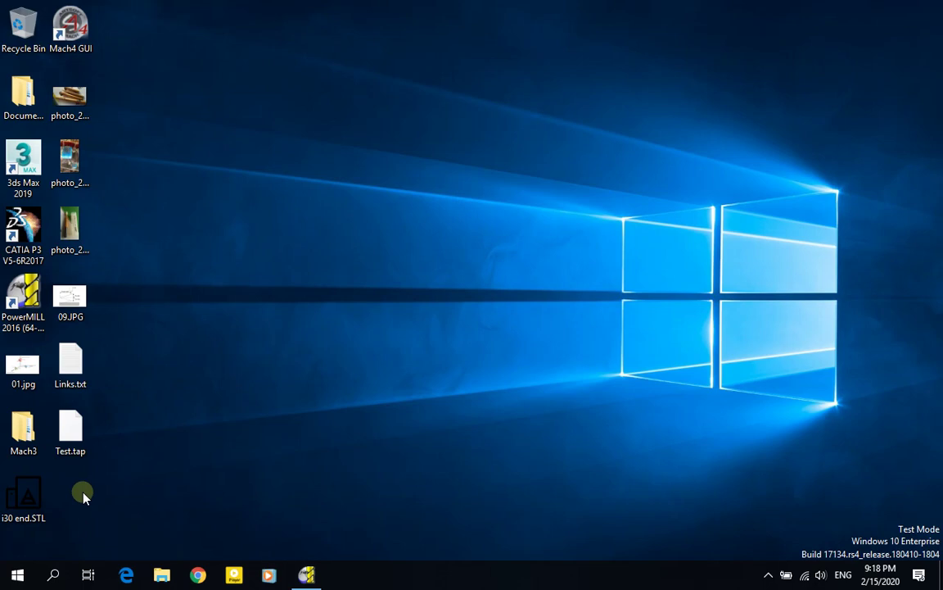
pyautogui.doubleClick(27, 443)
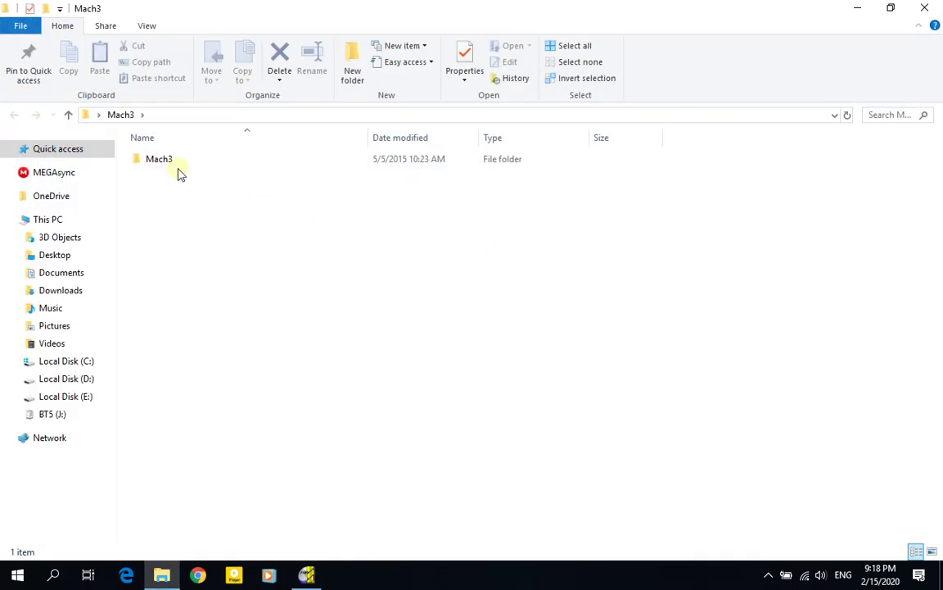
# Open the nested Mach3 folder, find Mach3.exe among the program files and launch it.
pyautogui.click(171, 166)
pyautogui.doubleClick(171, 167)
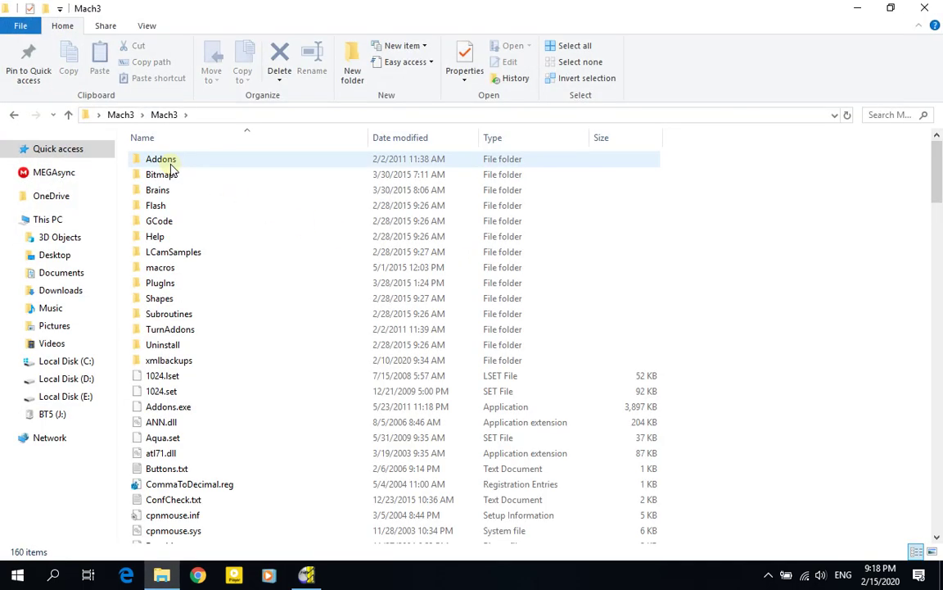
pyautogui.click(237, 407)
pyautogui.press('m')
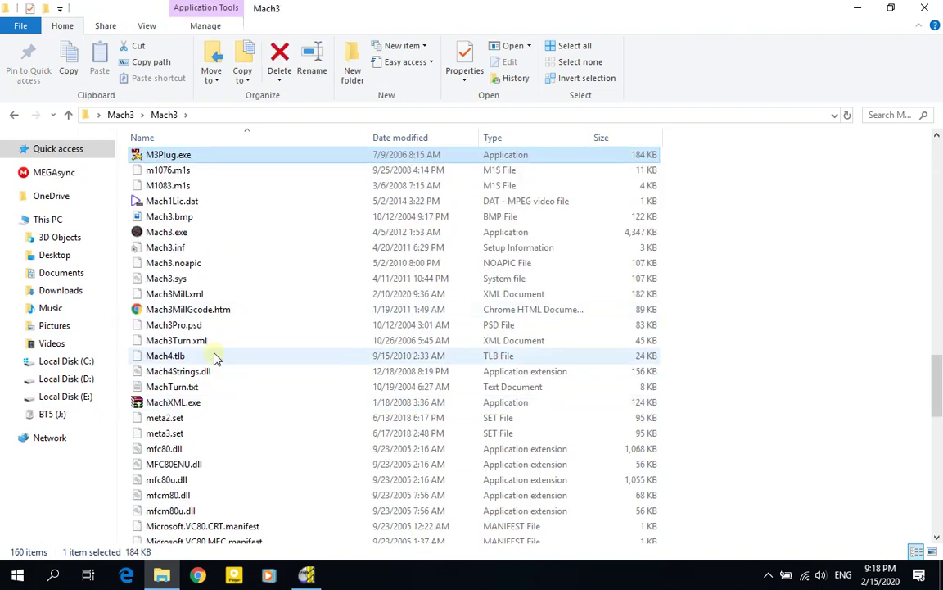
pyautogui.press('Down')
pyautogui.press('Down')
pyautogui.press('Down')
pyautogui.press('Down')
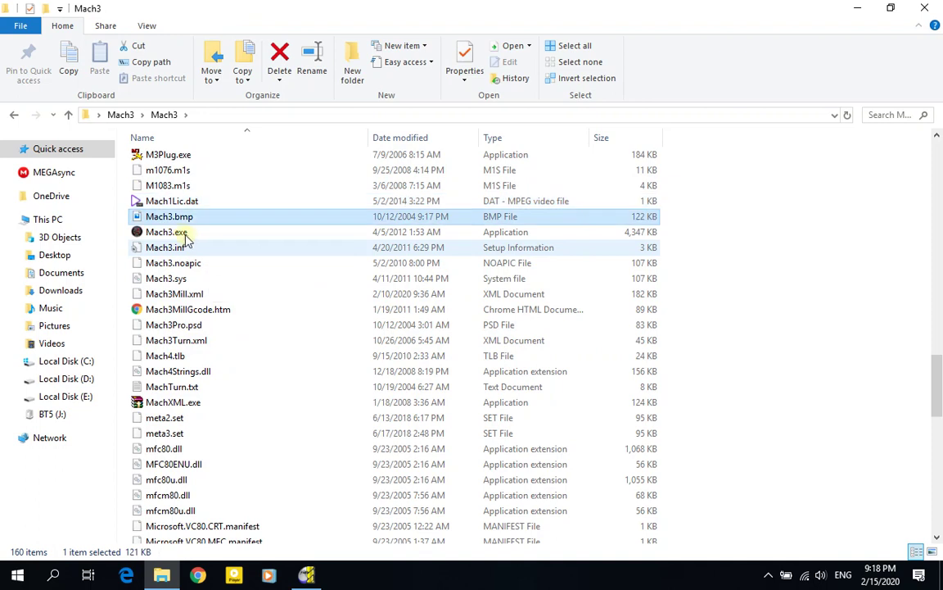
pyautogui.doubleClick(178, 233)
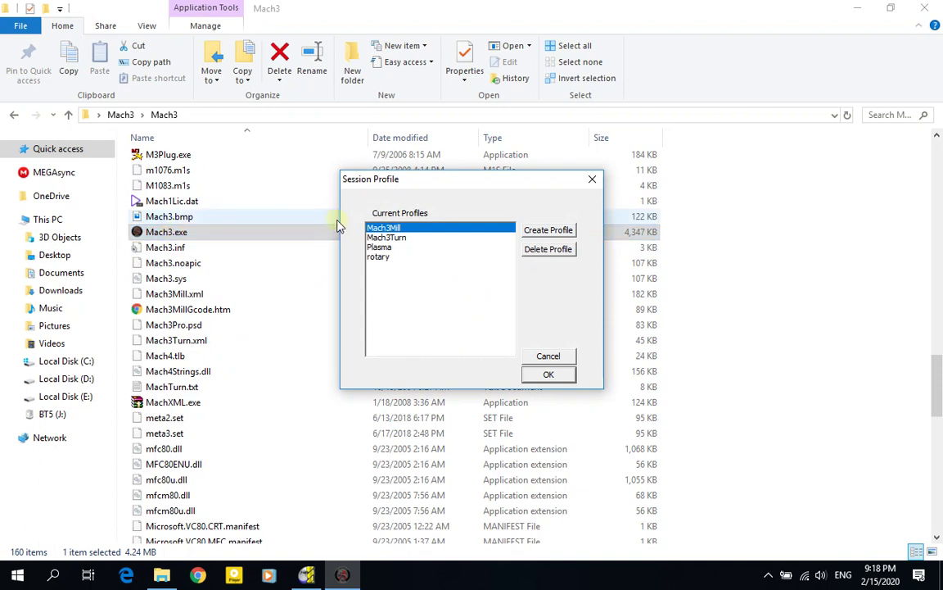
# Start the session with the Mach3Mill profile and stop trying to connect to the ESS.
pyautogui.moveTo(407, 184); pyautogui.dragTo(347, 105)
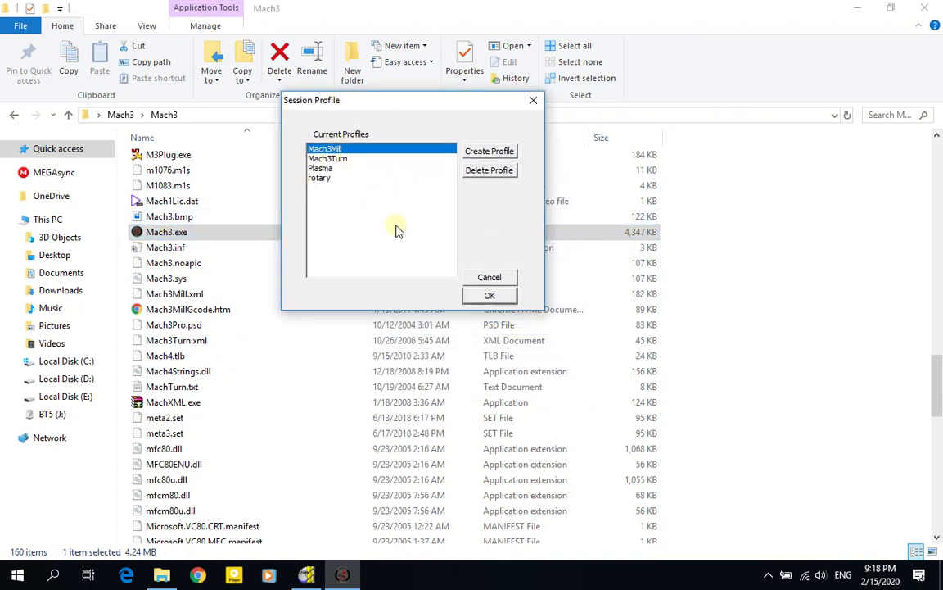
pyautogui.click(475, 295)
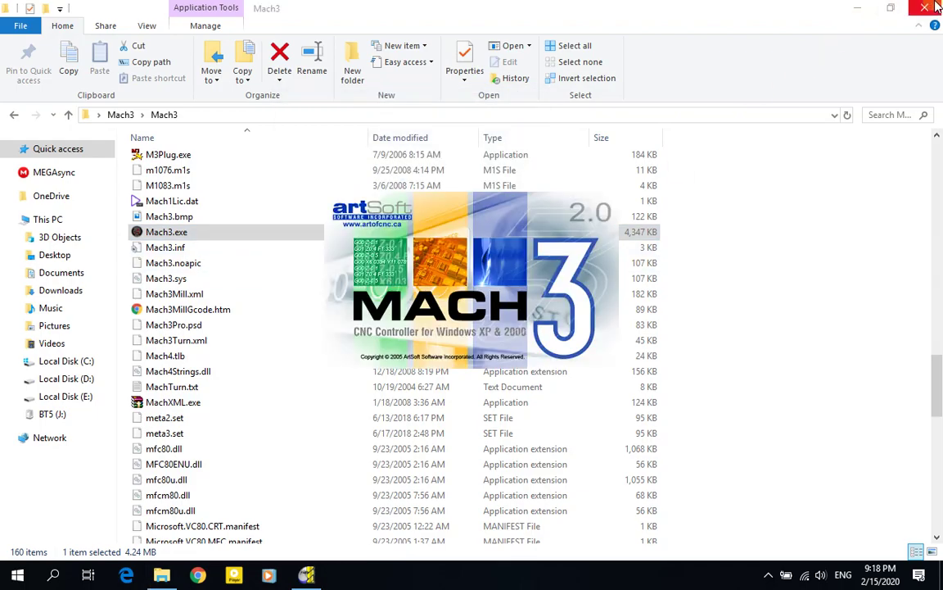
pyautogui.click(856, 7)
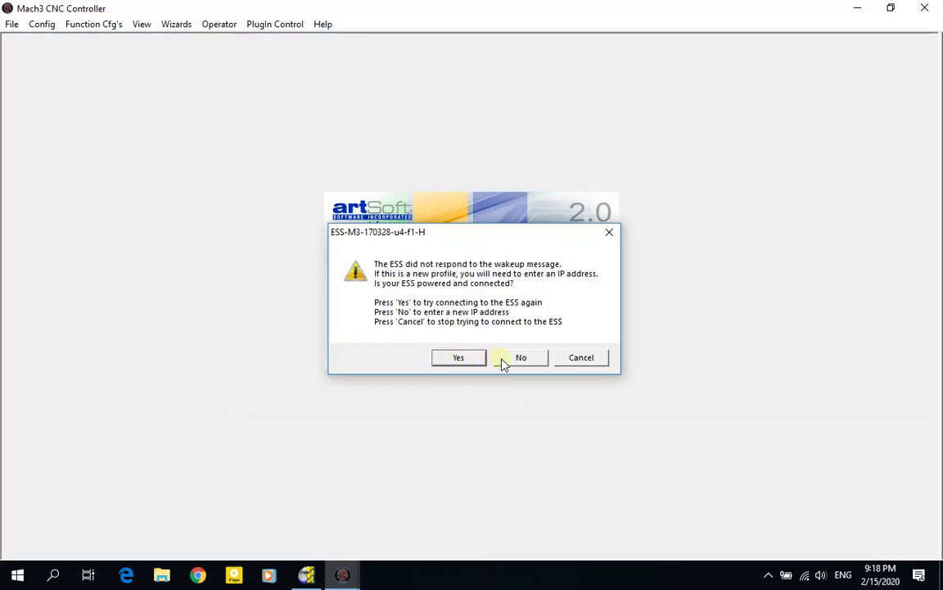
pyautogui.click(578, 356)
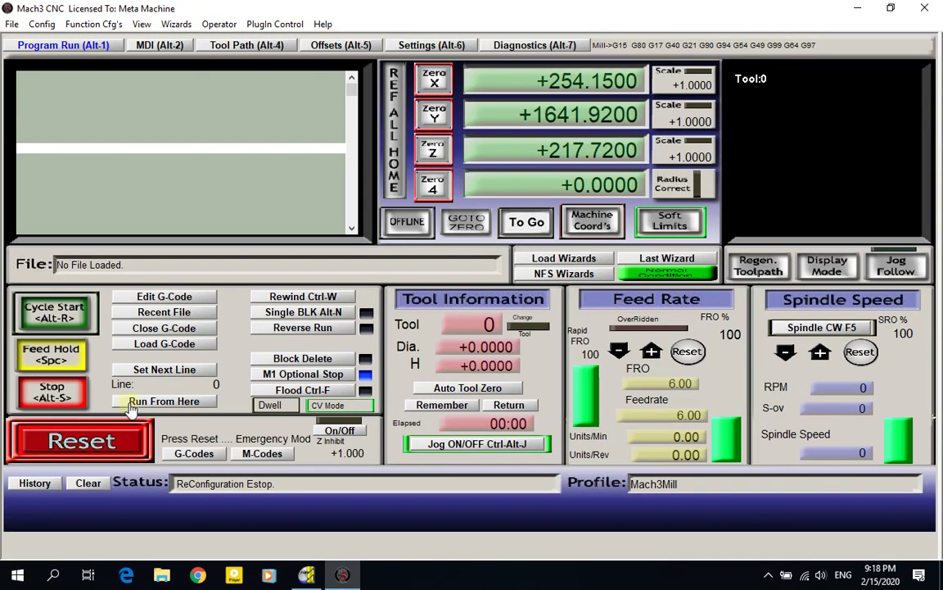
# Reset the controller out of emergency mode and load the Test.tap G-code file from the desktop.
pyautogui.click(98, 436)
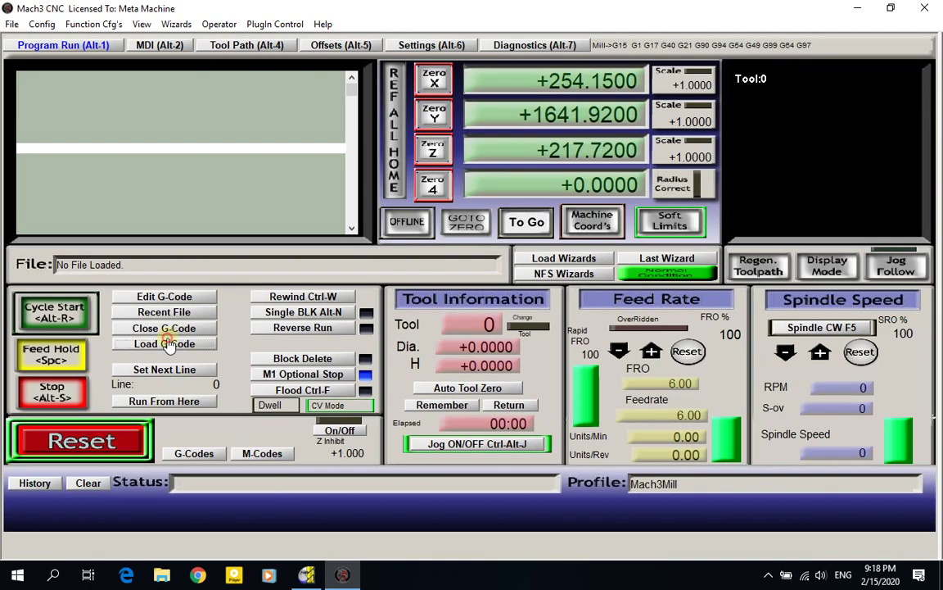
pyautogui.click(201, 262)
pyautogui.click(303, 234)
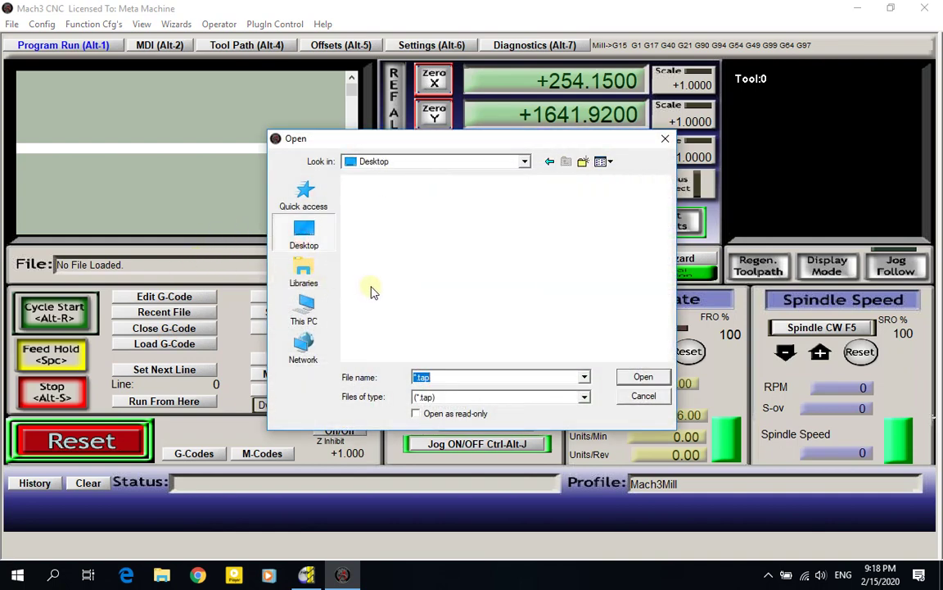
pyautogui.scroll(-3, 448, 317)
pyautogui.doubleClick(365, 332)
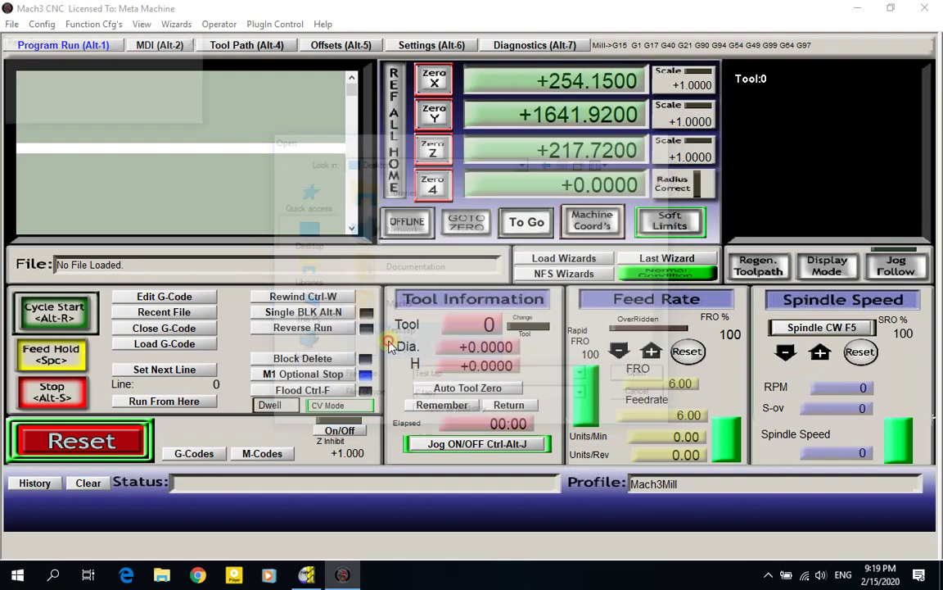
# Edit the G-code of Test.tap to delete the :0001 line, keep the change and close the text file.
pyautogui.click(164, 296)
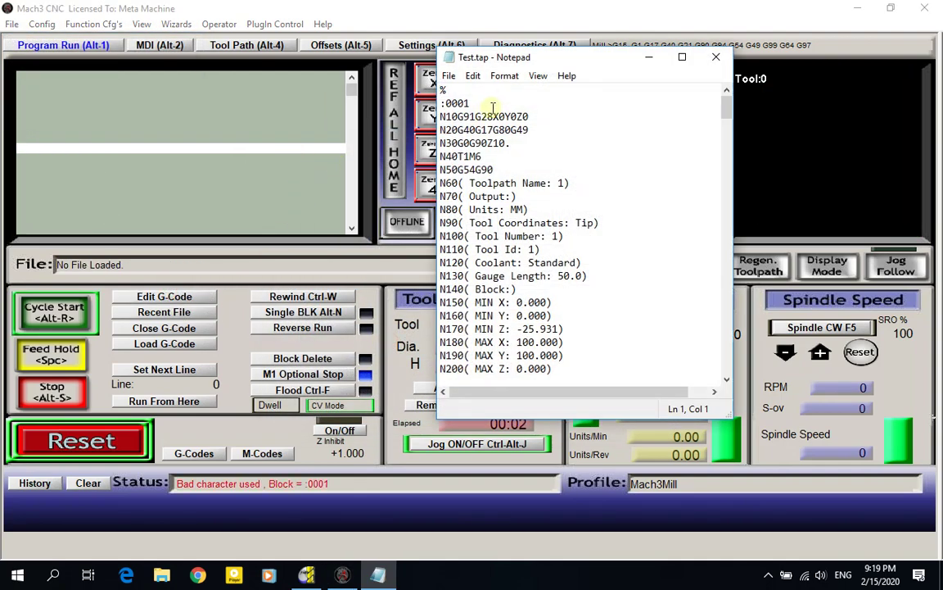
pyautogui.press('BackSpace')
pyautogui.press('BackSpace')
pyautogui.press('BackSpace')
pyautogui.press('BackSpace')
pyautogui.press('BackSpace')
pyautogui.press('BackSpace')
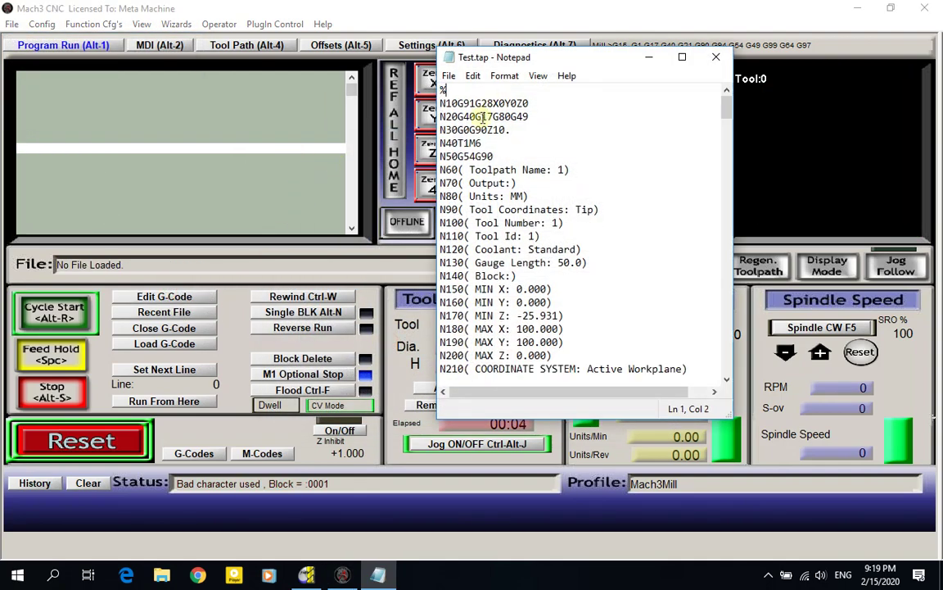
pyautogui.click(716, 57)
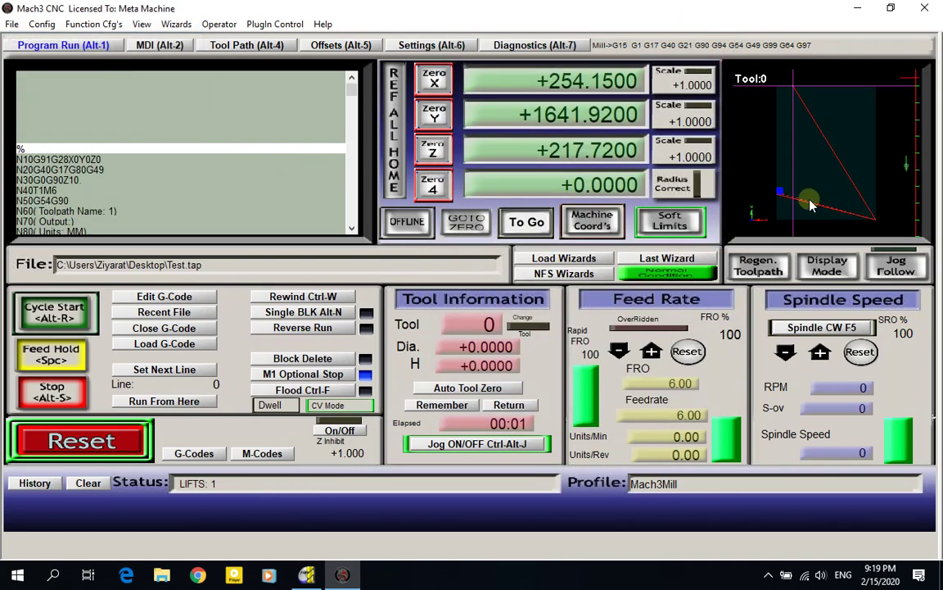
# Inspect the raster passes of the loaded program in the toolpath preview.
pyautogui.moveTo(780, 207)
pyautogui.mouseDown()
pyautogui.moveTo(809, 154)
pyautogui.moveTo(839, 138)
pyautogui.moveTo(855, 105)
pyautogui.moveTo(801, 175)
pyautogui.moveTo(807, 166)
pyautogui.mouseUp()
pyautogui.moveTo(779, 201)
pyautogui.mouseDown()
pyautogui.moveTo(796, 143)
pyautogui.moveTo(792, 185)
pyautogui.mouseUp()
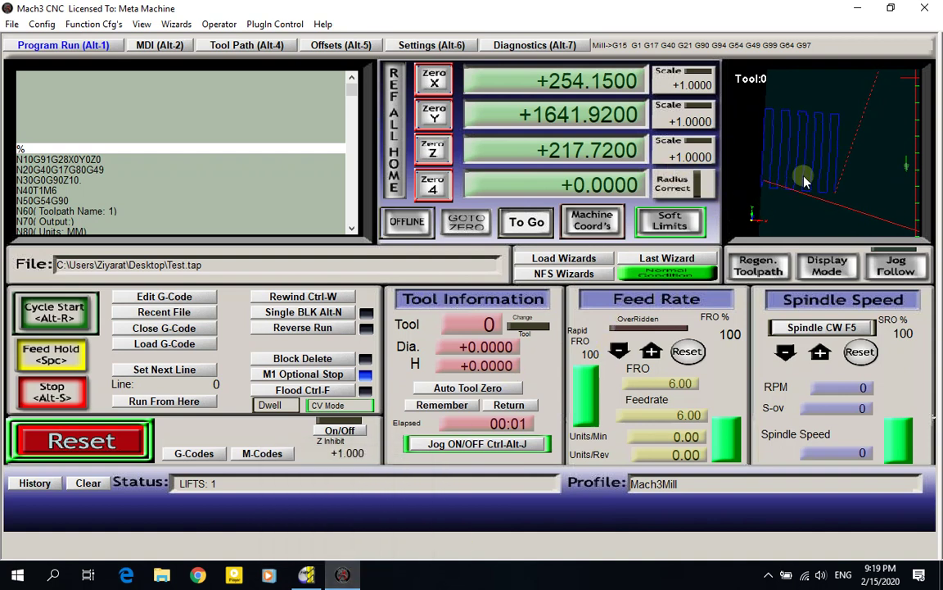
pyautogui.moveTo(798, 191); pyautogui.dragTo(820, 193, button='right')
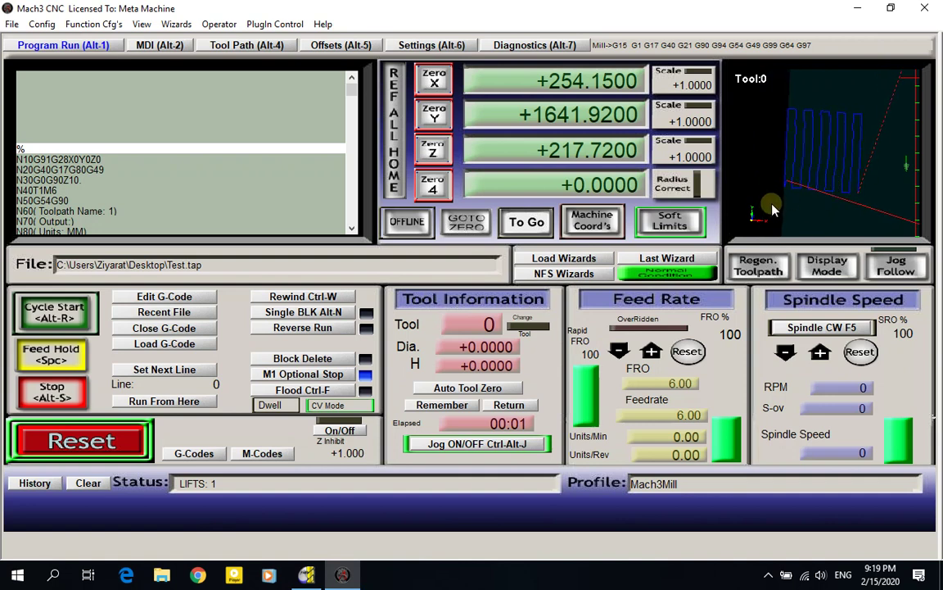
# Minimize Mach3, search for Mach4 GUI and launch it with the Mach4Mill profile.
pyautogui.click(858, 8)
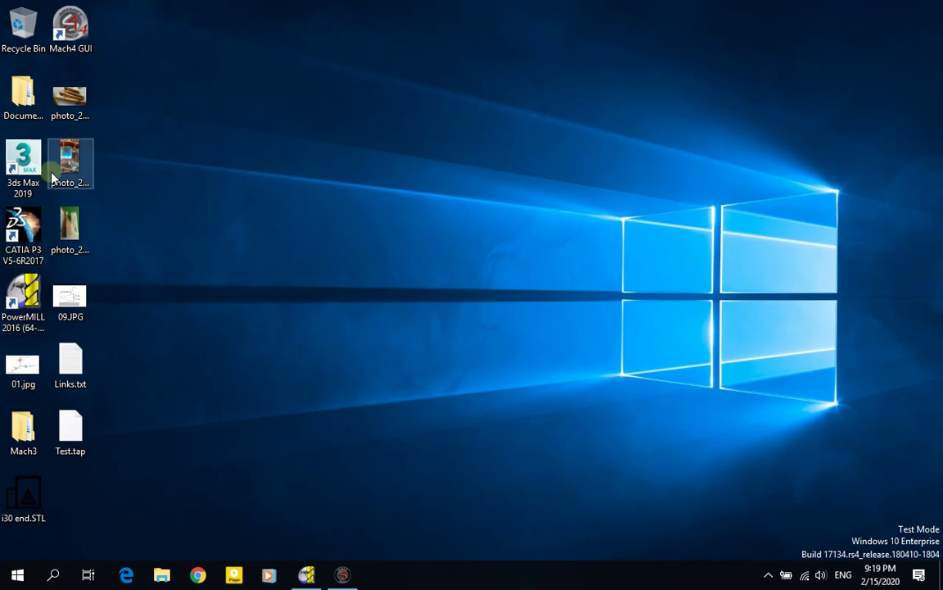
pyautogui.press('super')
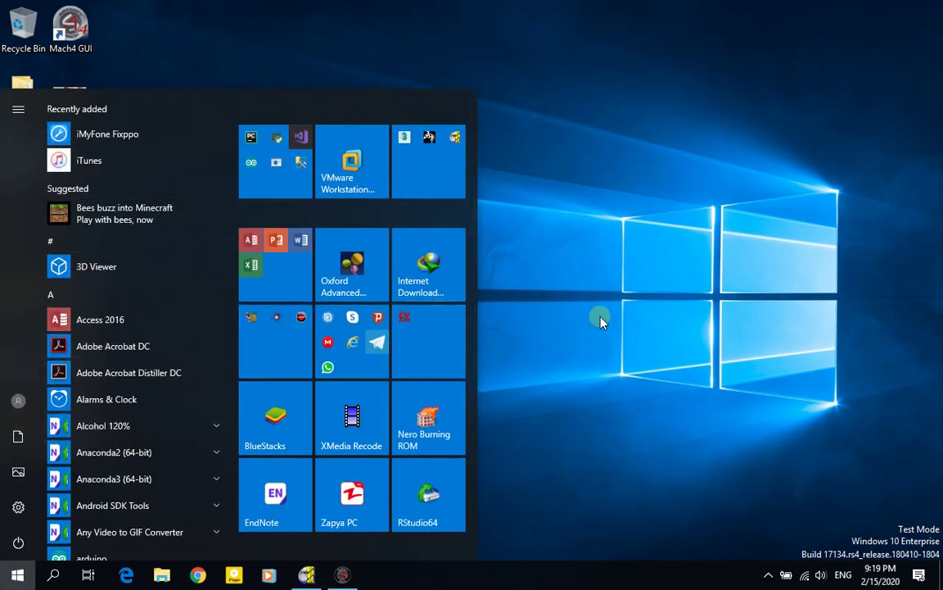
pyautogui.write('mac')
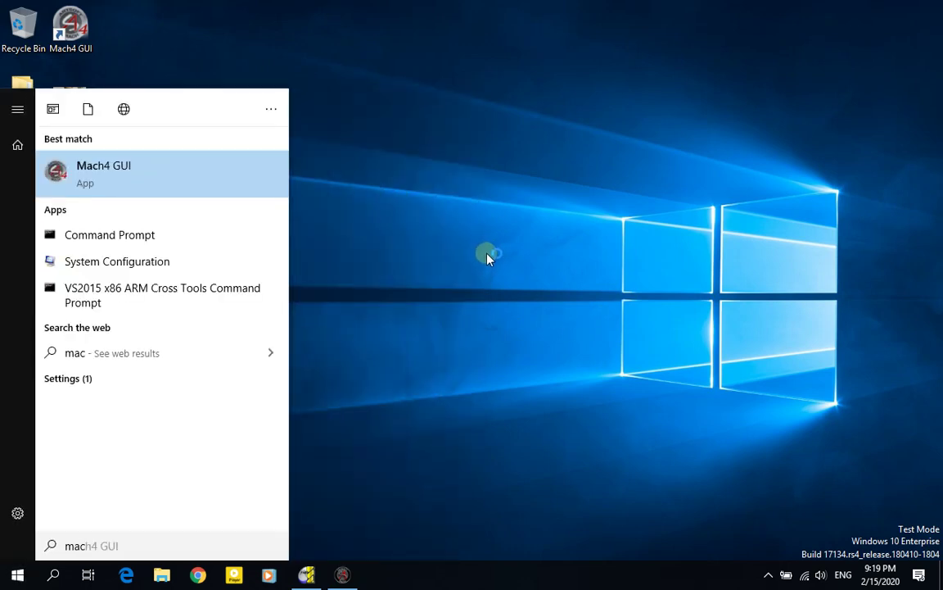
pyautogui.press('Return')
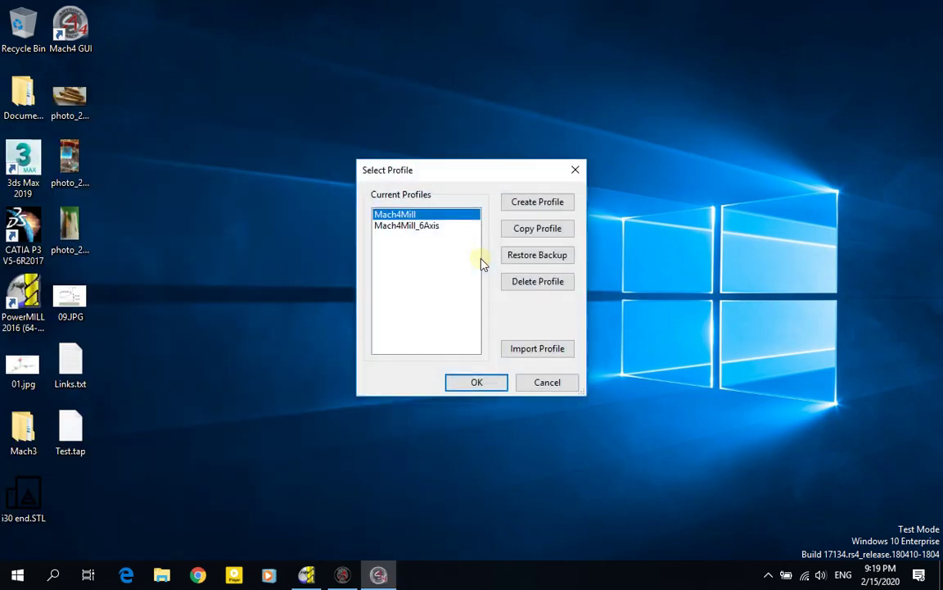
pyautogui.moveTo(418, 168); pyautogui.dragTo(353, 103)
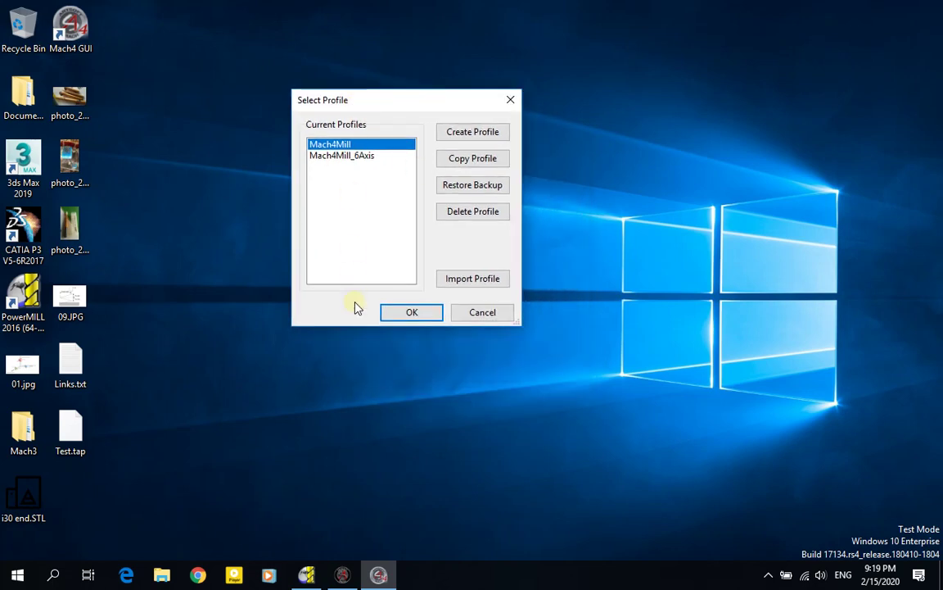
pyautogui.click(428, 311)
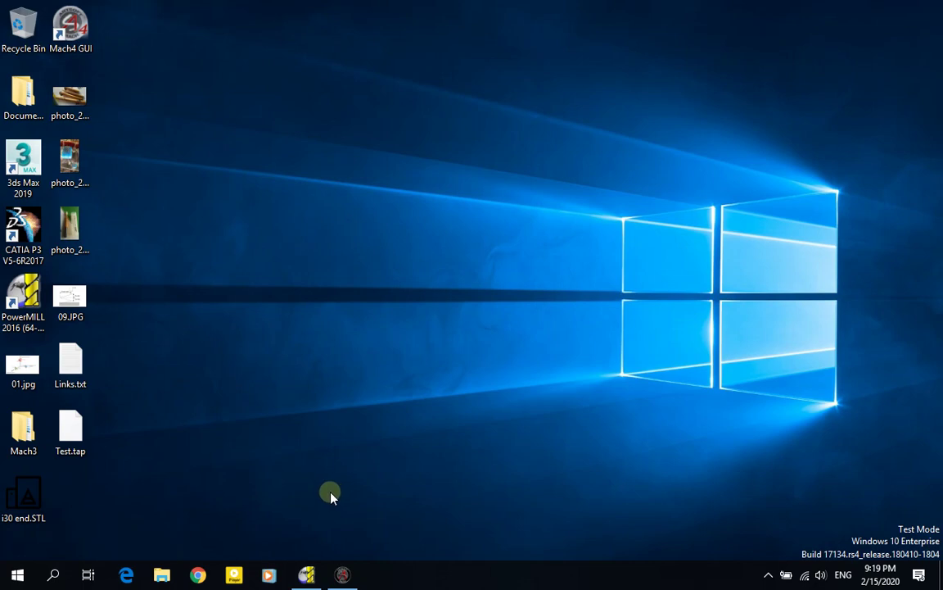
pyautogui.click(342, 575)
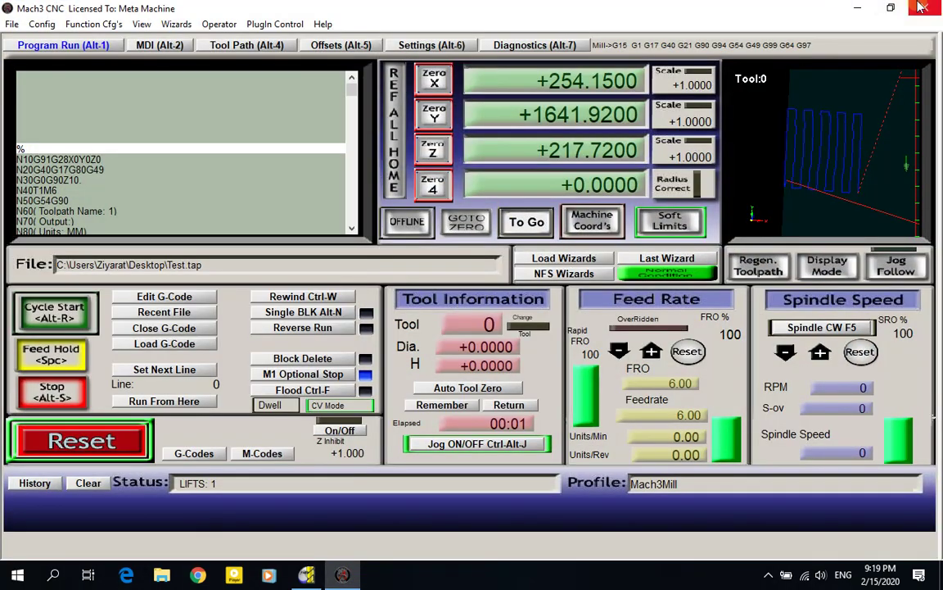
pyautogui.click(924, 7)
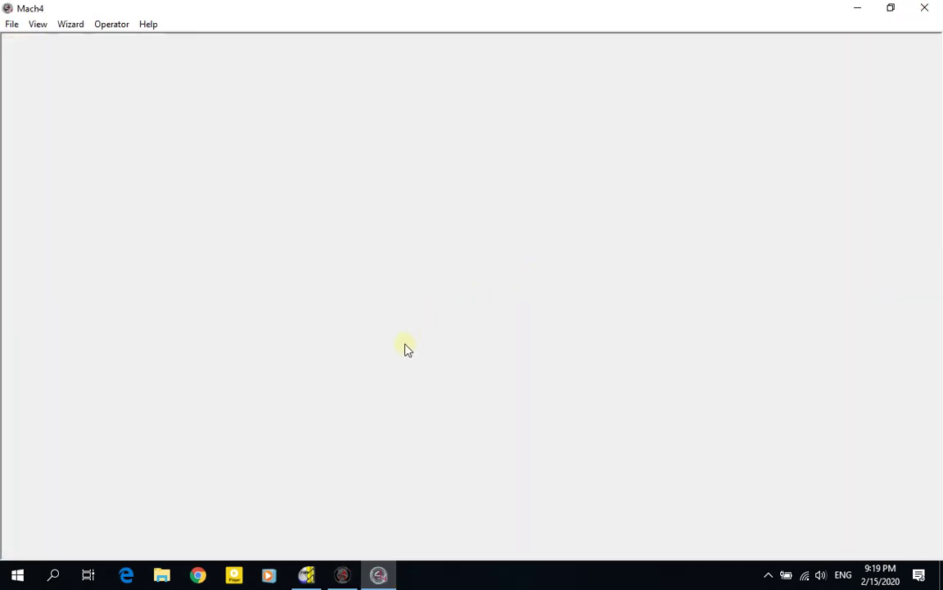
pyautogui.click(342, 575)
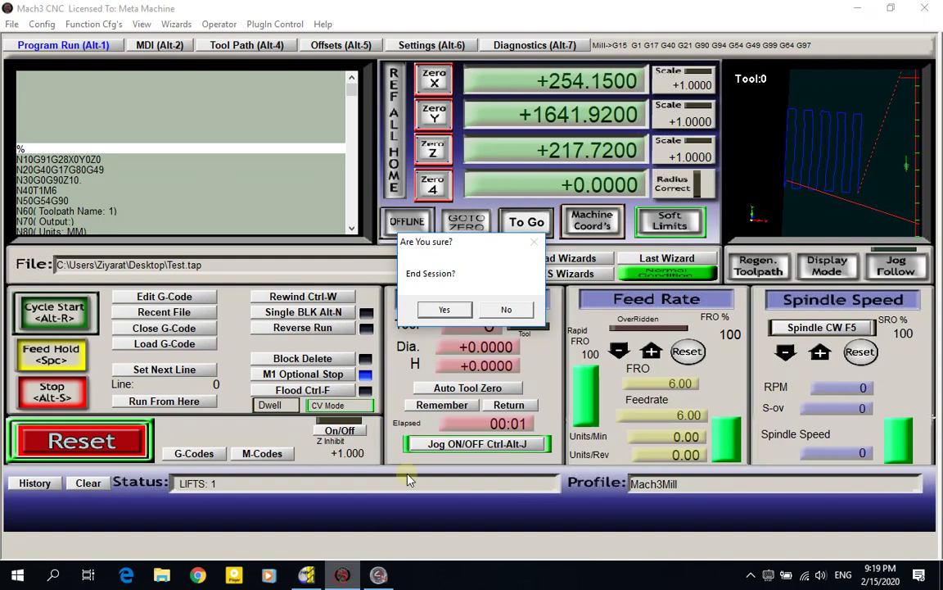
pyautogui.click(518, 309)
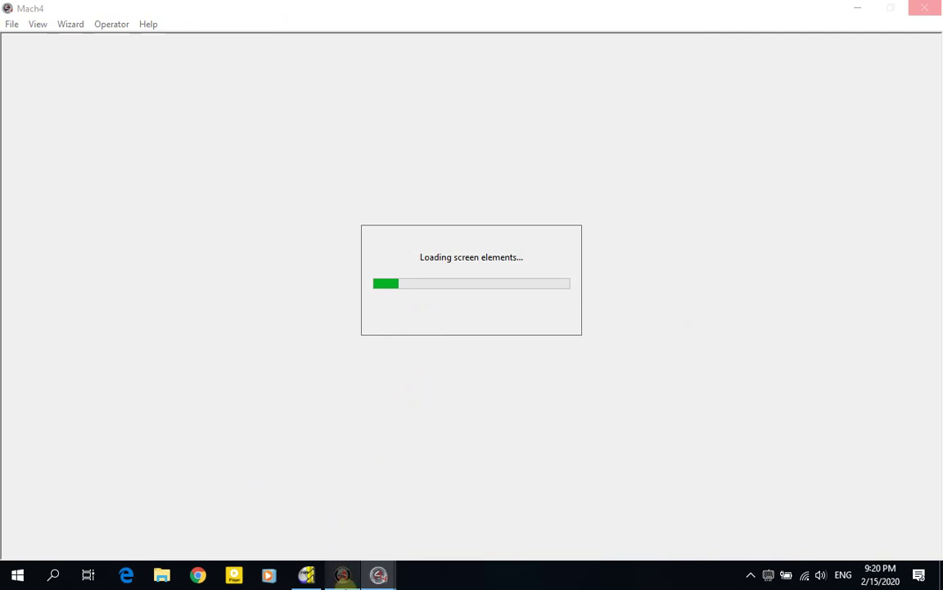
pyautogui.moveTo(343, 575)
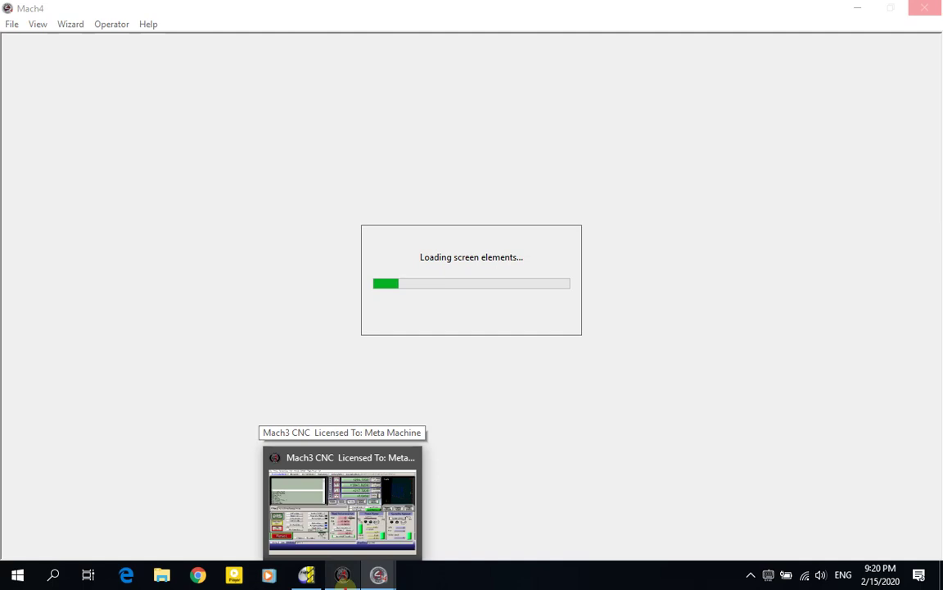
pyautogui.click(344, 458)
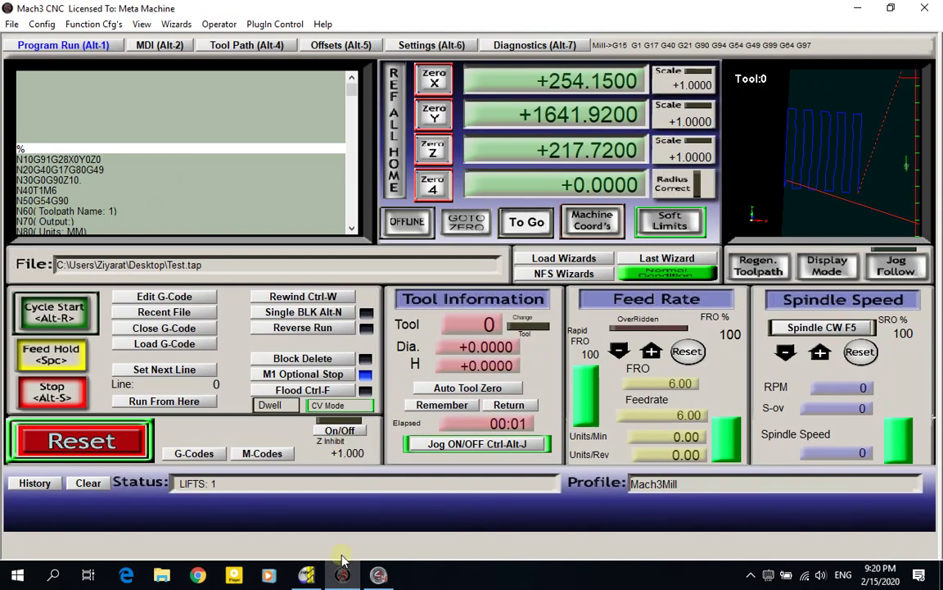
pyautogui.click(857, 8)
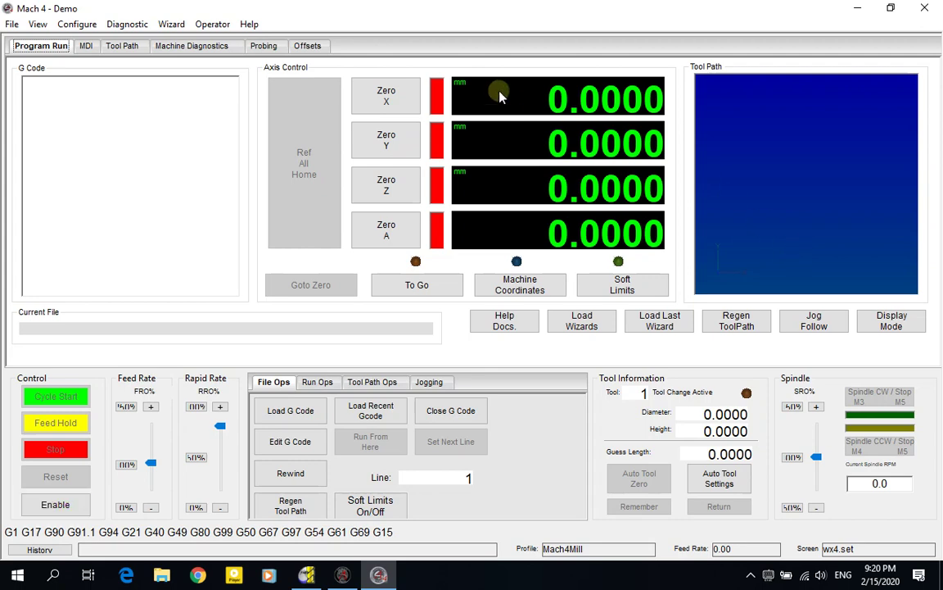
# Look through the MDI, Tool Path, Machine Diagnostics, Probing and Offsets pages of Mach4.
pyautogui.click(85, 46)
pyautogui.click(122, 46)
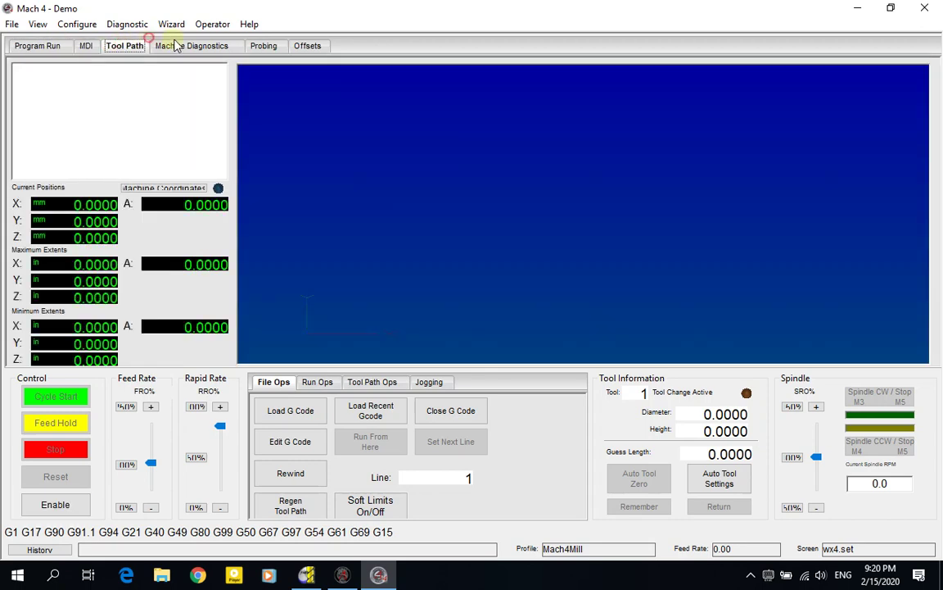
pyautogui.click(174, 45)
pyautogui.click(87, 46)
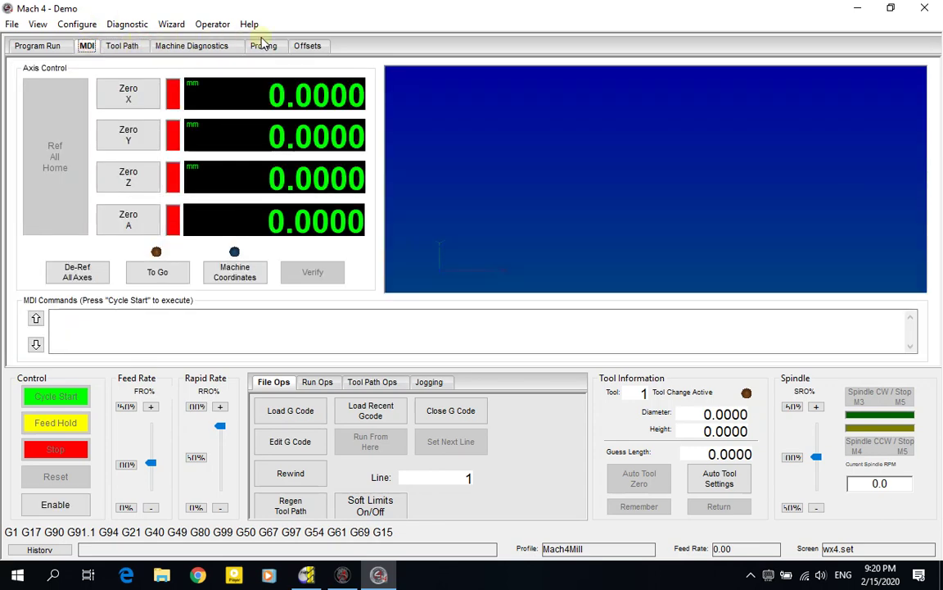
pyautogui.click(217, 46)
pyautogui.click(261, 47)
pyautogui.click(308, 47)
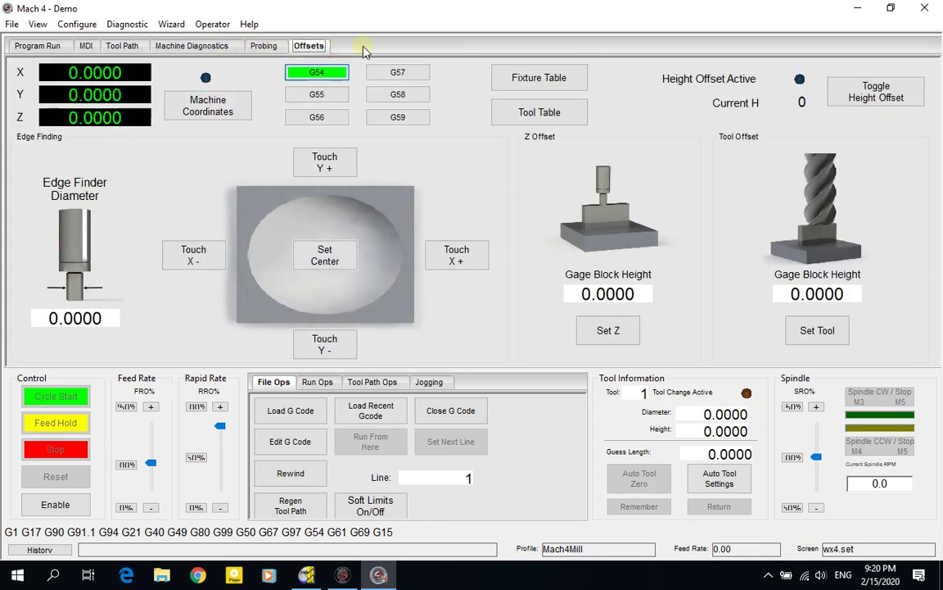
pyautogui.click(266, 45)
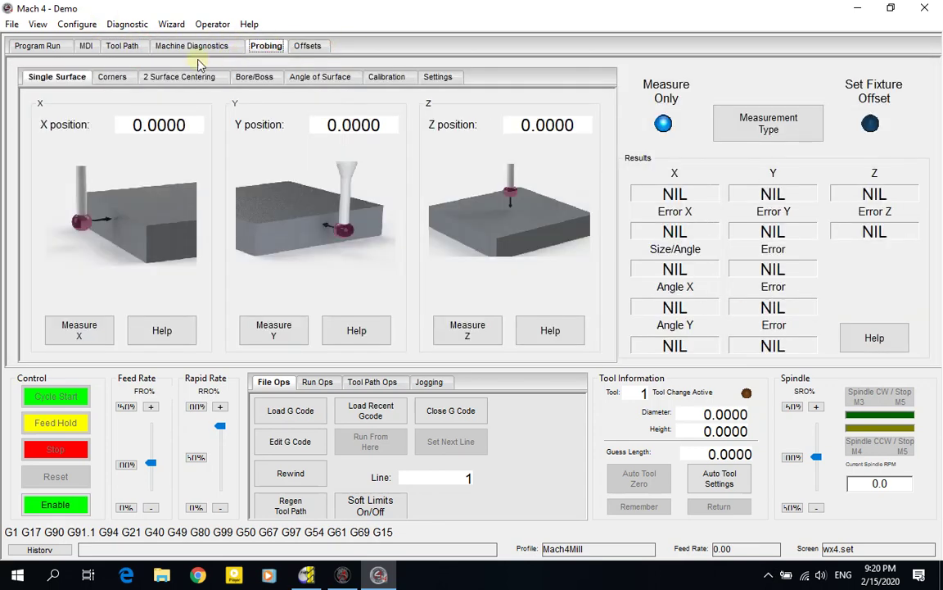
pyautogui.click(124, 24)
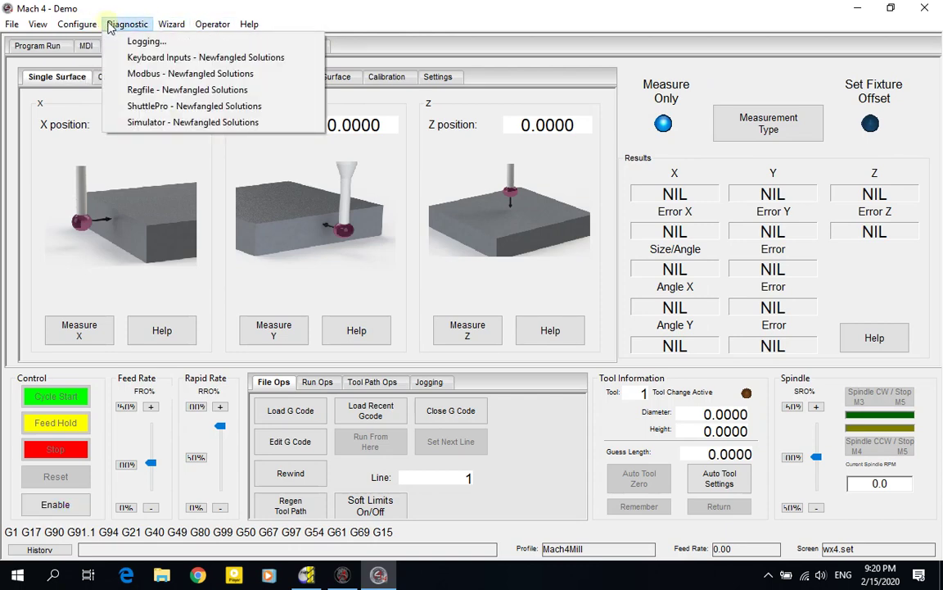
pyautogui.moveTo(95, 28)
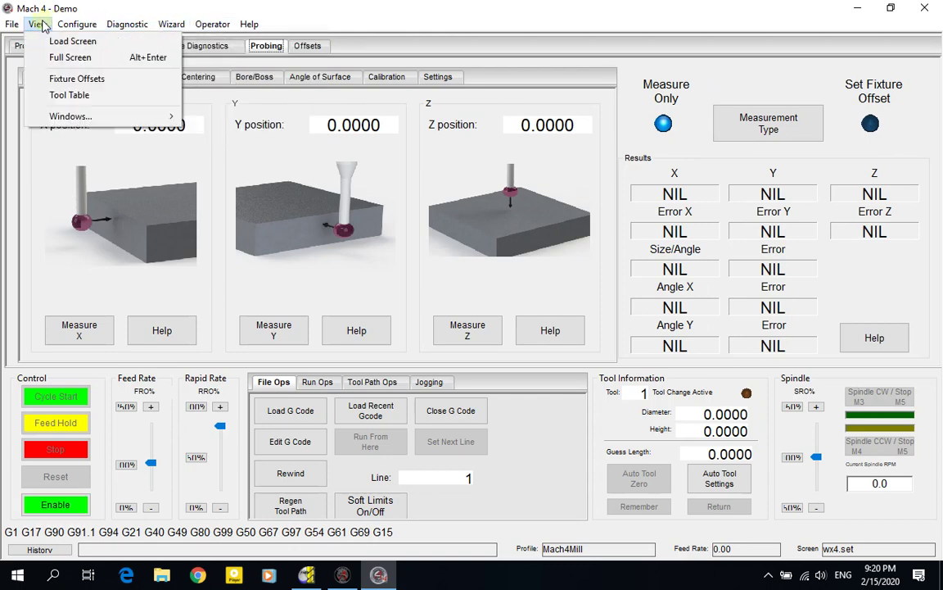
pyautogui.moveTo(127, 28)
pyautogui.moveTo(202, 25)
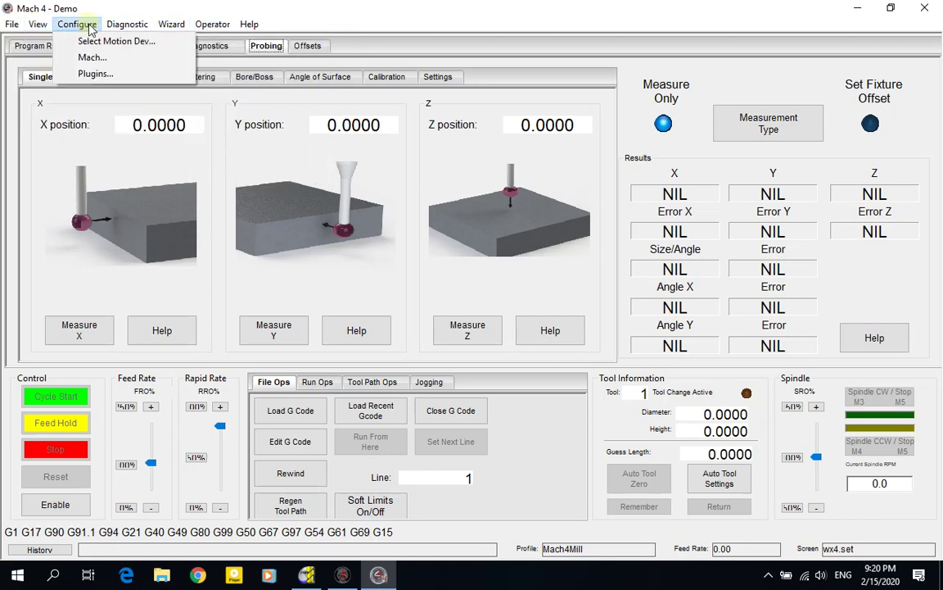
pyautogui.click(169, 26)
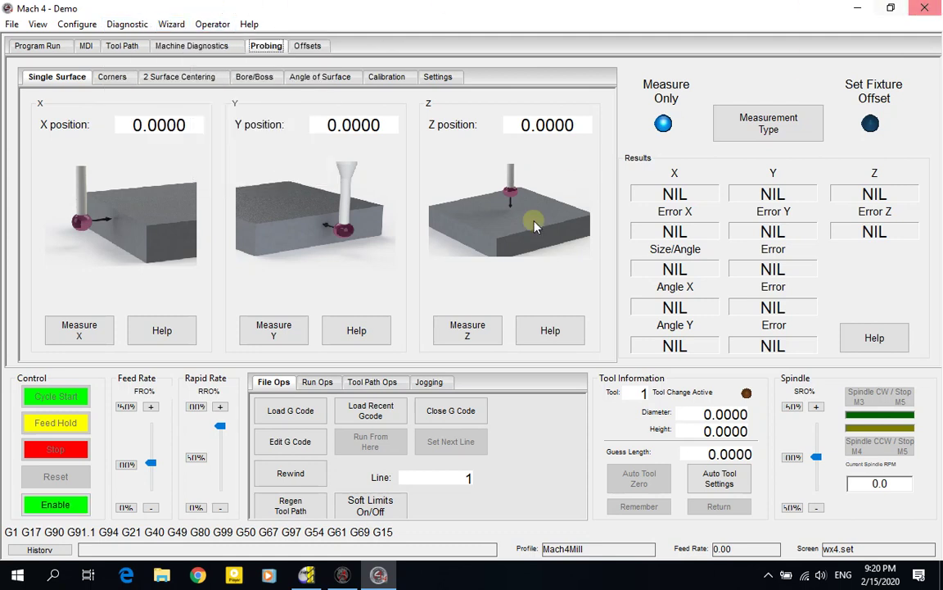
pyautogui.click(131, 24)
pyautogui.moveTo(168, 24)
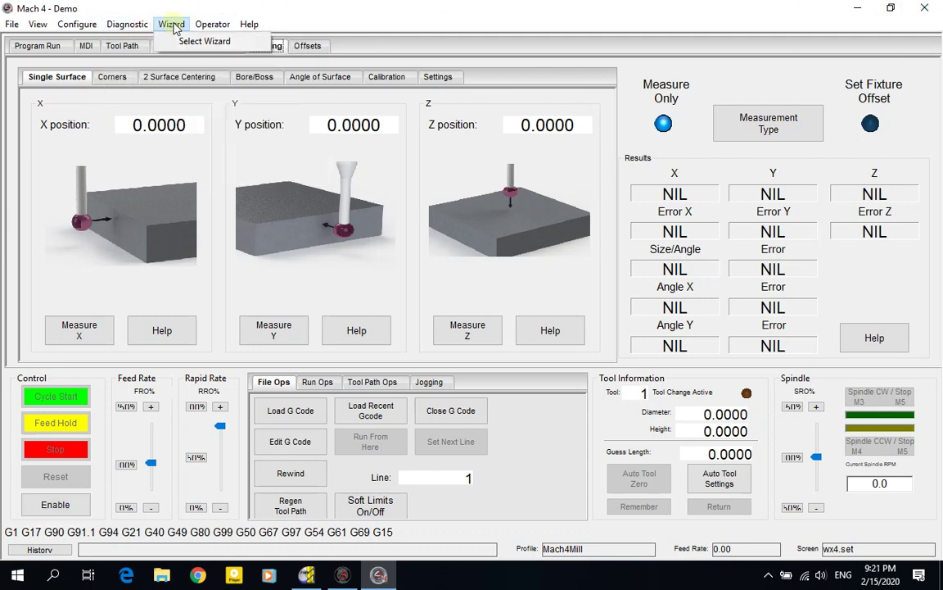
pyautogui.click(522, 370)
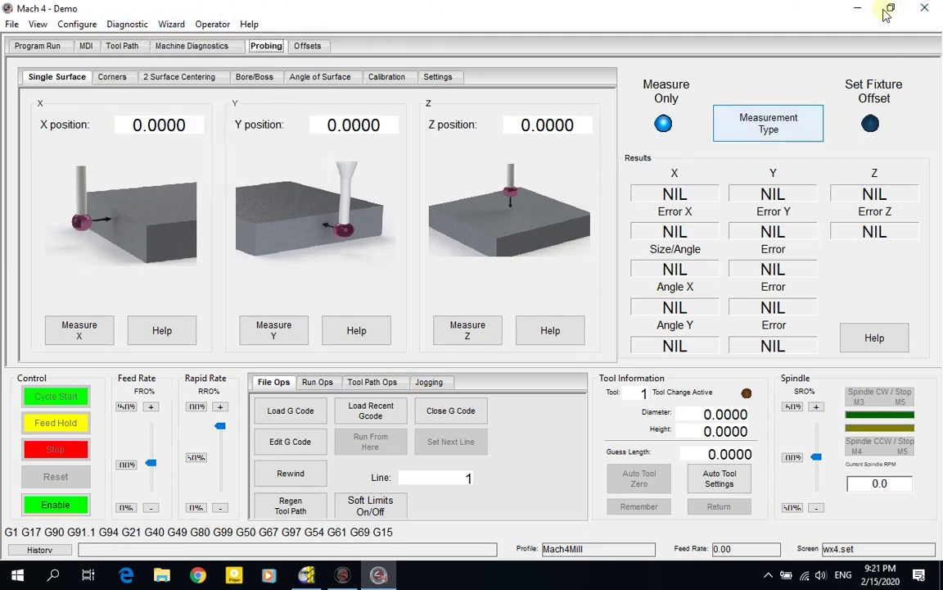
# Exit Mach4 and confirm leaving the program.
pyautogui.click(926, 10)
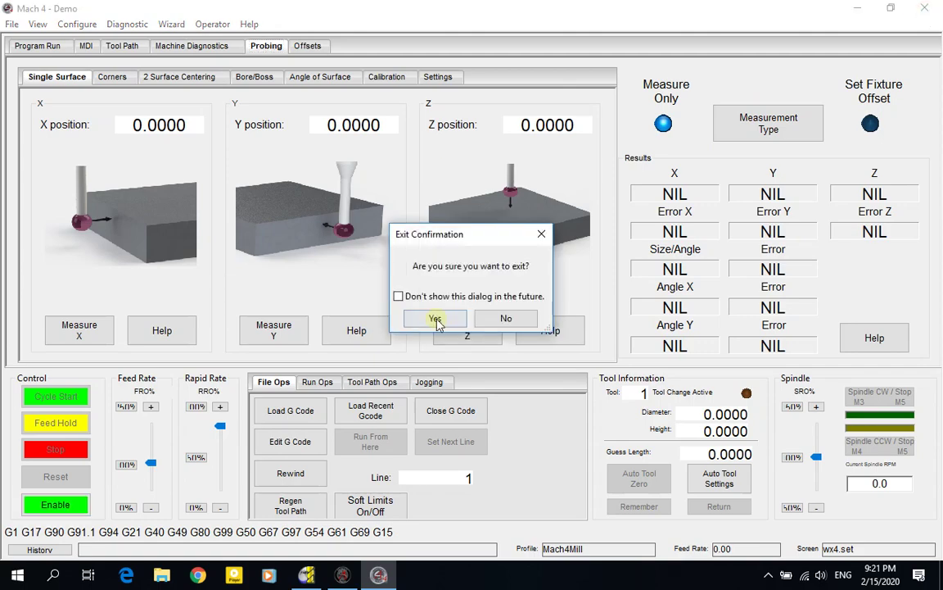
pyautogui.click(439, 319)
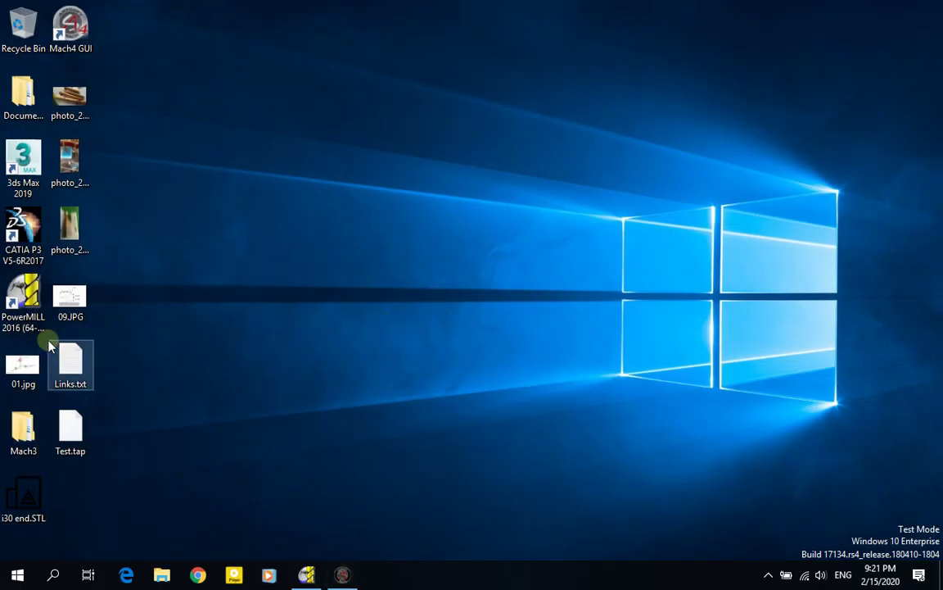
# Open the axis diagram image 01.jpg from the desktop for editing in Paint.
pyautogui.click(29, 364)
pyautogui.doubleClick(30, 365)
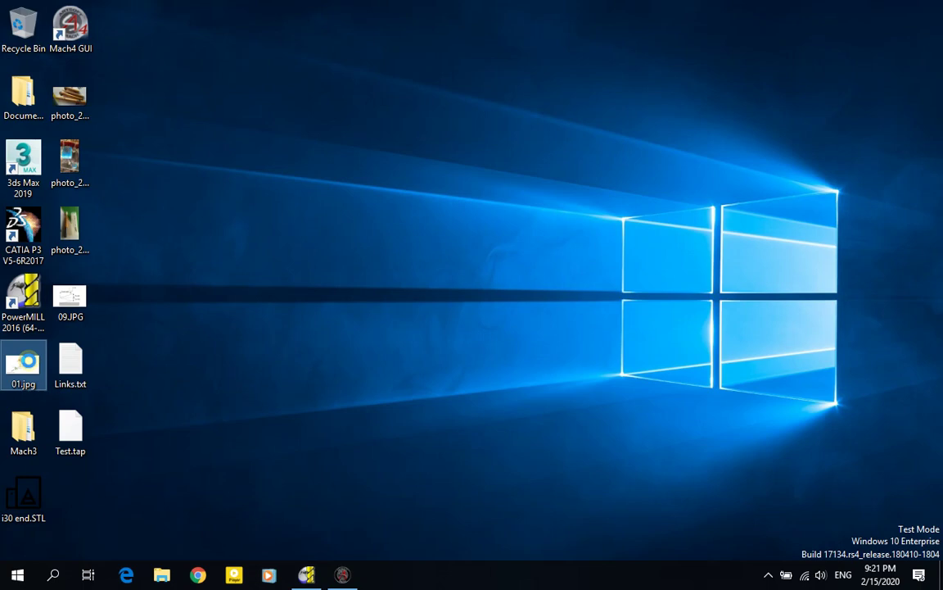
pyautogui.rightClick(30, 364)
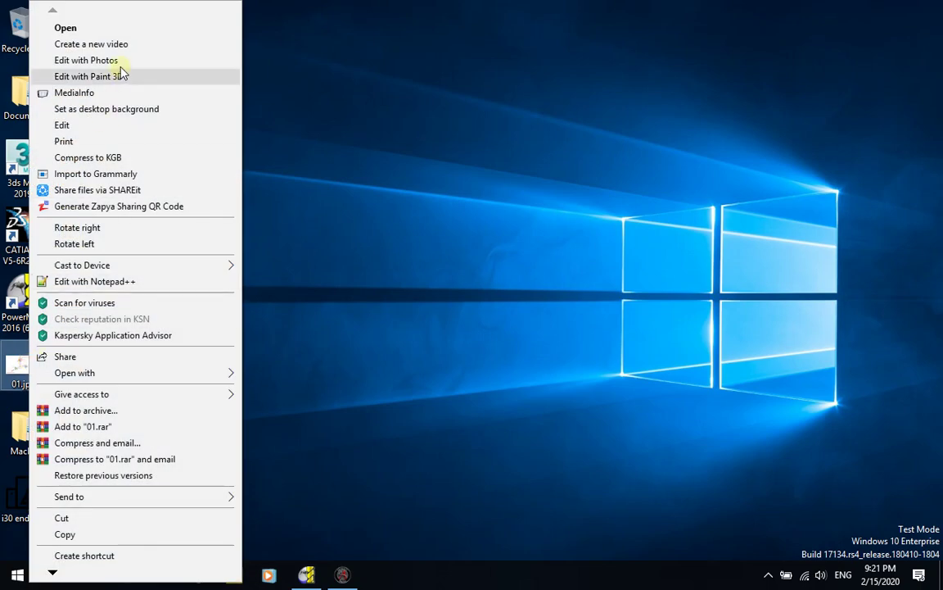
pyautogui.click(78, 140)
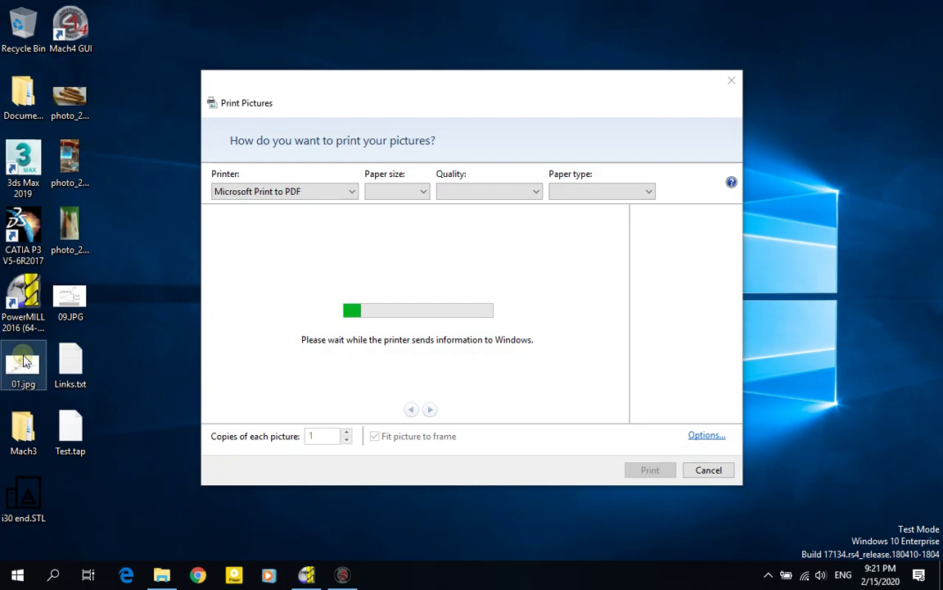
pyautogui.rightClick(25, 363)
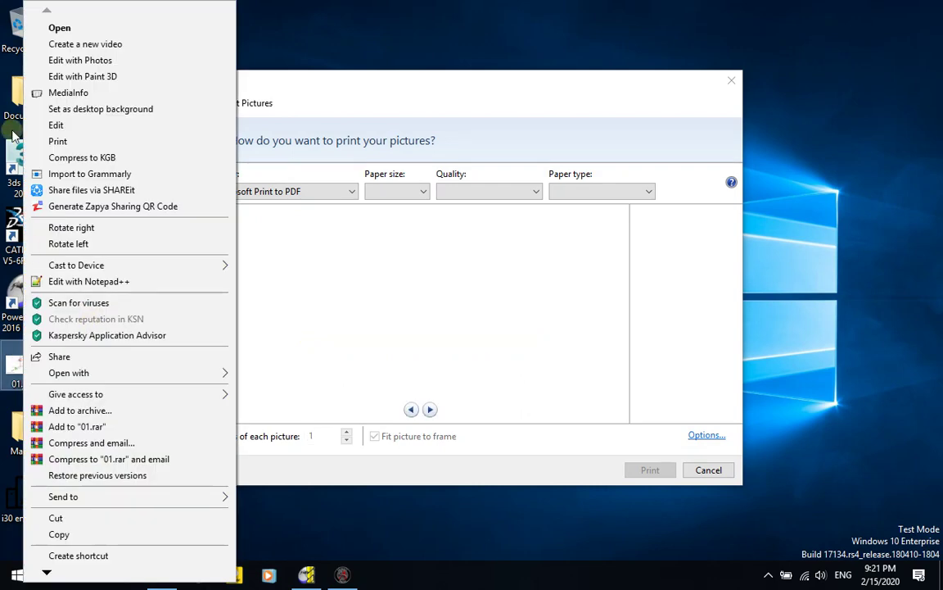
pyautogui.click(57, 124)
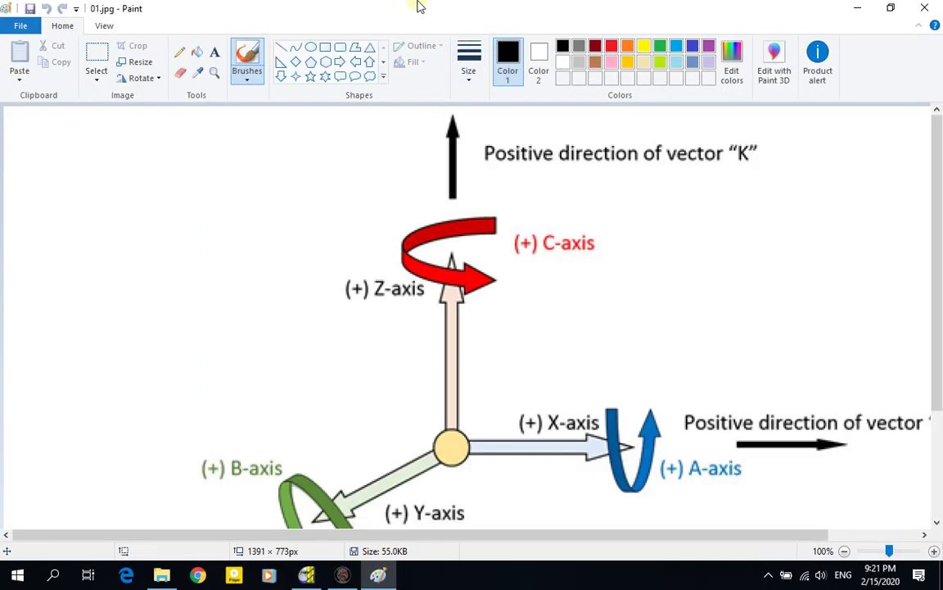
# Cancel the stray Print Pictures dialog and return to the axis diagram in Paint at 50% zoom.
pyautogui.click(857, 8)
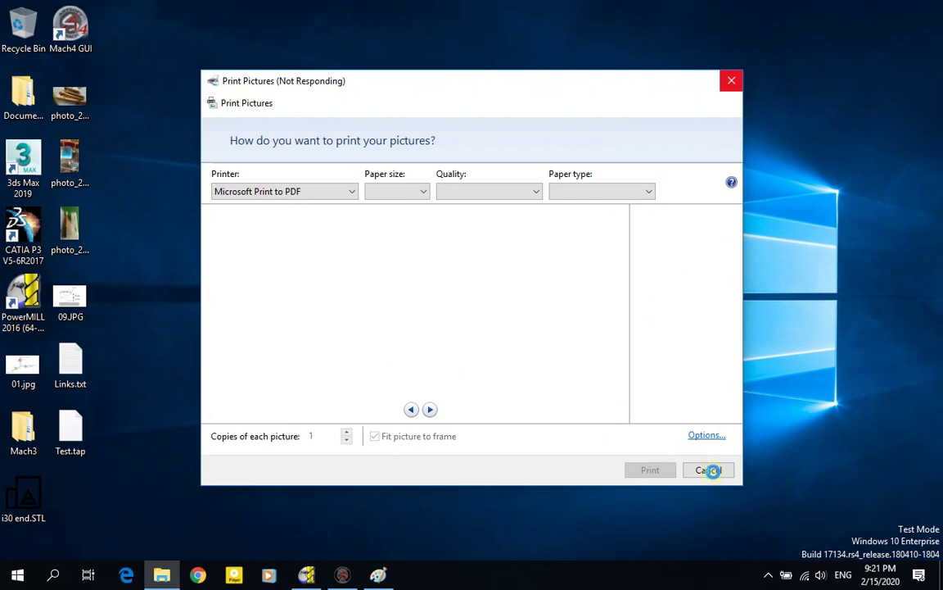
pyautogui.click(379, 576)
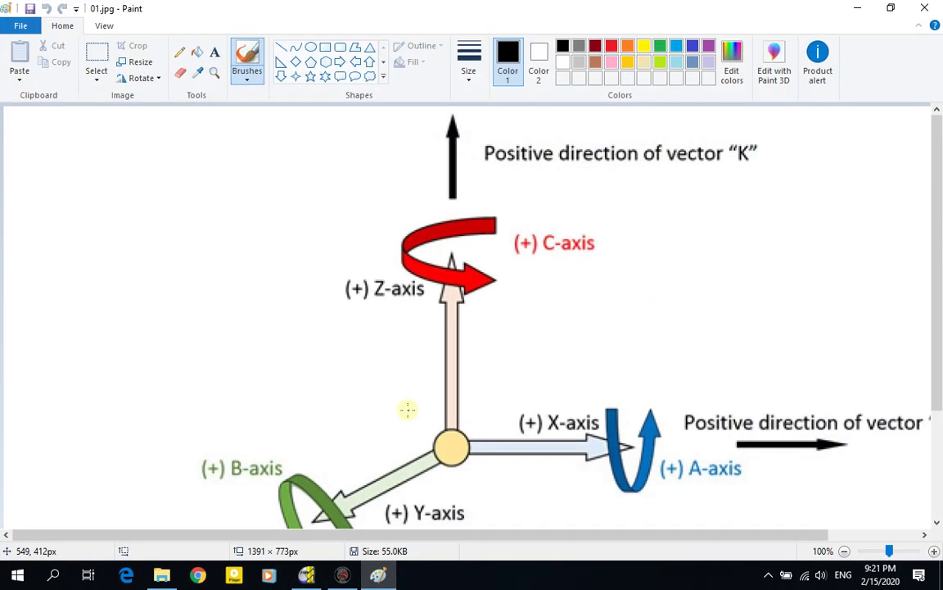
pyautogui.click(844, 551)
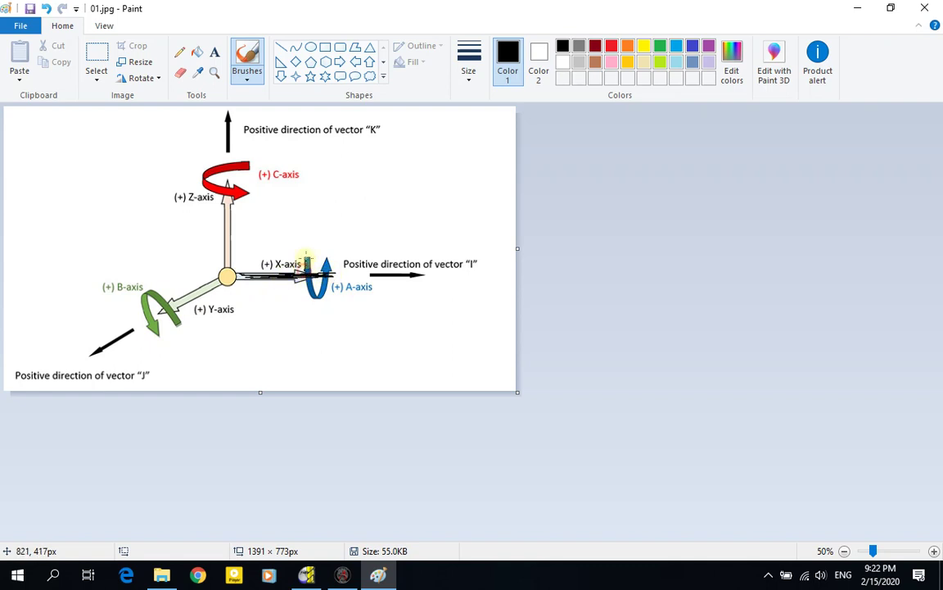
# Sketch black brush marks for the rotation around the X-axis, the outline of the YZ plane, and along the Z and Y axes.
pyautogui.moveTo(304, 255)
pyautogui.mouseDown()
pyautogui.moveTo(291, 295)
pyautogui.moveTo(301, 286)
pyautogui.mouseUp()
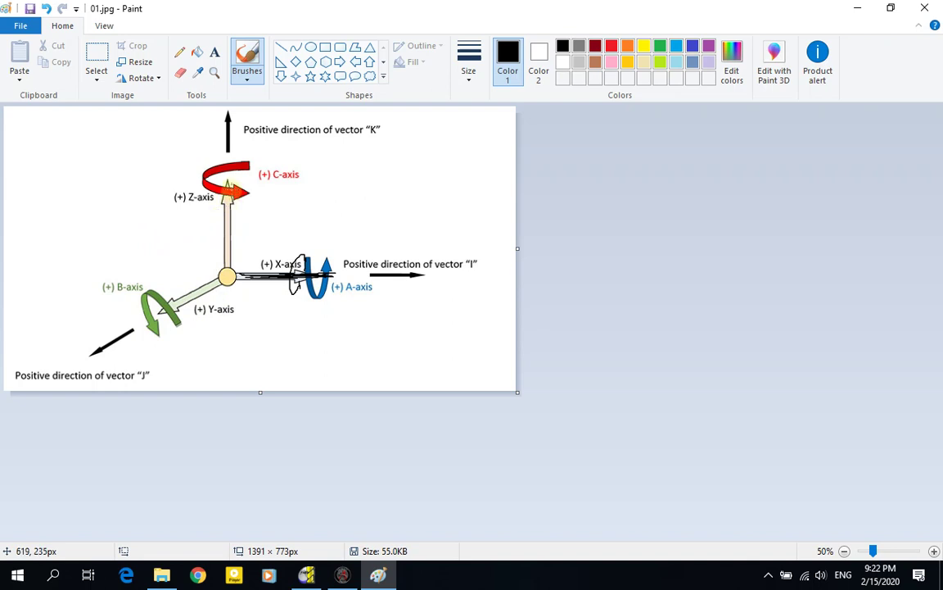
pyautogui.moveTo(227, 185)
pyautogui.mouseDown()
pyautogui.moveTo(171, 189)
pyautogui.moveTo(137, 210)
pyautogui.moveTo(157, 314)
pyautogui.mouseUp()
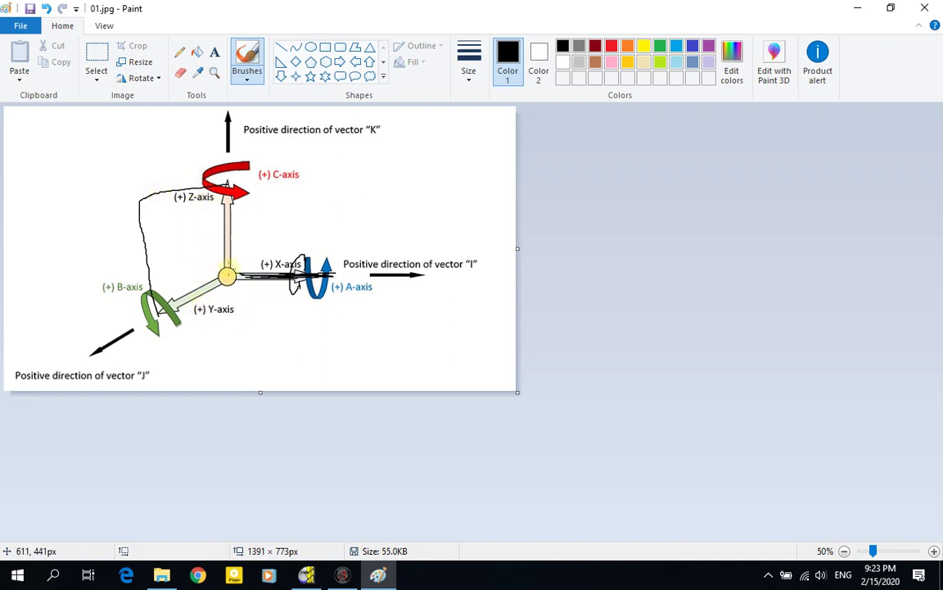
pyautogui.moveTo(227, 276); pyautogui.dragTo(228, 187)
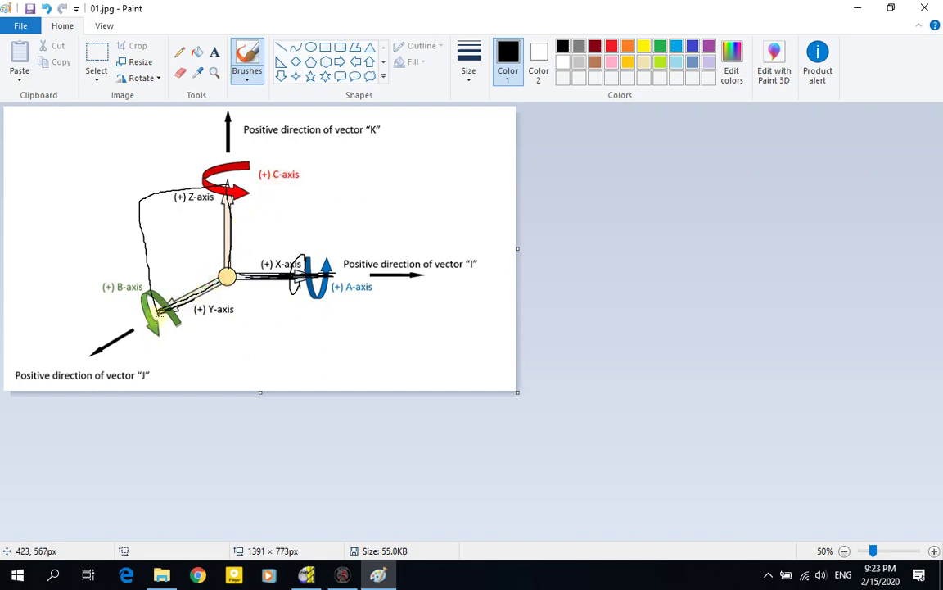
pyautogui.moveTo(160, 316); pyautogui.dragTo(218, 282)
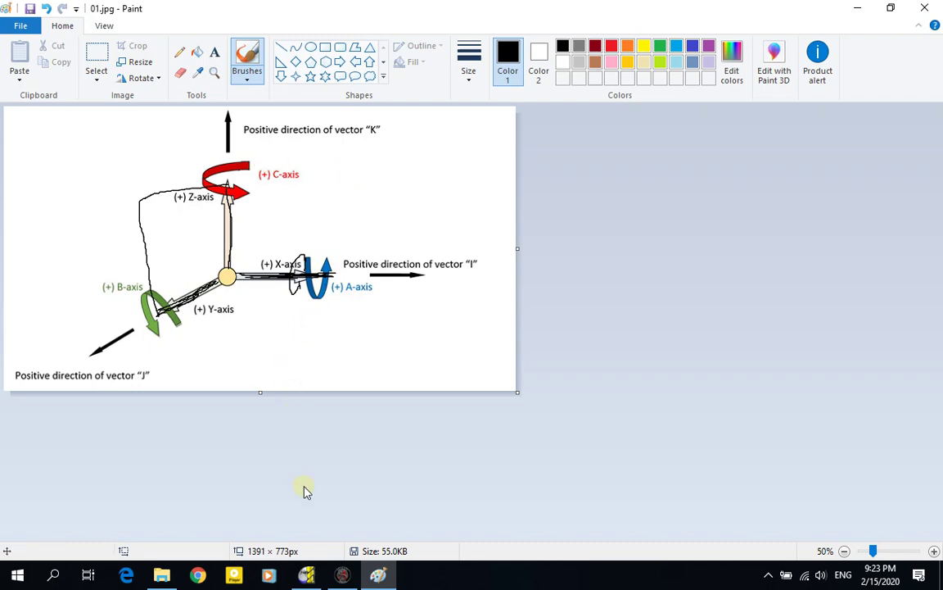
# Switch to PowerMILL, display the model shaded and hide raster toolpath 1.
pyautogui.click(305, 573)
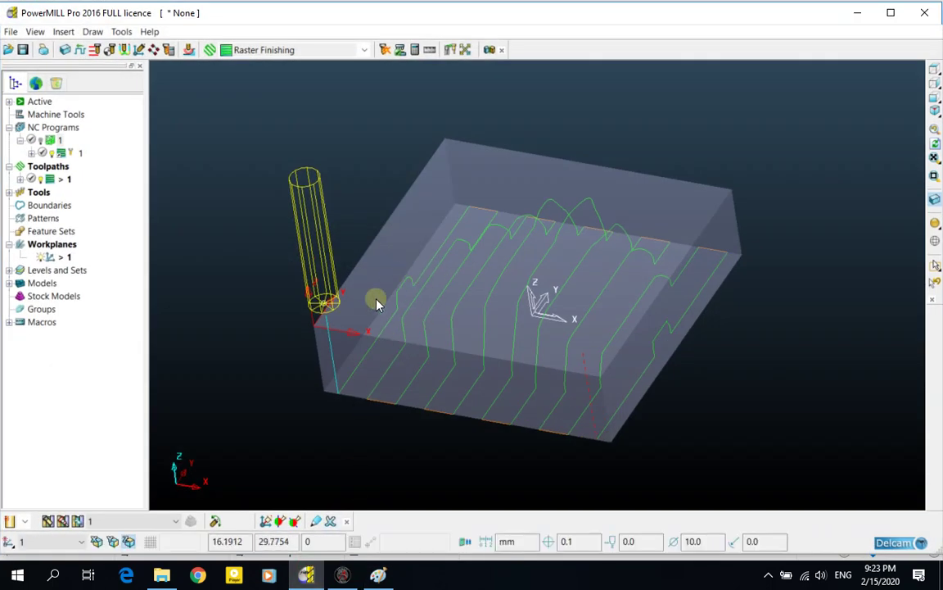
pyautogui.scroll(-2, 371, 331)
pyautogui.scroll(-2, 375, 334)
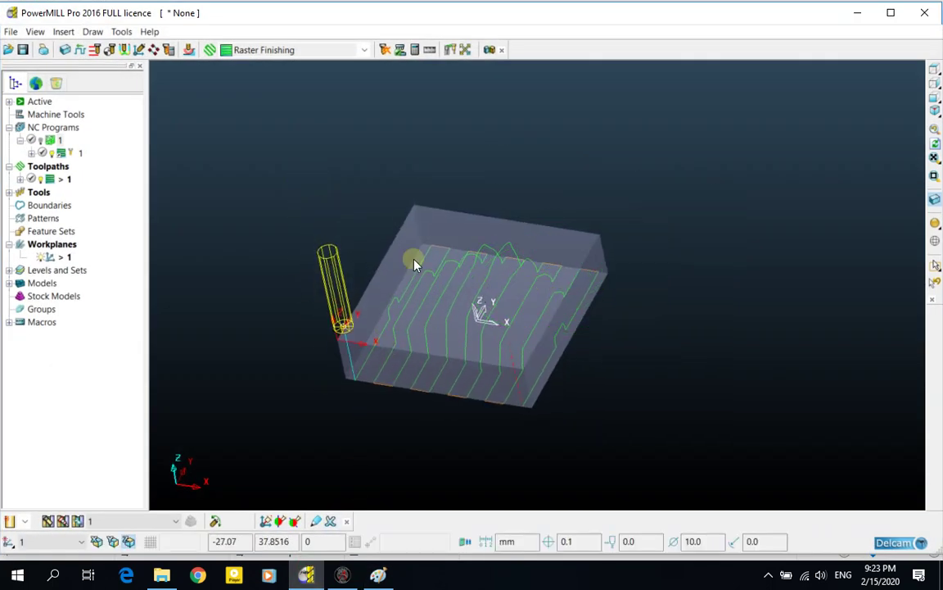
pyautogui.click(934, 222)
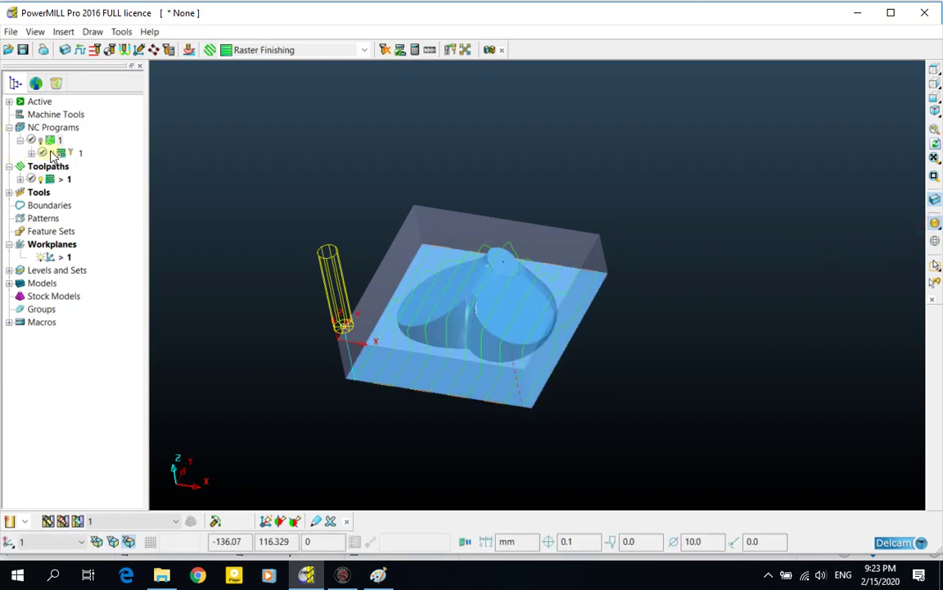
pyautogui.click(51, 179)
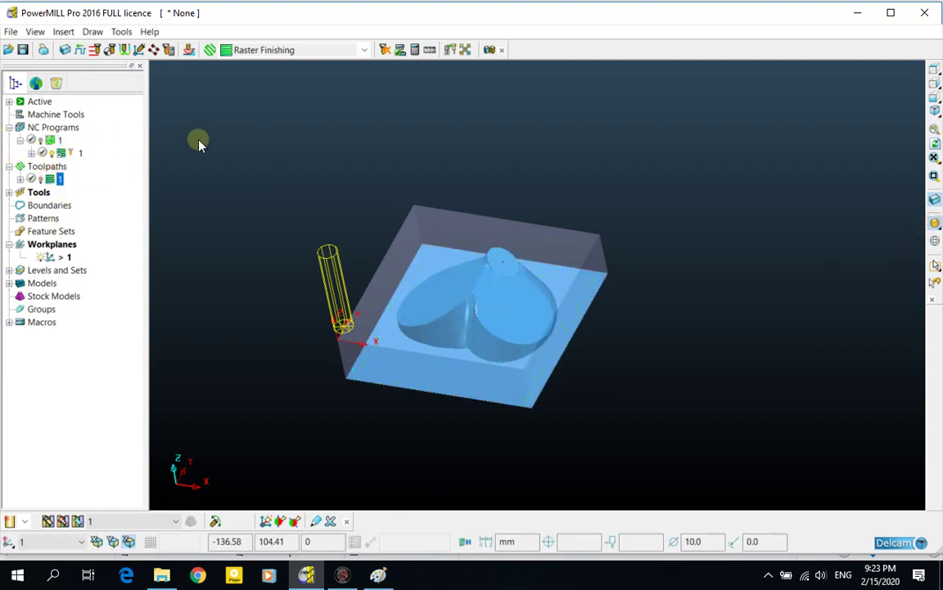
pyautogui.moveTo(395, 329); pyautogui.dragTo(418, 371, button='middle')
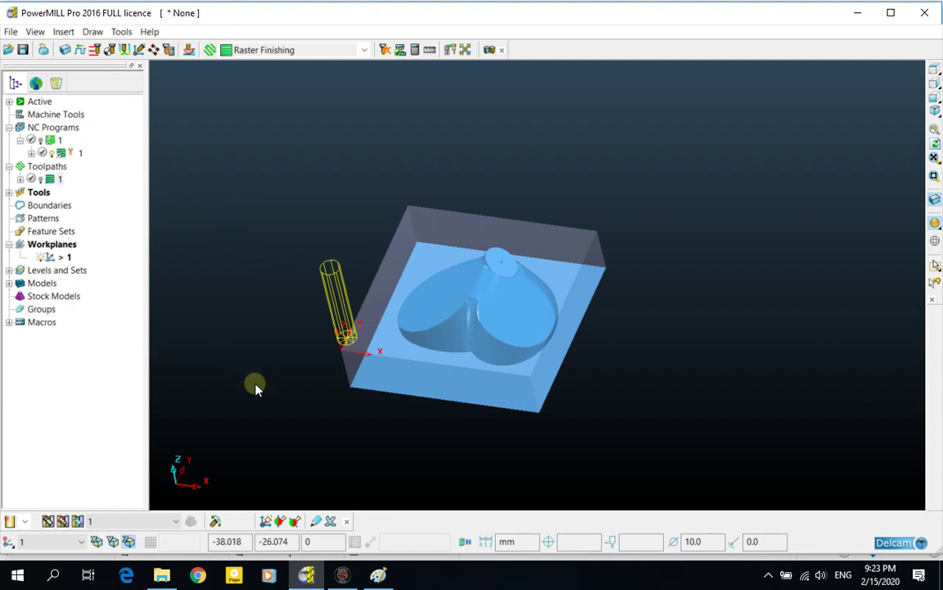
# Hide tool 1 so that only the model, block and workplane remain displayed.
pyautogui.click(9, 193)
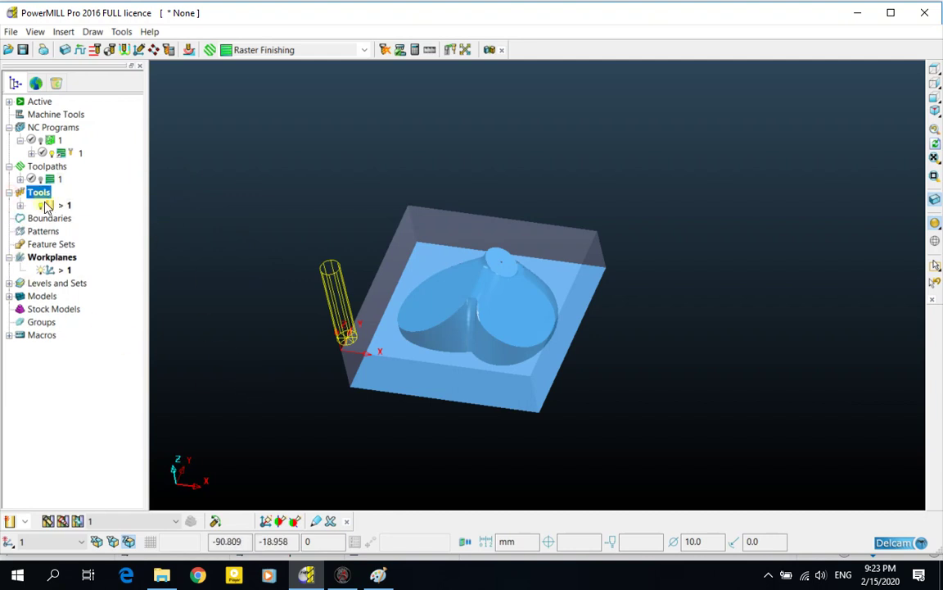
pyautogui.click(39, 206)
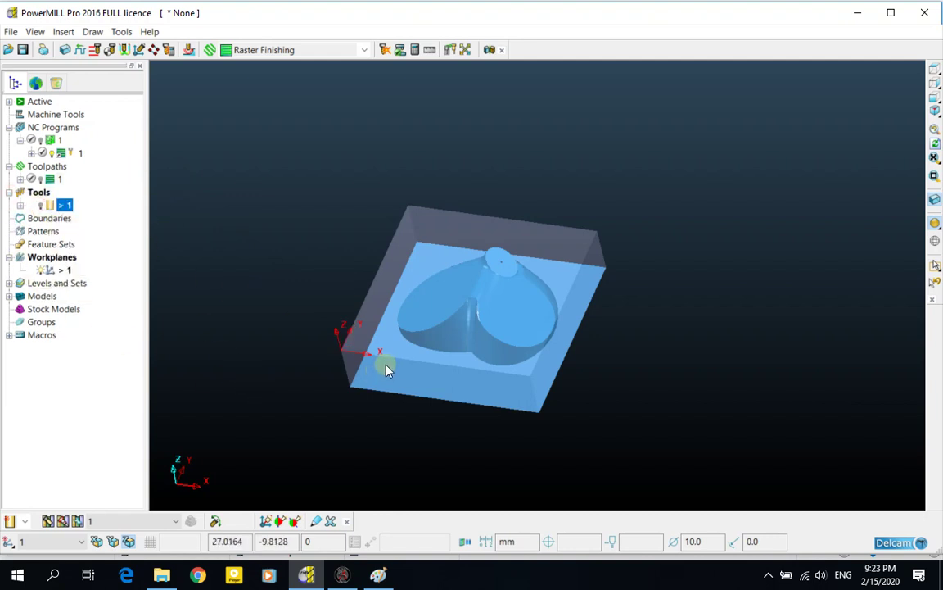
pyautogui.moveTo(383, 362); pyautogui.dragTo(375, 336, button='middle')
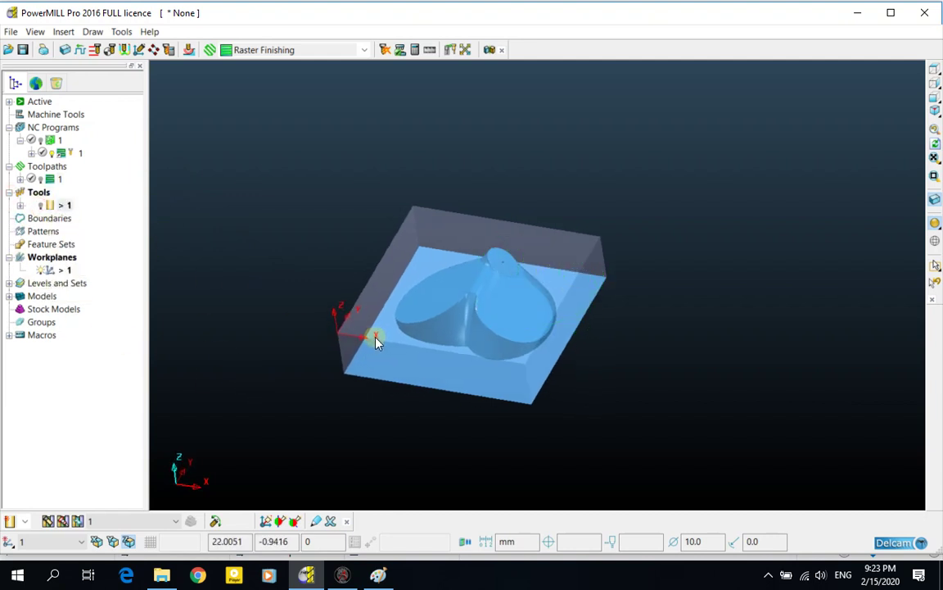
# Open the Transform Model dialog for the chamber model and place it clear of the model.
pyautogui.click(9, 295)
pyautogui.click(38, 309)
pyautogui.rightClick(39, 315)
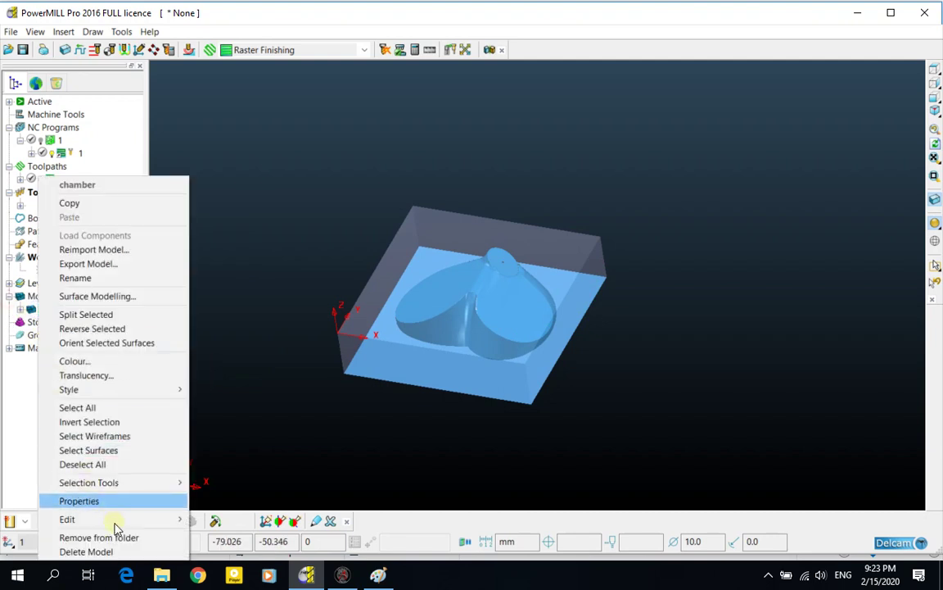
pyautogui.moveTo(147, 523)
pyautogui.click(218, 519)
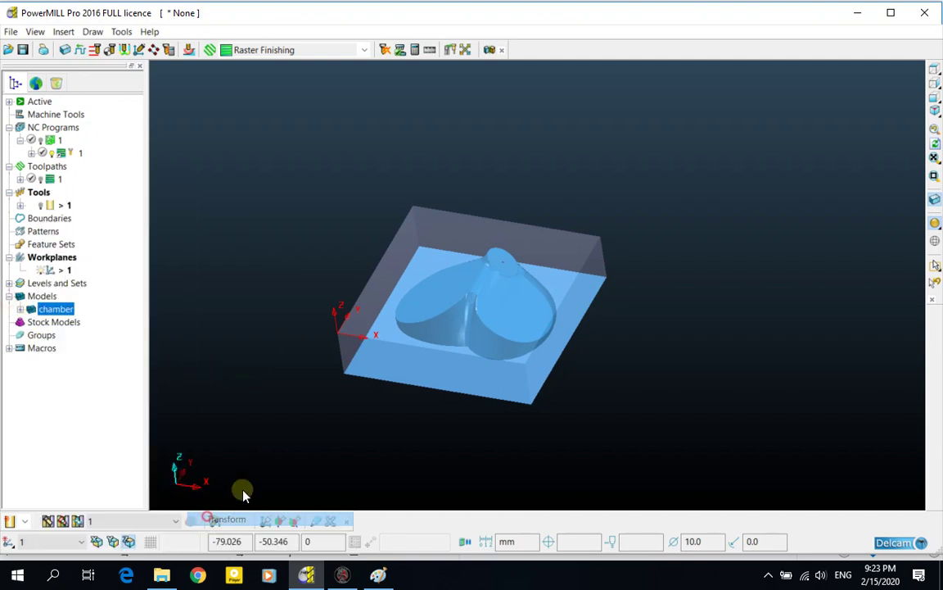
pyautogui.moveTo(819, 222); pyautogui.dragTo(786, 145)
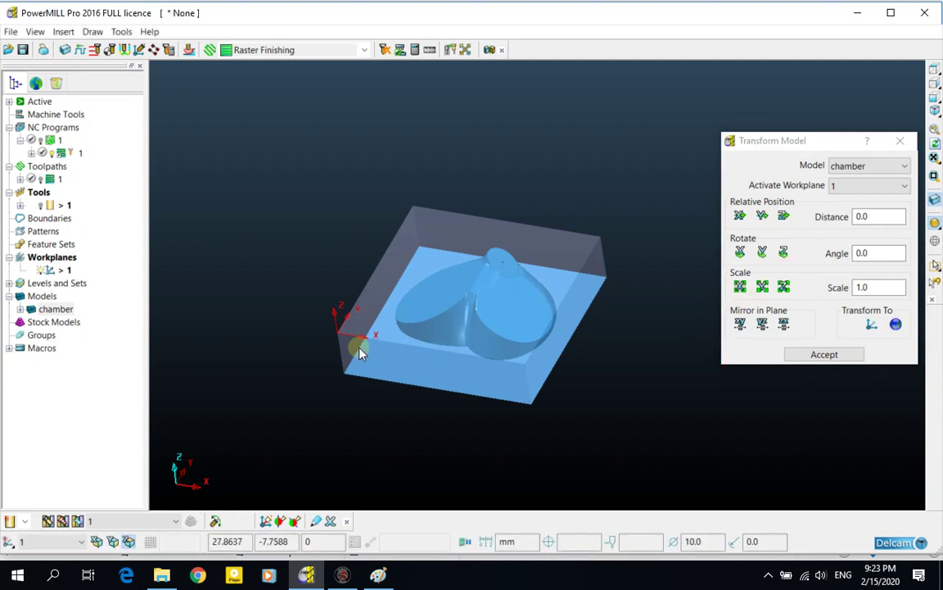
# Rotate the chamber model by an angle of 10 about the Z-axis of workplane 1.
pyautogui.moveTo(362, 351); pyautogui.dragTo(463, 268, button='middle')
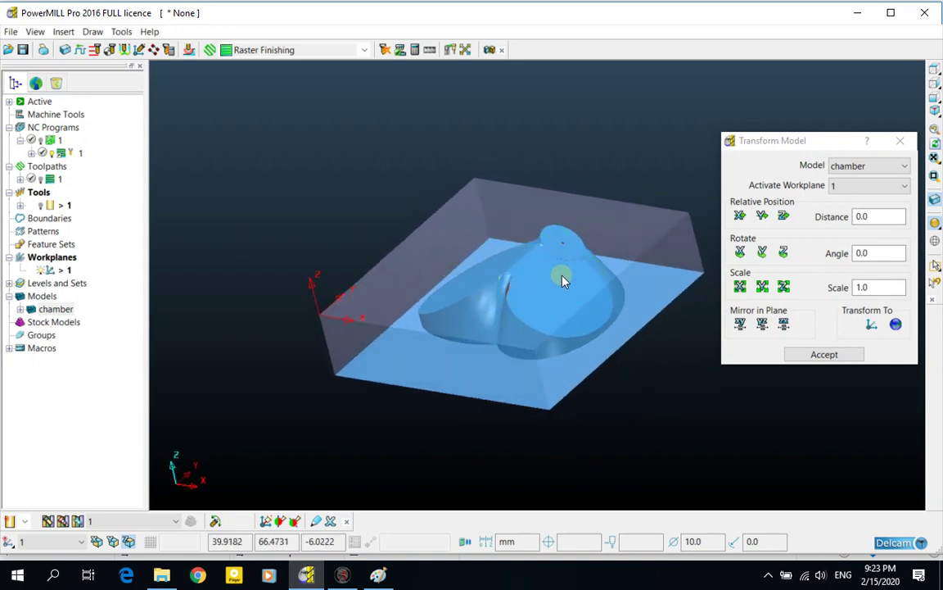
pyautogui.moveTo(562, 280); pyautogui.dragTo(581, 329, button='middle')
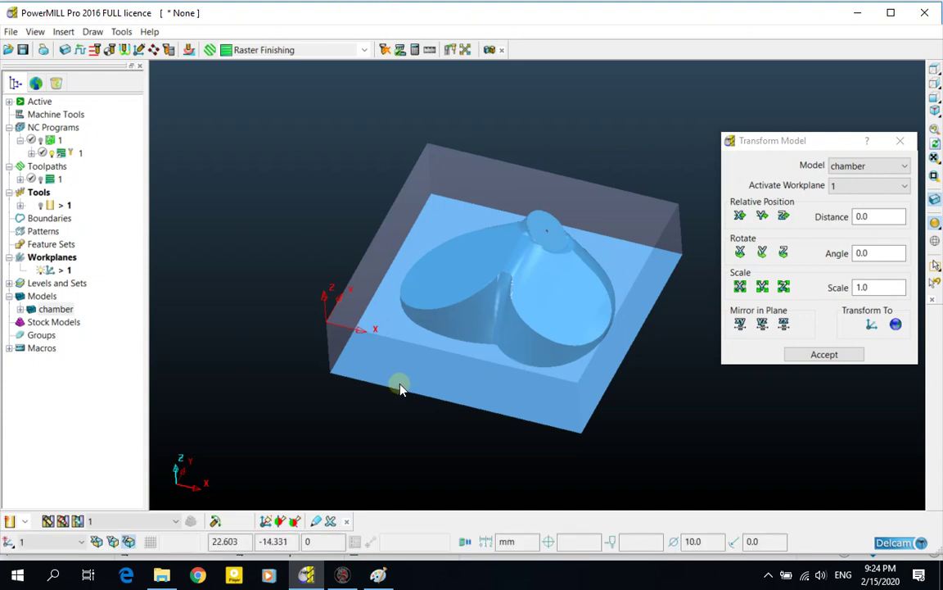
pyautogui.moveTo(336, 391); pyautogui.dragTo(326, 302, button='middle')
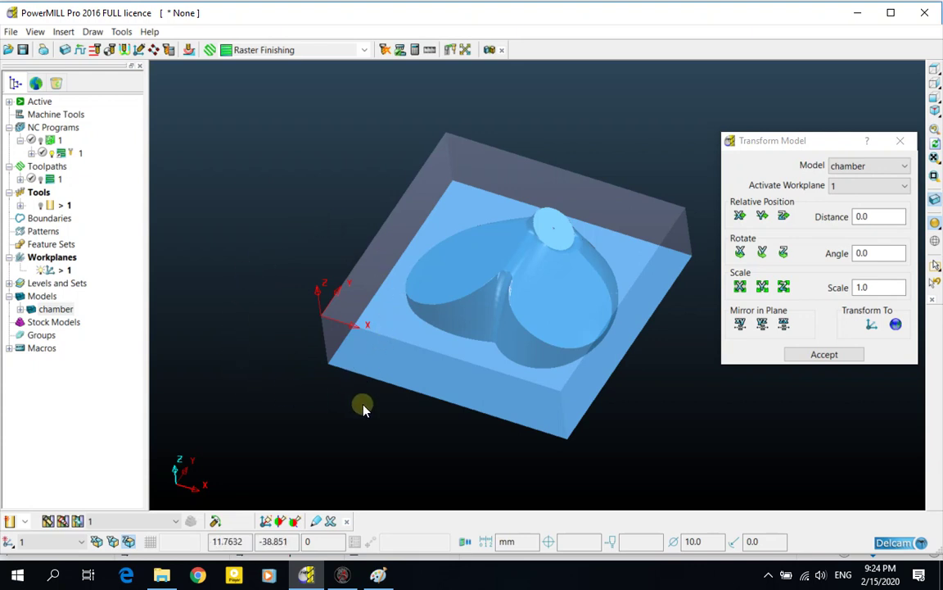
pyautogui.moveTo(297, 403); pyautogui.dragTo(504, 310, button='middle')
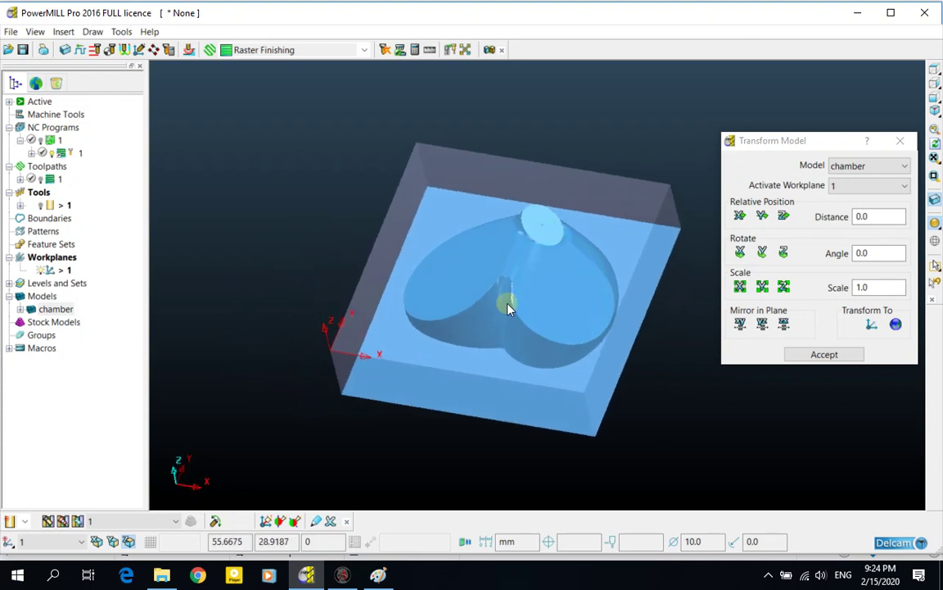
pyautogui.moveTo(368, 342); pyautogui.dragTo(327, 332, button='middle')
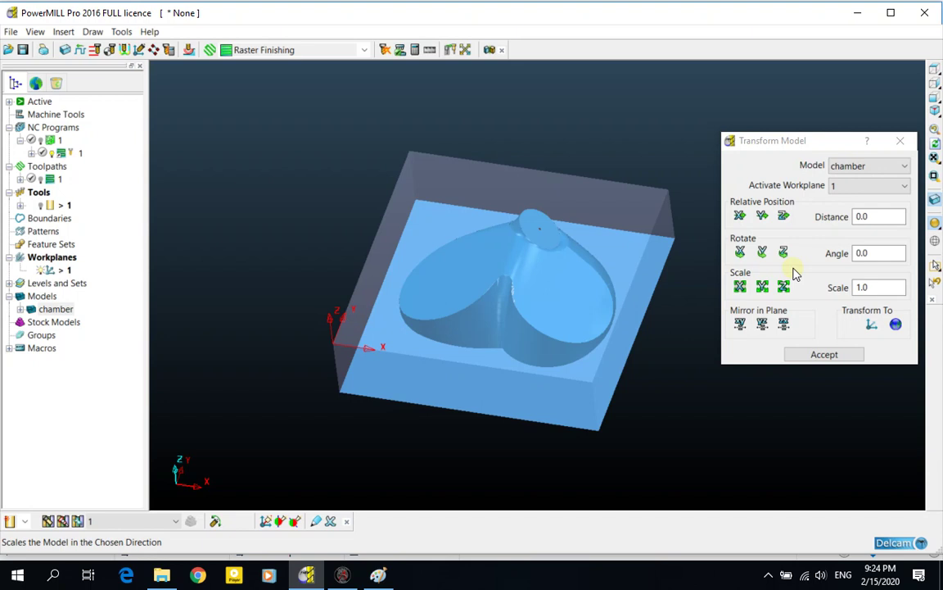
pyautogui.click(879, 254)
pyautogui.write('10')
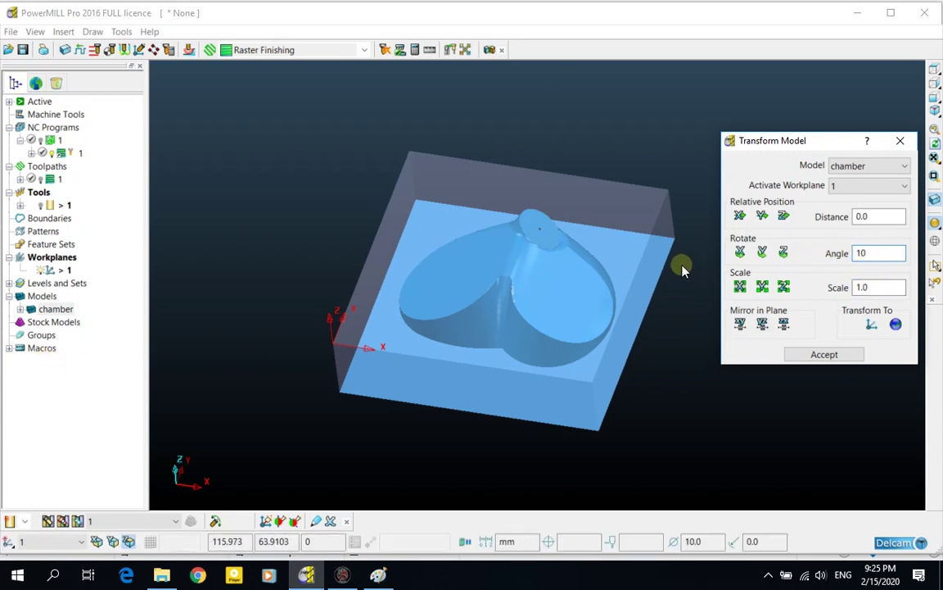
pyautogui.click(784, 253)
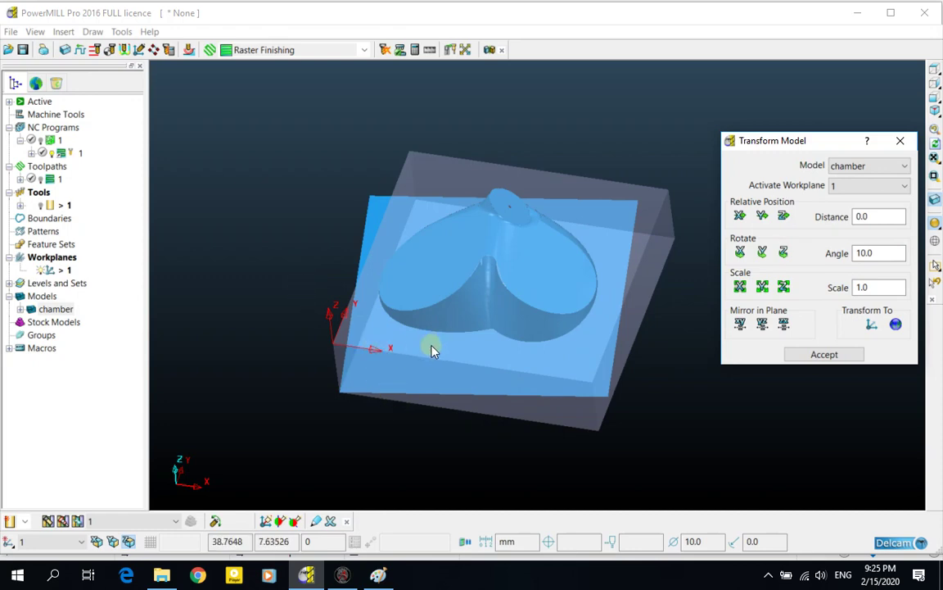
# Calculate the block limits from the rotated chamber model and check the block's X and Y lengths.
pyautogui.moveTo(438, 356); pyautogui.dragTo(390, 350, button='middle')
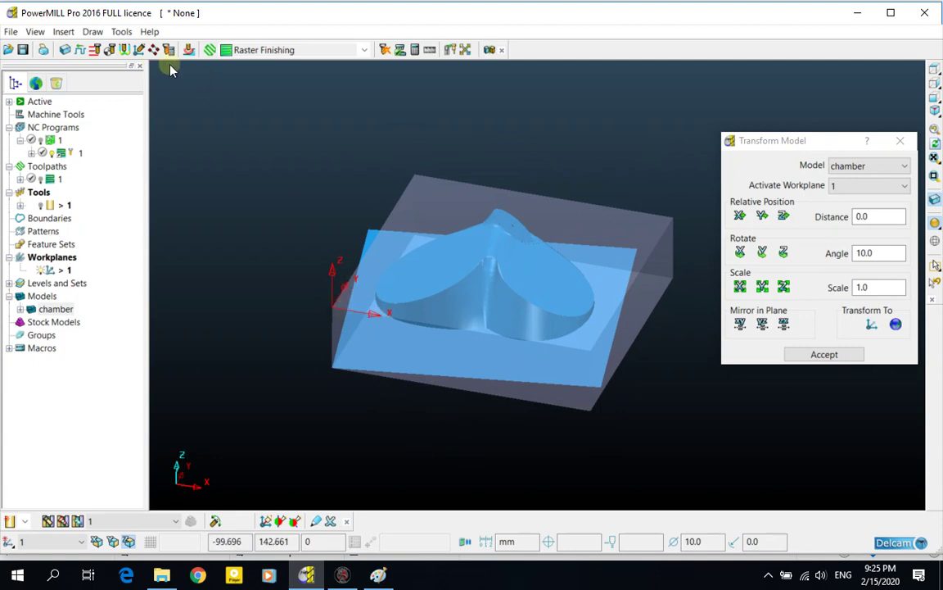
pyautogui.click(66, 49)
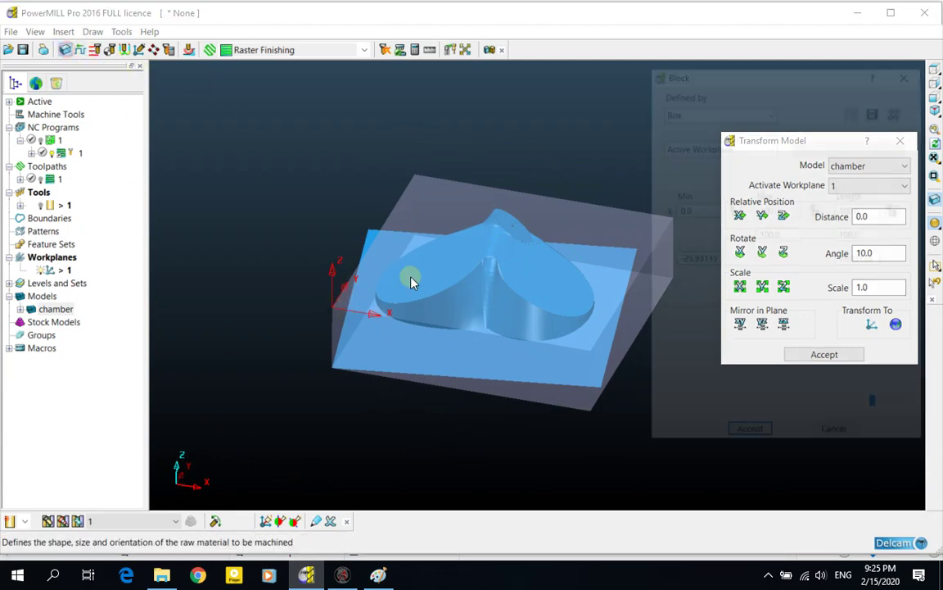
pyautogui.moveTo(748, 86); pyautogui.dragTo(69, 61)
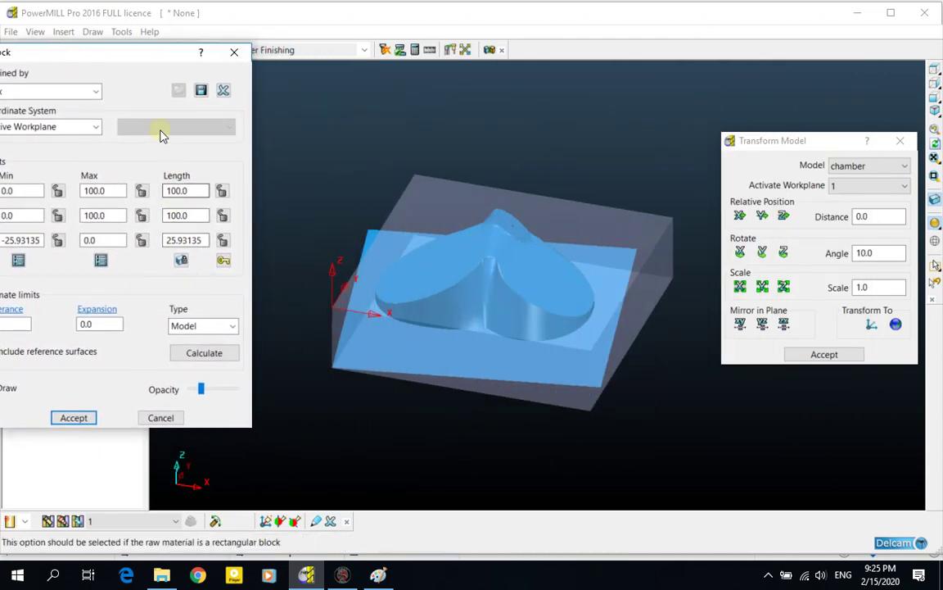
pyautogui.moveTo(141, 52); pyautogui.dragTo(218, 39)
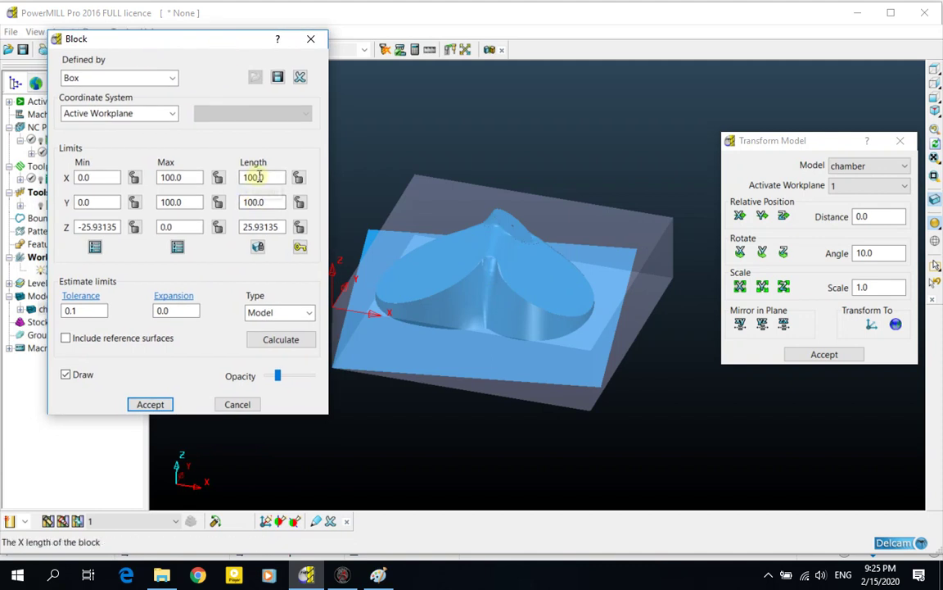
pyautogui.doubleClick(257, 176)
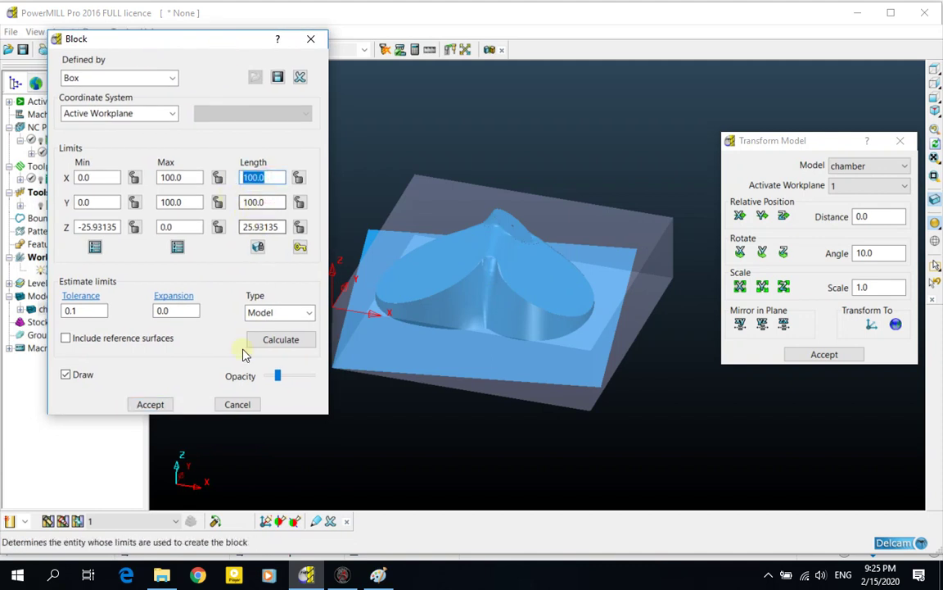
pyautogui.click(275, 340)
pyautogui.doubleClick(262, 178)
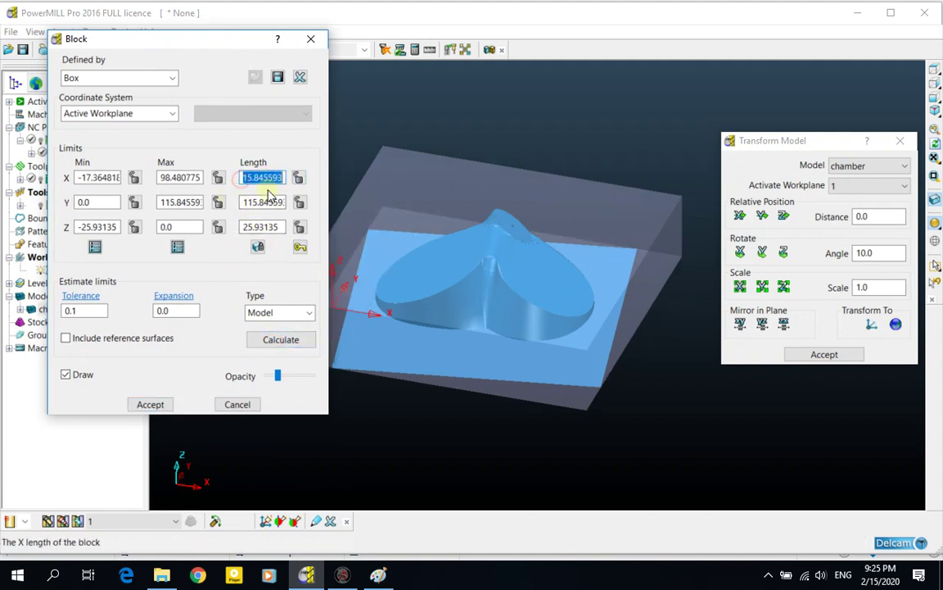
pyautogui.doubleClick(266, 202)
pyautogui.moveTo(444, 316); pyautogui.dragTo(471, 253, button='middle')
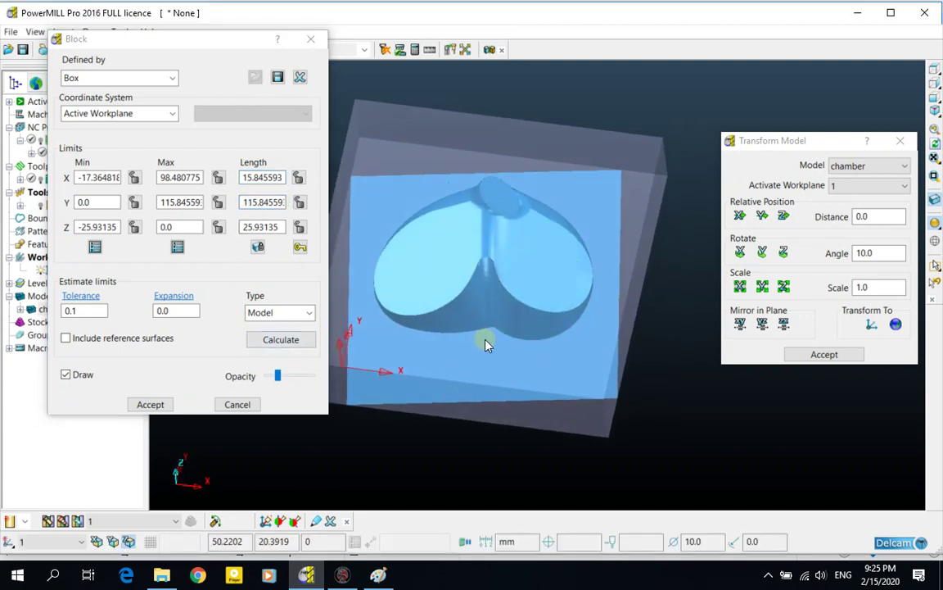
pyautogui.moveTo(485, 344); pyautogui.dragTo(480, 312, button='middle')
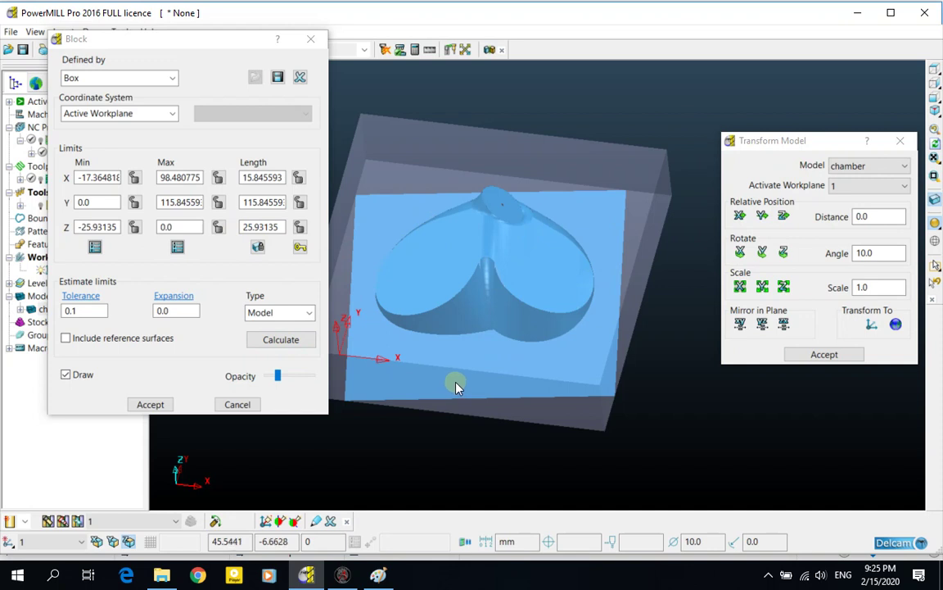
# Consult the axis diagram in Paint, return to PowerMILL and cancel the block changes.
pyautogui.click(205, 576)
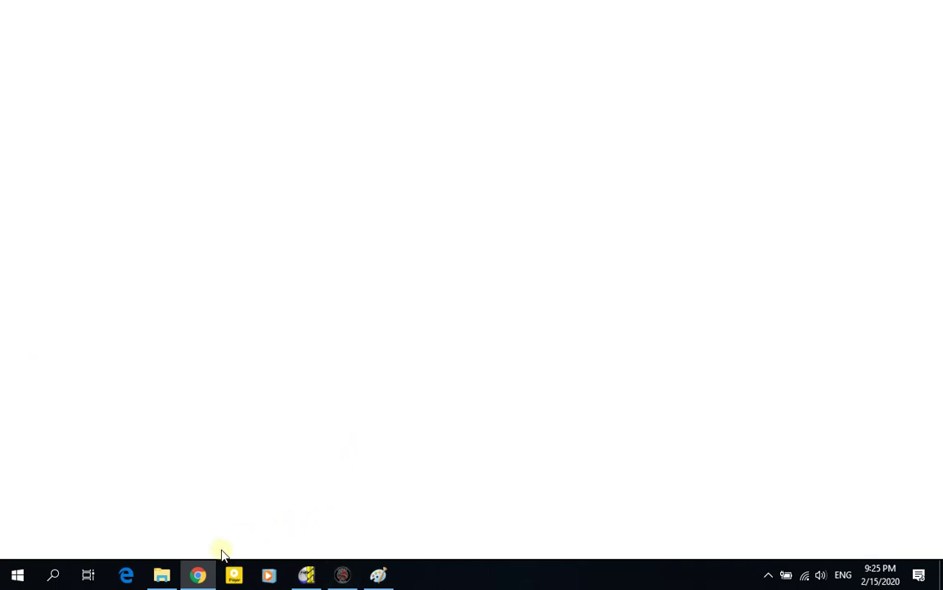
pyautogui.click(379, 575)
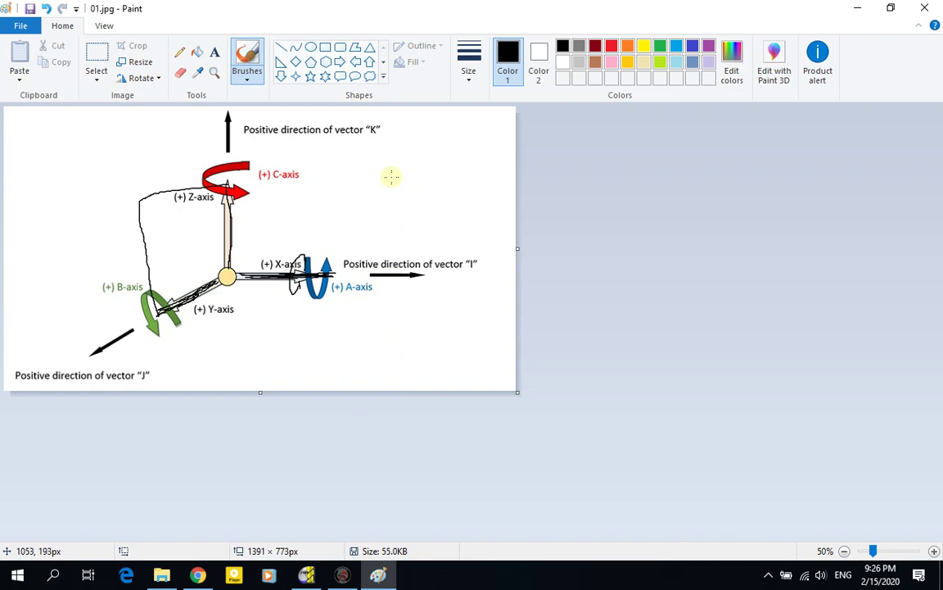
pyautogui.click(306, 575)
pyautogui.click(236, 404)
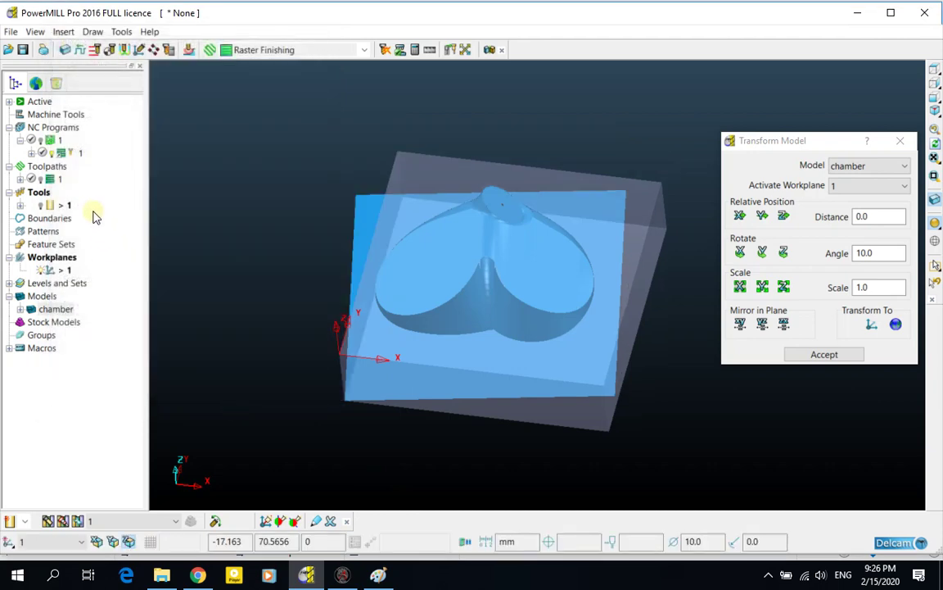
# Activate raster toolpath 1 and display tool 1 over the rotated model, seen from above along Z.
pyautogui.doubleClick(59, 178)
pyautogui.moveTo(459, 256); pyautogui.dragTo(469, 341, button='middle')
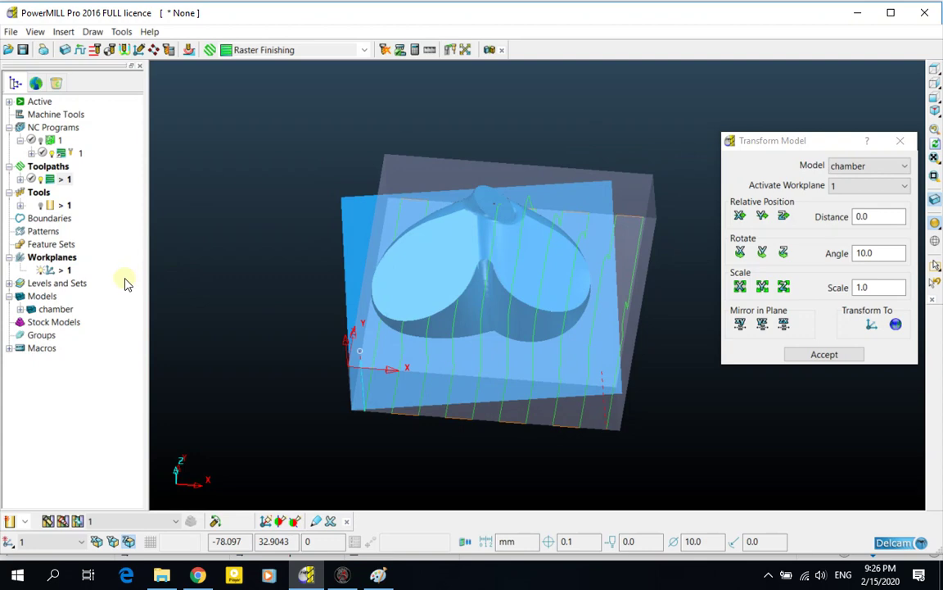
pyautogui.moveTo(284, 331); pyautogui.dragTo(274, 316, button='middle')
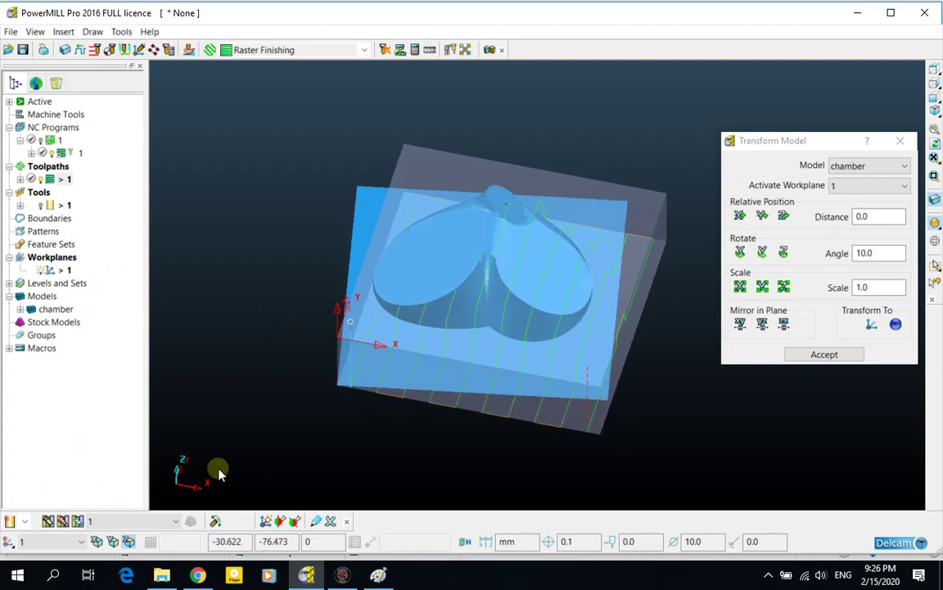
pyautogui.click(934, 72)
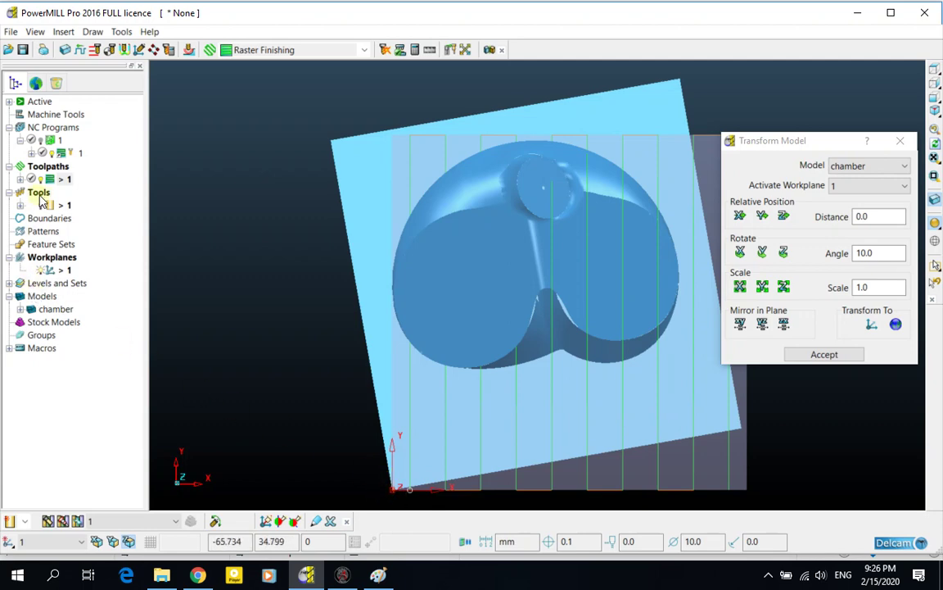
pyautogui.moveTo(39, 206)
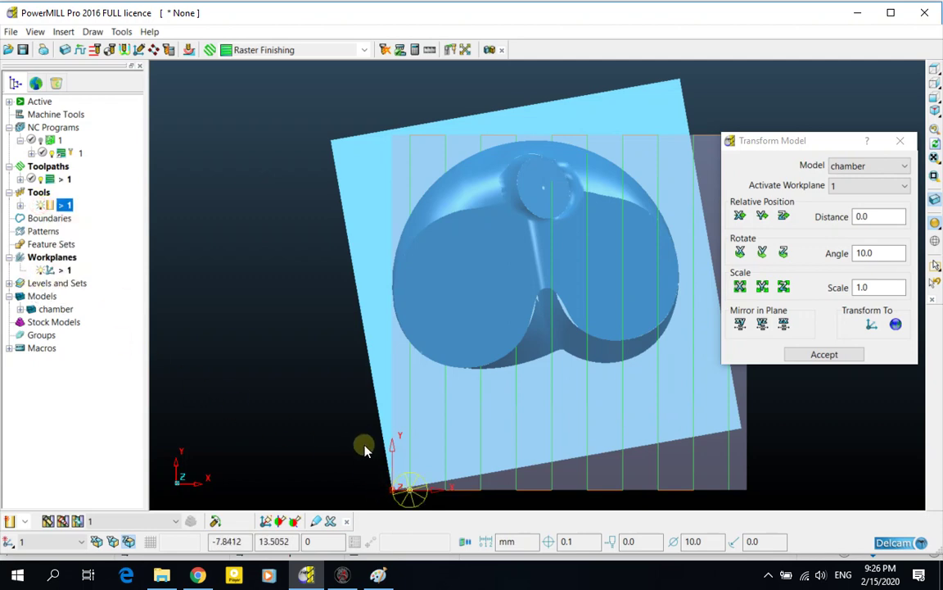
pyautogui.scroll(5, 396, 496)
pyautogui.scroll(-3, 386, 393)
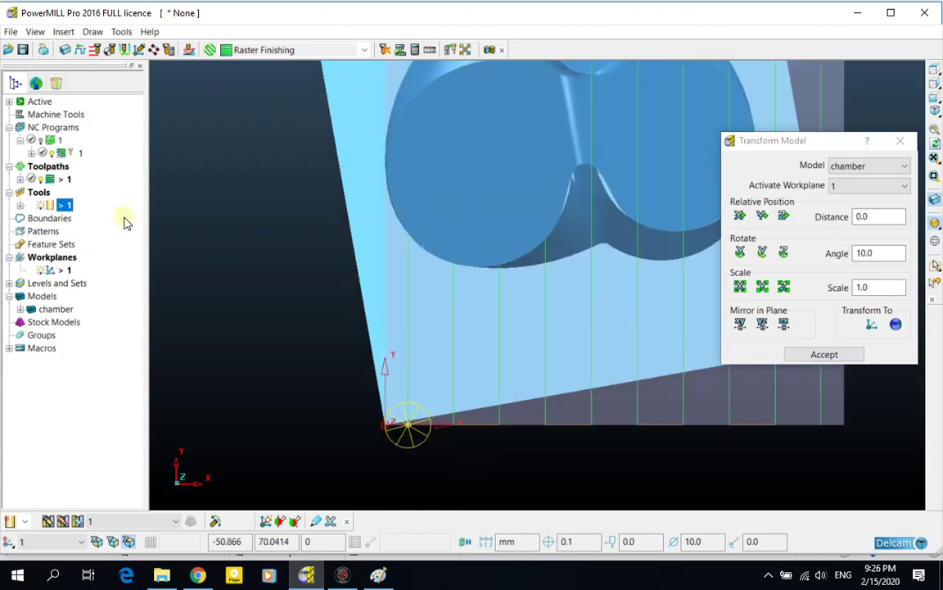
# Apply First Point Safe as the toolpath's start point, approaching along the tool axis with a distance of 5.0.
pyautogui.click(80, 50)
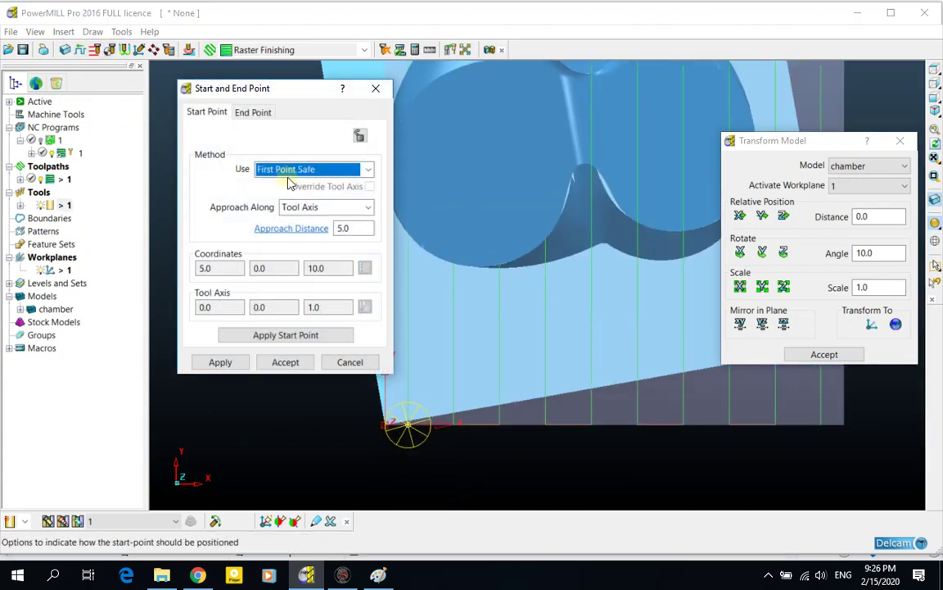
pyautogui.click(227, 362)
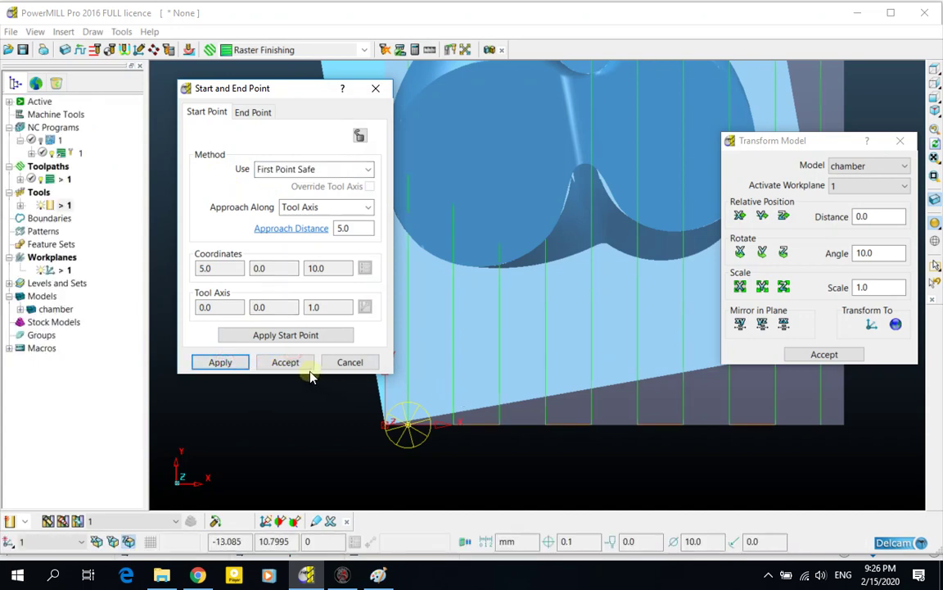
pyautogui.click(288, 362)
# Examine the tool's start position relative to workplane 1 and the rotated model, and bring up the axis diagram in Paint.
pyautogui.moveTo(457, 309); pyautogui.dragTo(375, 312, button='middle')
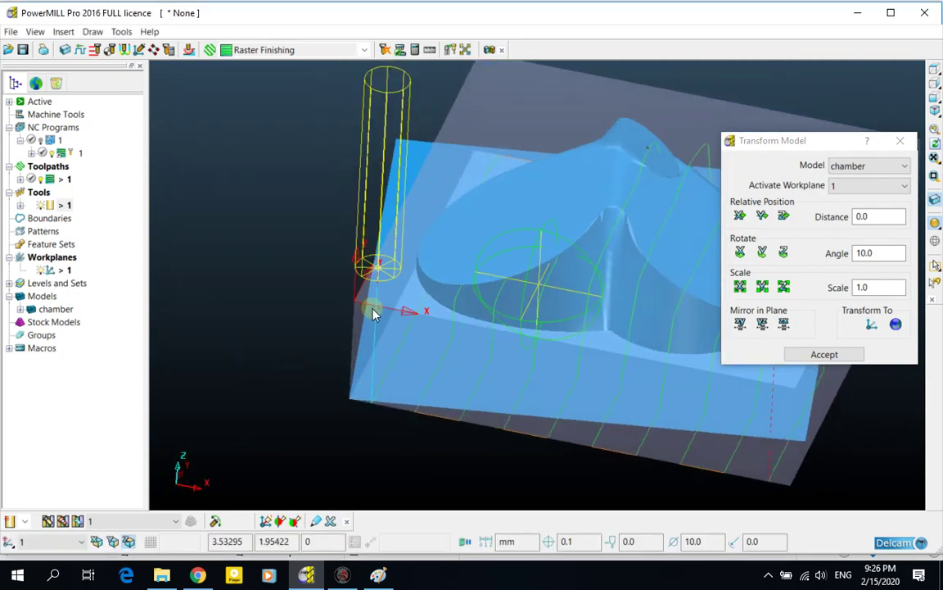
pyautogui.scroll(5, 375, 295)
pyautogui.moveTo(355, 251); pyautogui.dragTo(374, 294, button='middle')
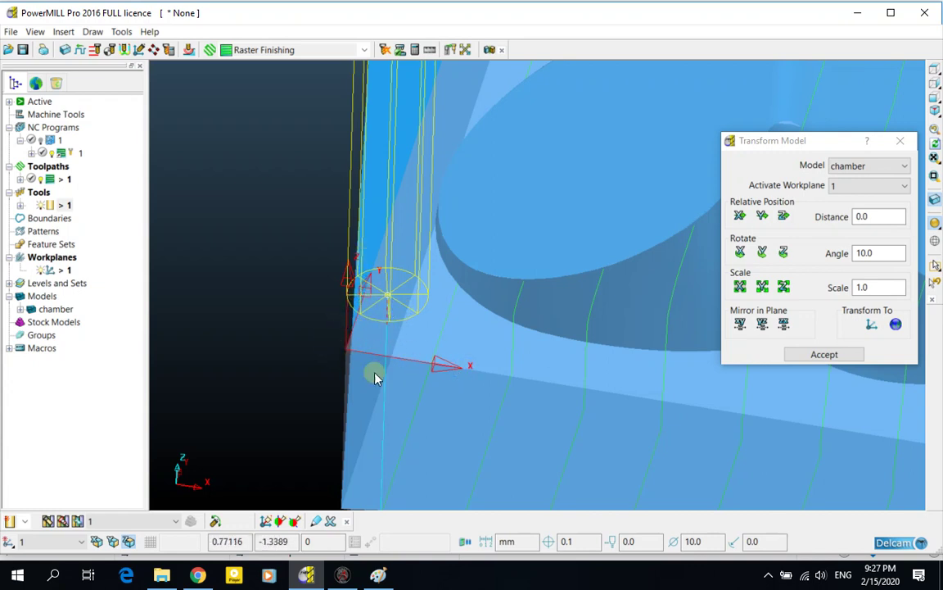
pyautogui.scroll(-5, 375, 377)
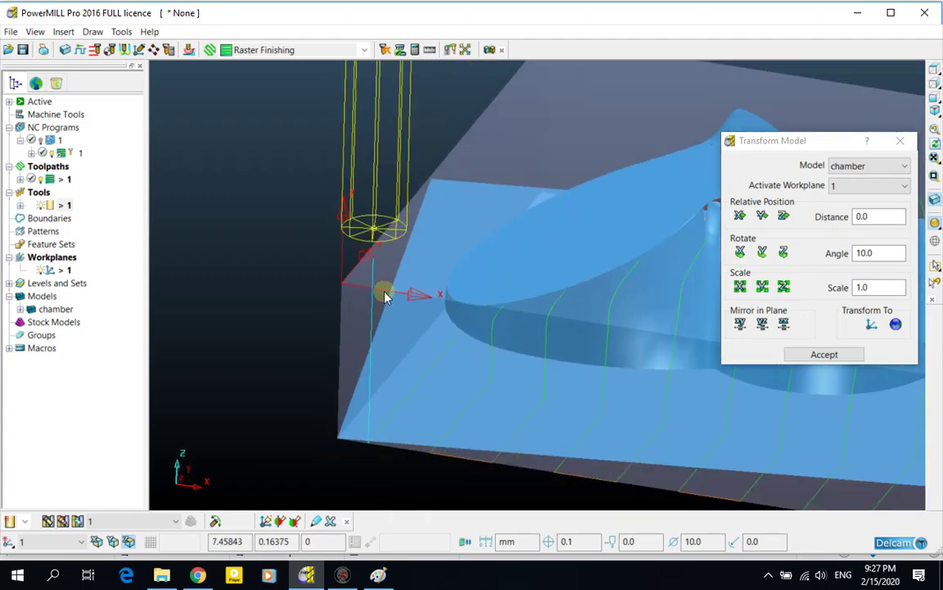
pyautogui.scroll(-2, 386, 297)
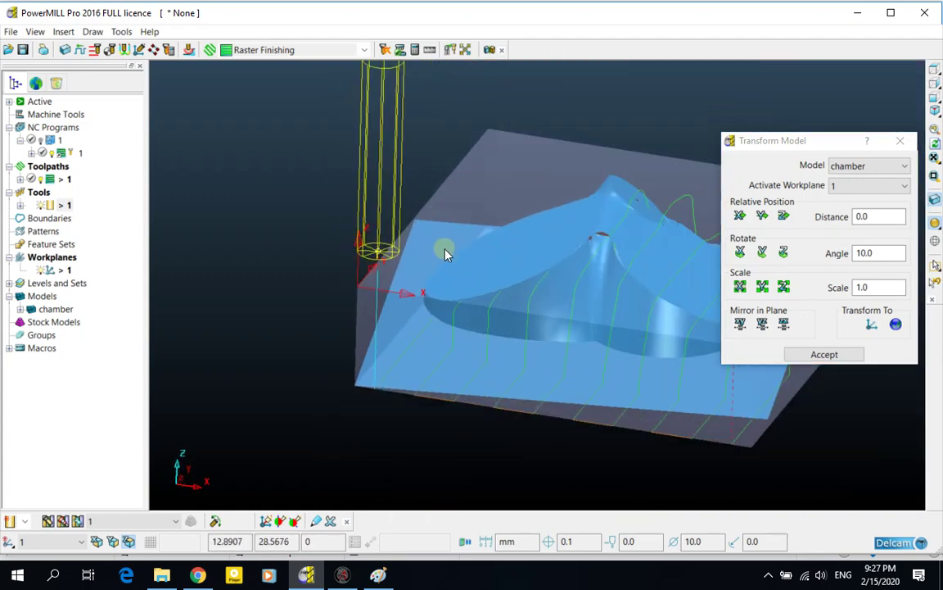
pyautogui.moveTo(555, 308); pyautogui.dragTo(450, 281, button='middle')
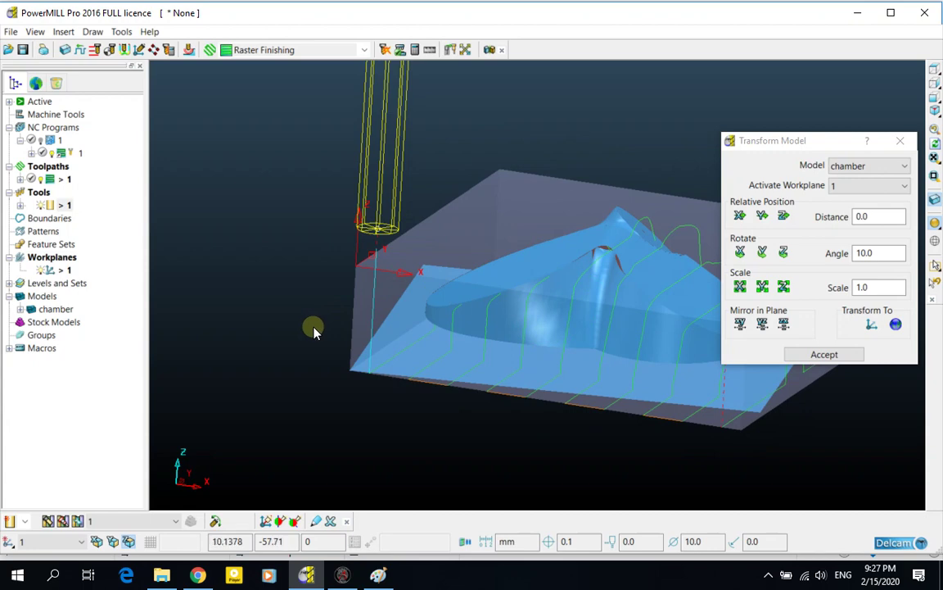
pyautogui.moveTo(348, 280); pyautogui.dragTo(401, 277, button='middle')
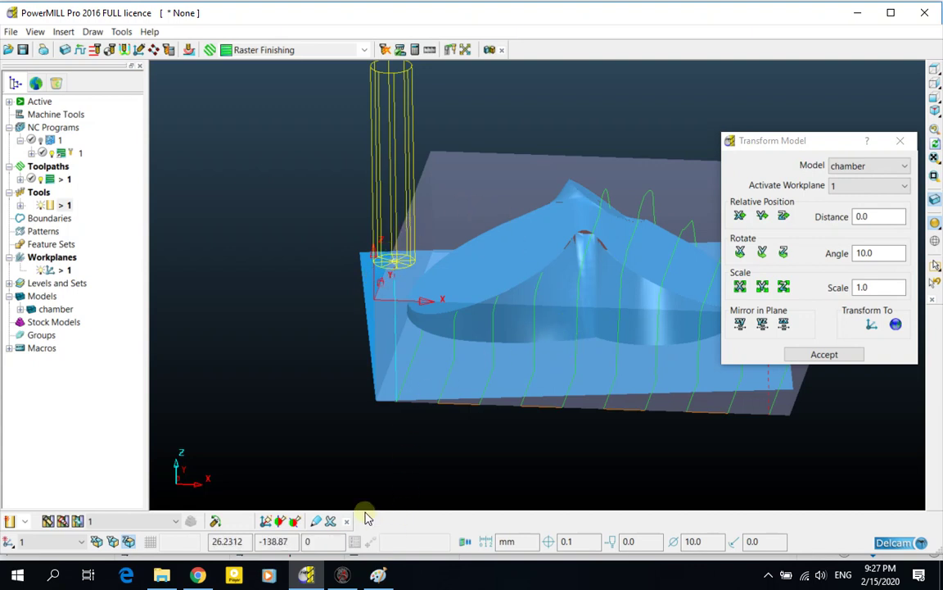
pyautogui.click(378, 577)
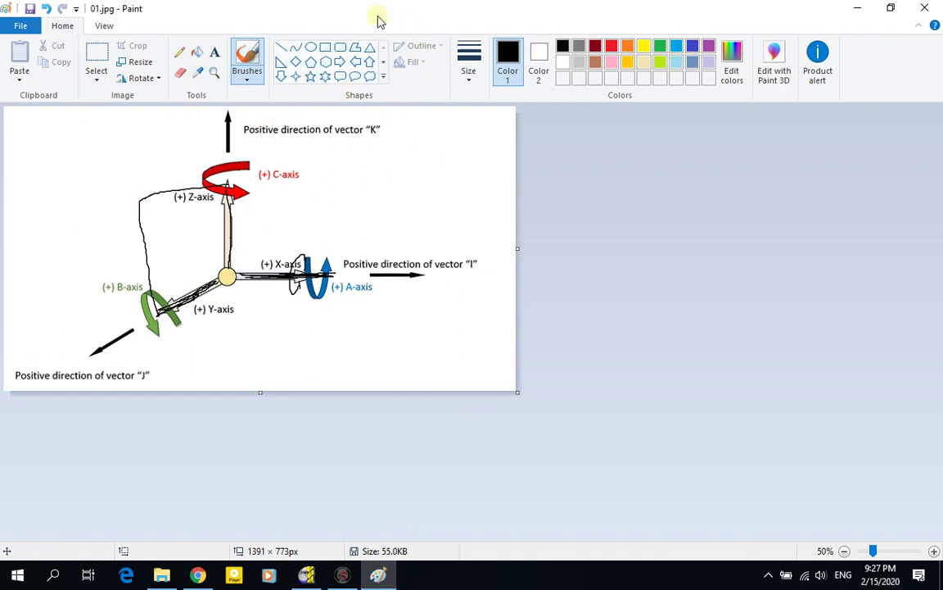
# Draw a long freehand arrow above the diagram's X-axis with the Pencil and label its tip X.
pyautogui.click(180, 51)
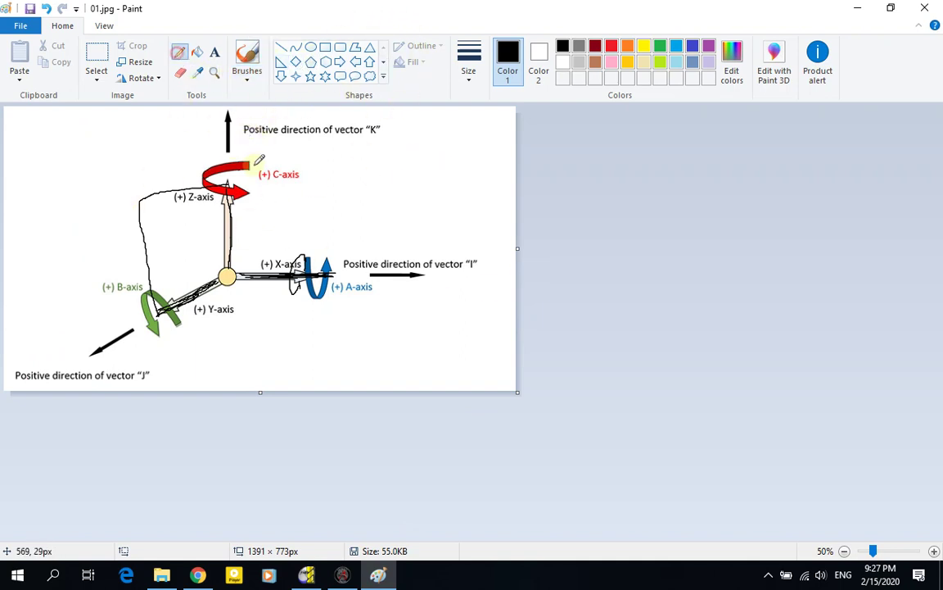
pyautogui.click(292, 200)
pyautogui.moveTo(370, 208)
pyautogui.mouseDown()
pyautogui.moveTo(478, 208)
pyautogui.moveTo(459, 199)
pyautogui.moveTo(489, 215)
pyautogui.moveTo(450, 231)
pyautogui.mouseUp()
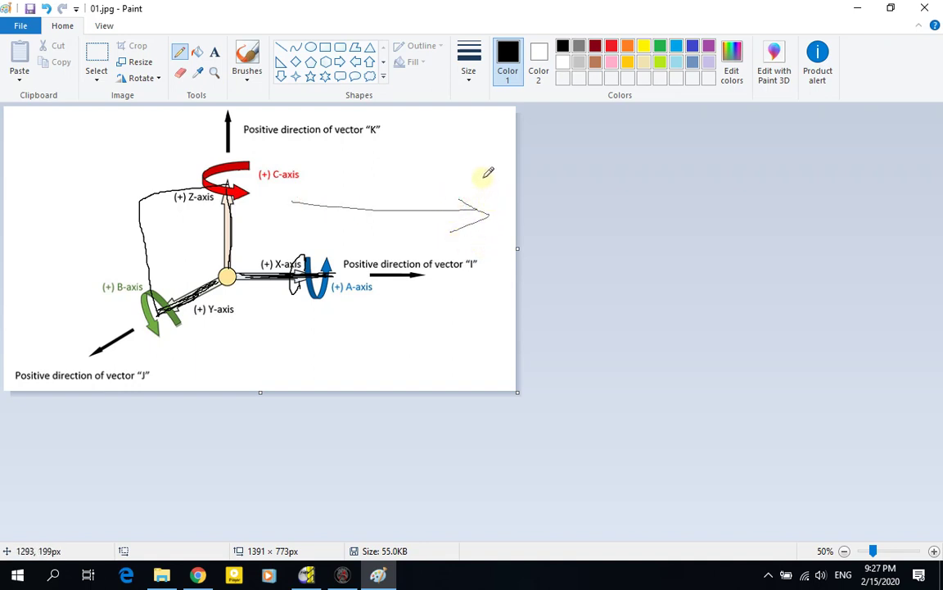
pyautogui.moveTo(489, 176)
pyautogui.mouseDown()
pyautogui.moveTo(501, 198)
pyautogui.moveTo(469, 201)
pyautogui.mouseUp()
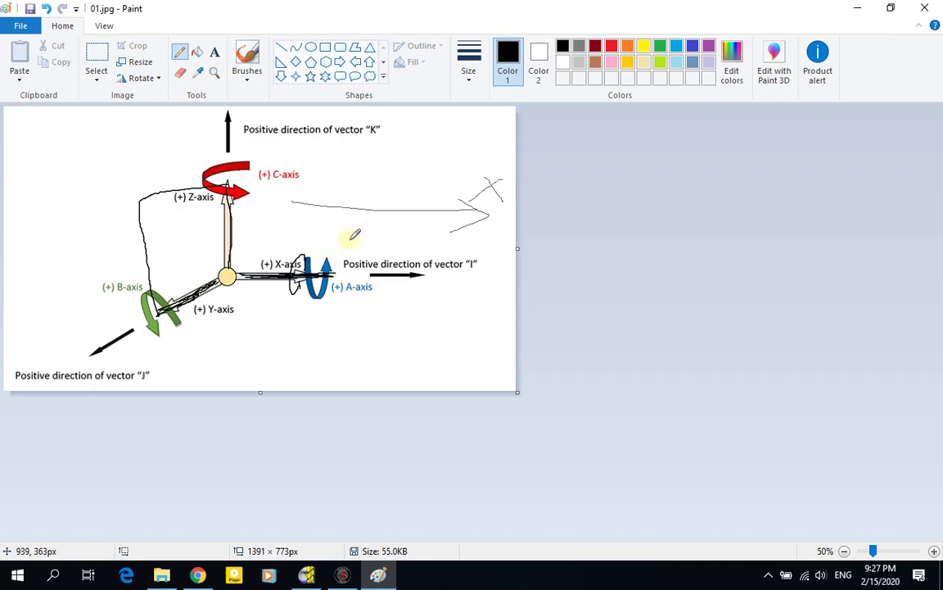
# Switch to Mach3 and compare the axis positions in machine coordinates with those in work coordinates.
pyautogui.click(342, 576)
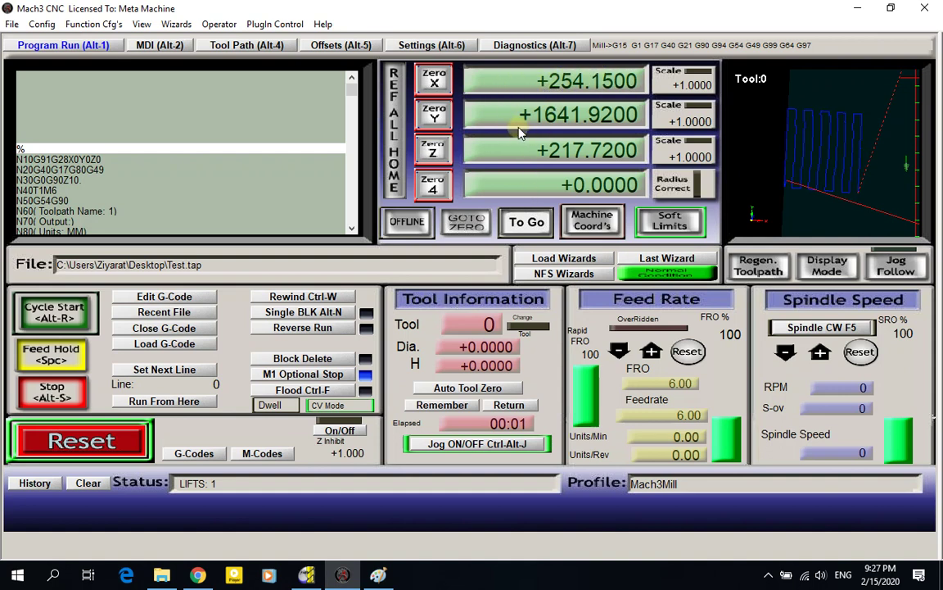
pyautogui.click(593, 228)
pyautogui.click(593, 223)
pyautogui.click(593, 223)
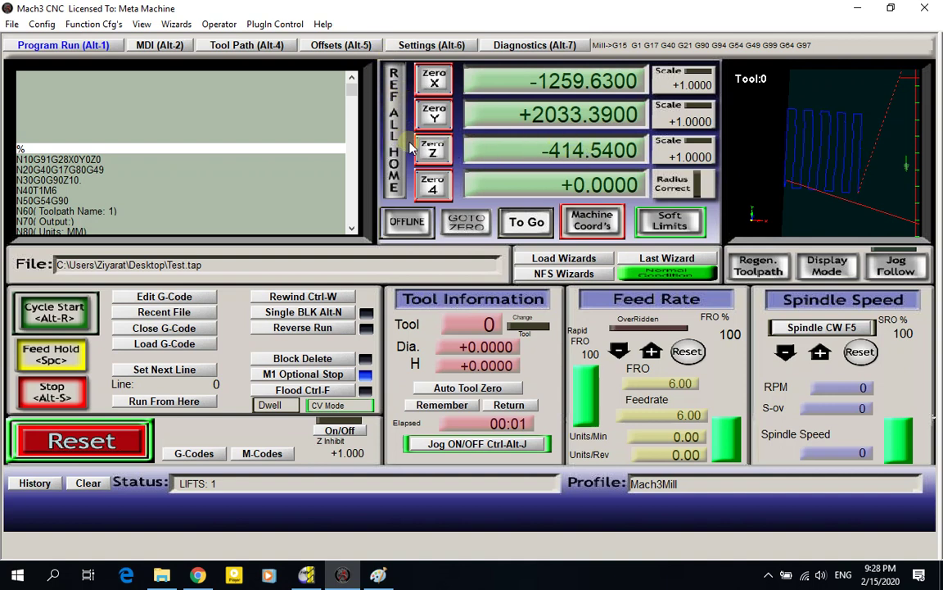
pyautogui.click(620, 219)
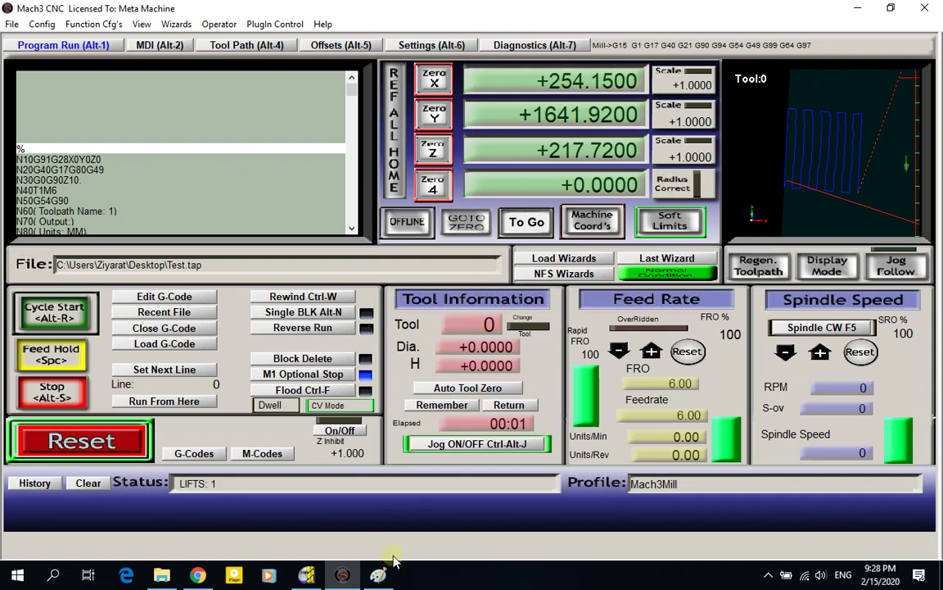
# Return to Paint and mark a zero point, labelled 0, partway along the hand-drawn X arrow.
pyautogui.click(357, 578)
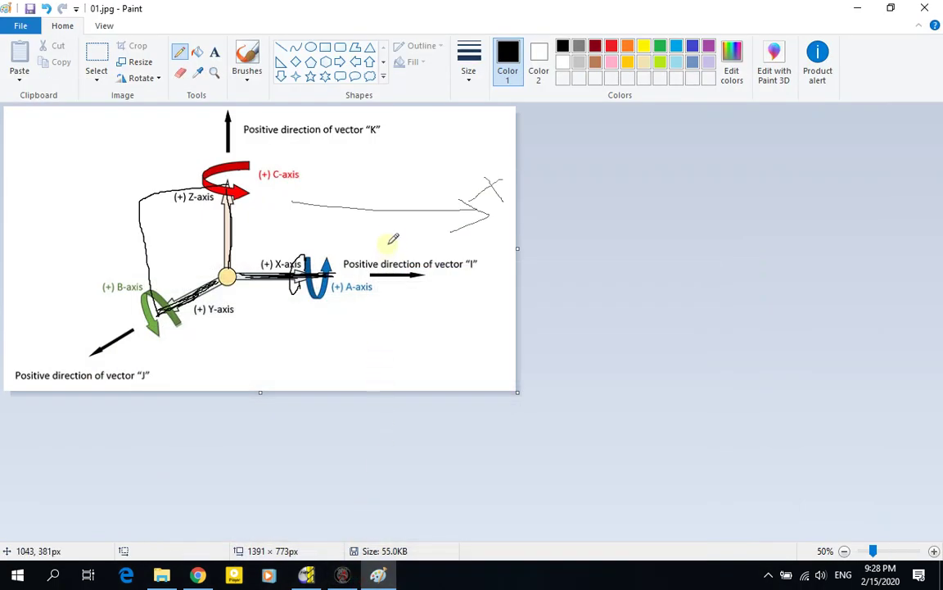
pyautogui.moveTo(386, 208); pyautogui.dragTo(383, 226)
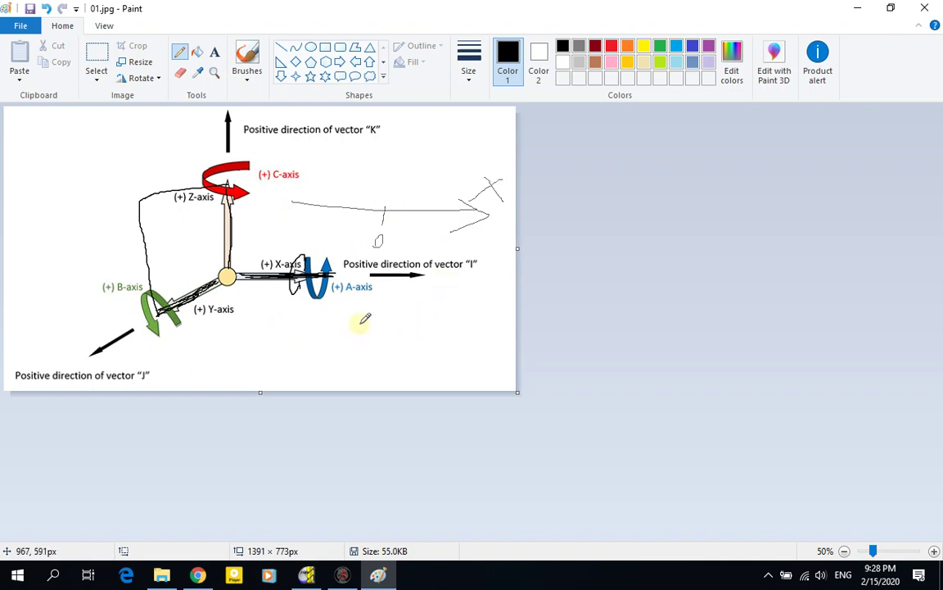
# Sketch a square workpiece below the A-axis label, with the tool against its side edge, a width label 10 and an arrow marked X.
pyautogui.moveTo(358, 326); pyautogui.dragTo(358, 370)
pyautogui.moveTo(359, 324)
pyautogui.mouseDown()
pyautogui.moveTo(419, 324)
pyautogui.moveTo(415, 381)
pyautogui.moveTo(356, 381)
pyautogui.moveTo(359, 325)
pyautogui.moveTo(358, 339)
pyautogui.moveTo(358, 314)
pyautogui.mouseUp()
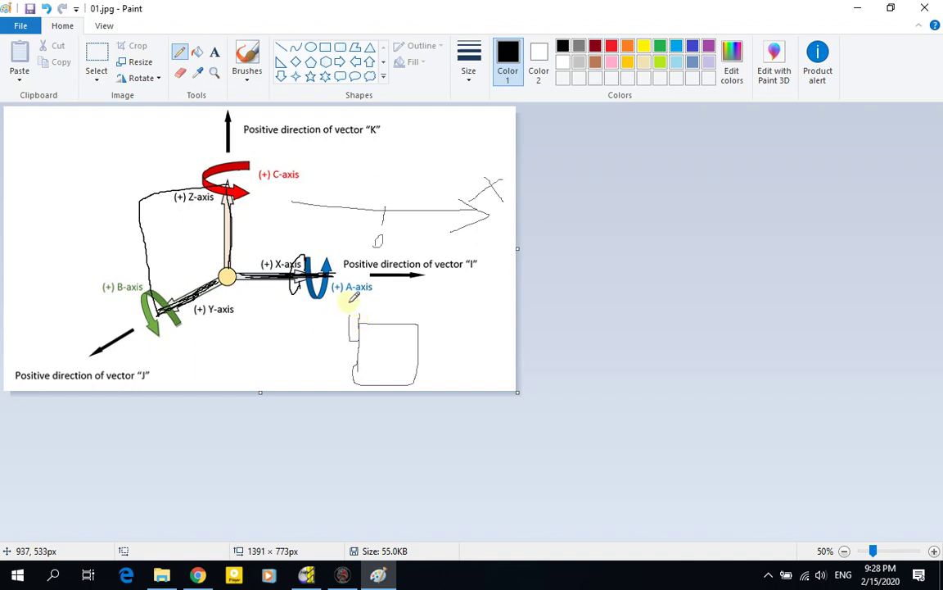
pyautogui.moveTo(355, 312); pyautogui.dragTo(355, 304)
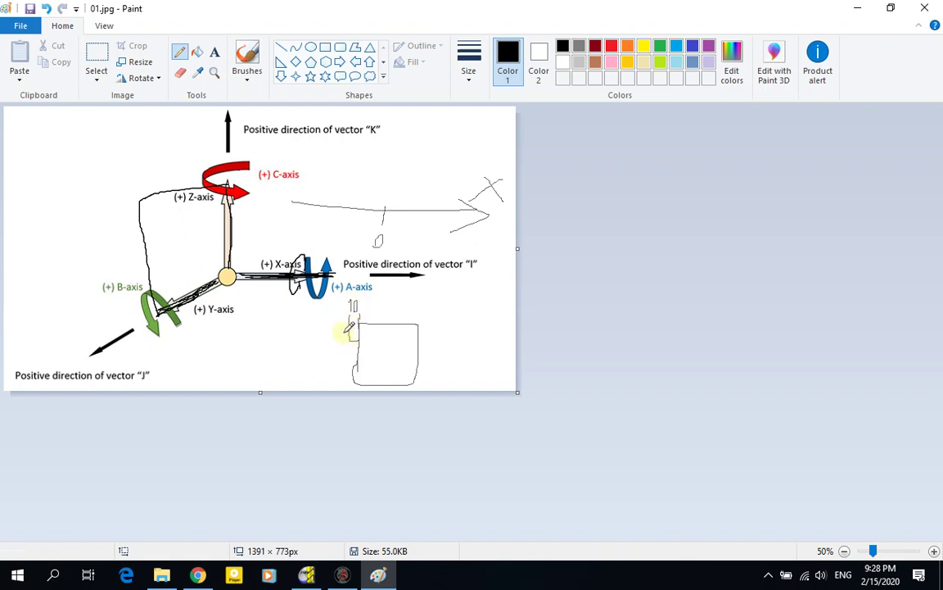
pyautogui.moveTo(362, 313)
pyautogui.mouseDown()
pyautogui.moveTo(424, 309)
pyautogui.moveTo(411, 323)
pyautogui.moveTo(434, 291)
pyautogui.mouseUp()
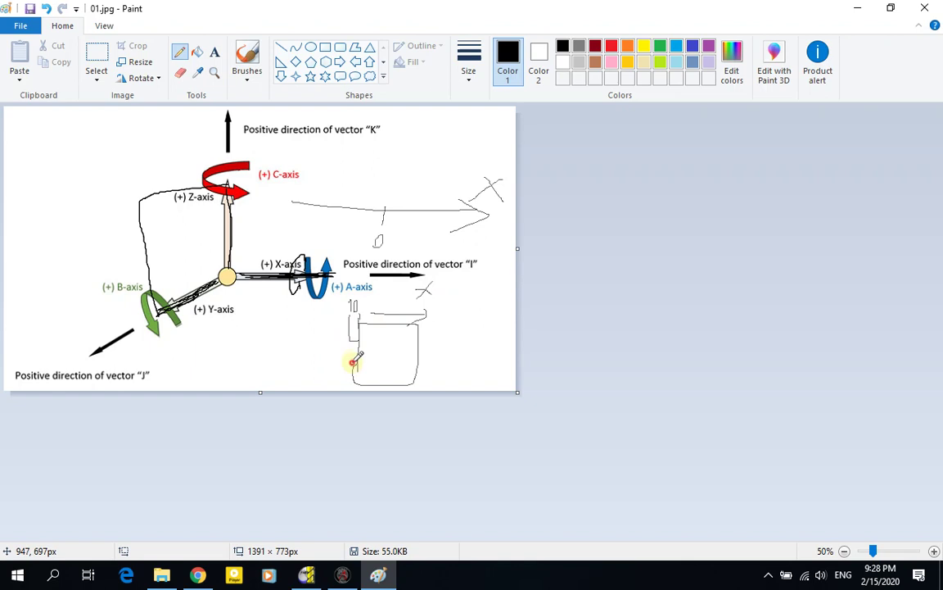
pyautogui.moveTo(353, 365); pyautogui.dragTo(358, 345)
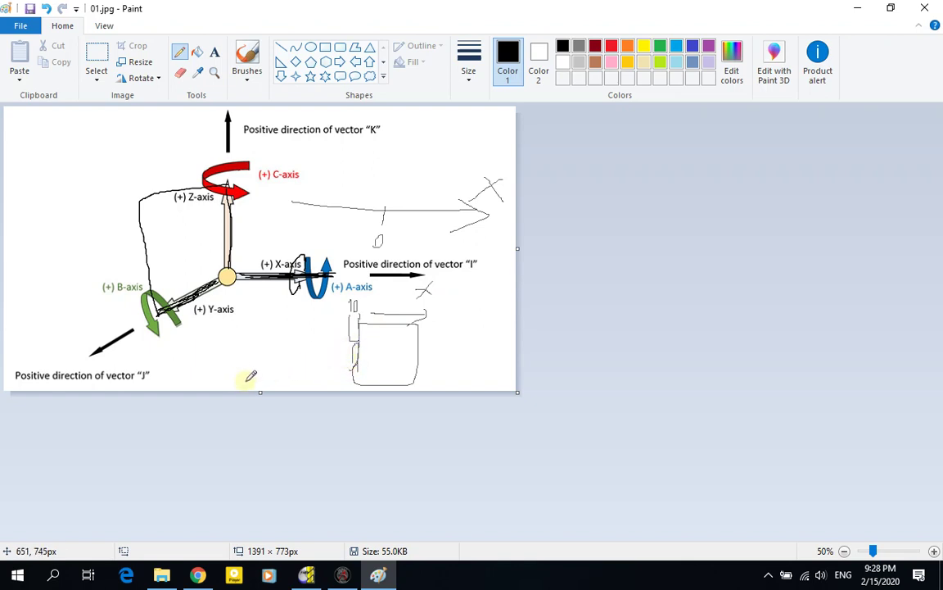